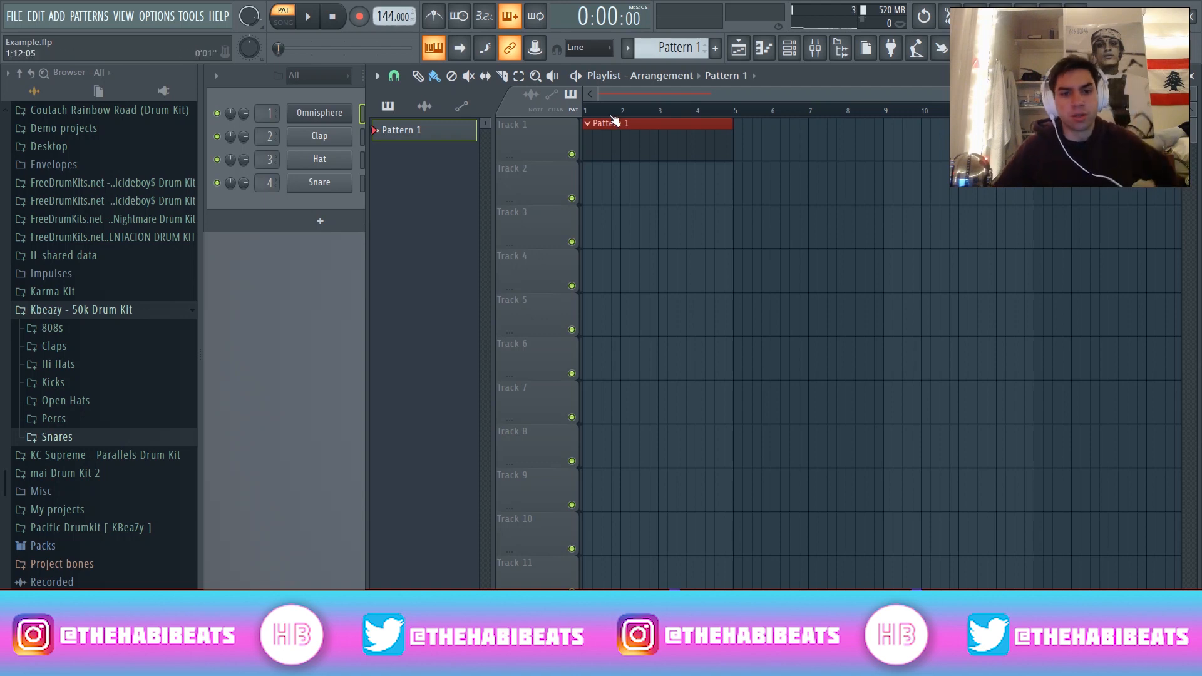
Open the Omnisphere piano roll of Pattern 1 and view the scale highlighting options for root note and Minor Natural (Aeolian).
double_click(633, 123)
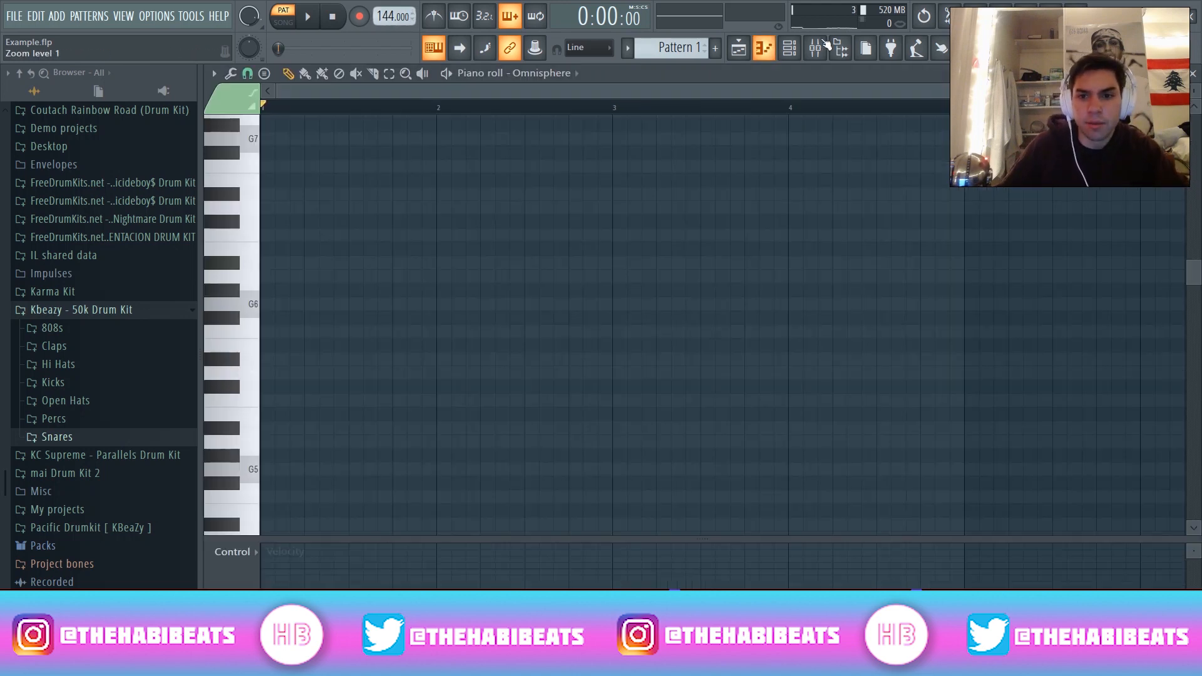
scroll(438, 345, "up", 2)
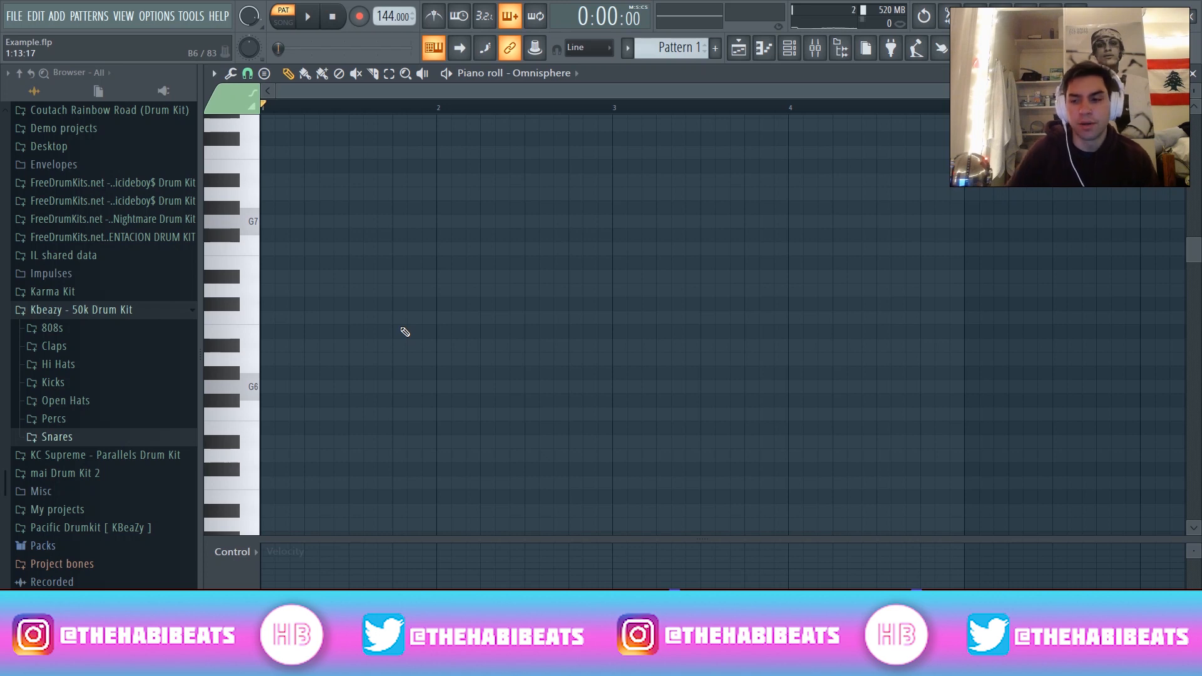
left_click(213, 73)
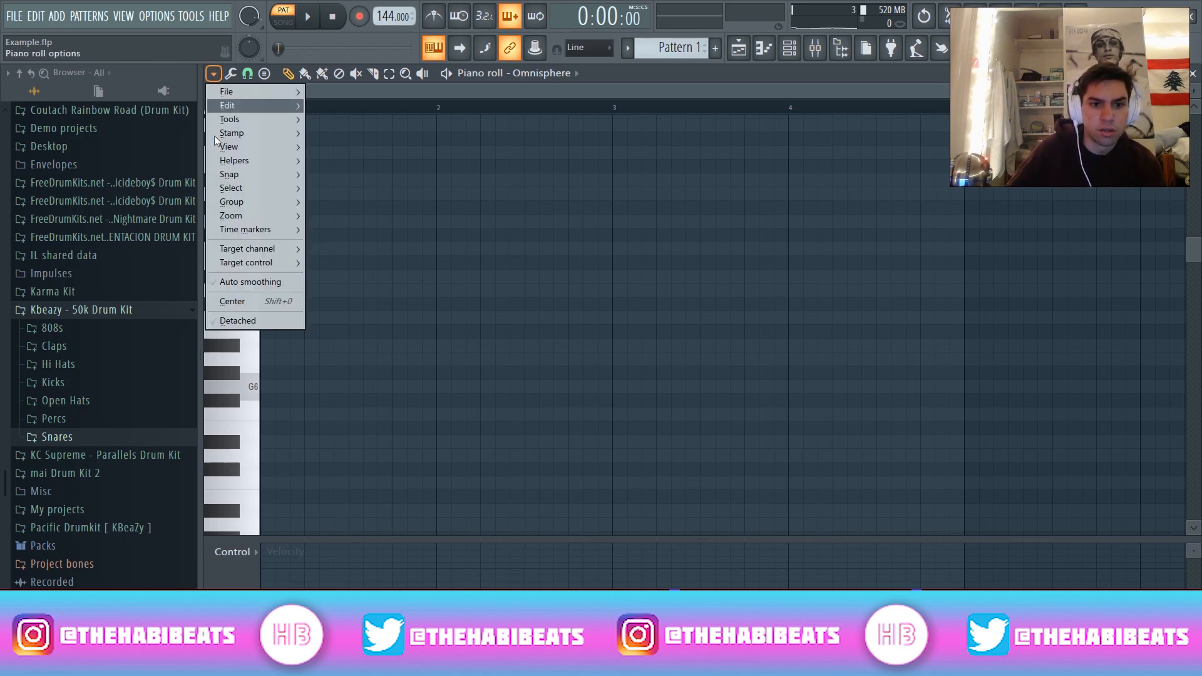
mouse_move(233, 162)
mouse_move(363, 178)
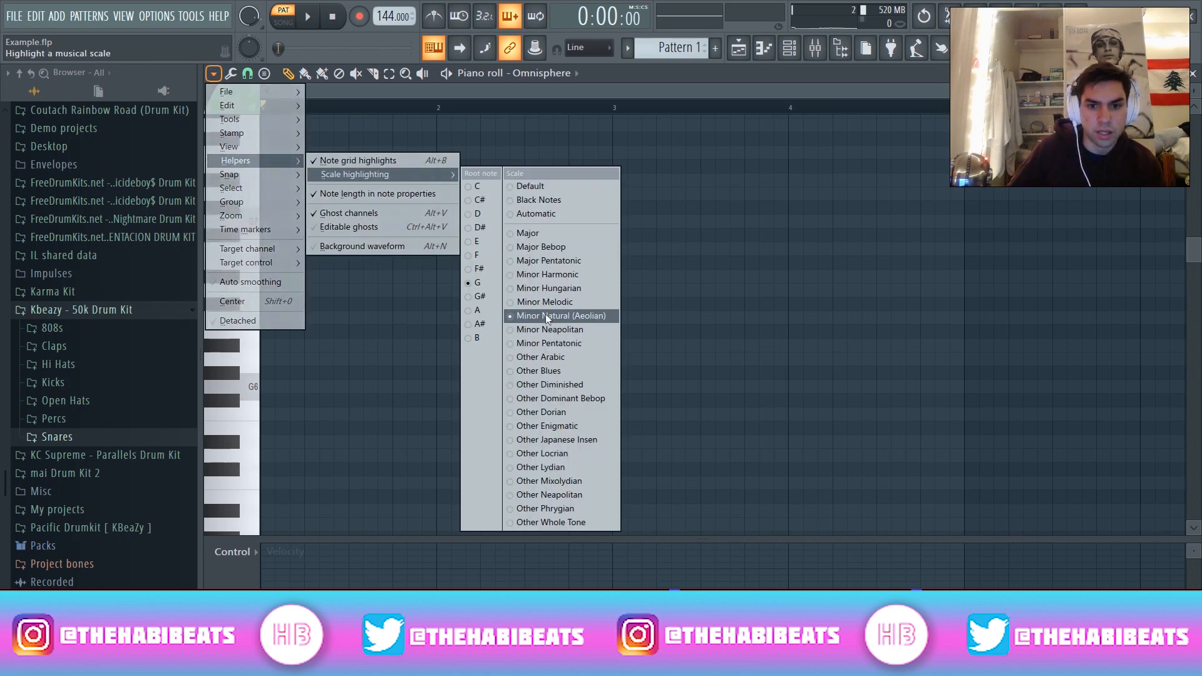
left_click(789, 261)
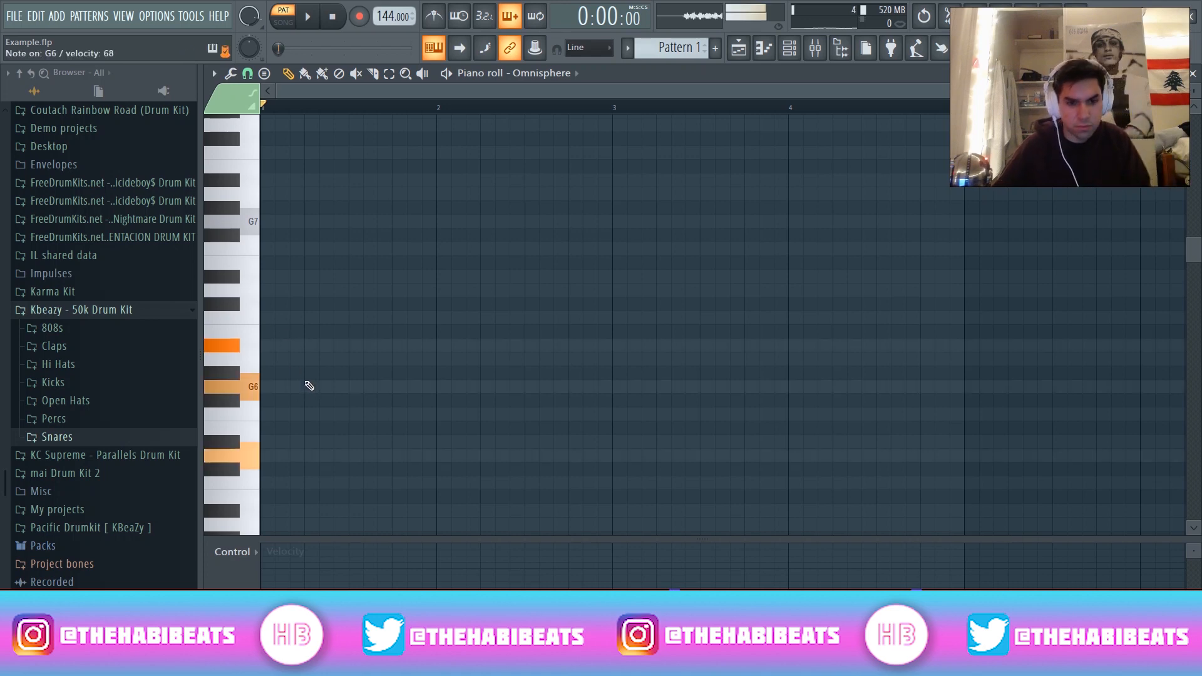
Place a D6 note at the start of bar 1, change the snap setting, and shorten the note to 0:02:08.
scroll(297, 415, "down", 2)
left_click(265, 417)
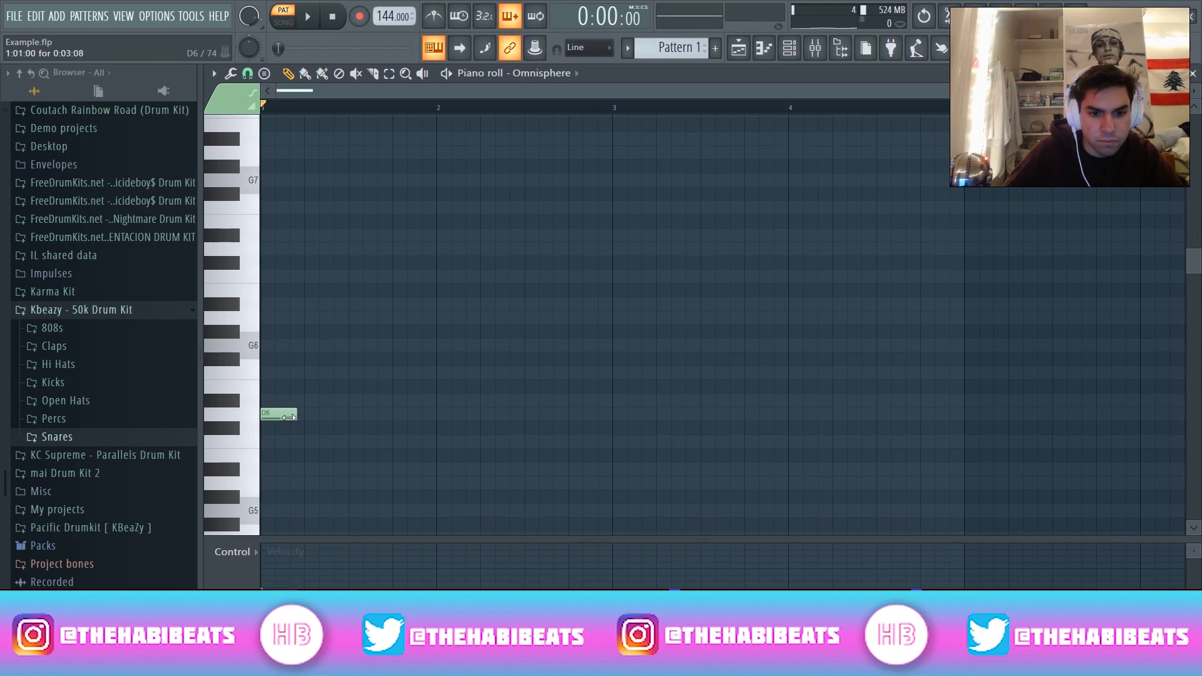
left_click(247, 73)
left_click(258, 238)
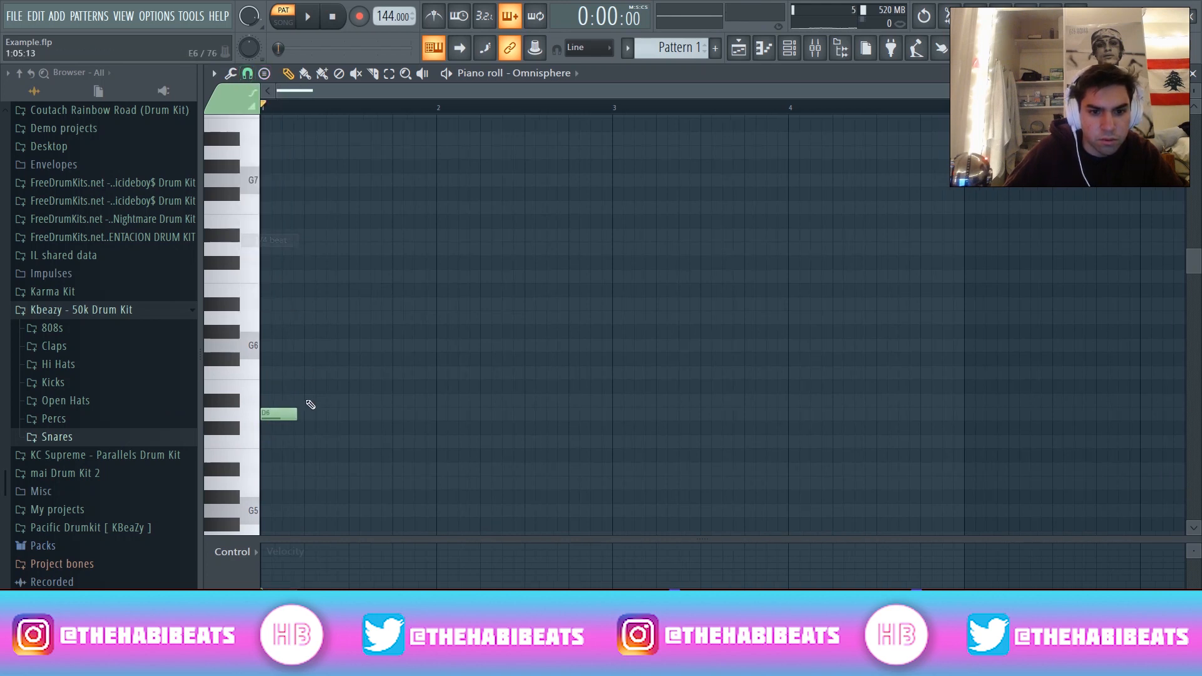
left_click_drag(278, 420, 279, 415)
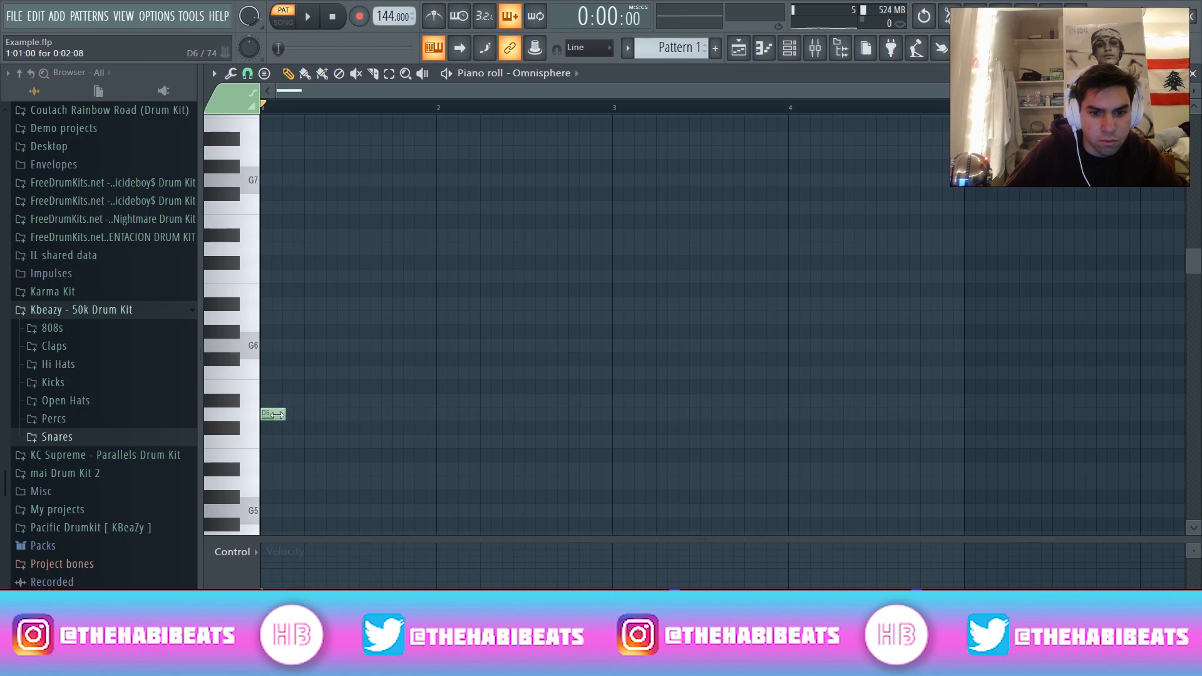
Complete the opening chord by stacking G6 and A#6 notes above the D6, and play it.
left_click(273, 352)
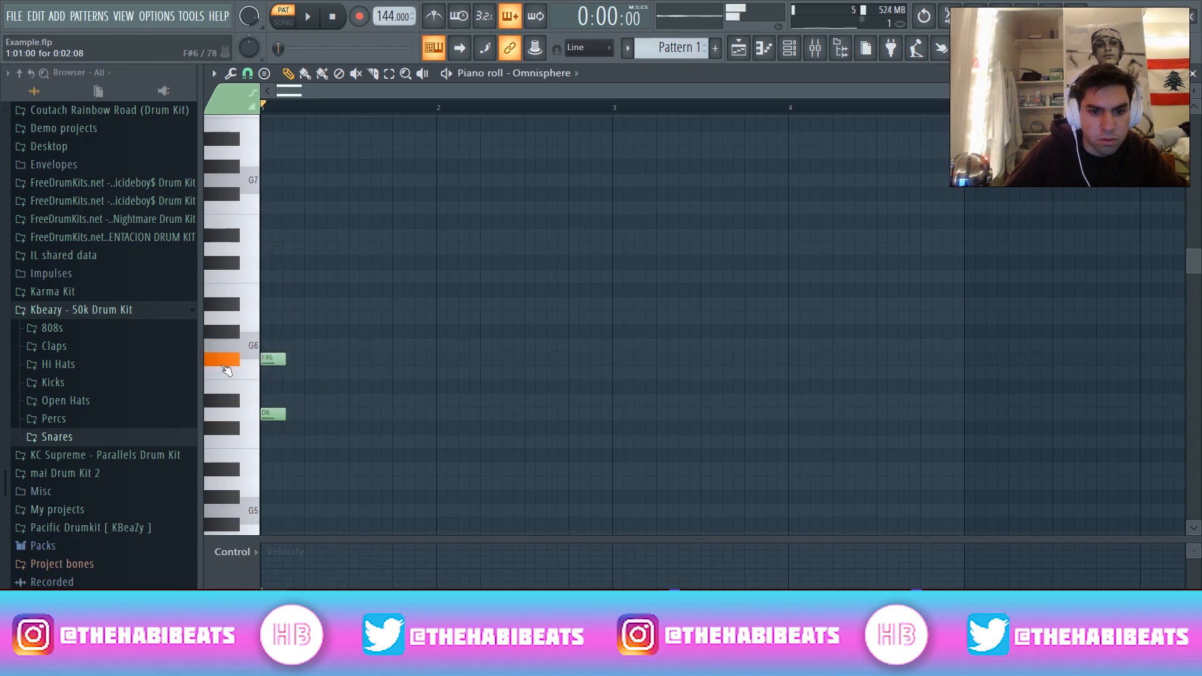
left_click_drag(273, 352, 274, 345)
left_click(263, 304)
key("space")
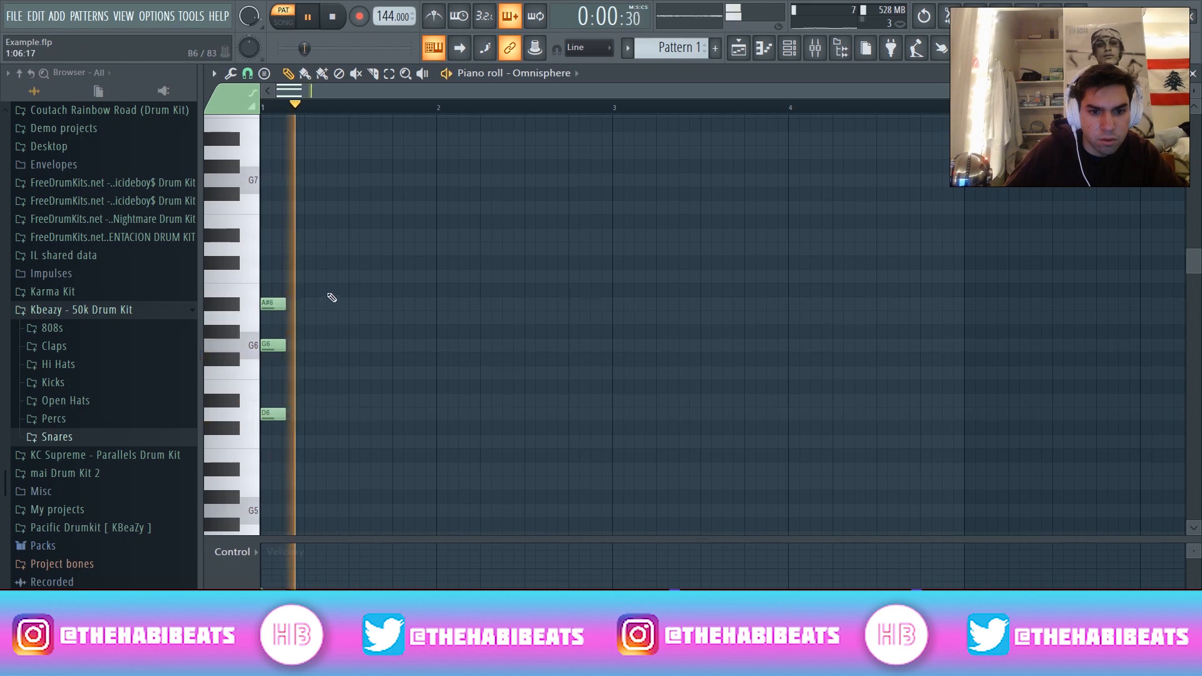
key("space")
Add a single D6 on beat 2 of bar 1 and stack D#6 and G6 at the start of bar 2, then play the pattern.
left_click(329, 415)
left_click_drag(303, 421, 305, 419)
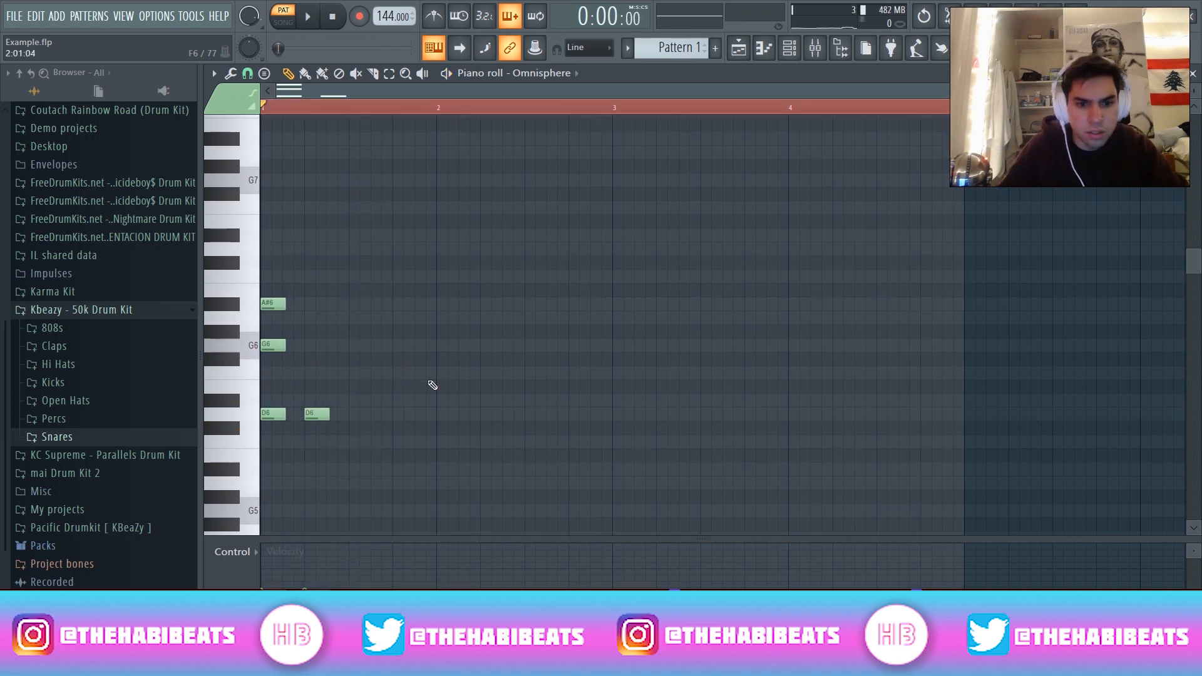
left_click(437, 391)
left_click_drag(433, 394, 434, 400)
left_click(438, 361)
left_click_drag(435, 345, 437, 343)
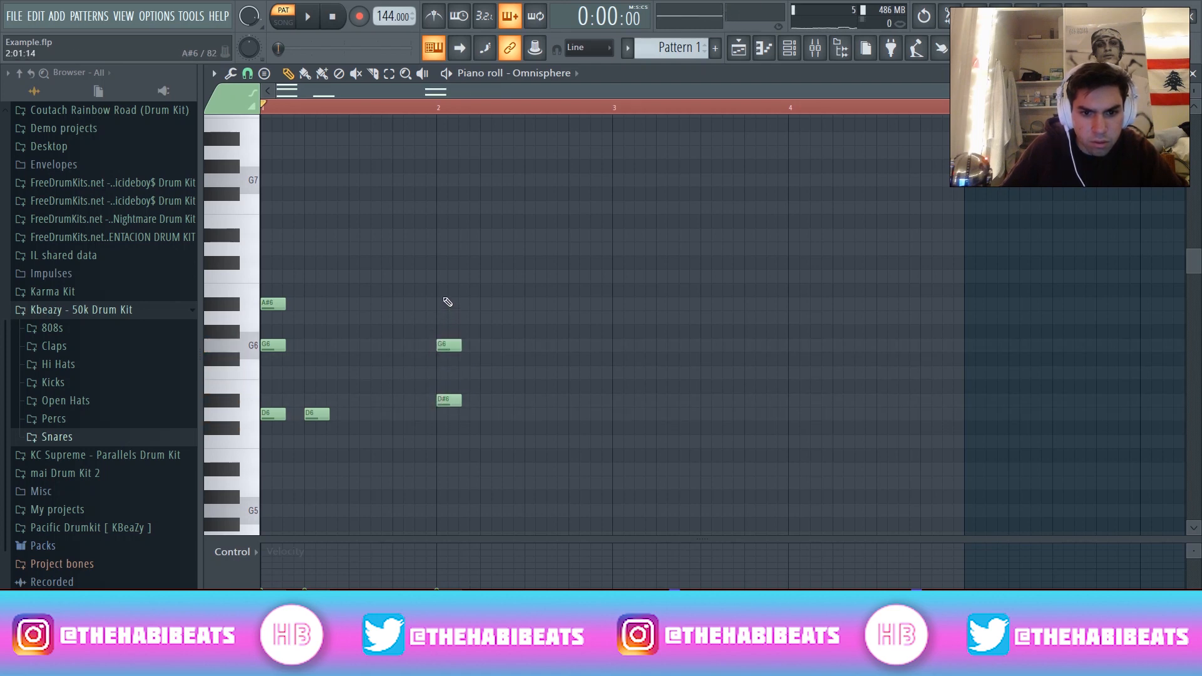
key("space")
key("space")
Move the D#6 and G6 notes to beat 4 of bar 1 and add a D7 above them, checking by playback.
left_click_drag(461, 324, 397, 411)
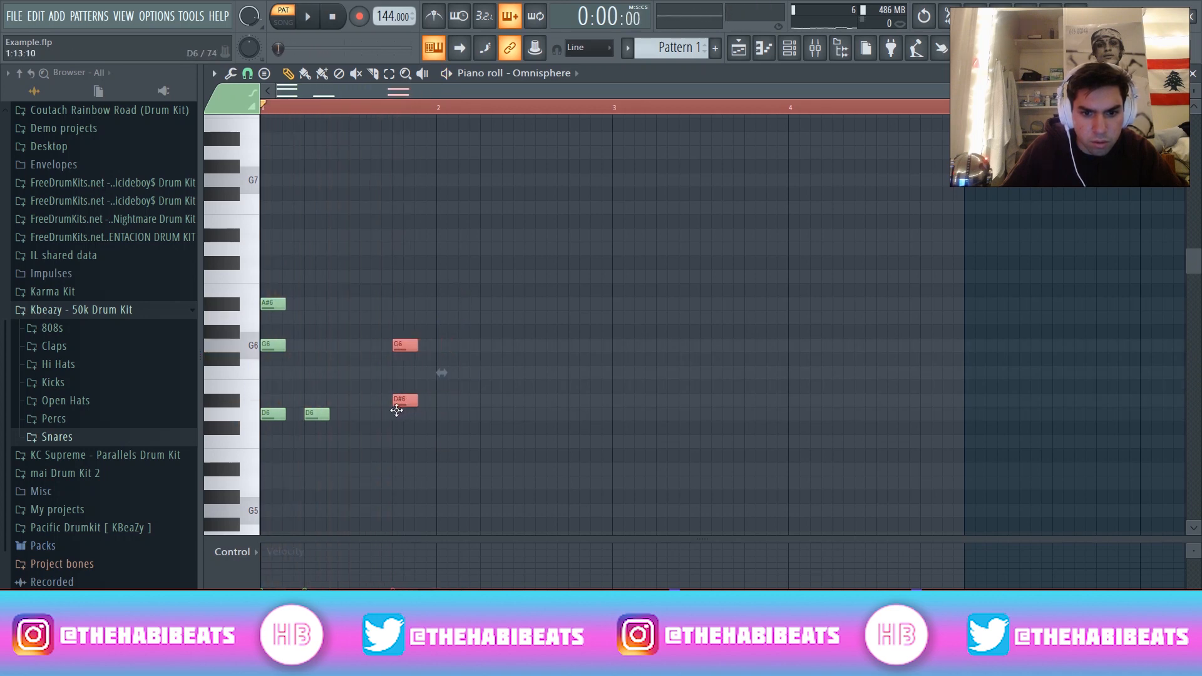
left_click(404, 389)
left_click(401, 276)
key("space")
key("space")
left_click_drag(404, 276, 406, 248)
key("space")
key("space")
Add a single A#6 note on beat 3 of bar 1 and play the pattern.
left_click_drag(363, 307, 348, 306)
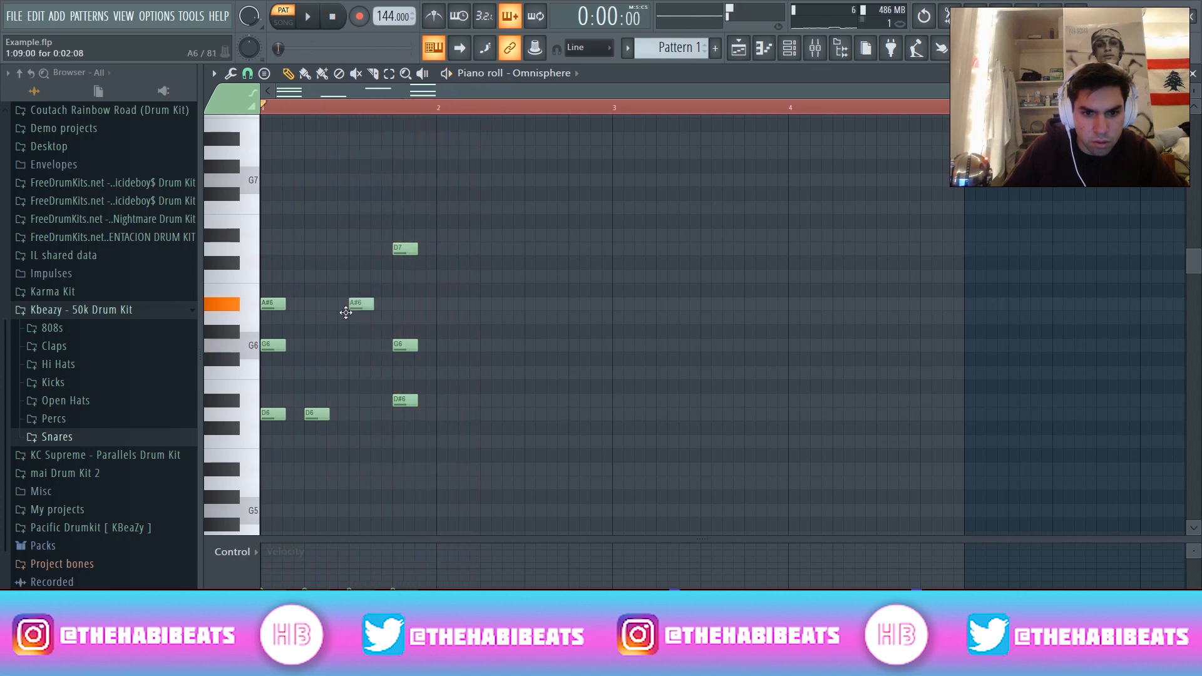
key("space")
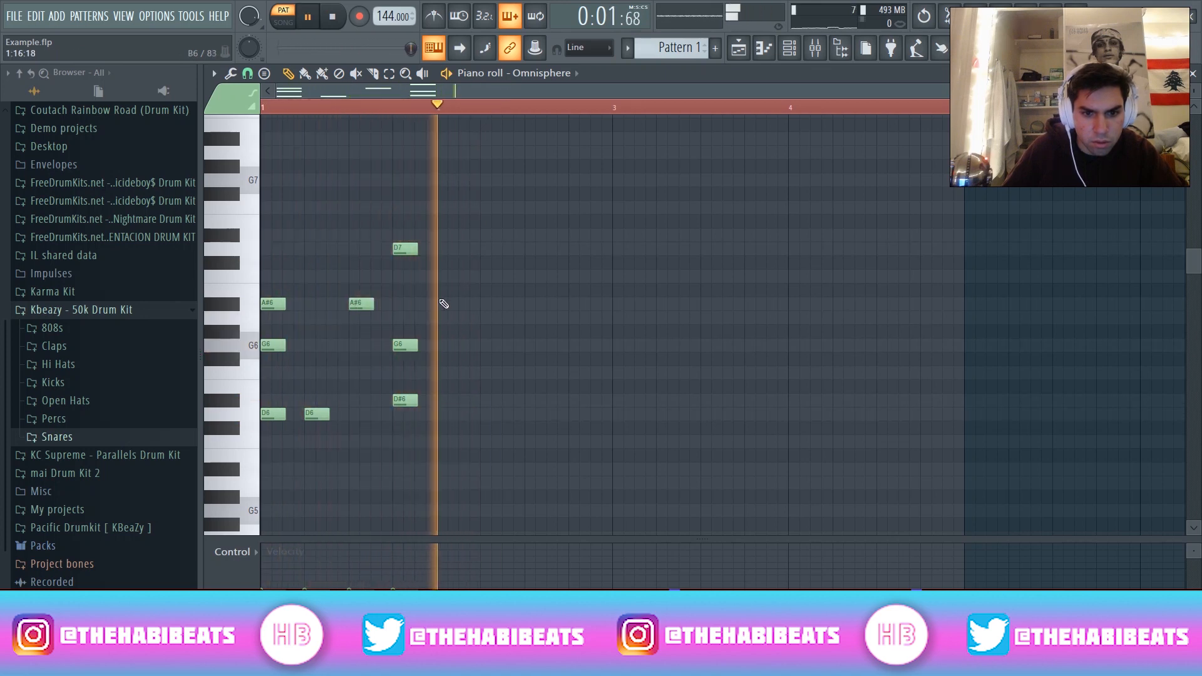
key("space")
Try lowering the top note of the beat 4 chord in bar 1 to C7 and play the pattern.
left_click_drag(402, 250, 403, 277)
key("space")
key("space")
Stack C6, G6 and A#6 at the start of bar 2, play the pattern, and add a single C6 on beat 2.
left_click(454, 348)
left_click(451, 303)
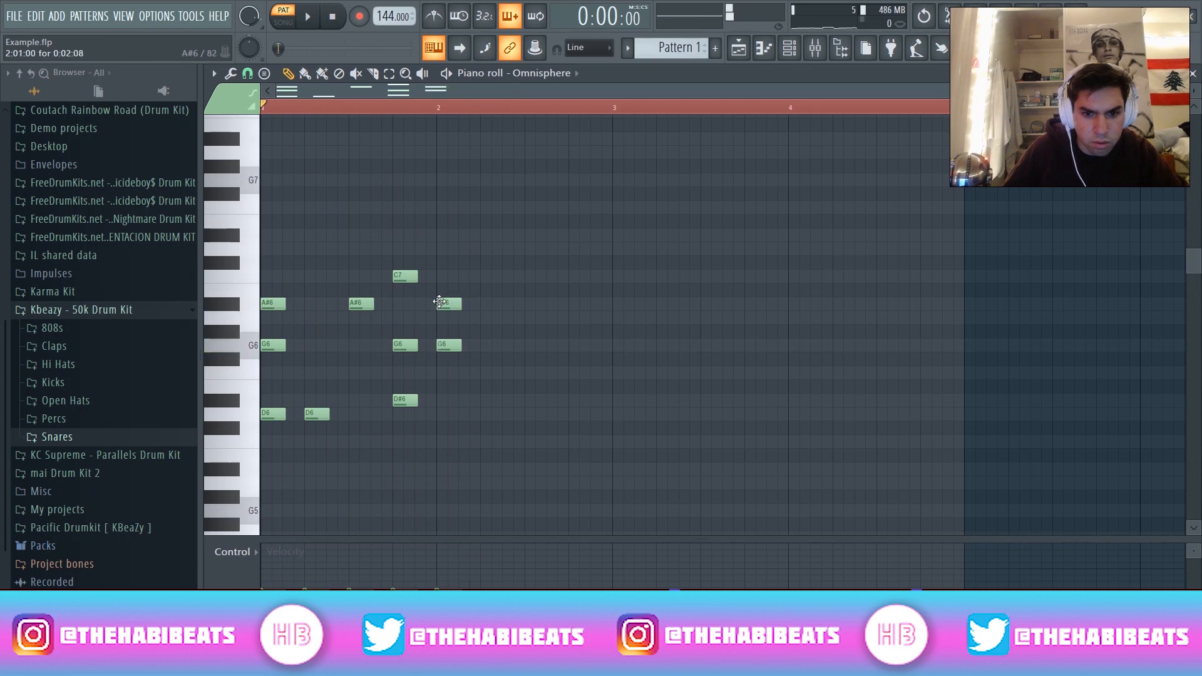
left_click(455, 444)
key("space")
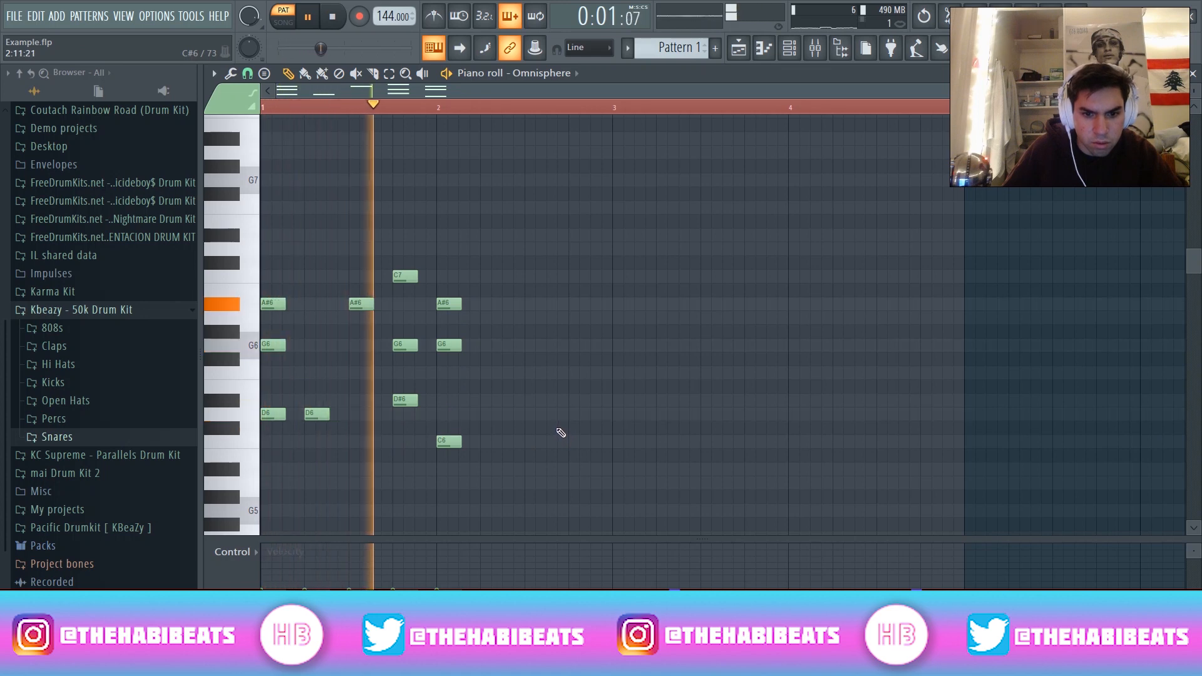
key("space")
left_click(482, 443)
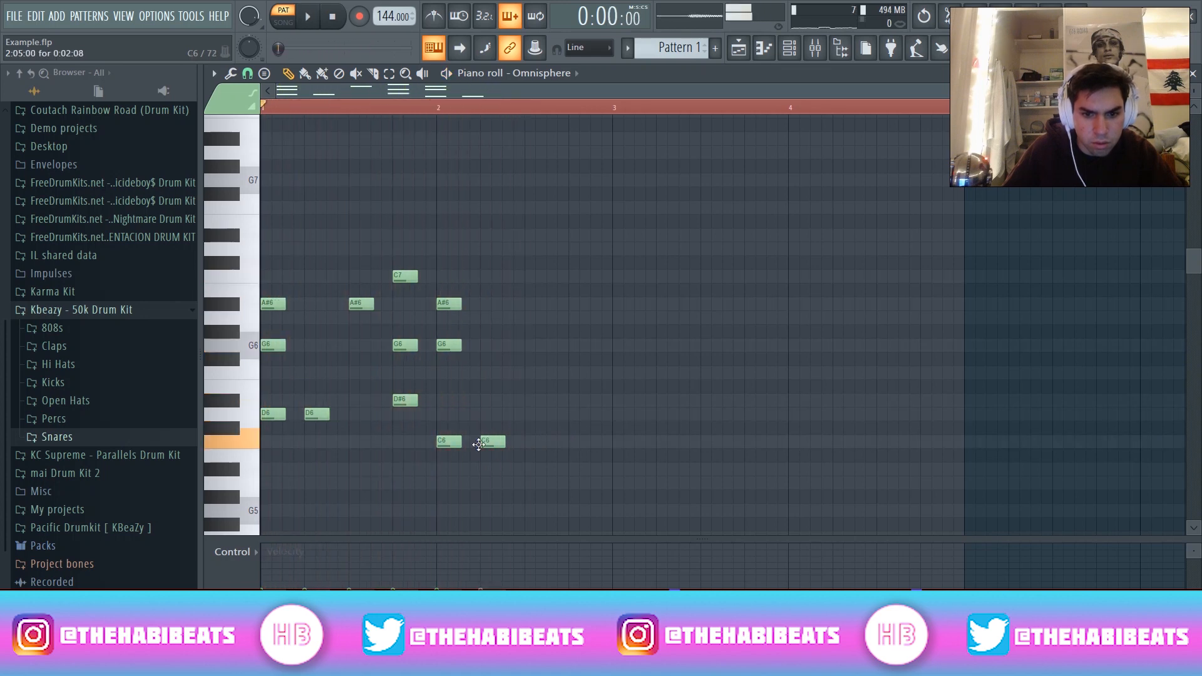
Stack D6, F#6 and C7 on beat 3 of bar 2 and play the progression.
left_click(531, 428)
left_click(540, 427)
left_click_drag(540, 426, 540, 413)
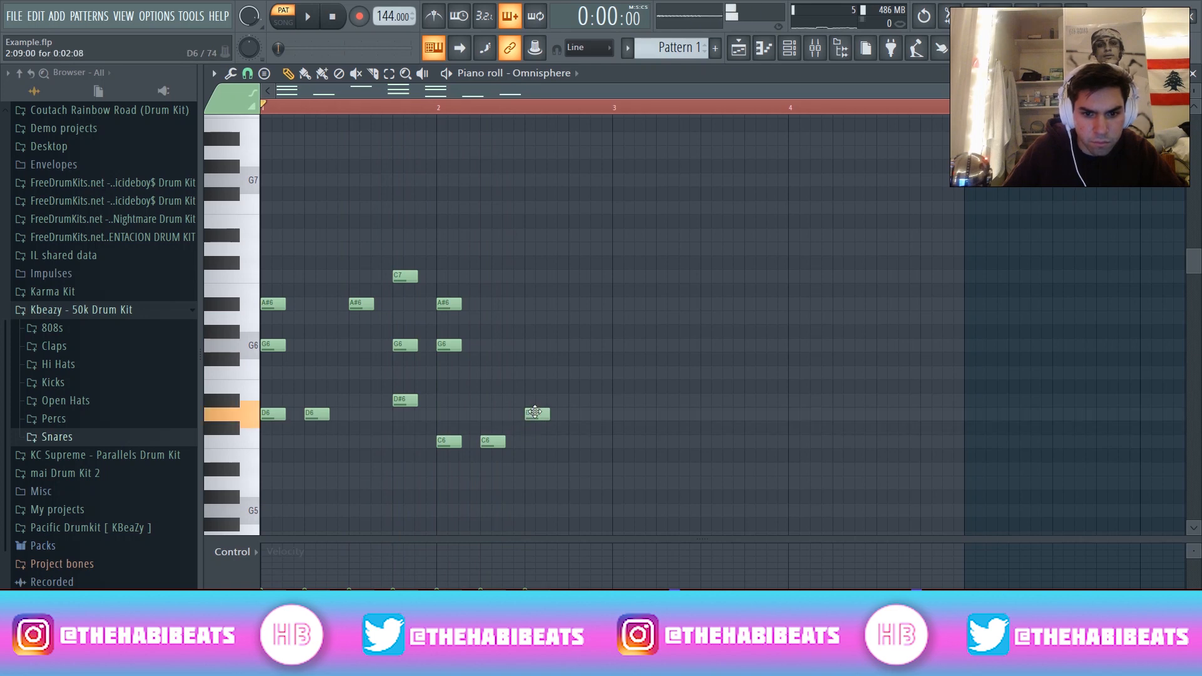
left_click(530, 357)
left_click_drag(532, 303, 545, 268)
key("space")
key("space")
key("space")
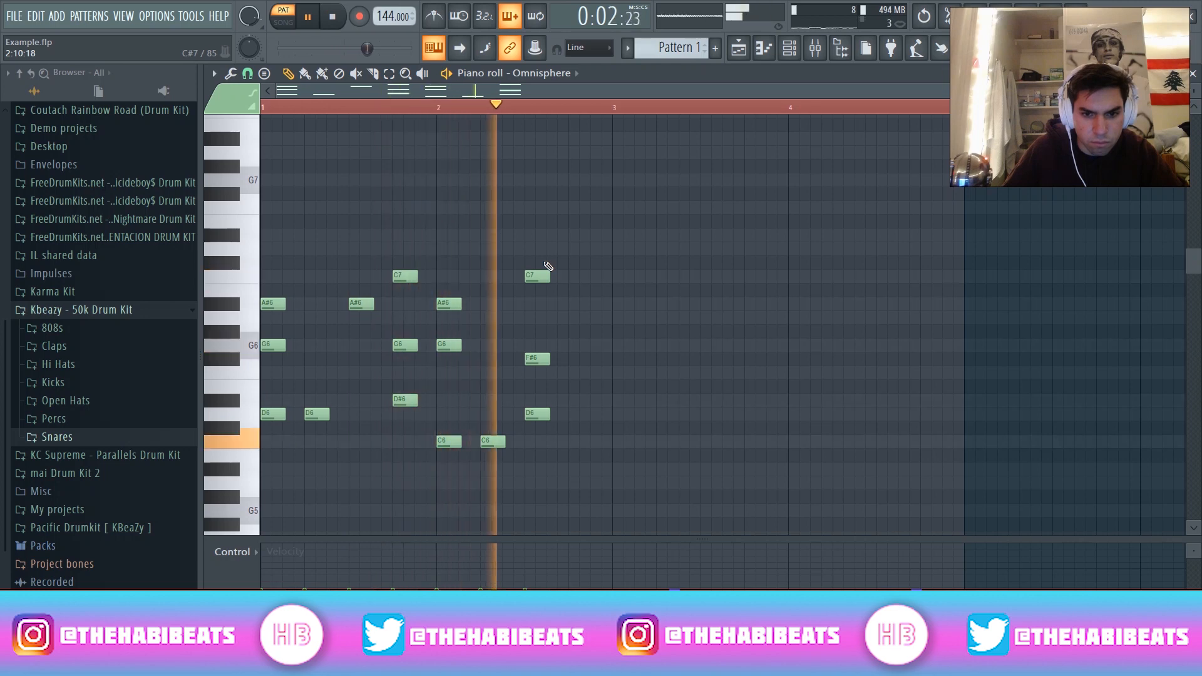
key("space")
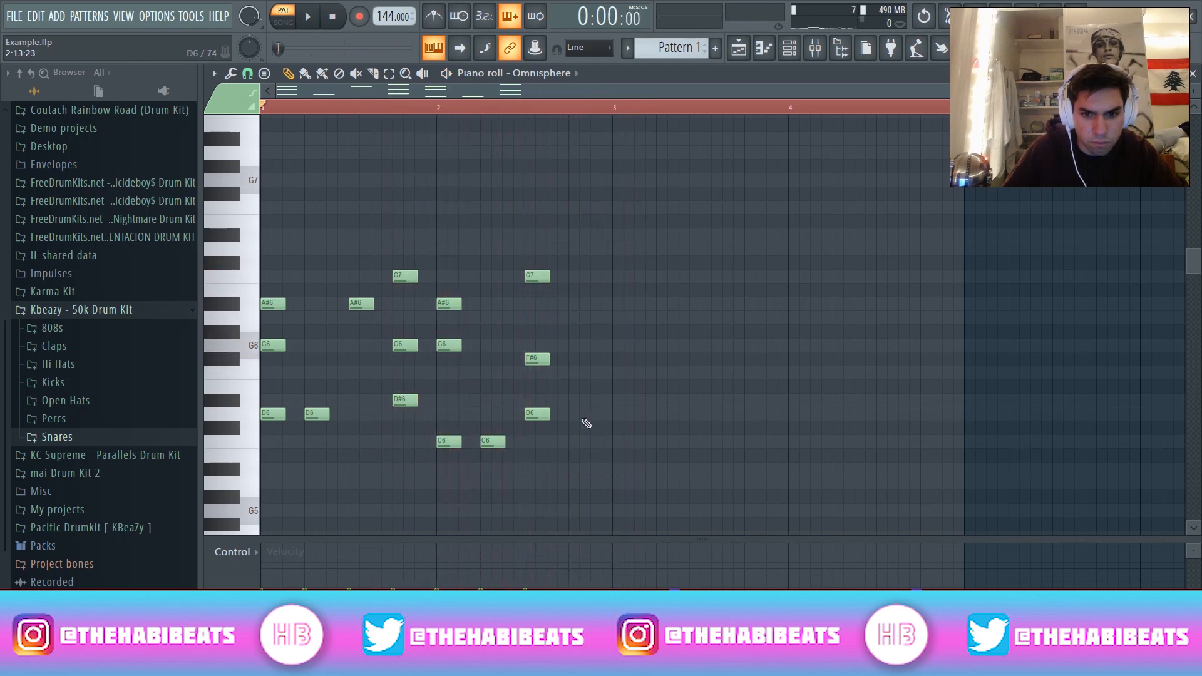
Add a single C6 note on beat 4 of bar 2 and play the two-bar melody.
left_click(573, 444)
key("space")
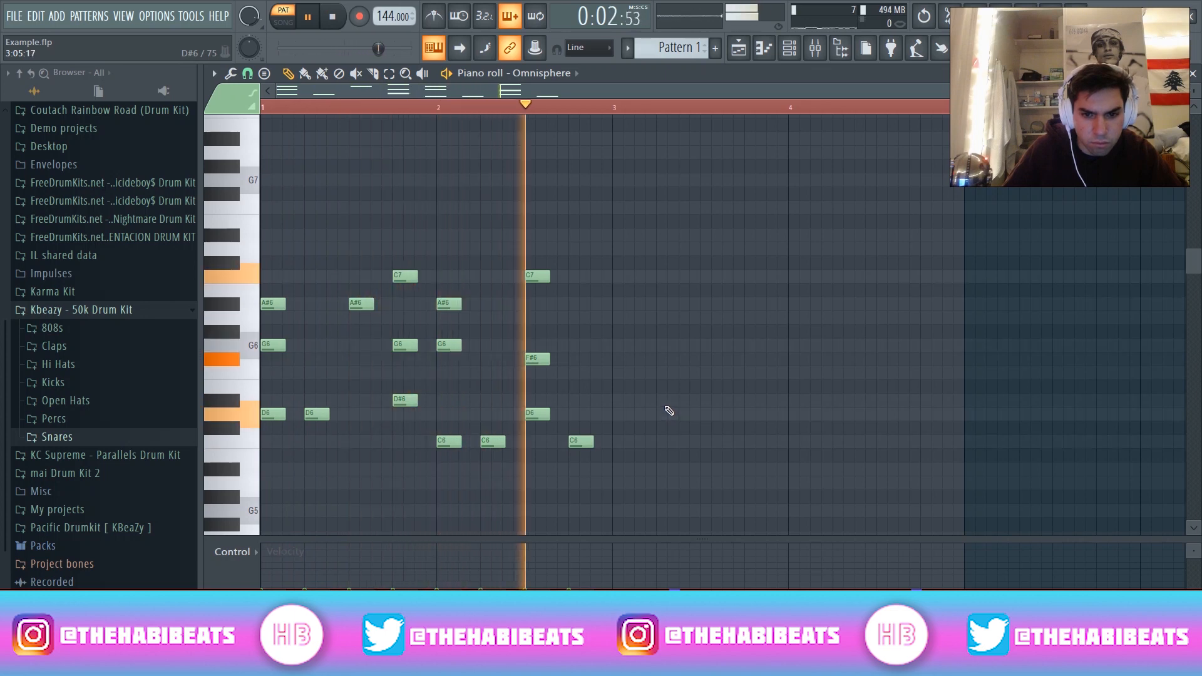
key("space")
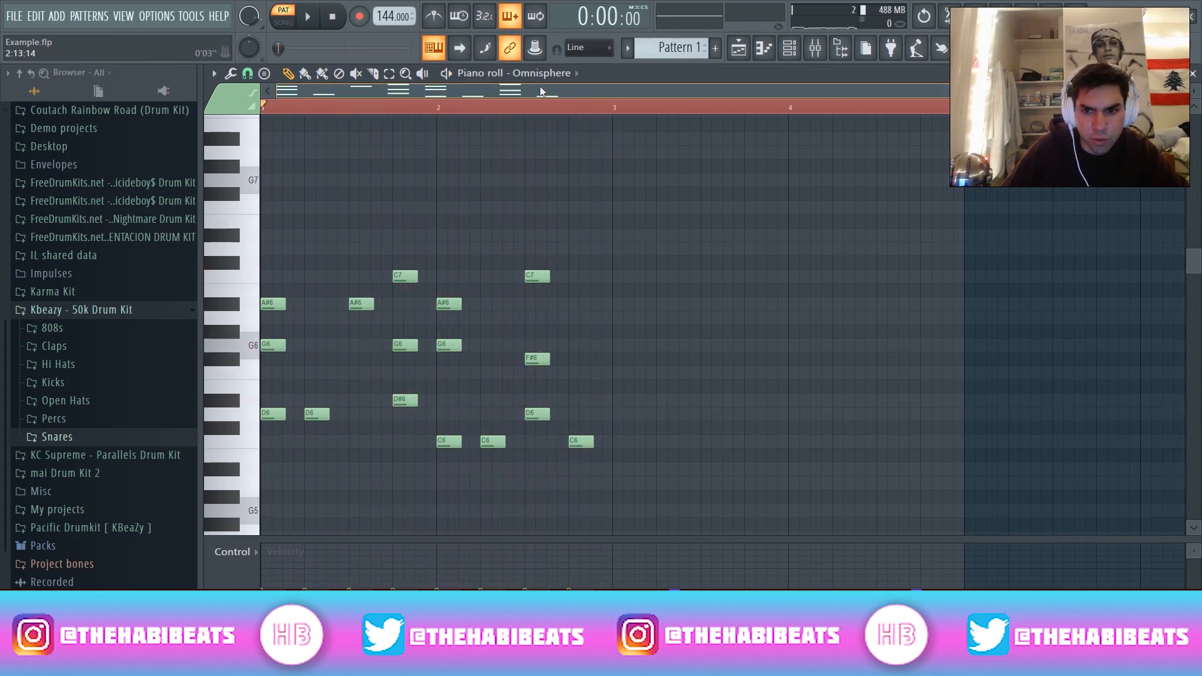
key("space")
key("space")
Raise the top note of the beat 4 chord in bar 1 to D7 and play the melody.
left_click_drag(408, 278, 408, 251)
key("space")
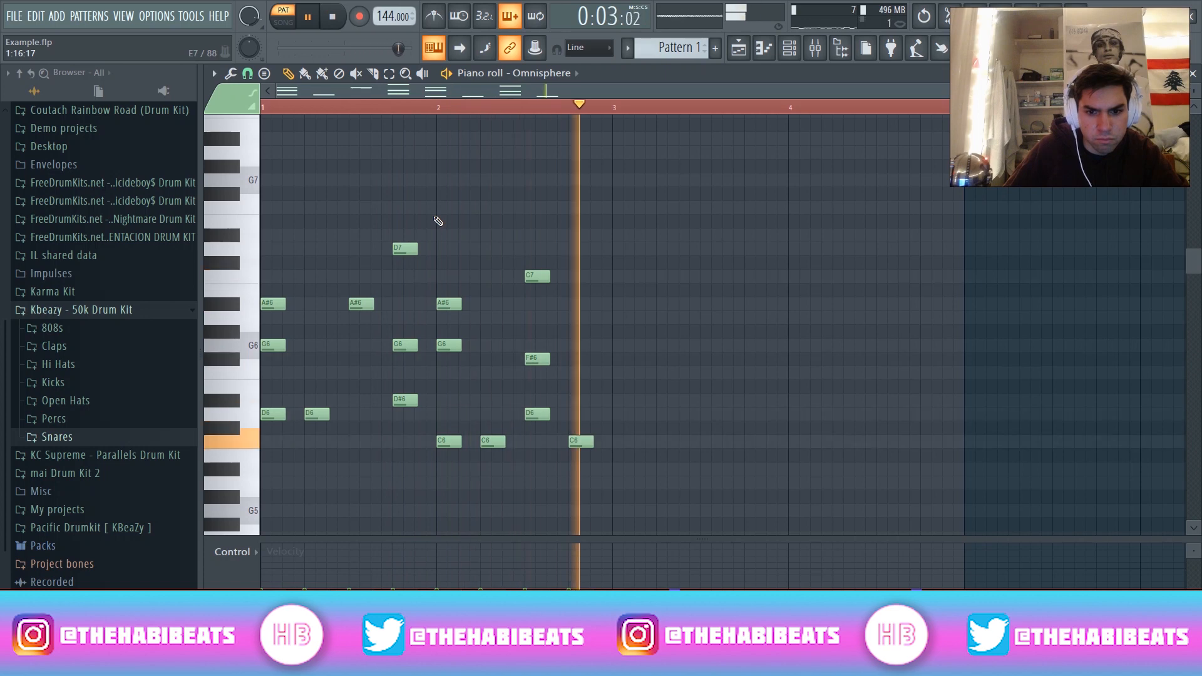
key("space")
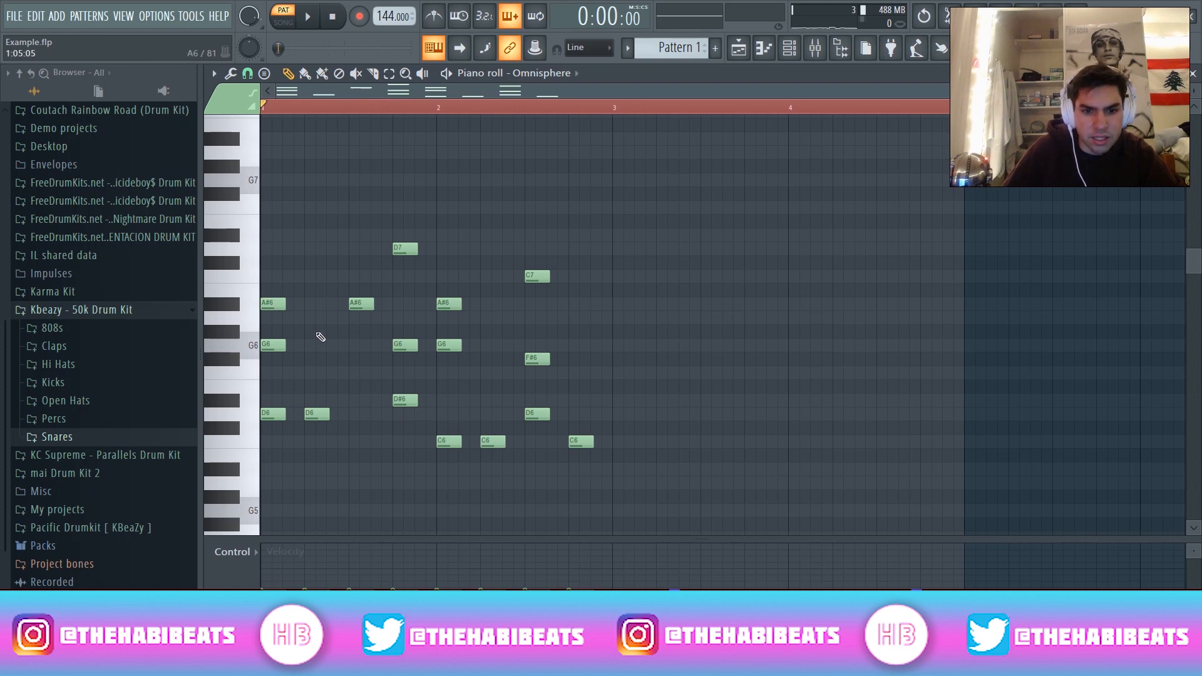
Delete the four single notes between the chords in bars 1 and 2 and play only the chords.
right_click(322, 411)
right_click(361, 304)
right_click(491, 441)
right_click(578, 441)
key("space")
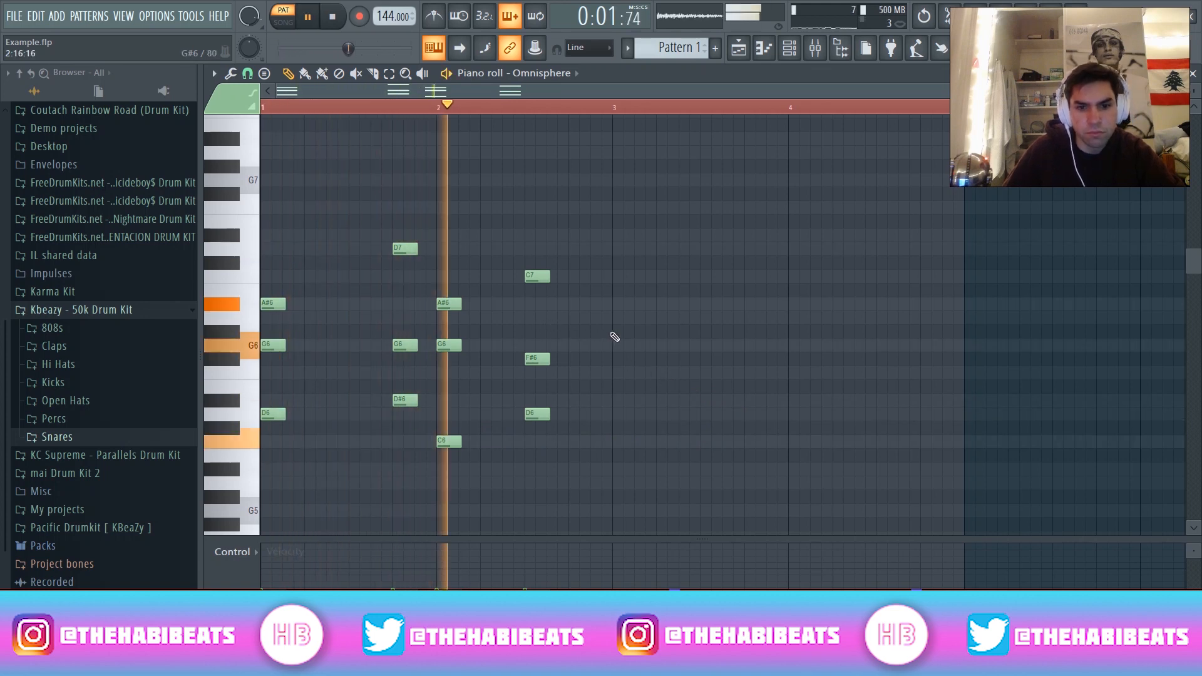
key("space")
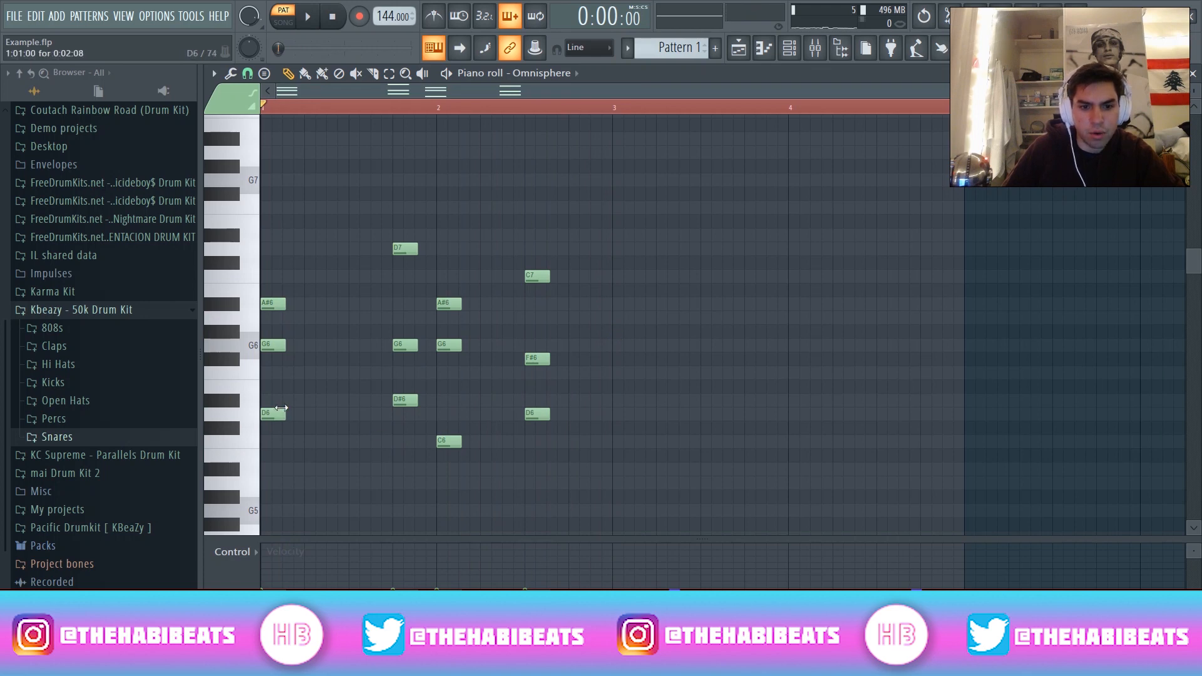
Restore the single notes: D6 and A#6 on beats 2 and 3 of bar 1, C6 on beats 2 and 4 of bar 2.
left_click(310, 416)
left_click(489, 446)
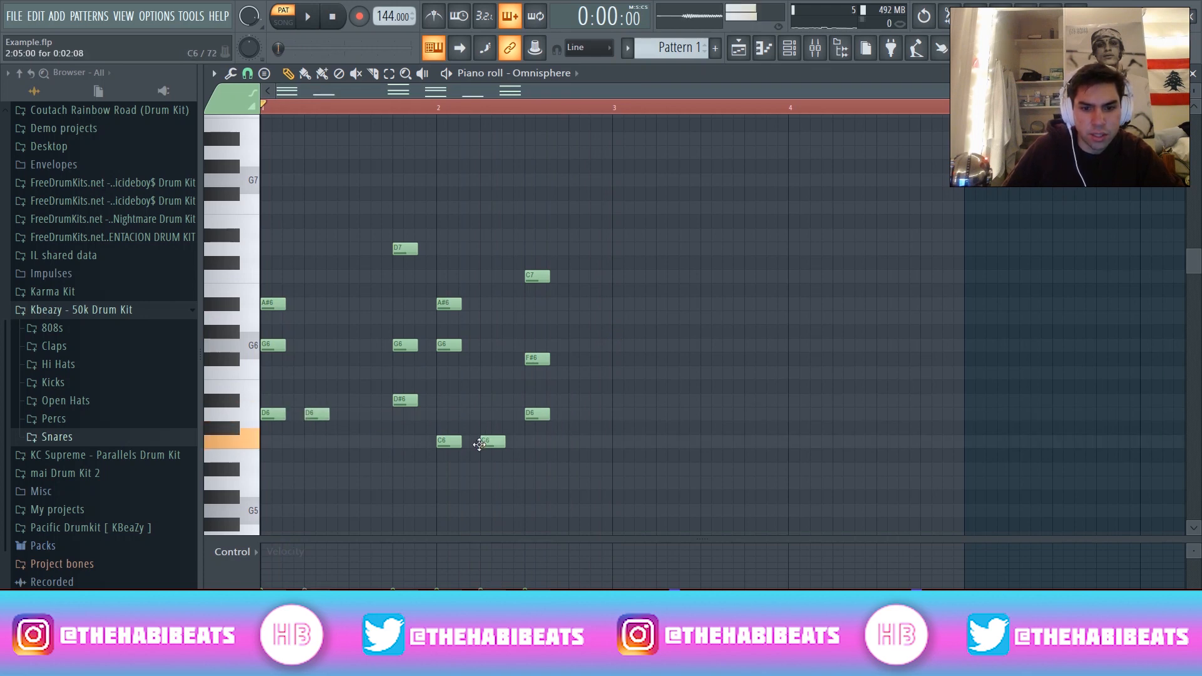
left_click(578, 445)
key("space")
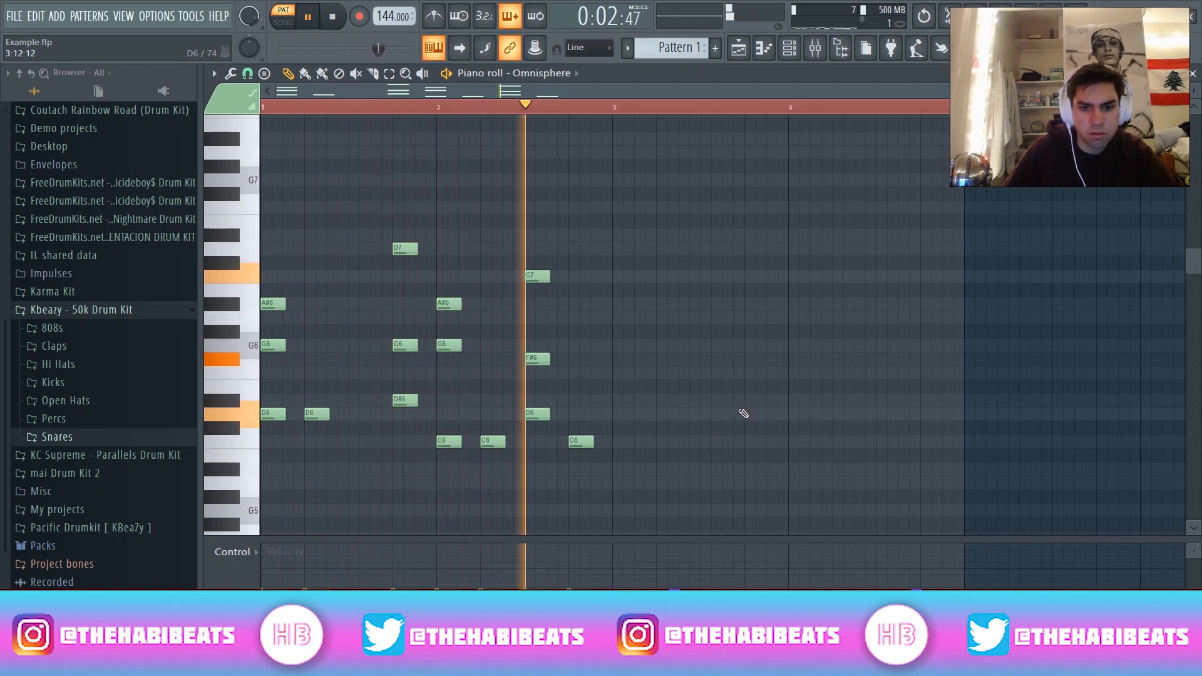
key("space")
left_click(359, 305)
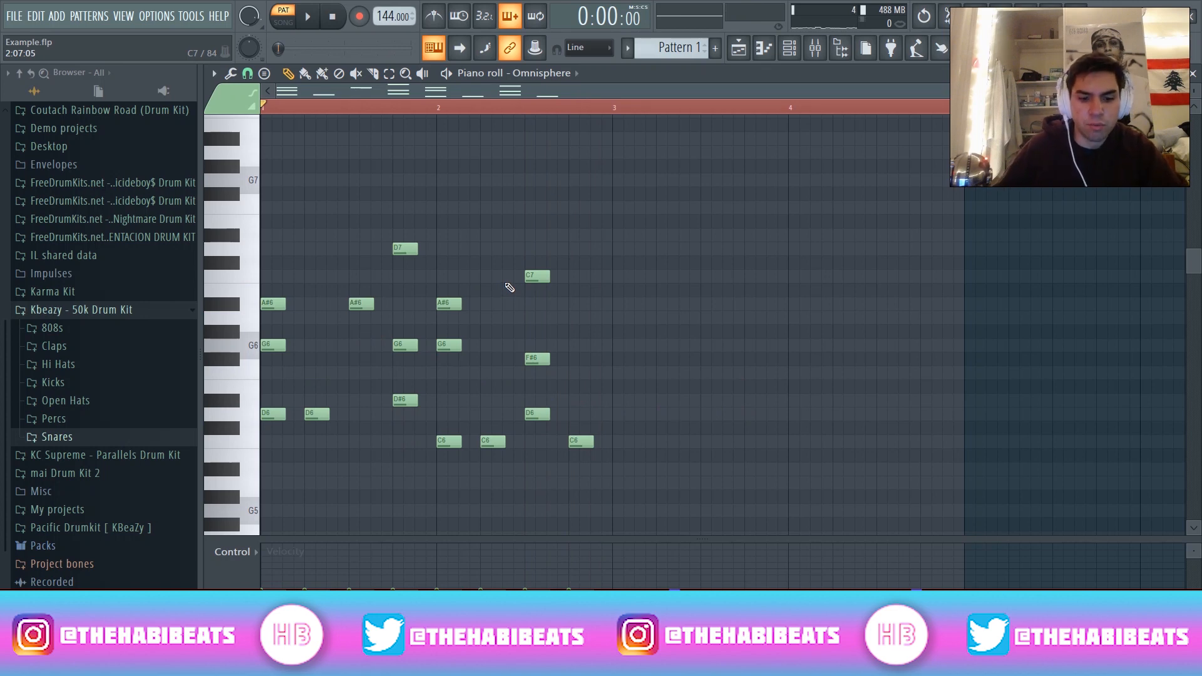
Duplicate the whole two-bar melody into bars 3 and 4 and deselect the copied notes.
key("ctrl+a")
key("ctrl+b")
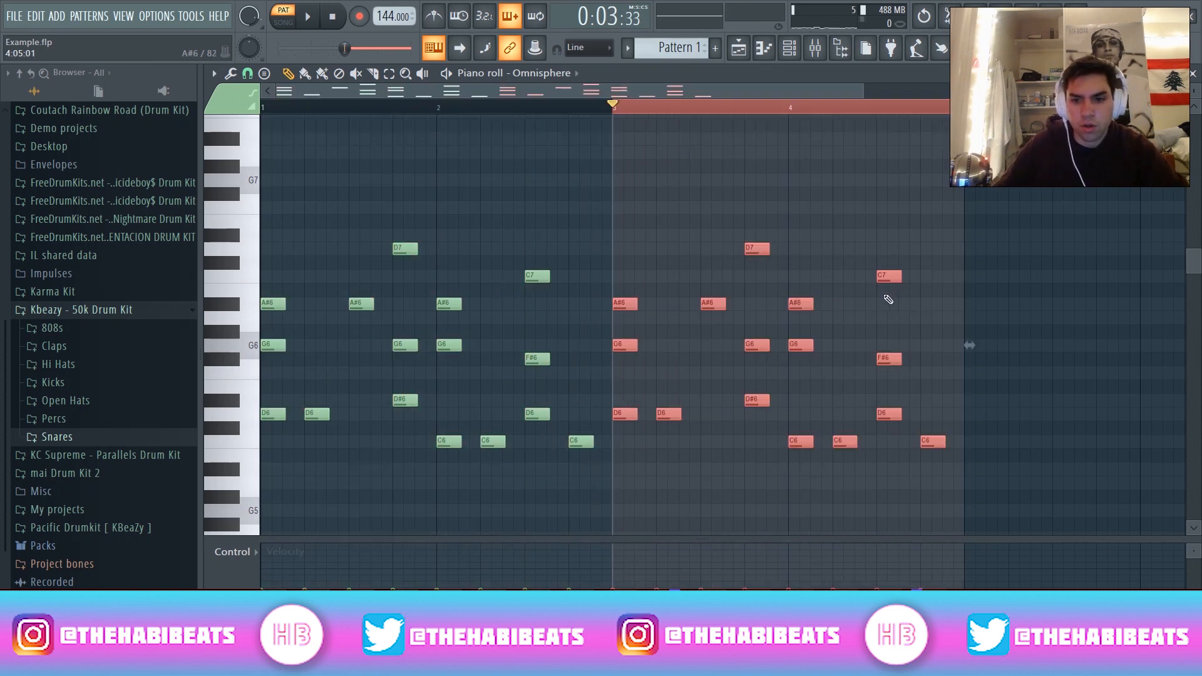
left_click(821, 201)
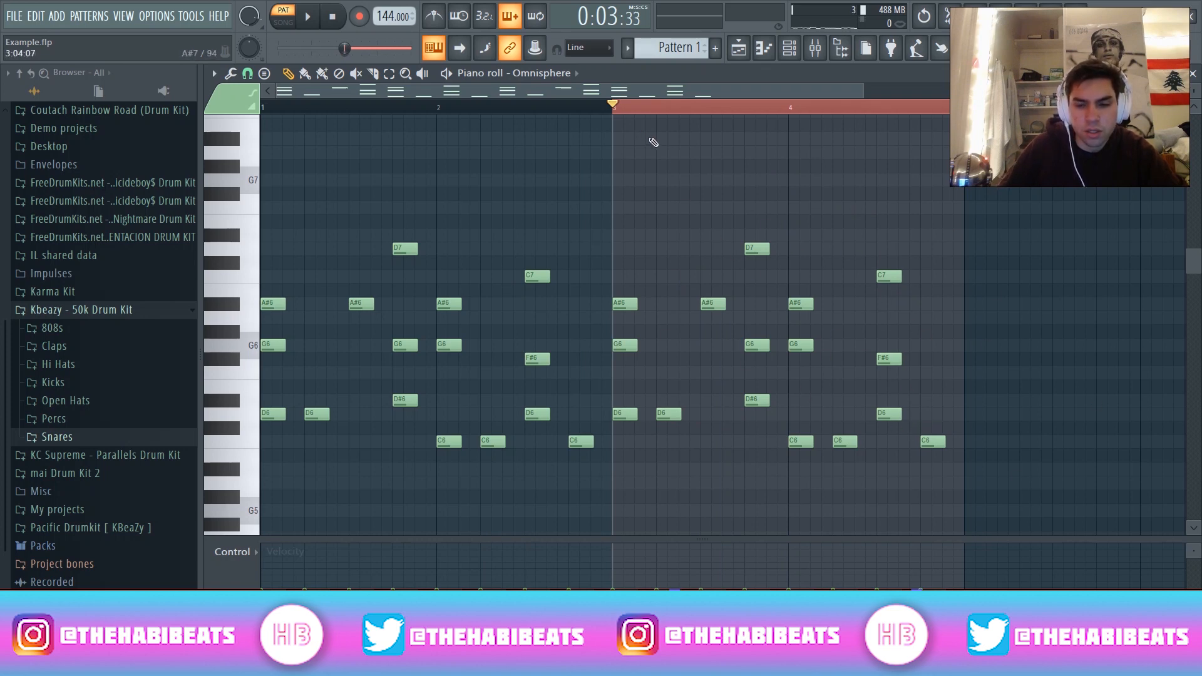
Lower the final single note of bar 4 to A#5 and further to G5, checking each pitch by playback.
key("space")
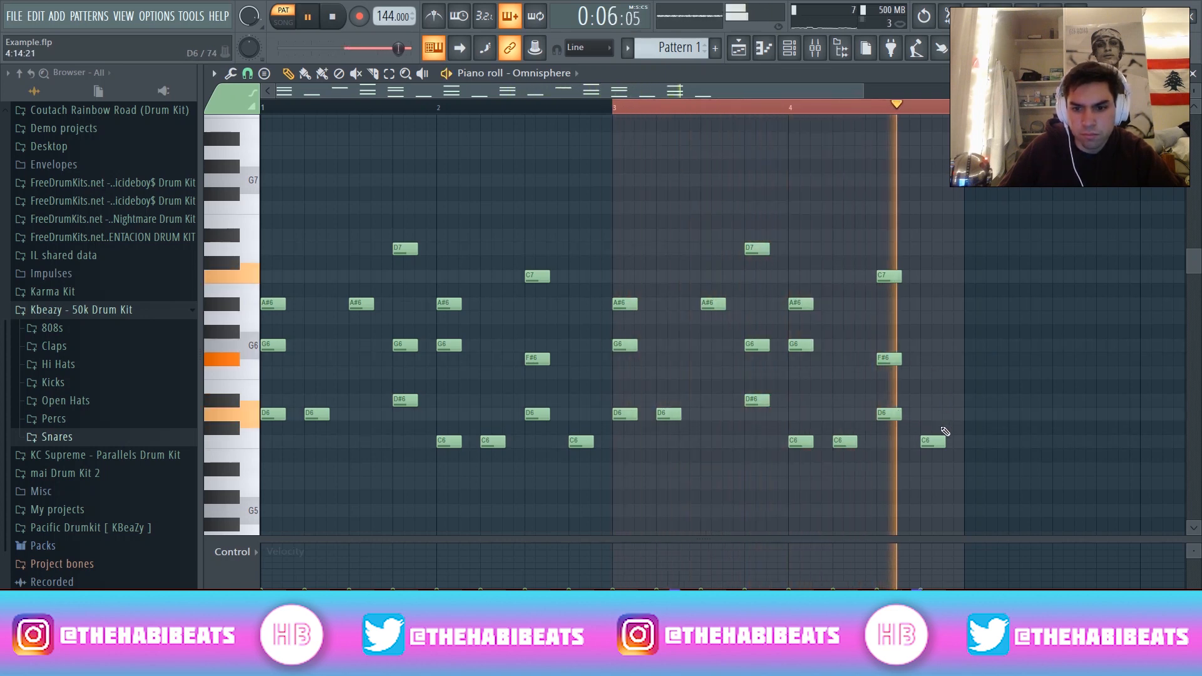
key("space")
left_click_drag(932, 441, 931, 468)
key("space")
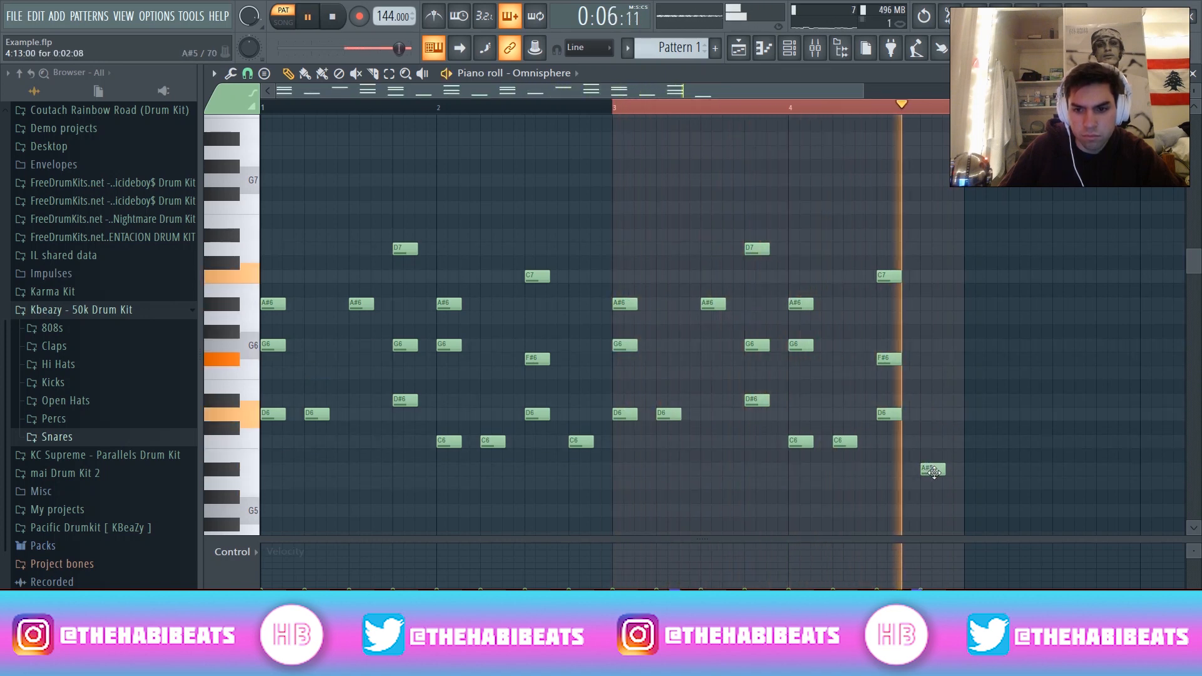
scroll(932, 469, "down", 3)
key("space")
mouse_move(930, 392)
left_mouse_down()
mouse_move(937, 477)
mouse_move(928, 442)
mouse_move(926, 498)
mouse_move(932, 401)
left_mouse_up()
key("space")
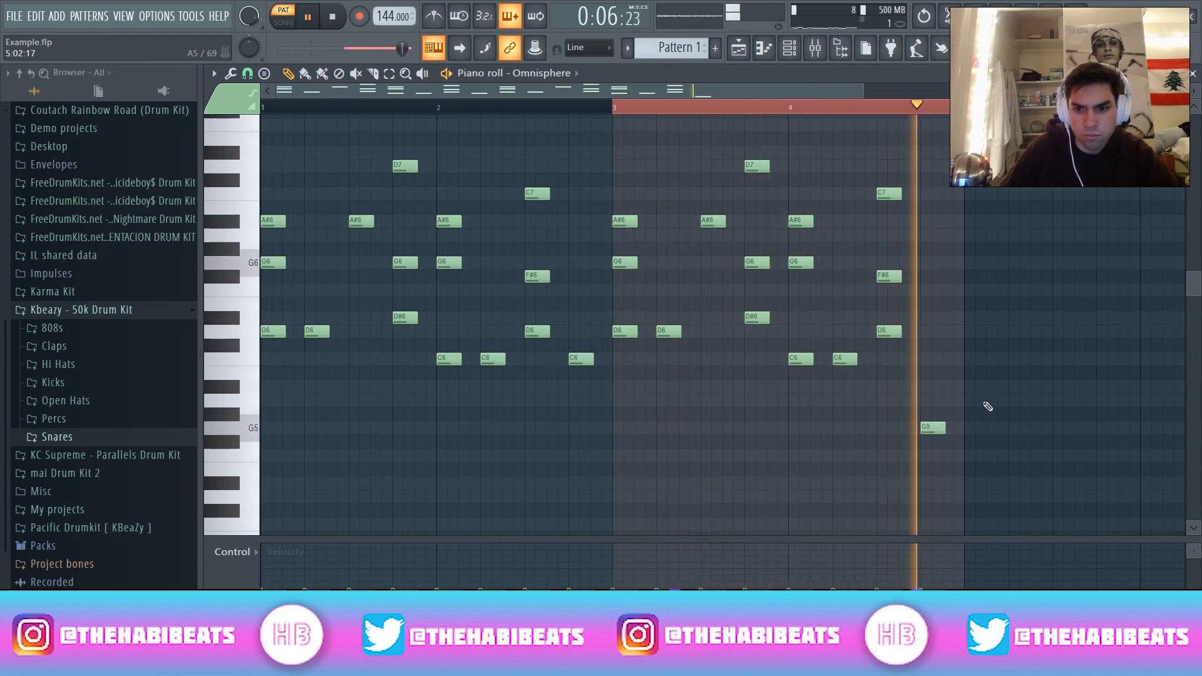
Clear the time selection over bars 3 and 4 and select all of the melody notes.
key("space")
left_click_drag(961, 108, 614, 113)
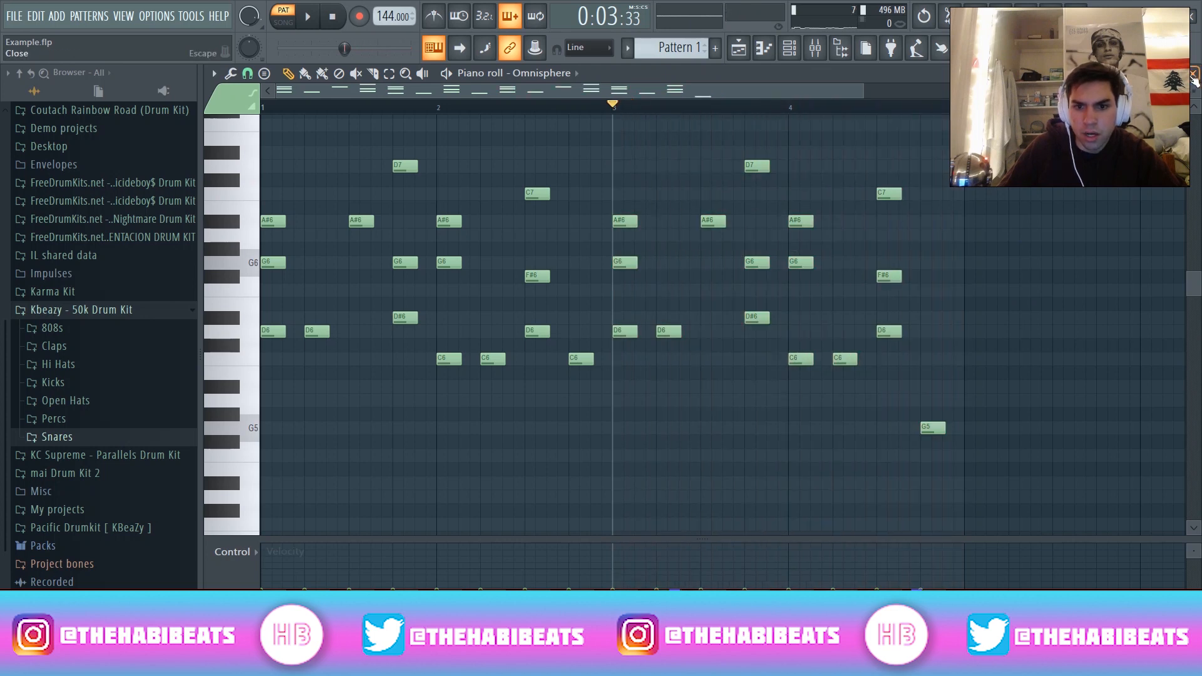
key("ctrl+a")
left_click(1192, 74)
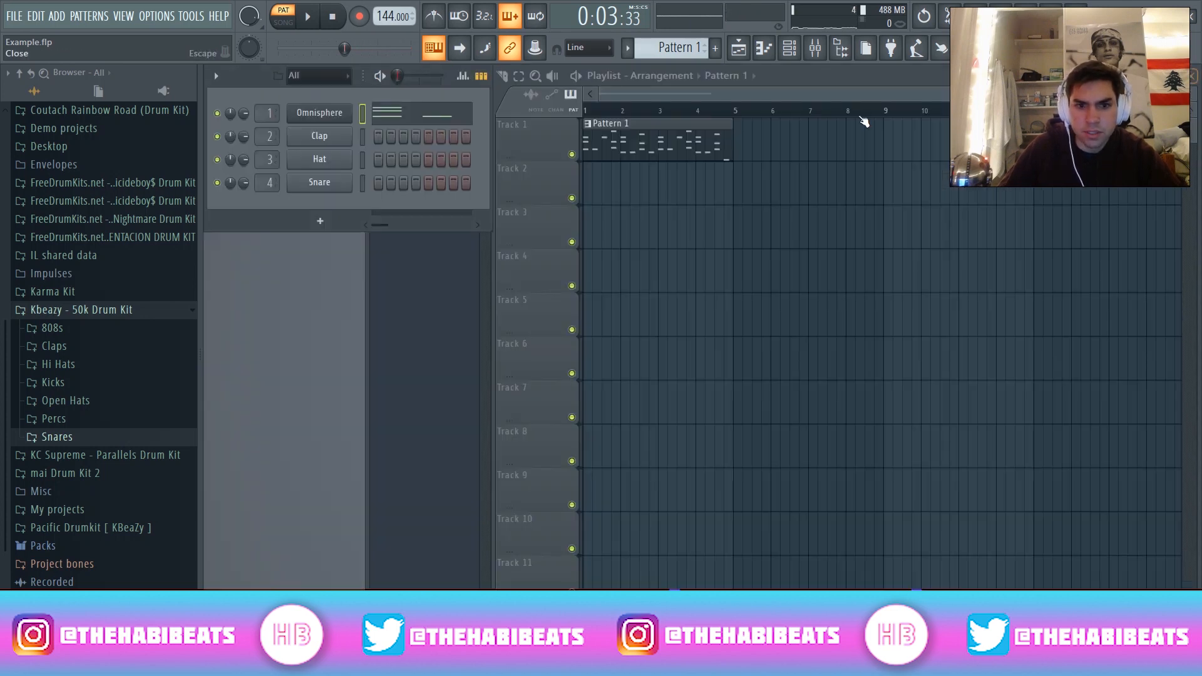
Clone the Omnisphere channel, dismiss the version notice and close the cloned plugin's window.
right_click(308, 114)
left_click(379, 240)
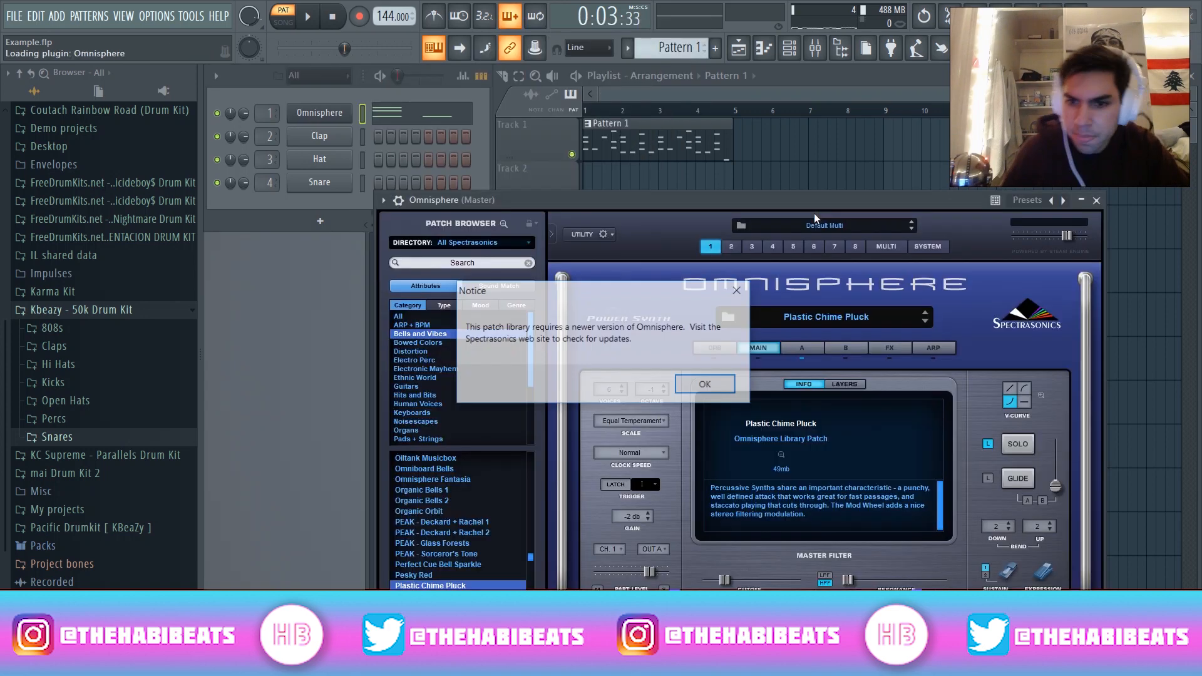
left_click(689, 383)
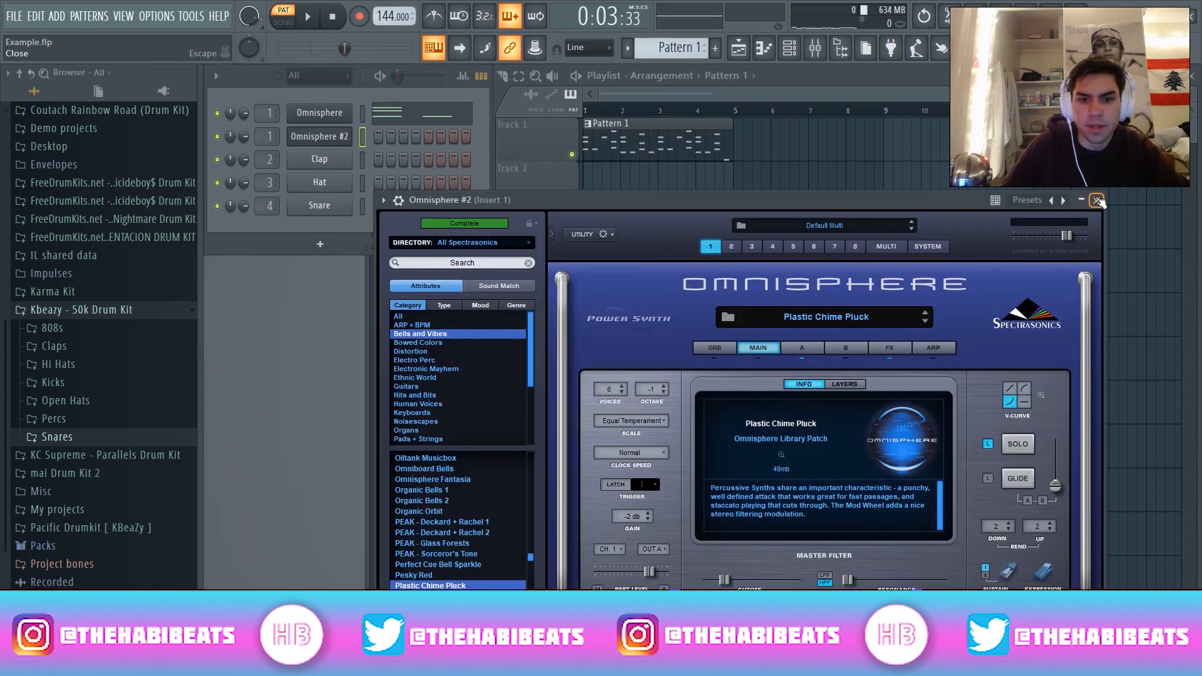
left_click(1098, 200)
Create Pattern 2 and place it on Track 2 as a four-bar clip directly below Pattern 1.
left_click(715, 49)
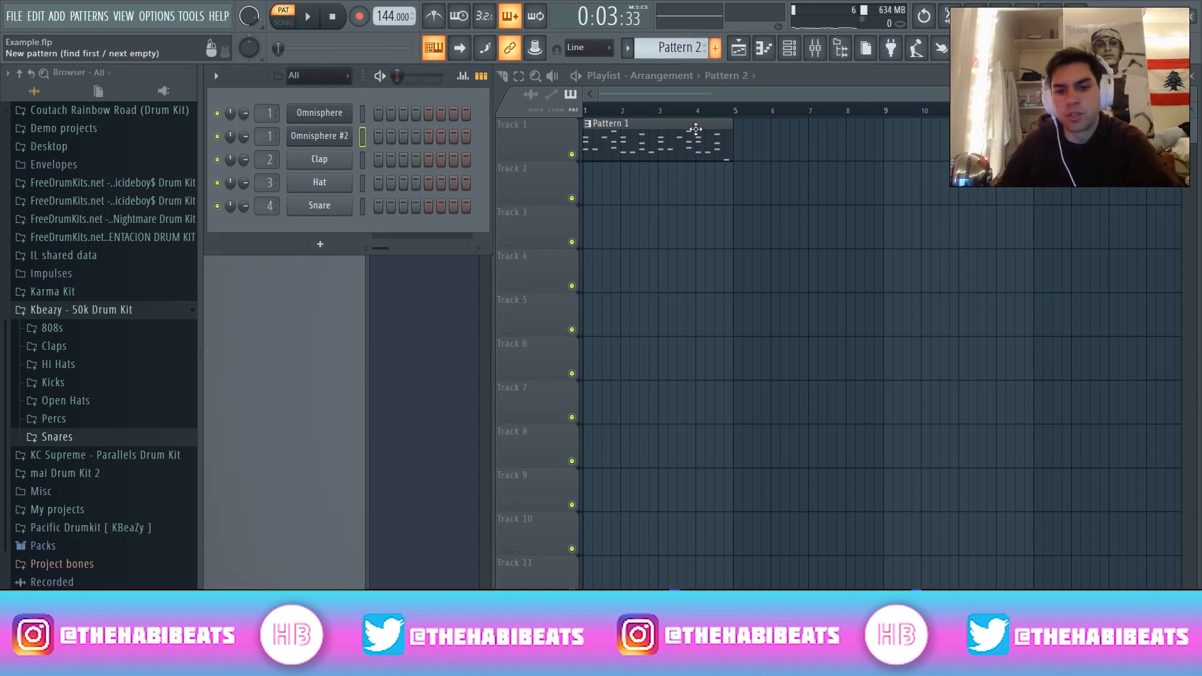
left_click(597, 192)
left_click_drag(620, 183, 712, 182)
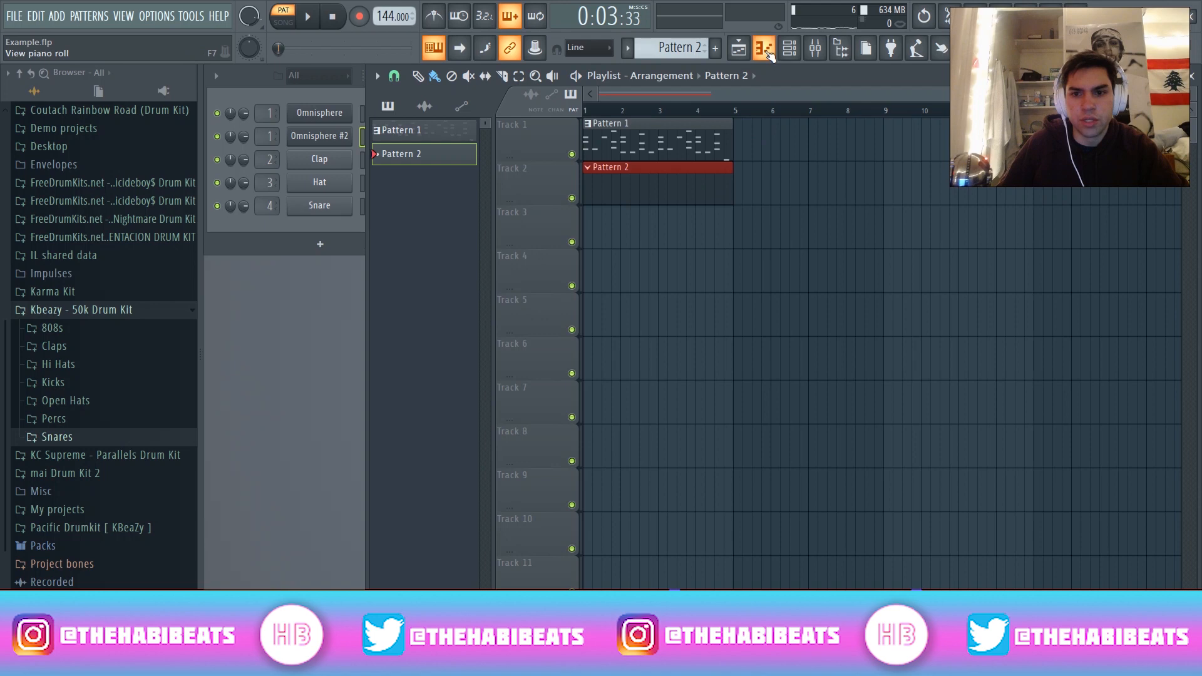
Copy the four-bar melody from Pattern 1 into the Omnisphere #2 piano roll of Pattern 2.
left_click(771, 52)
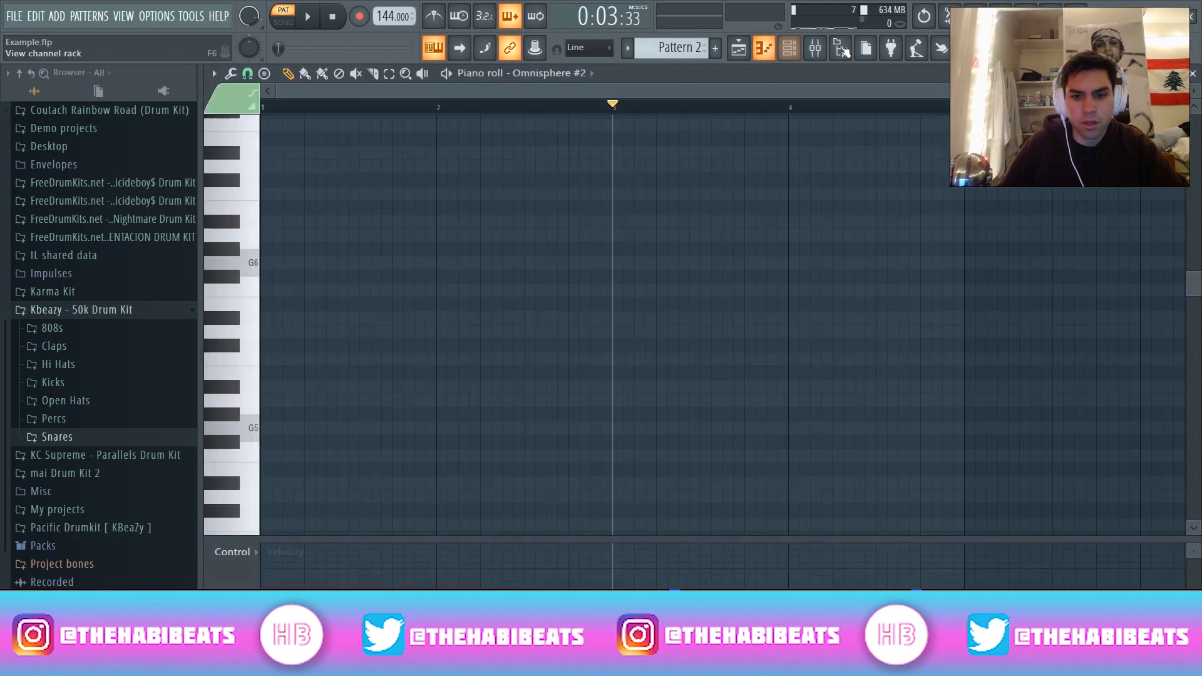
left_click(1194, 74)
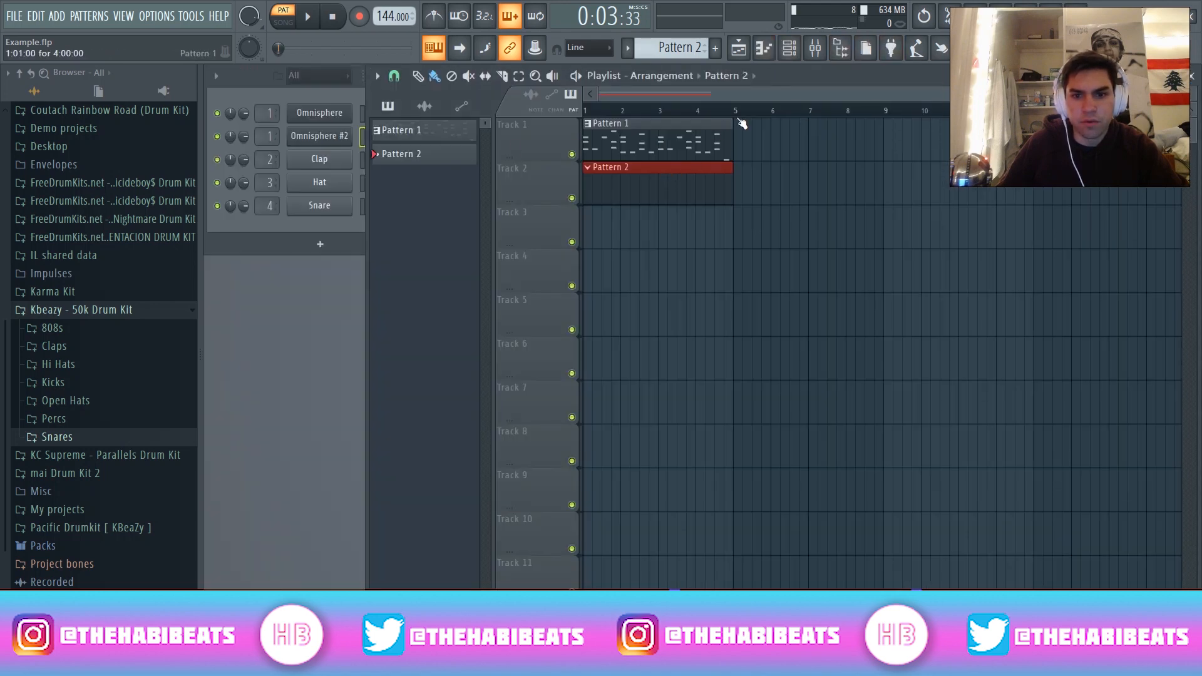
left_click(765, 49)
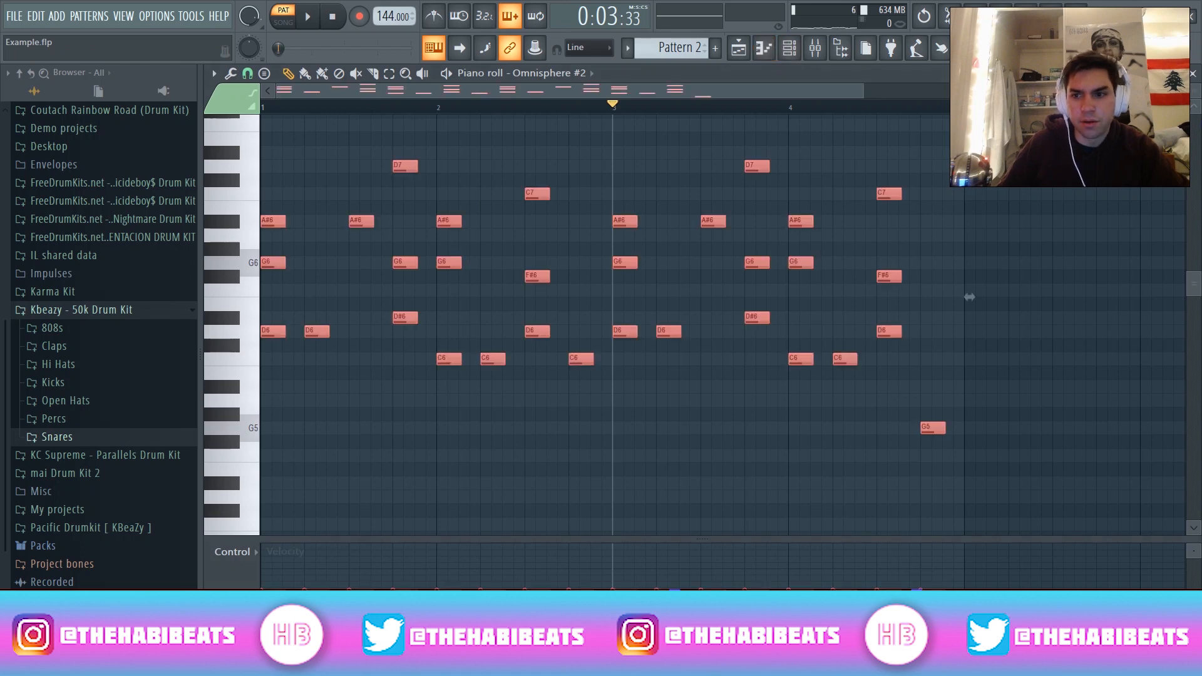
left_click(1193, 74)
Route the Omnisphere and Omnisphere #2 channels to separate mixer tracks, starting from Insert 1.
left_click(354, 139)
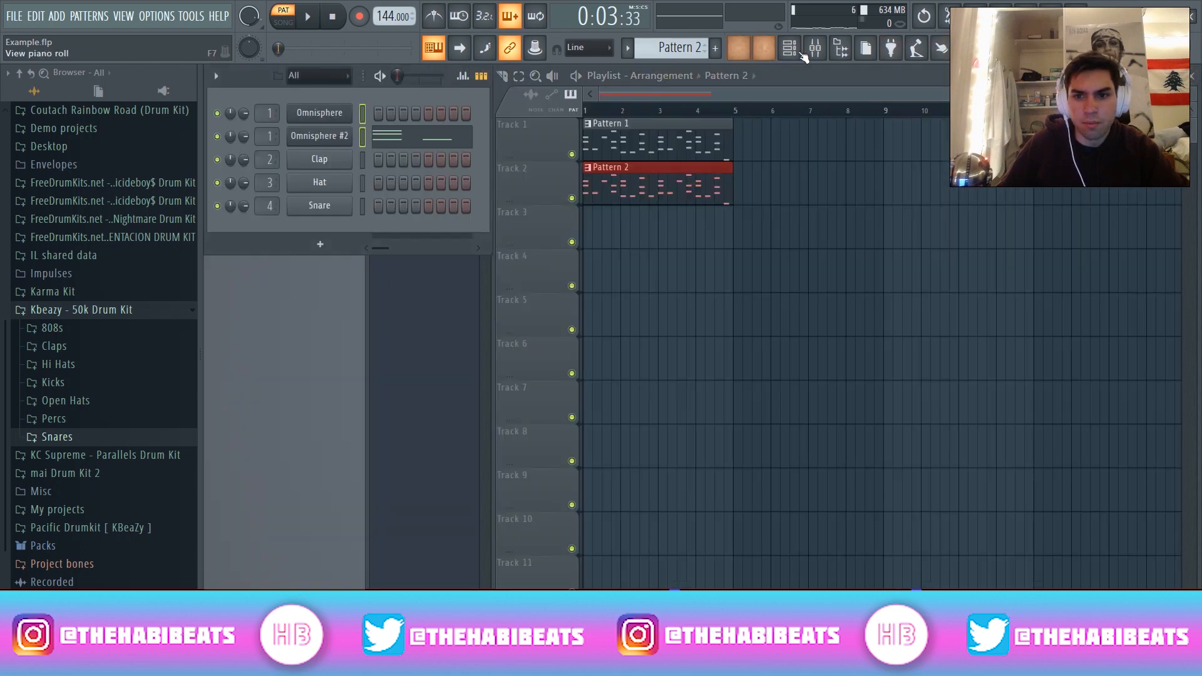
left_click(804, 56)
right_click(314, 295)
mouse_move(382, 369)
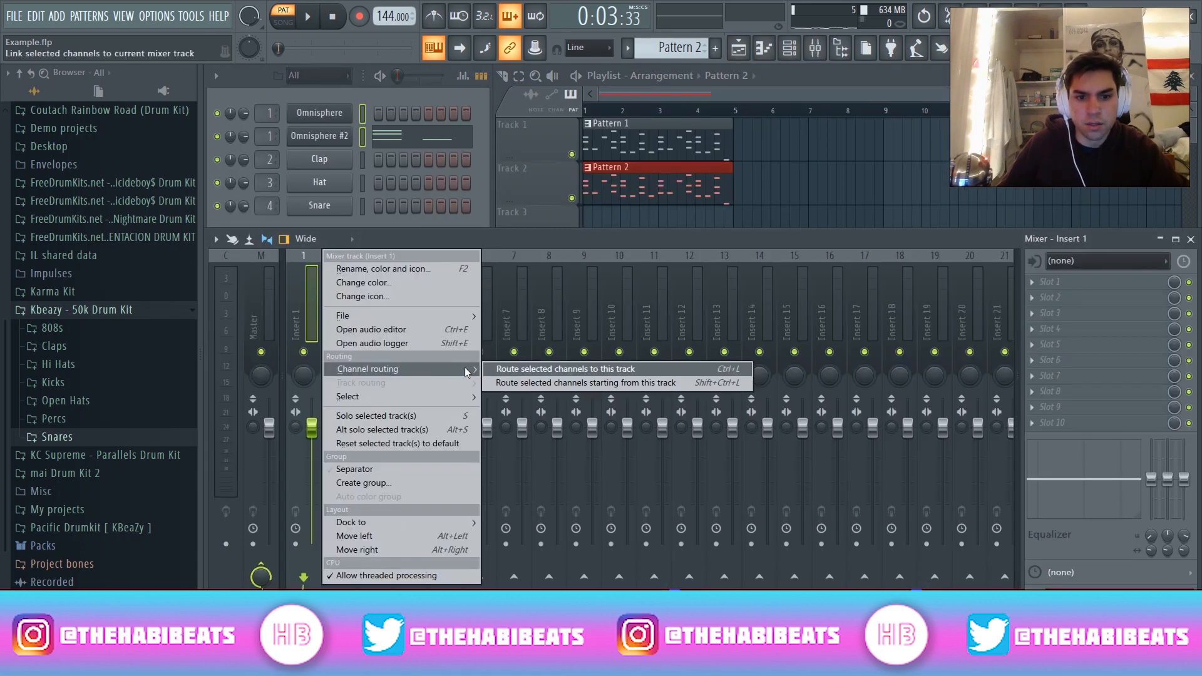
left_click(551, 382)
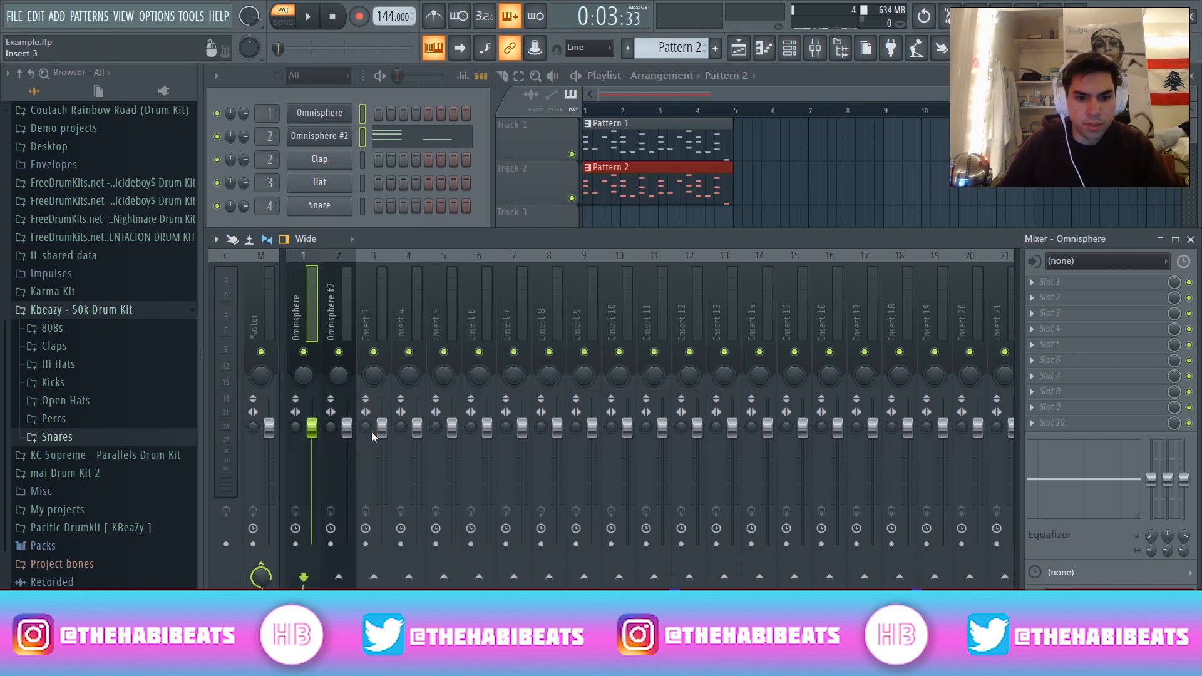
Insert Gross Beat in slot 1 of the Omnisphere #2 mixer track and load its Momentary preset.
left_click(348, 316)
left_click(1056, 286)
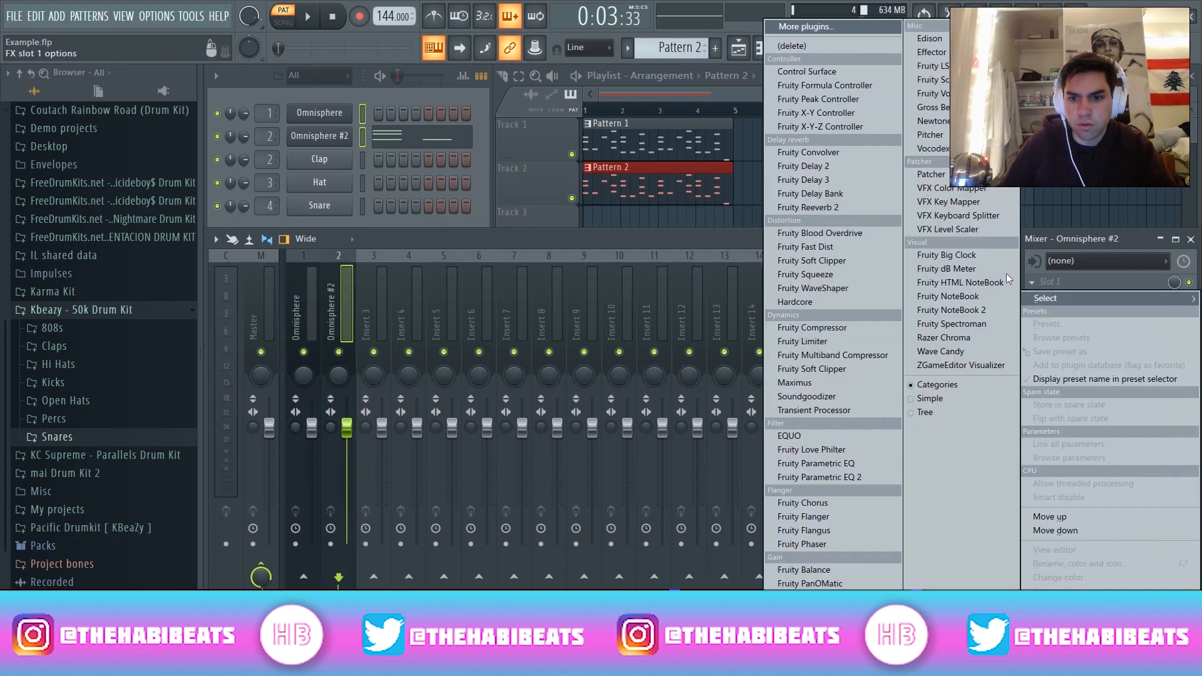
left_click(918, 194)
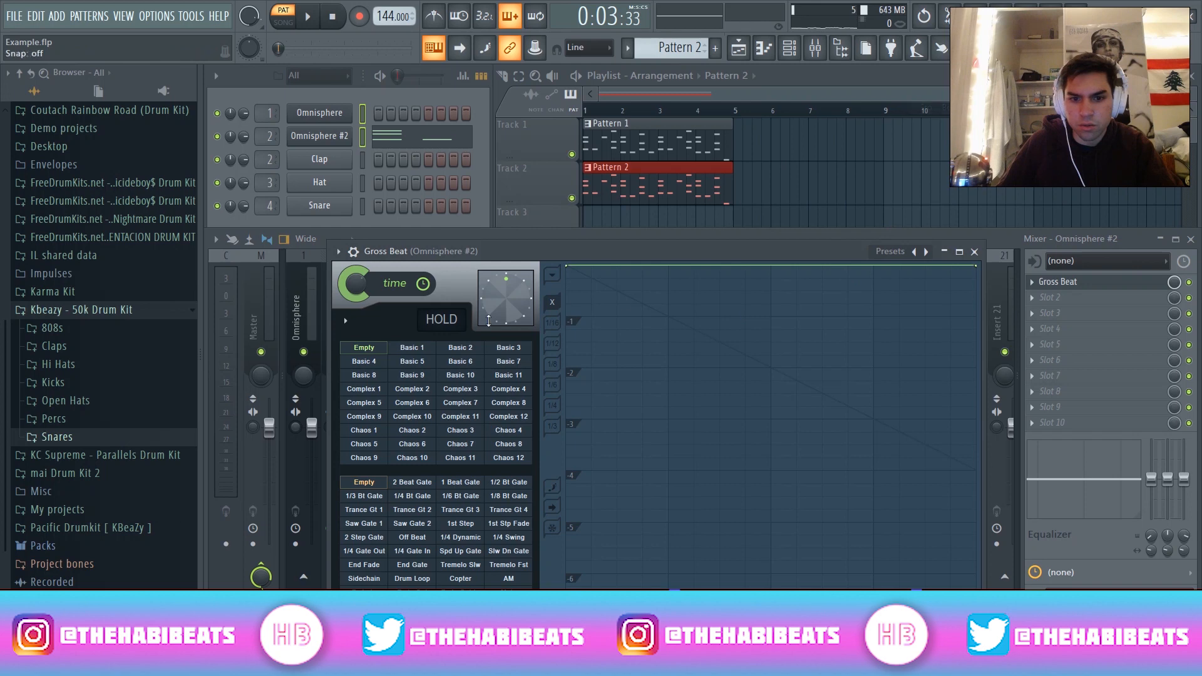
right_click(924, 253)
left_click(959, 289)
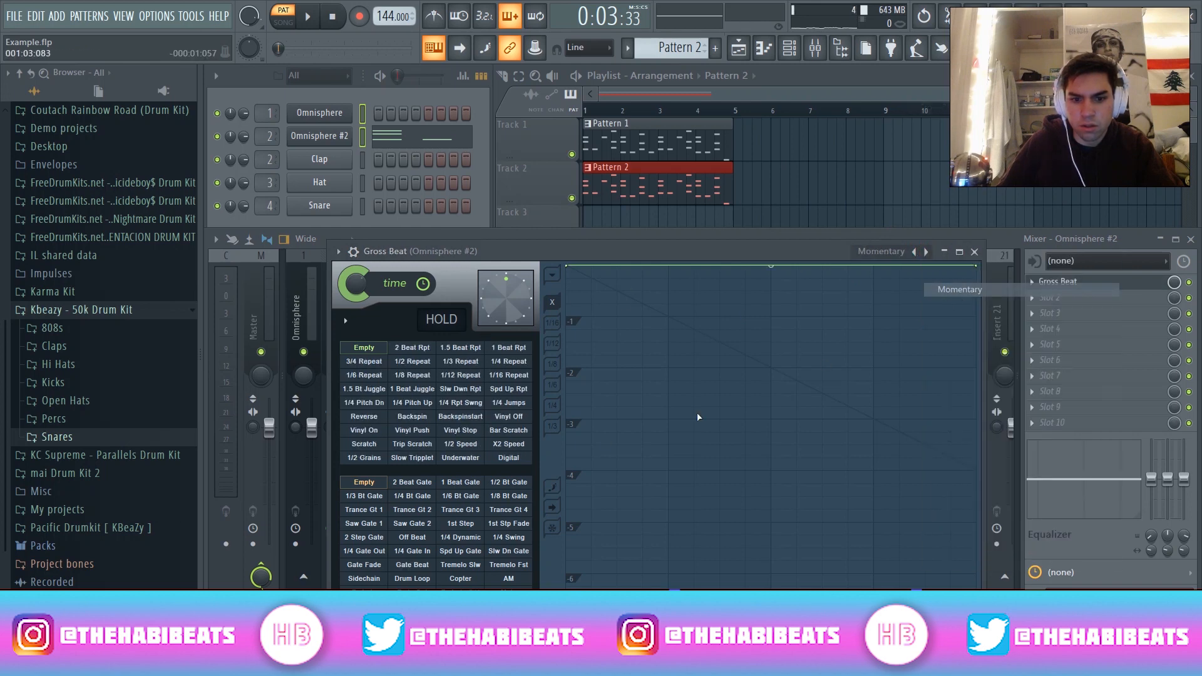
left_click(978, 252)
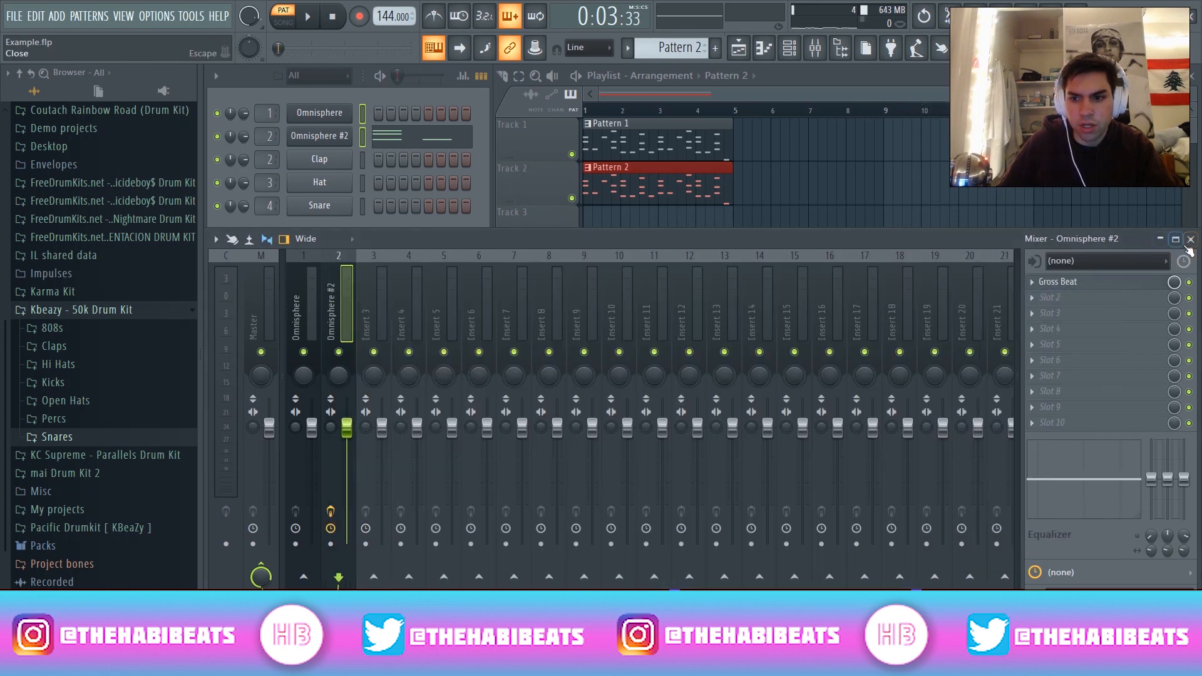
left_click(1191, 240)
Audition Track 2 soloed in song mode, and play it together with Track 1 unmuted.
left_click(572, 198, "ctrl")
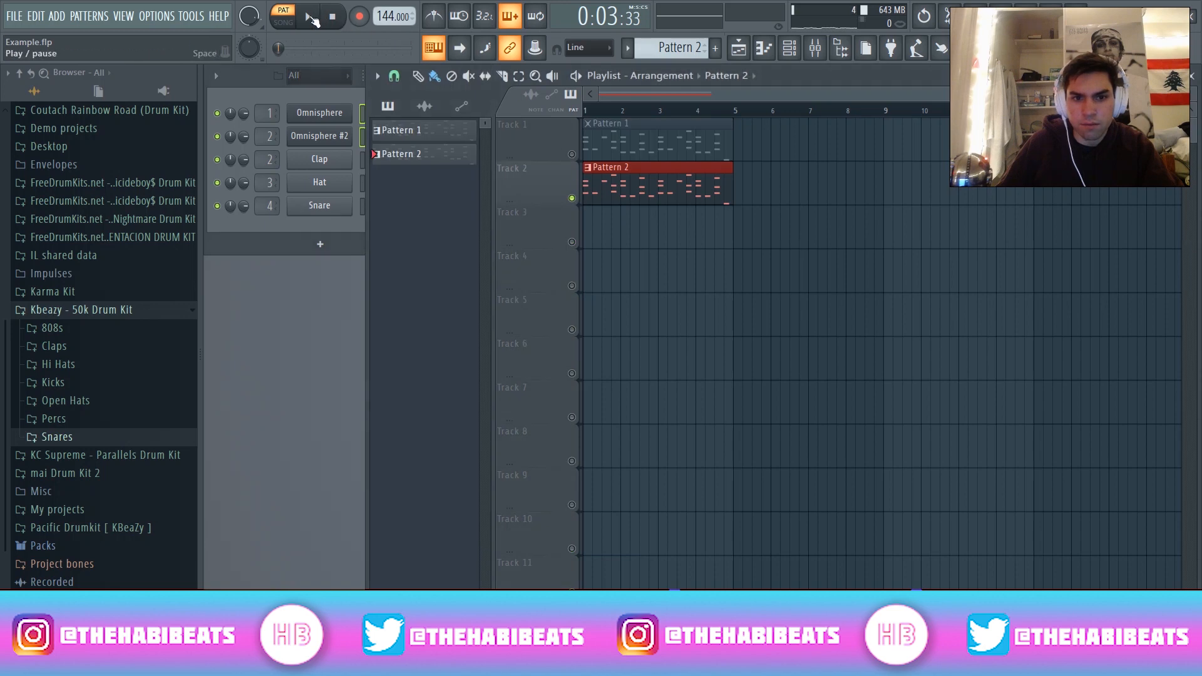
key("l")
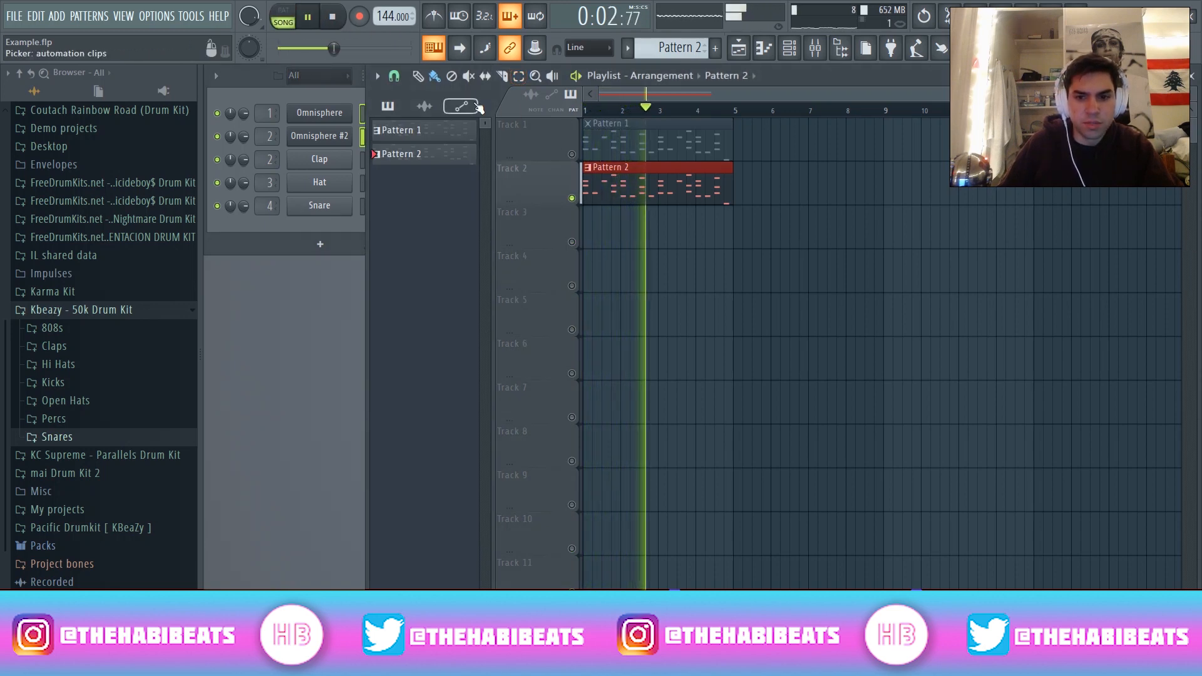
left_click(572, 154)
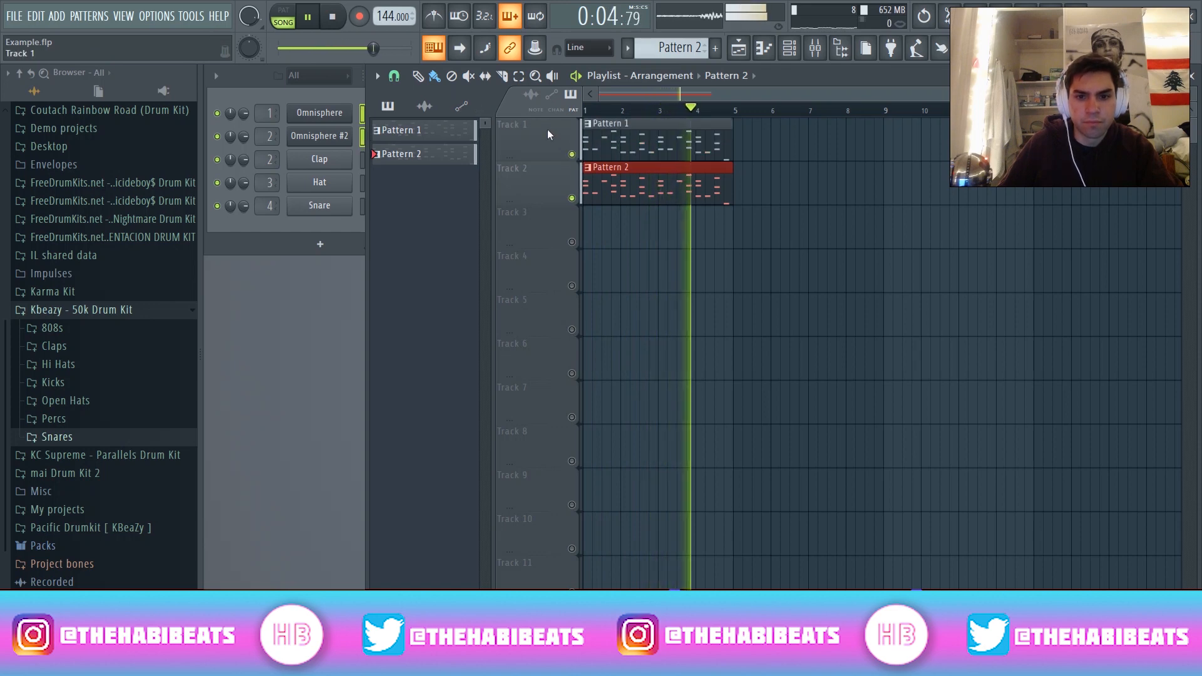
left_click(332, 17)
left_click(307, 17)
left_click(332, 19)
Mute Track 2 and insert Fruity Chorus with one of its presets in slot 1 of the Omnisphere mixer track.
left_click(572, 198)
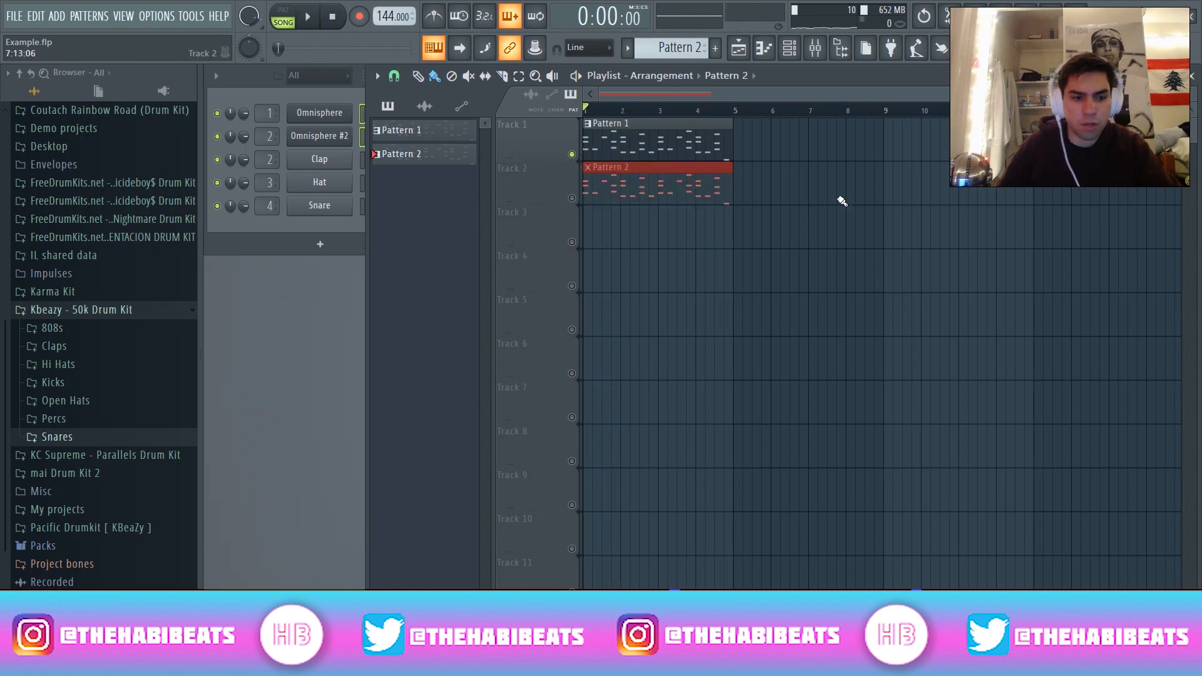
left_click(820, 51)
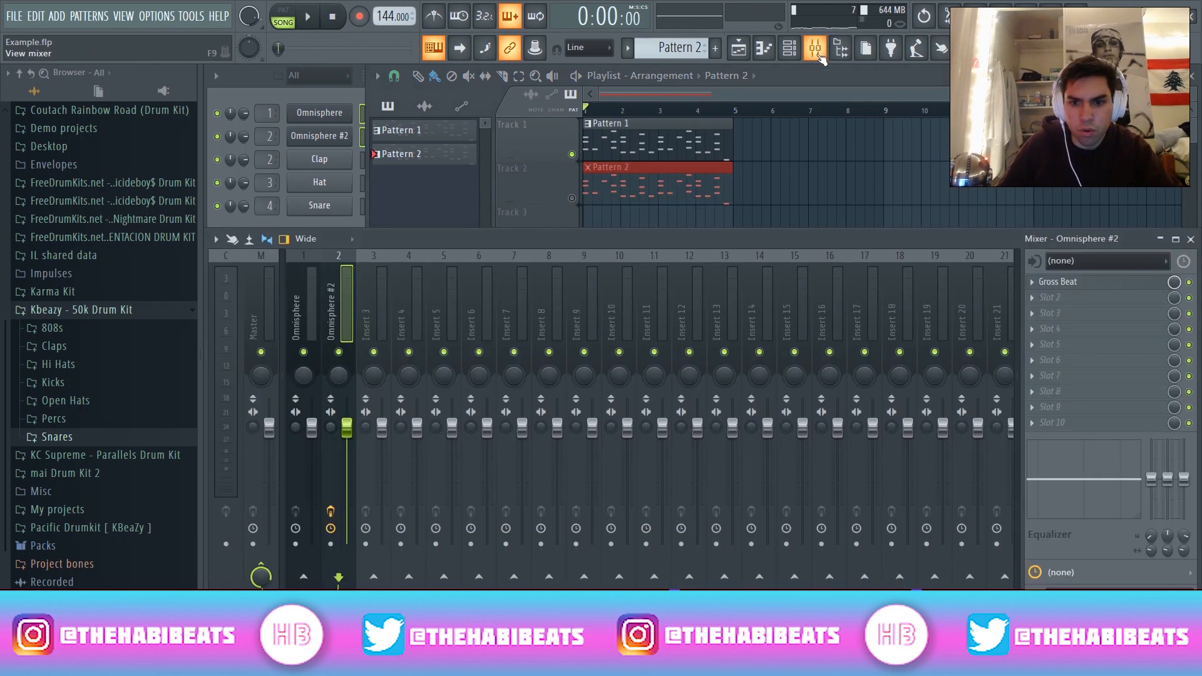
left_click(300, 315)
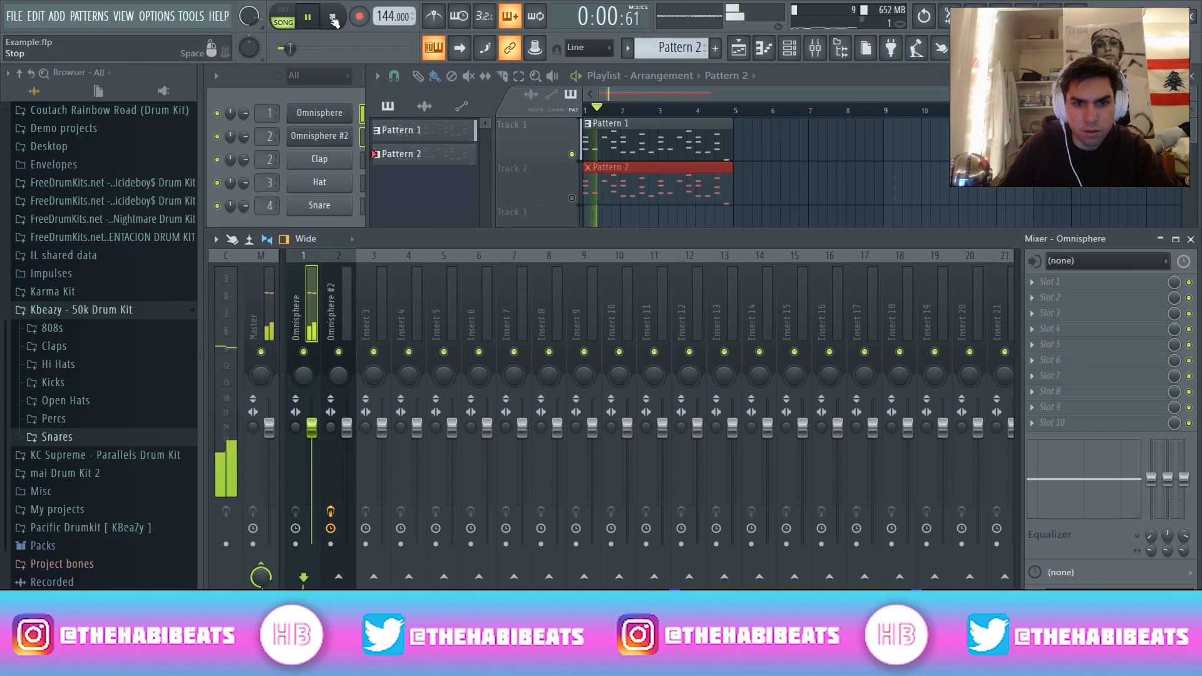
left_click(1067, 285)
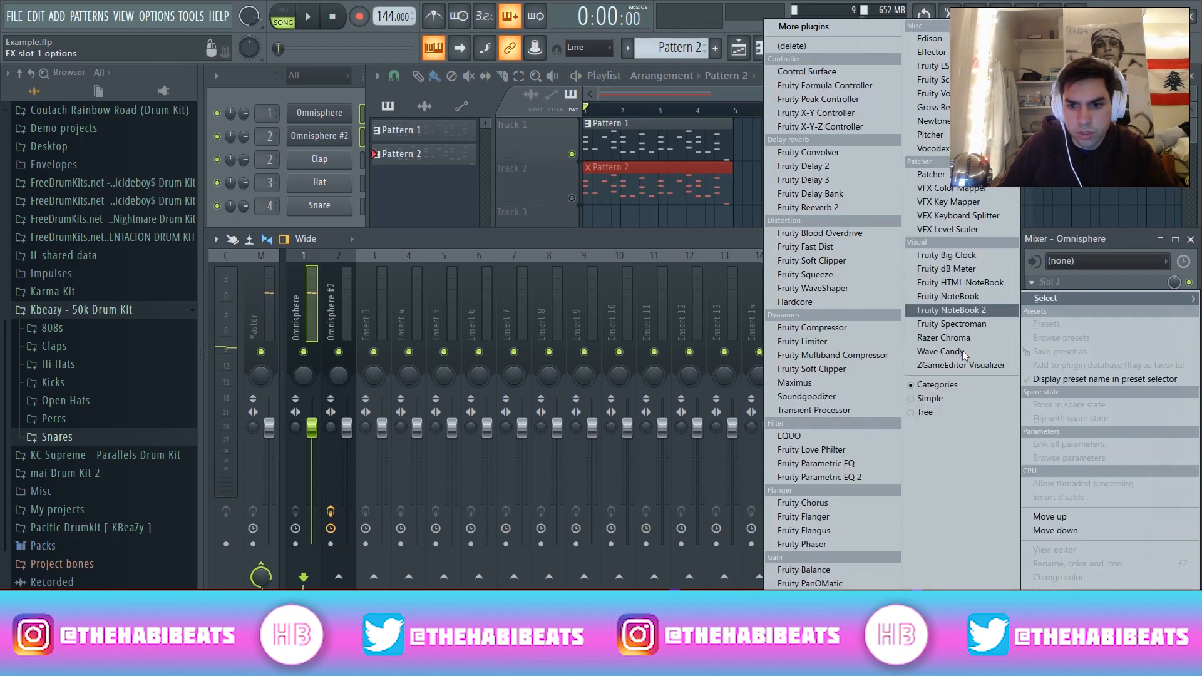
left_click(852, 503)
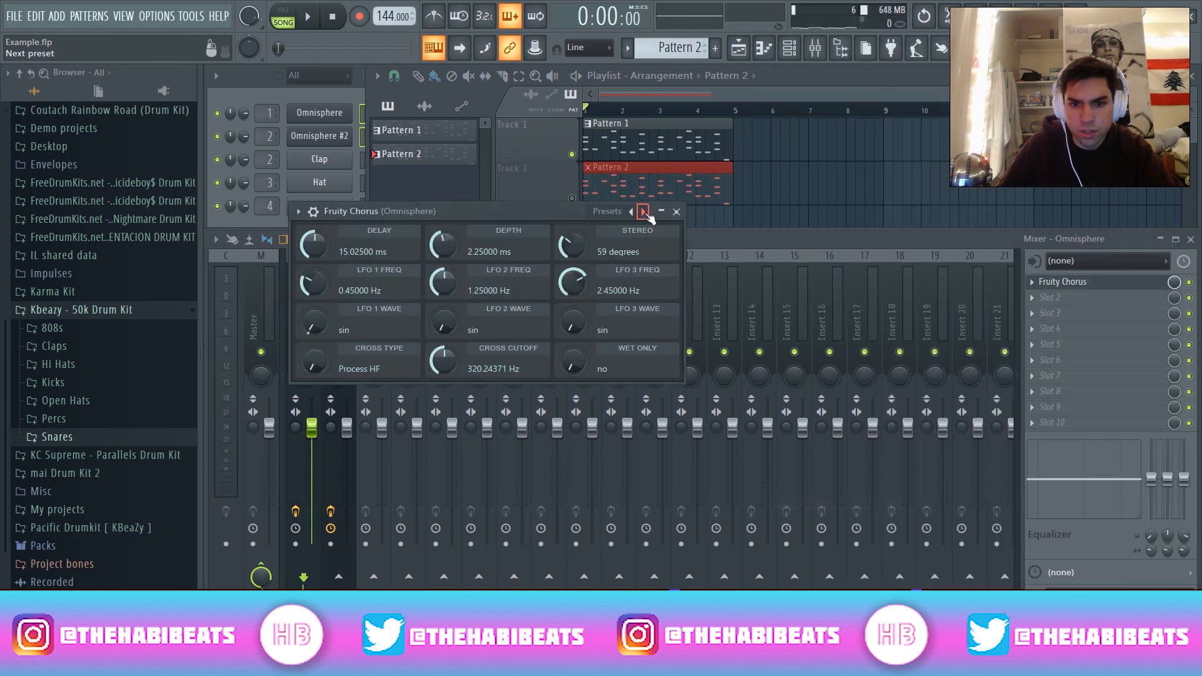
left_click(644, 212)
left_click(689, 263)
left_click(676, 211)
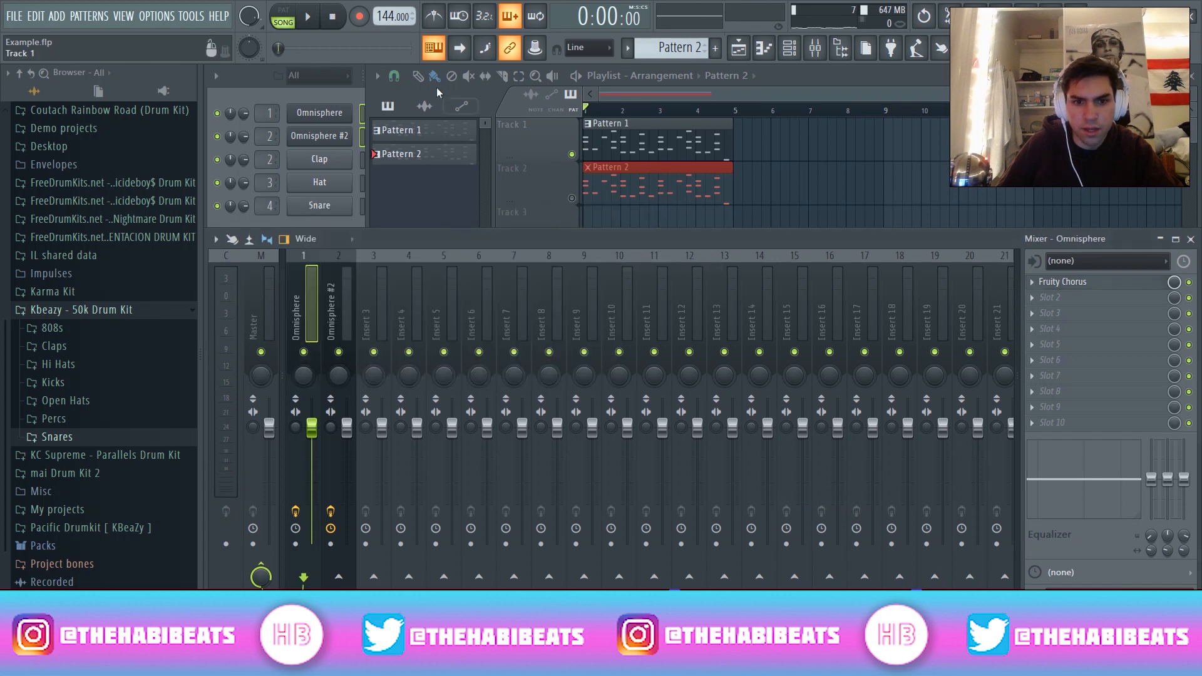
left_click(316, 17)
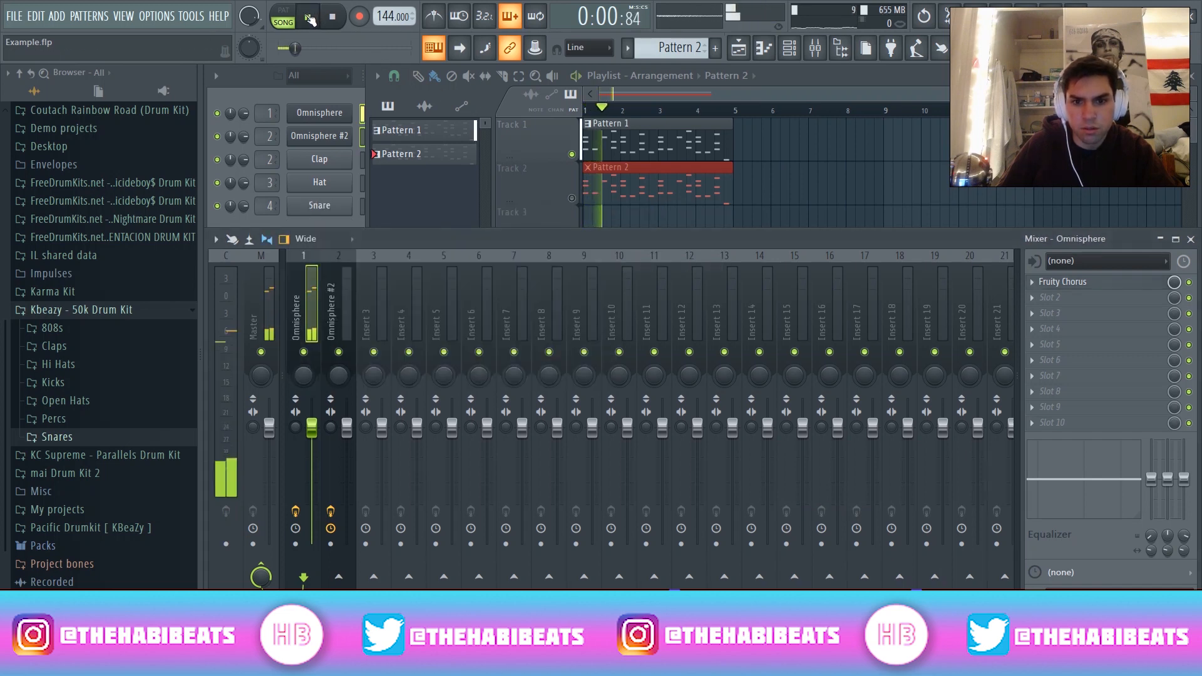
key("space")
Insert Fruity Reeverb 2 in slot 2 of the Omnisphere mixer track and lower its wet level slightly during playback.
left_click(1062, 301)
left_click(808, 209)
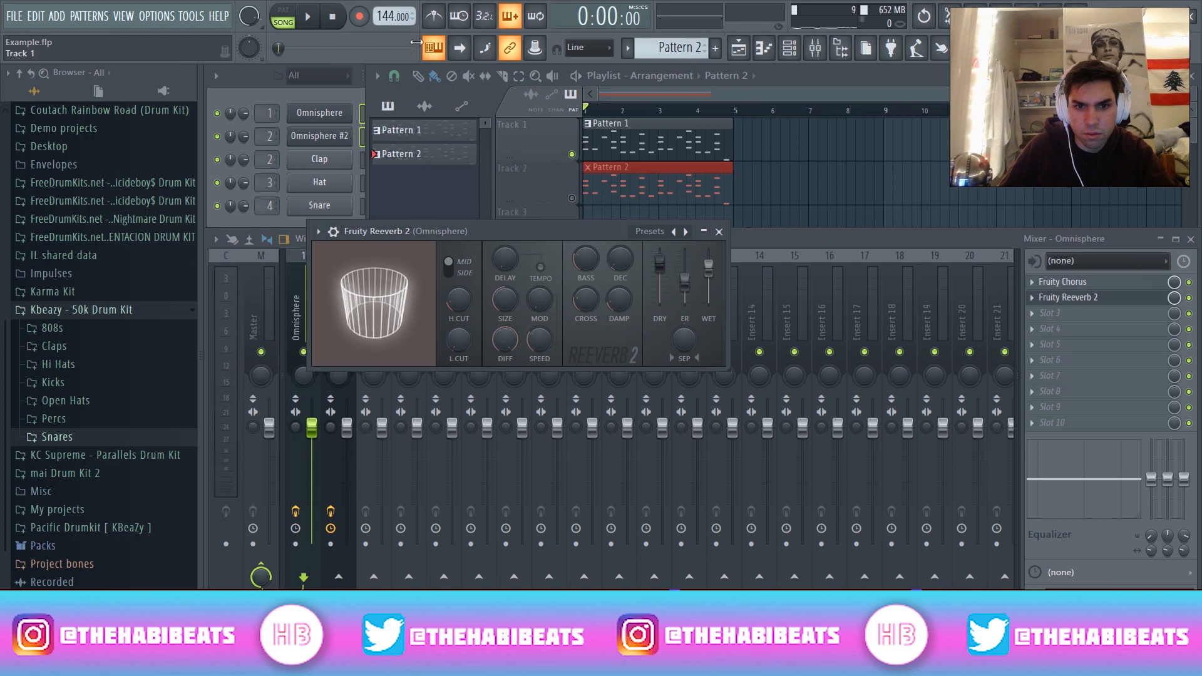
left_click(315, 23)
left_click_drag(709, 267, 709, 269)
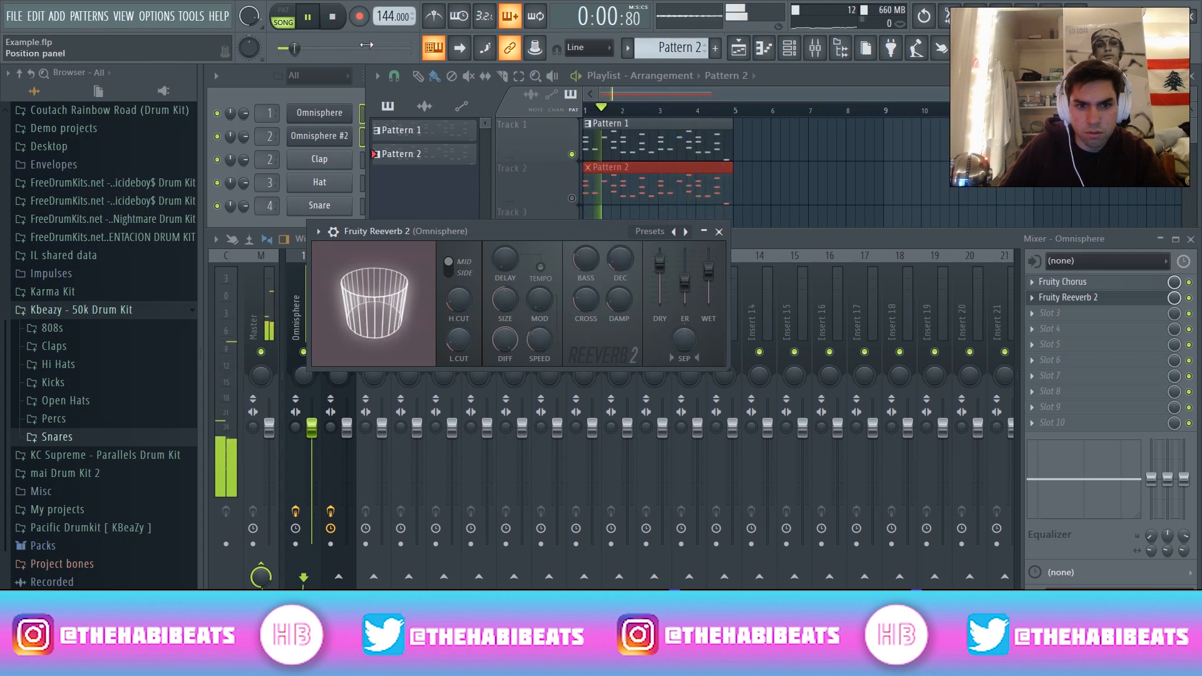
left_click_drag(709, 270, 708, 280)
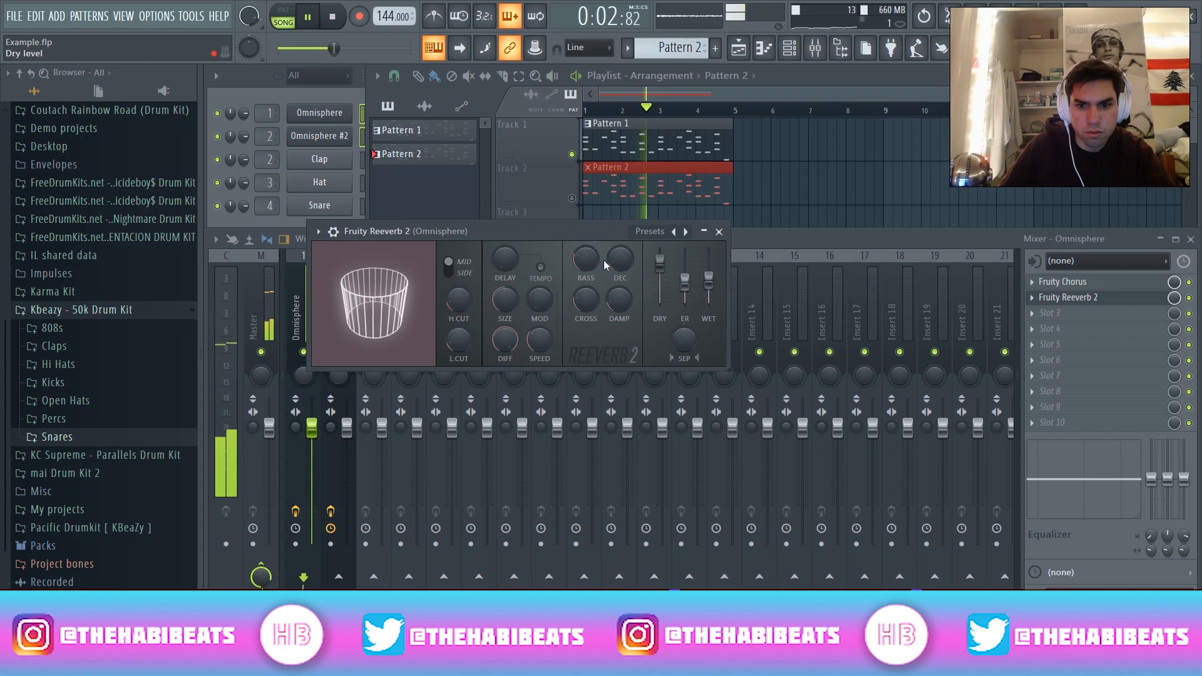
left_click_drag(709, 281, 712, 277)
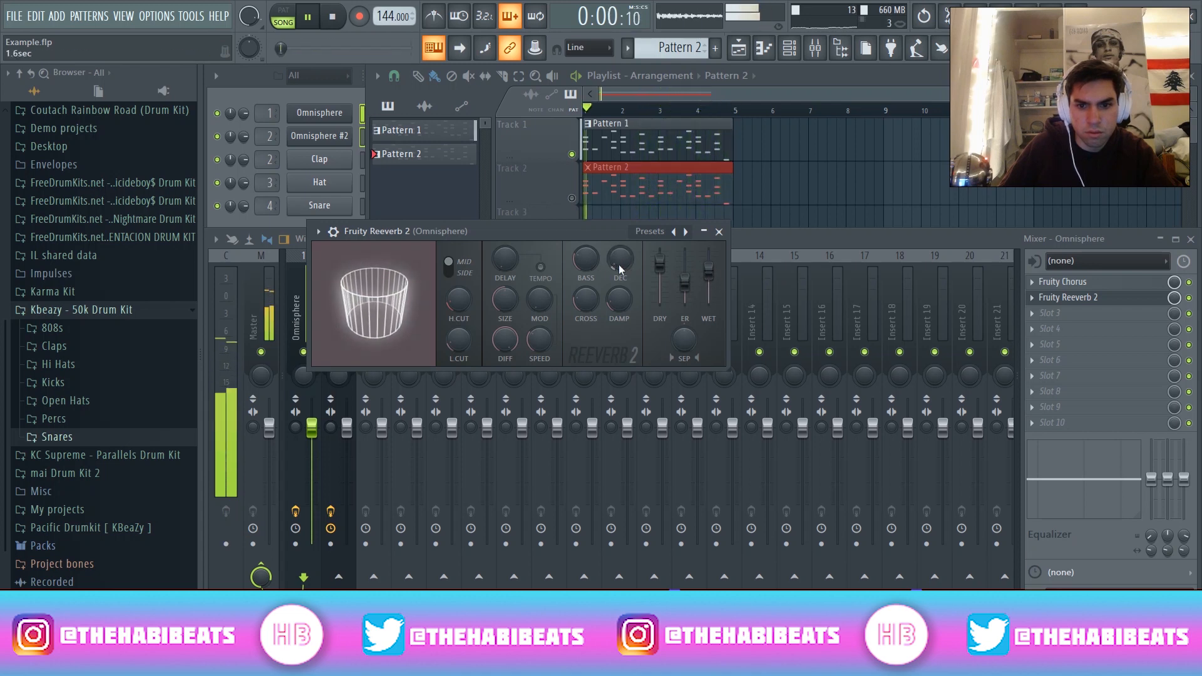
left_click(719, 231)
key("F9")
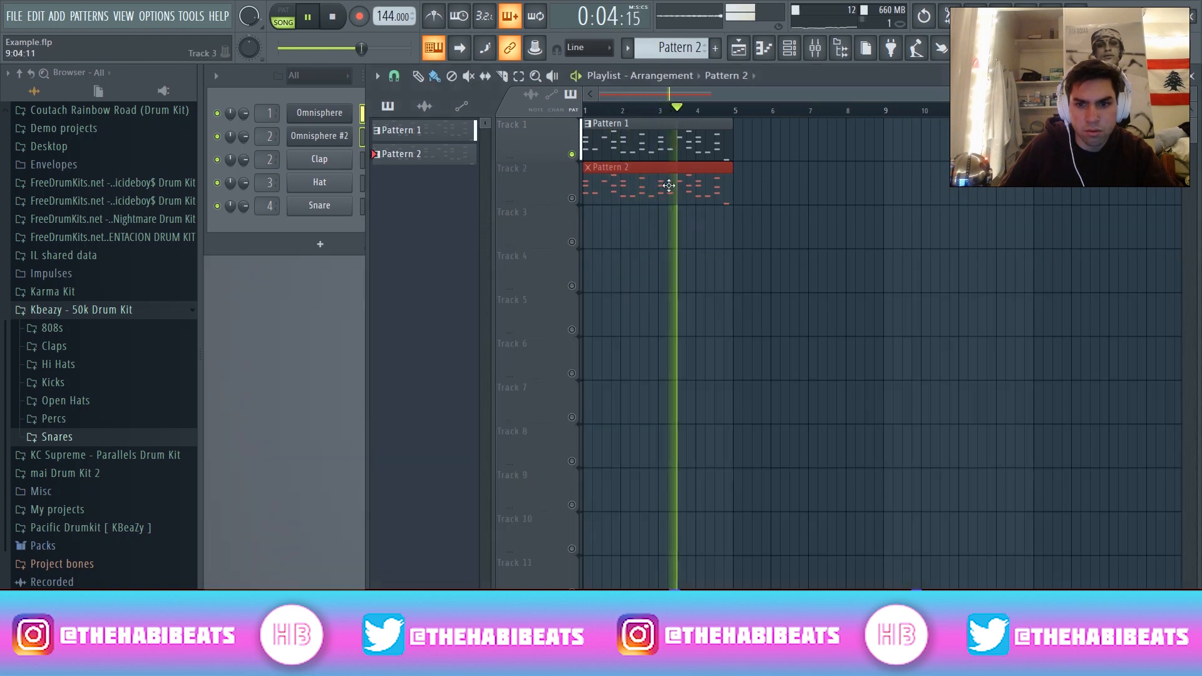
Unmute Track 2 and play both patterns together from the start.
left_click(333, 18)
left_click(572, 199)
key("space")
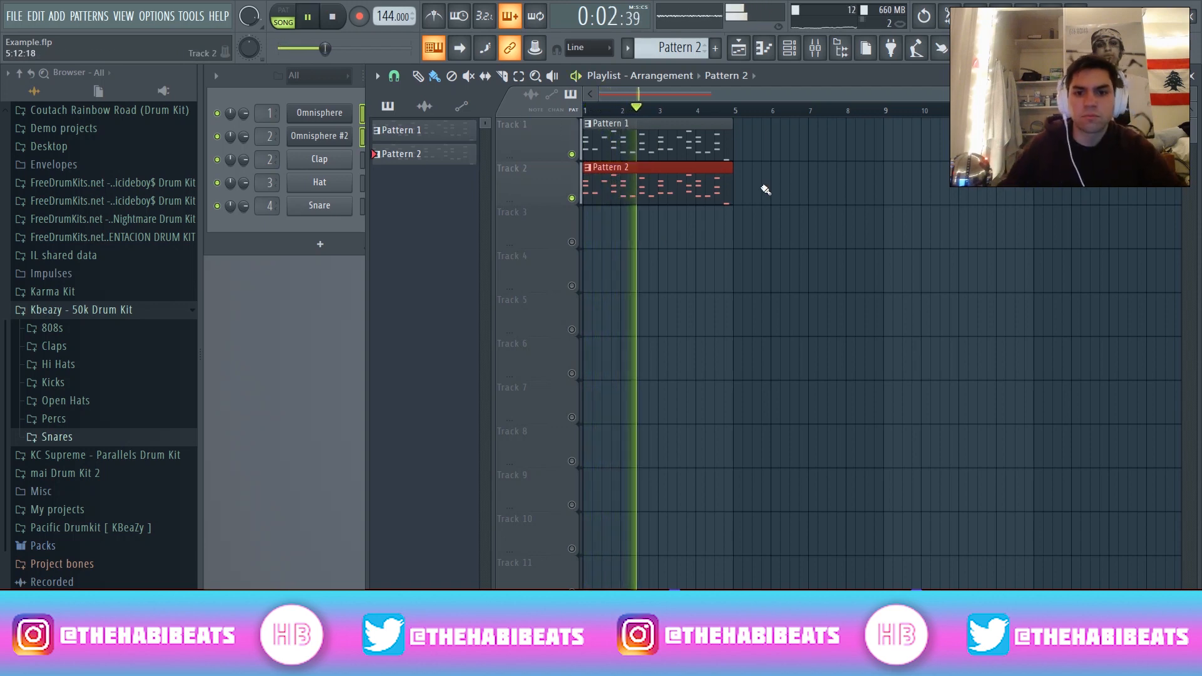
key("space")
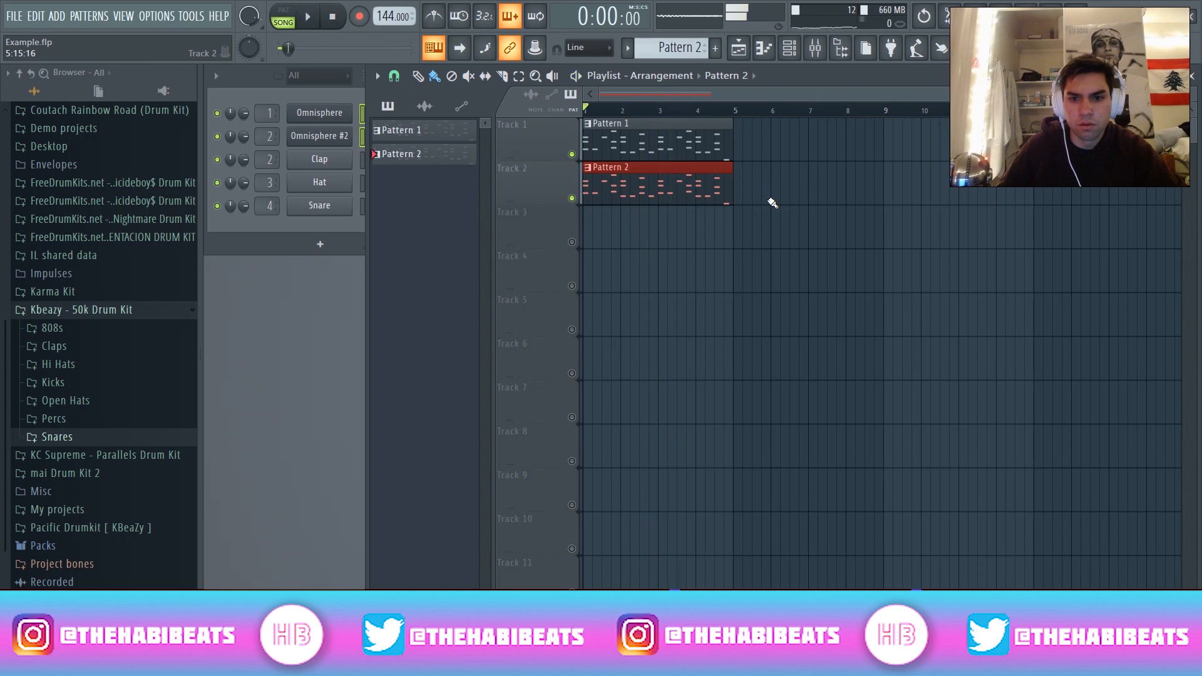
Export the melody as audio named Rigid 144bpm, place it on a soloed Track 3 as a four-bar clip and play it.
left_click(14, 16)
mouse_move(69, 145)
left_click(187, 157)
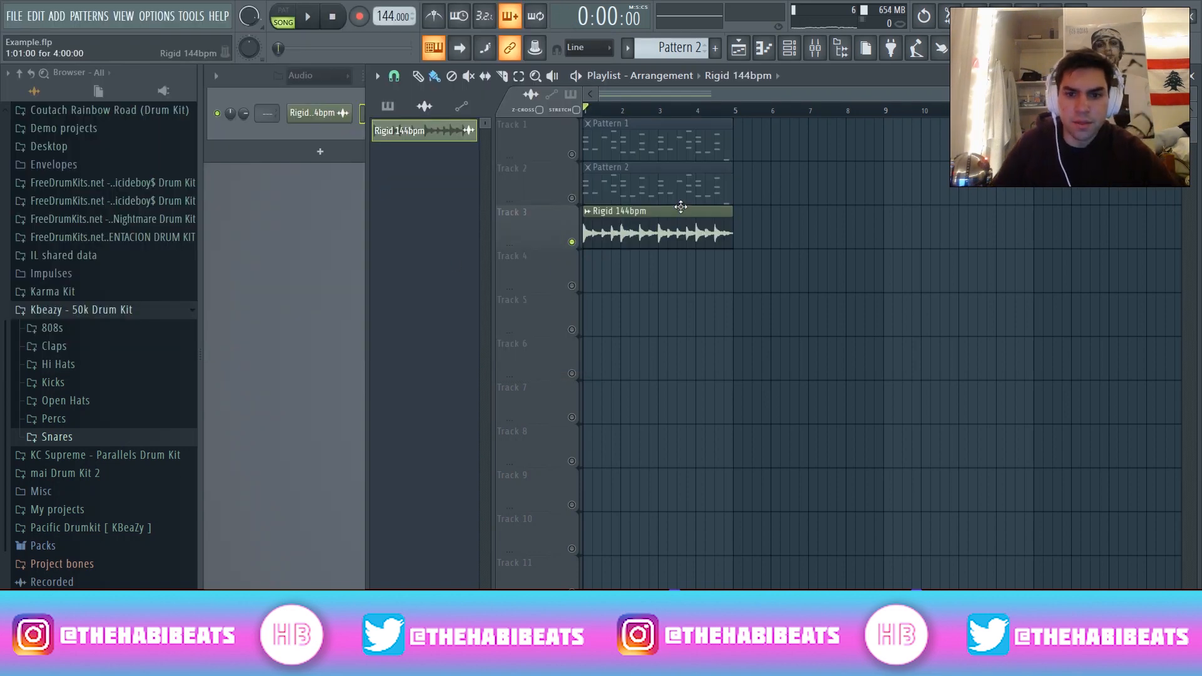
key("space")
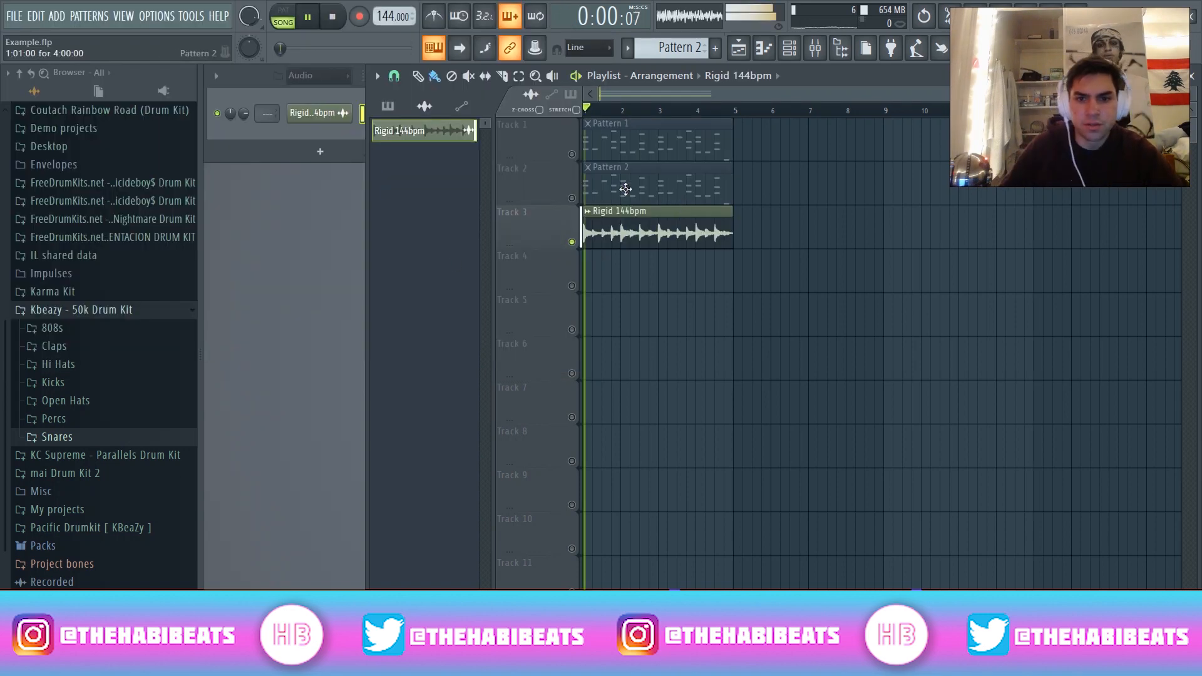
Stop playback and enable Normalize in the Rigid 144bpm audio clip's settings.
key("space")
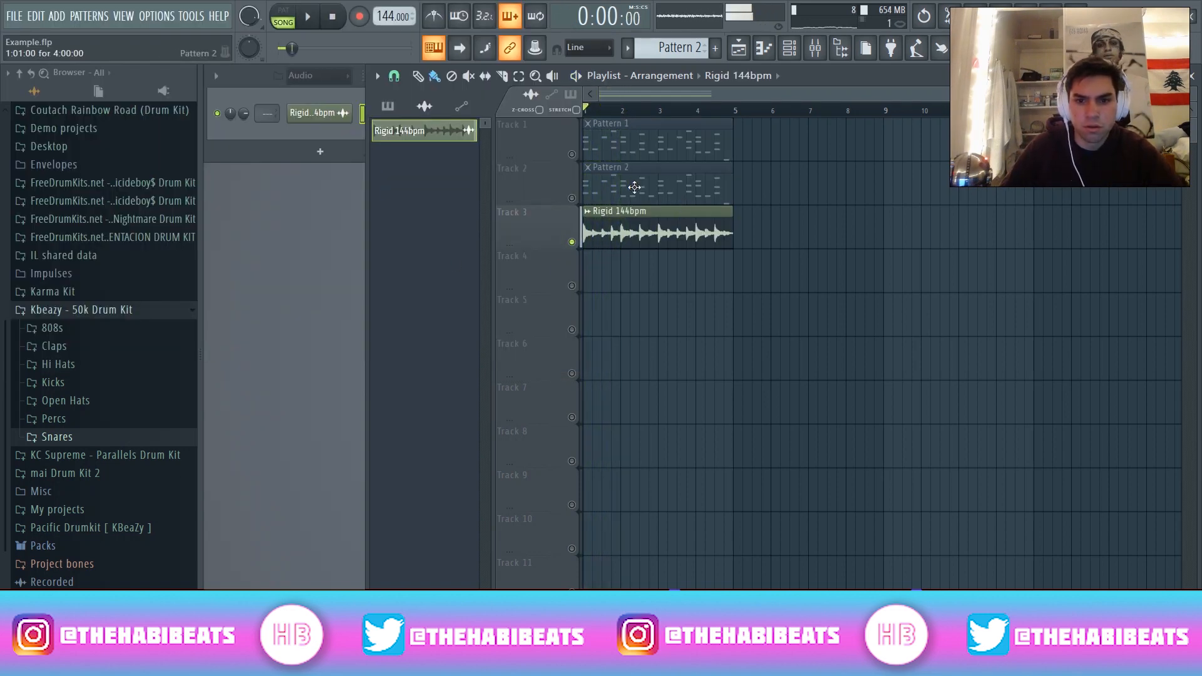
left_click(332, 118)
left_click(530, 354)
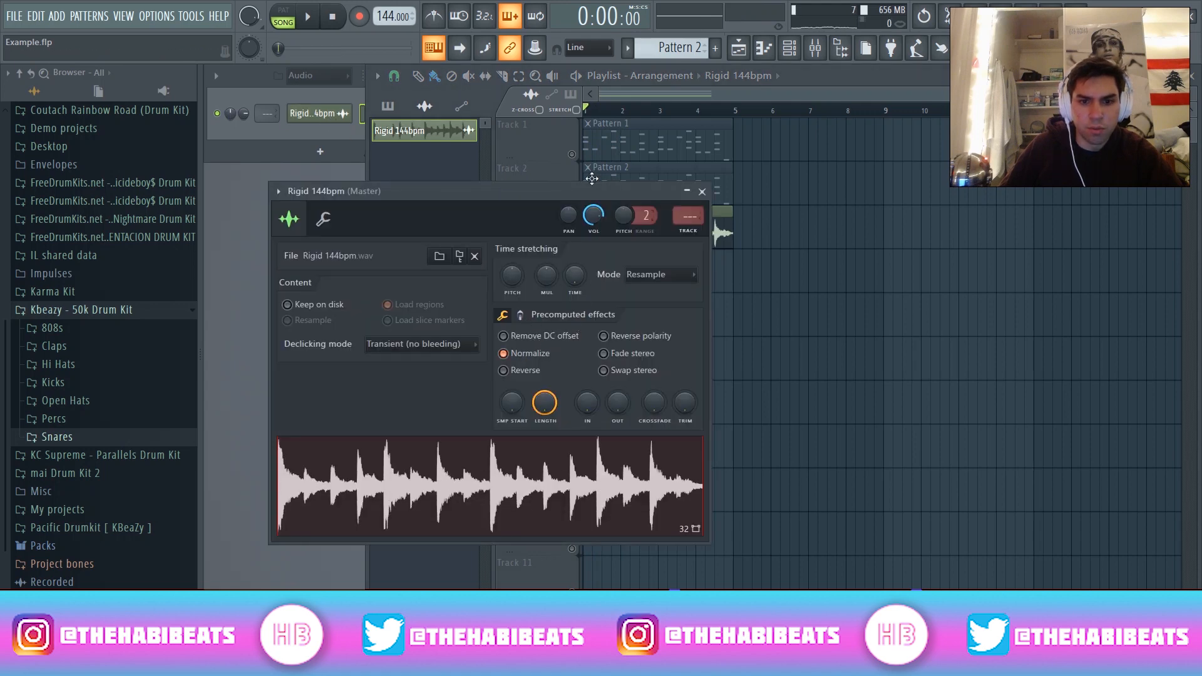
left_click(702, 192)
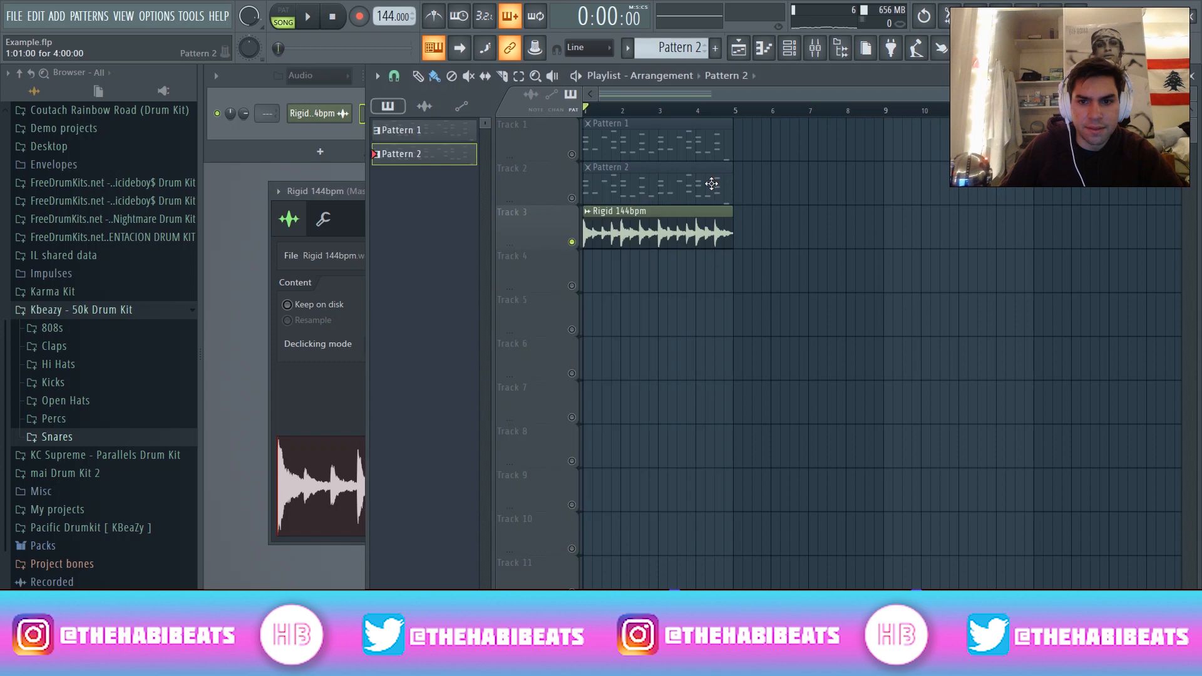
left_click(341, 191)
left_click(702, 192)
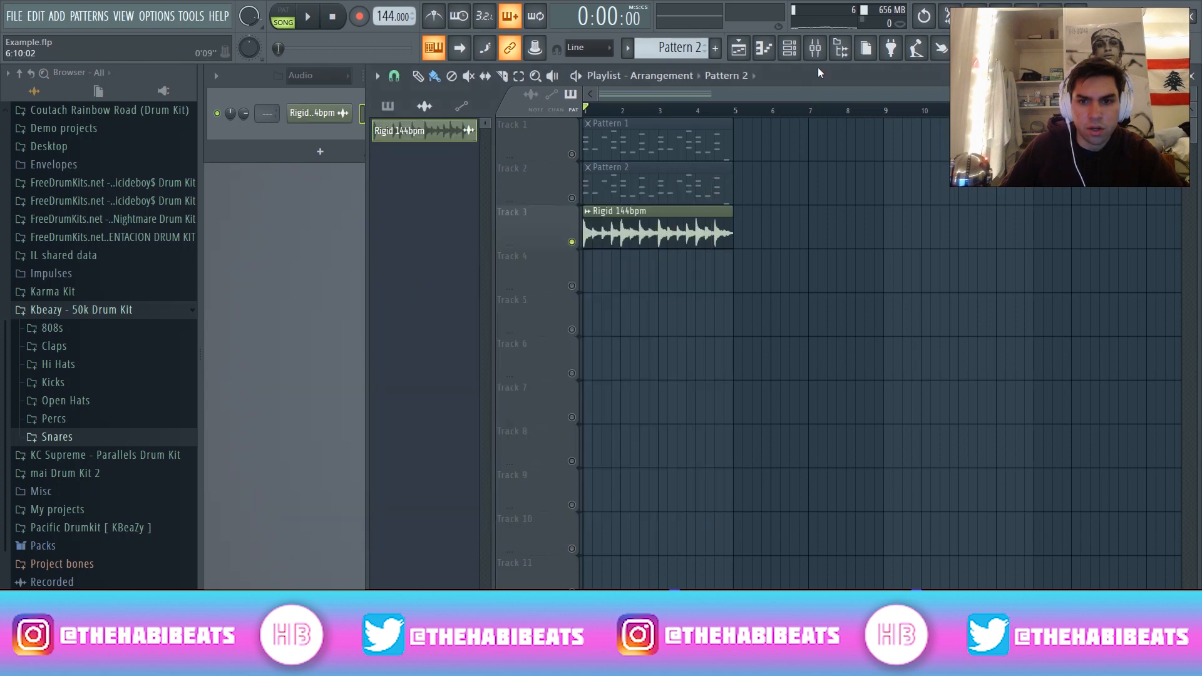
Route the Rigid 144bpm channel to mixer track 3 and lower that track's volume to about 72% (-6.6 dB) during playback.
left_click(802, 59)
right_click(389, 310)
mouse_move(439, 368)
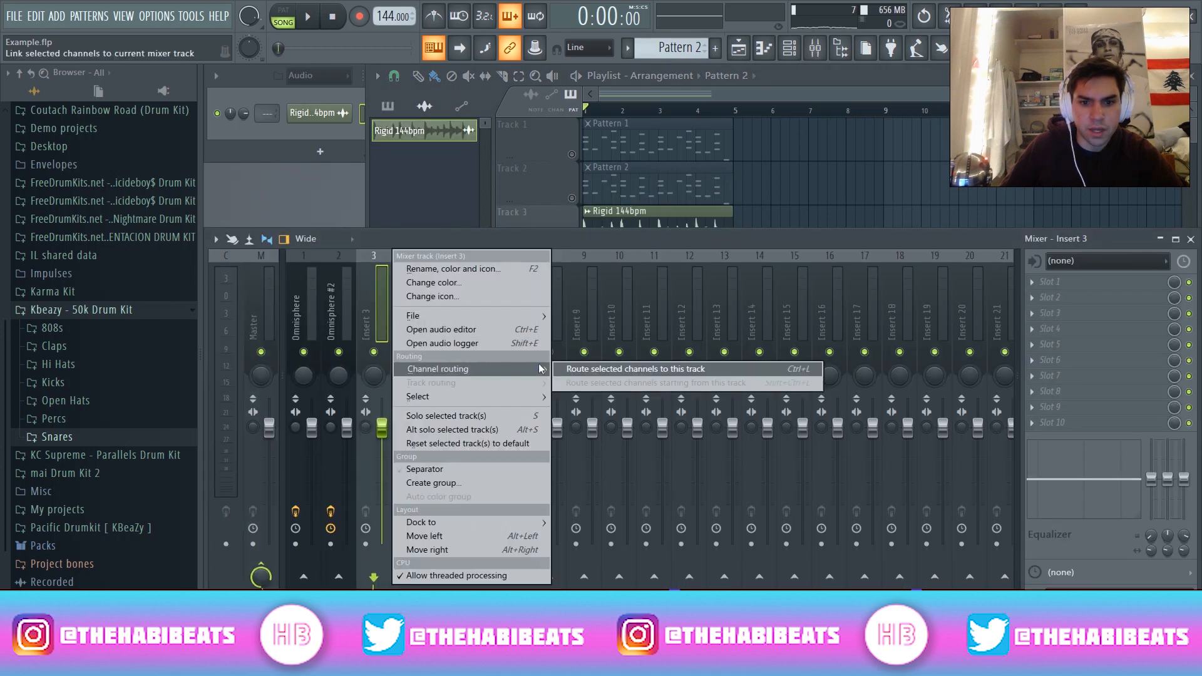
left_click(626, 369)
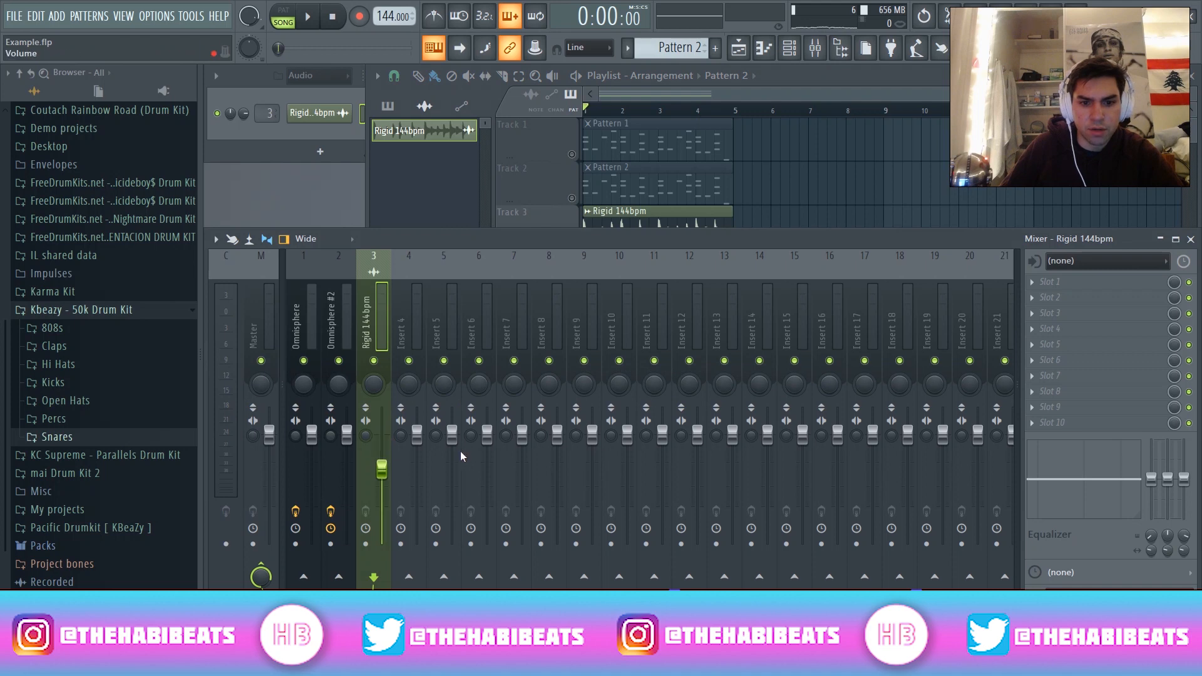
key("space")
left_click_drag(382, 468, 446, 434)
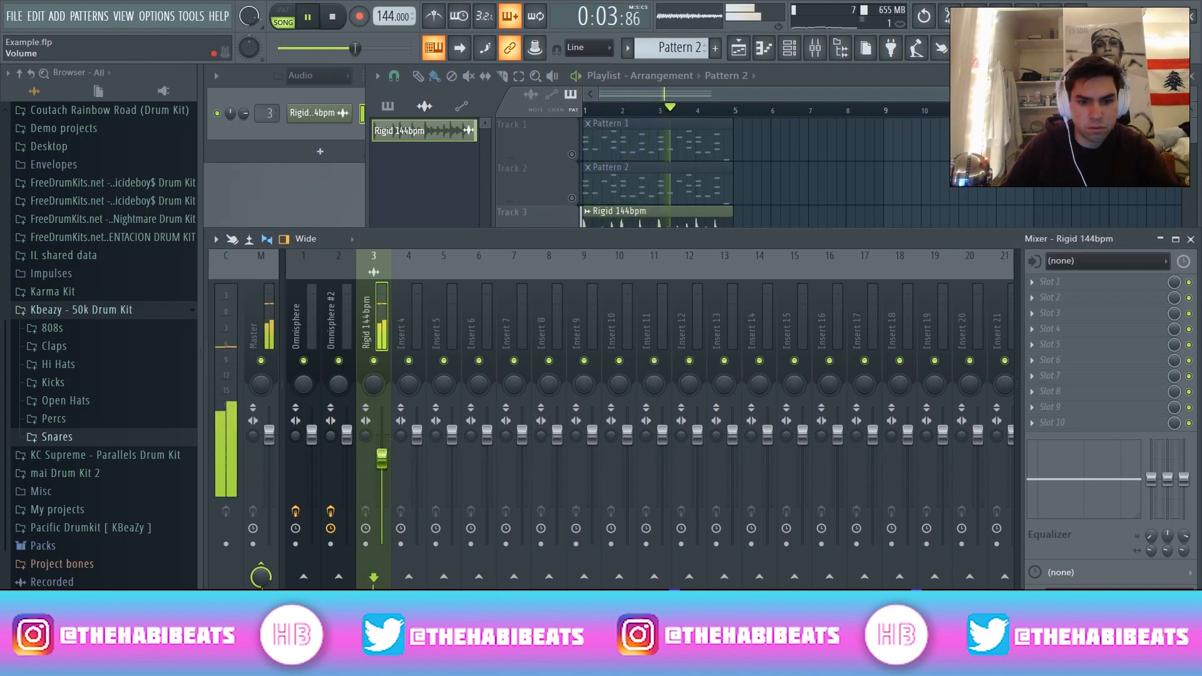
left_click_drag(384, 462, 383, 468)
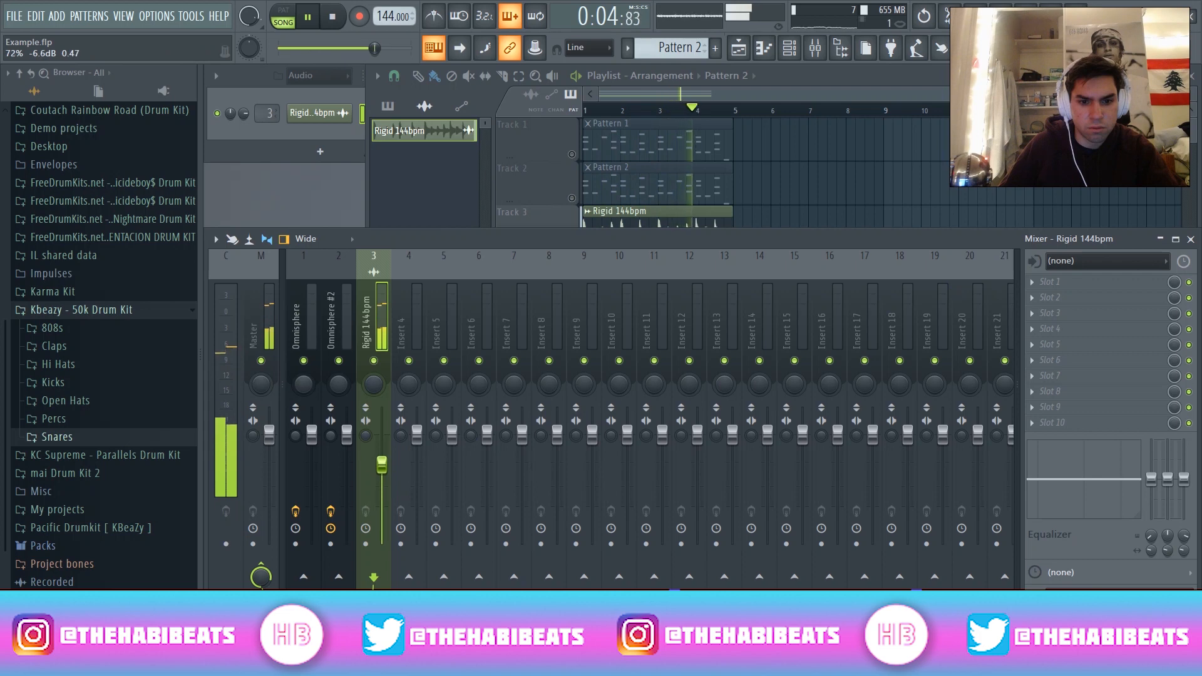
Insert Fruity parametric EQ 2 in slot 1 with the 40Hz + 18kHz cut preset, moving the cuts to about 149 Hz and 6793 Hz.
left_click(1061, 296)
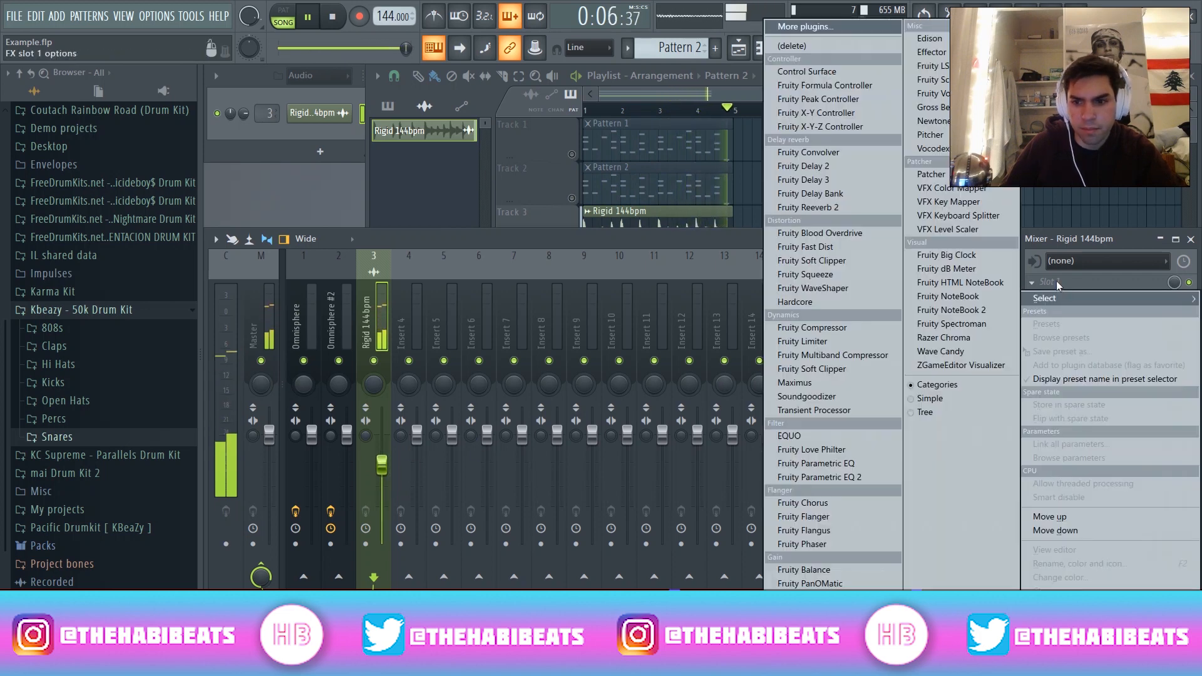
left_click(825, 477)
left_click(651, 131)
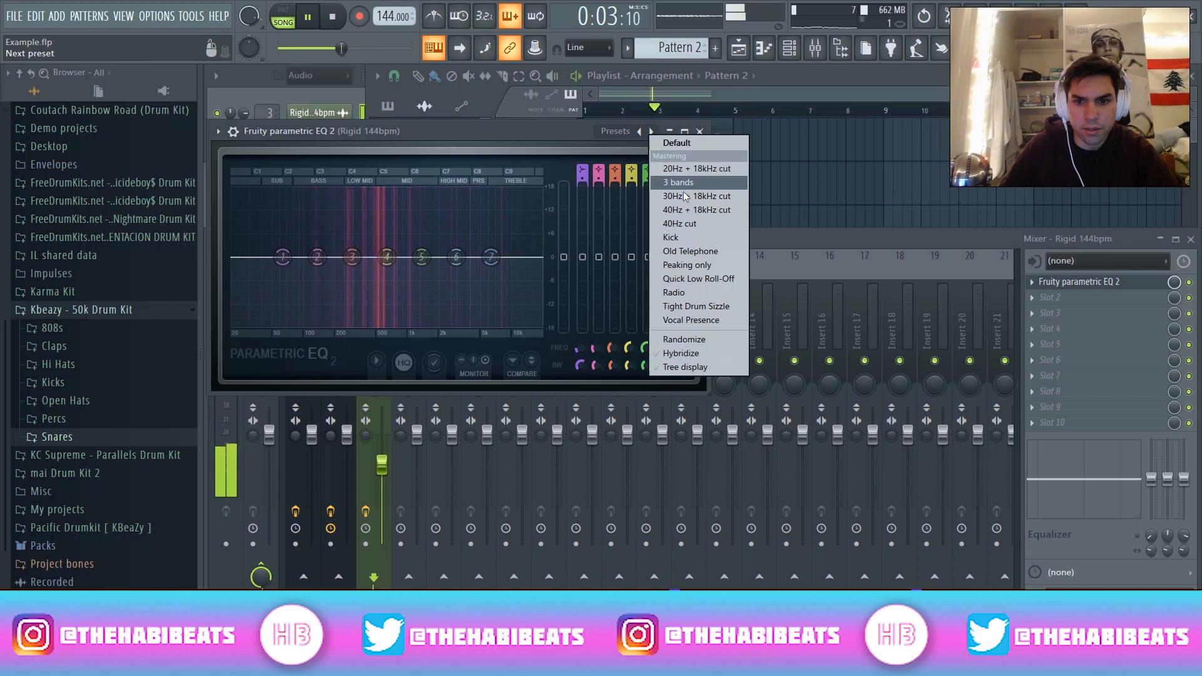
left_click(696, 210)
left_click_drag(539, 257, 487, 257)
left_click_drag(257, 257, 323, 257)
left_click_drag(487, 257, 498, 257)
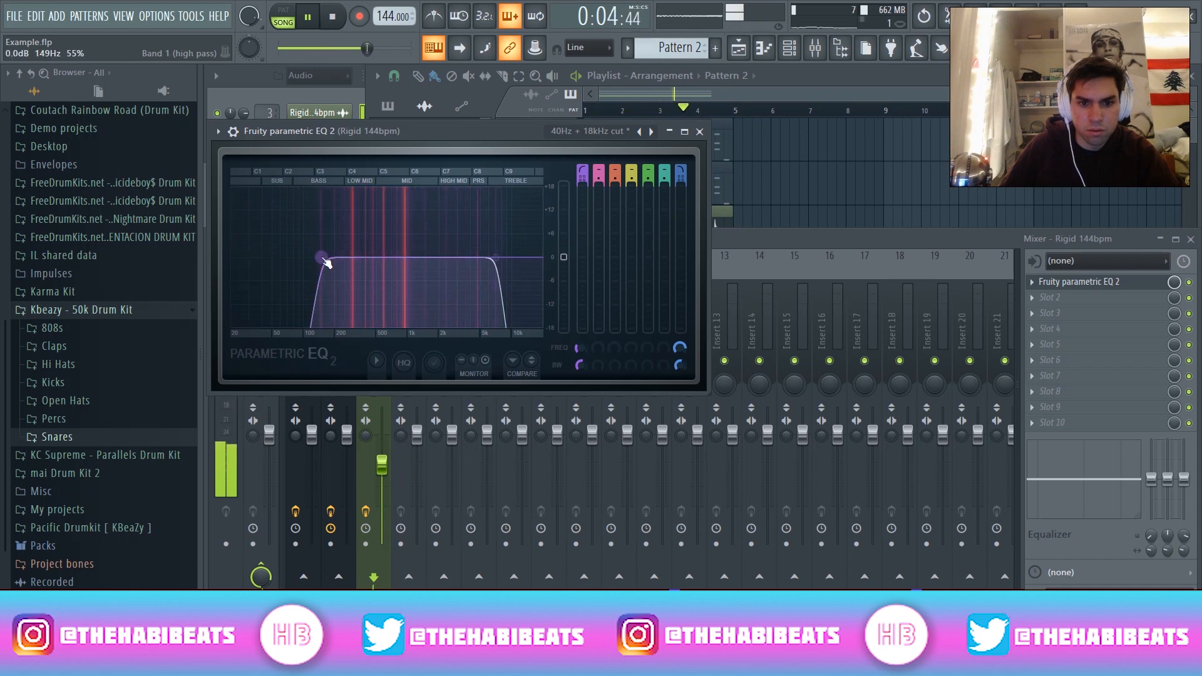
left_click(700, 132)
key("space")
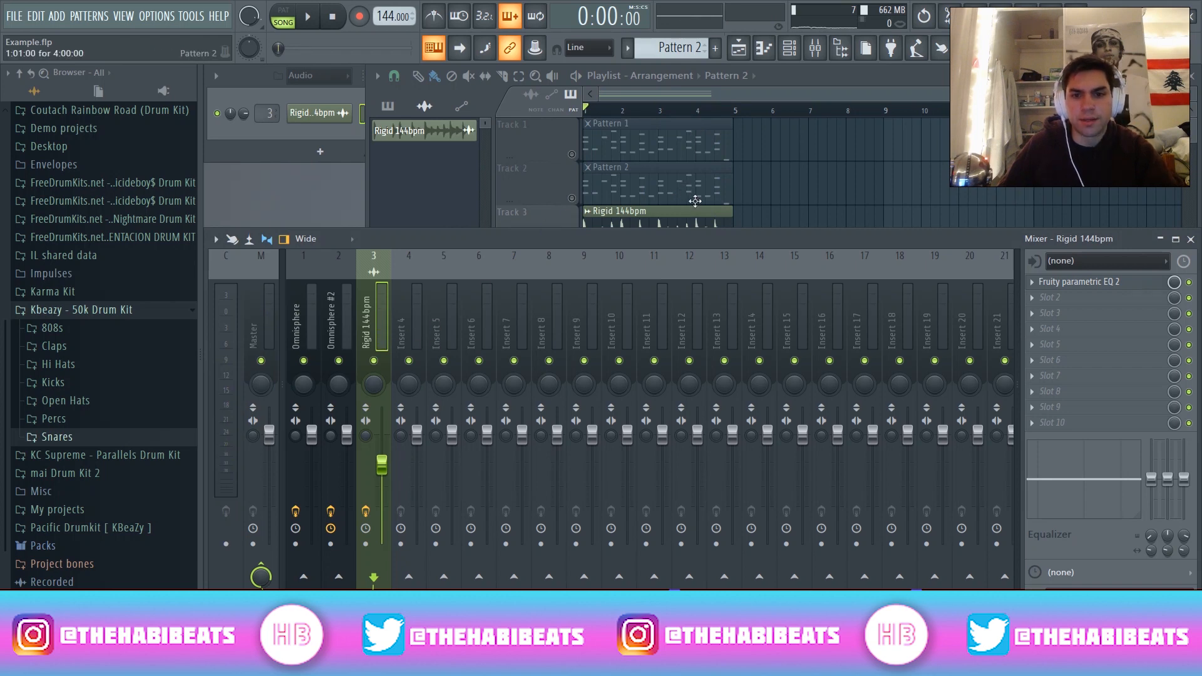
left_click(1111, 285)
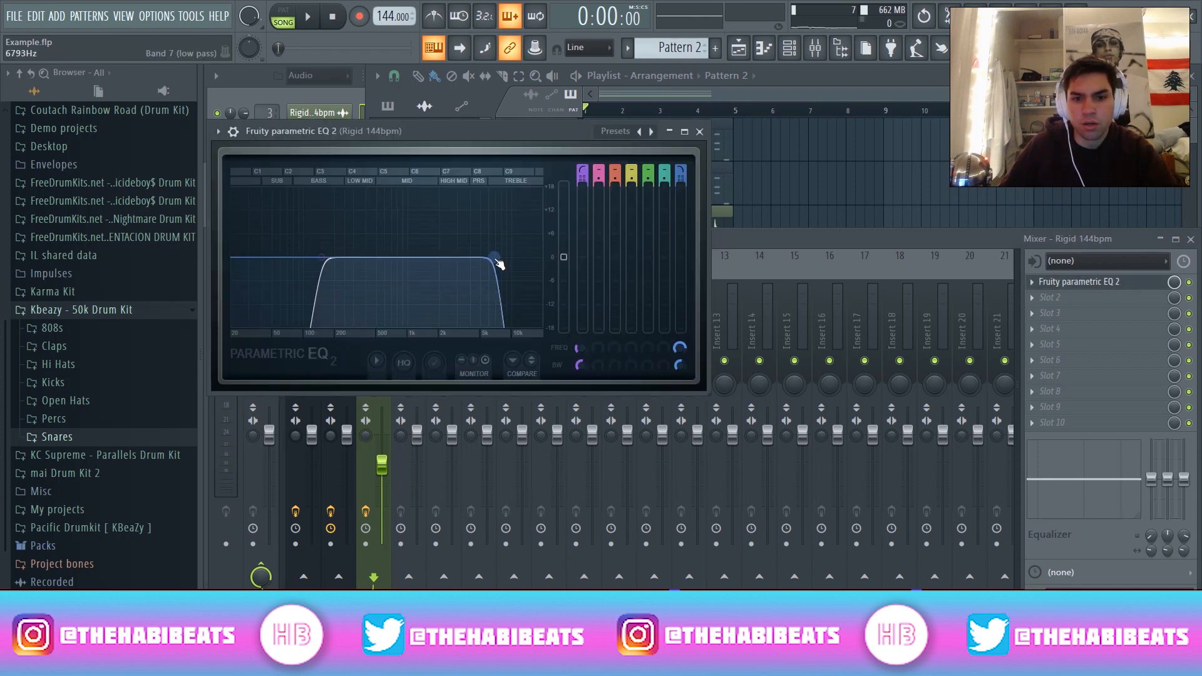
left_click(701, 132)
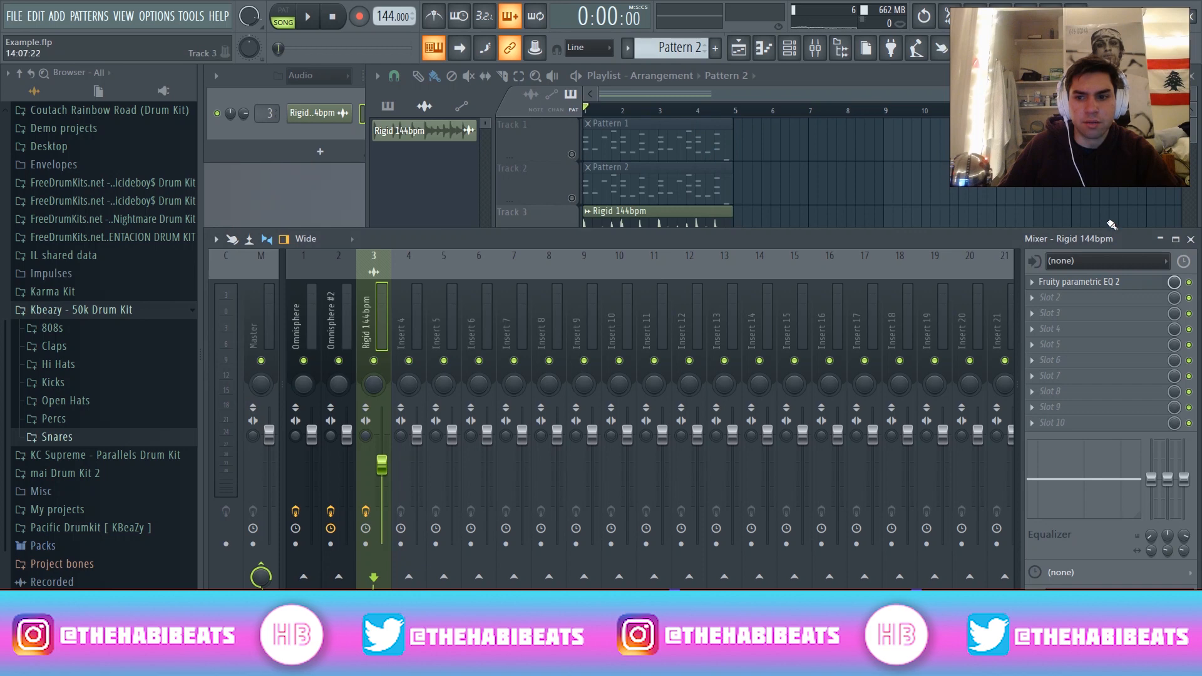
left_click(1192, 240)
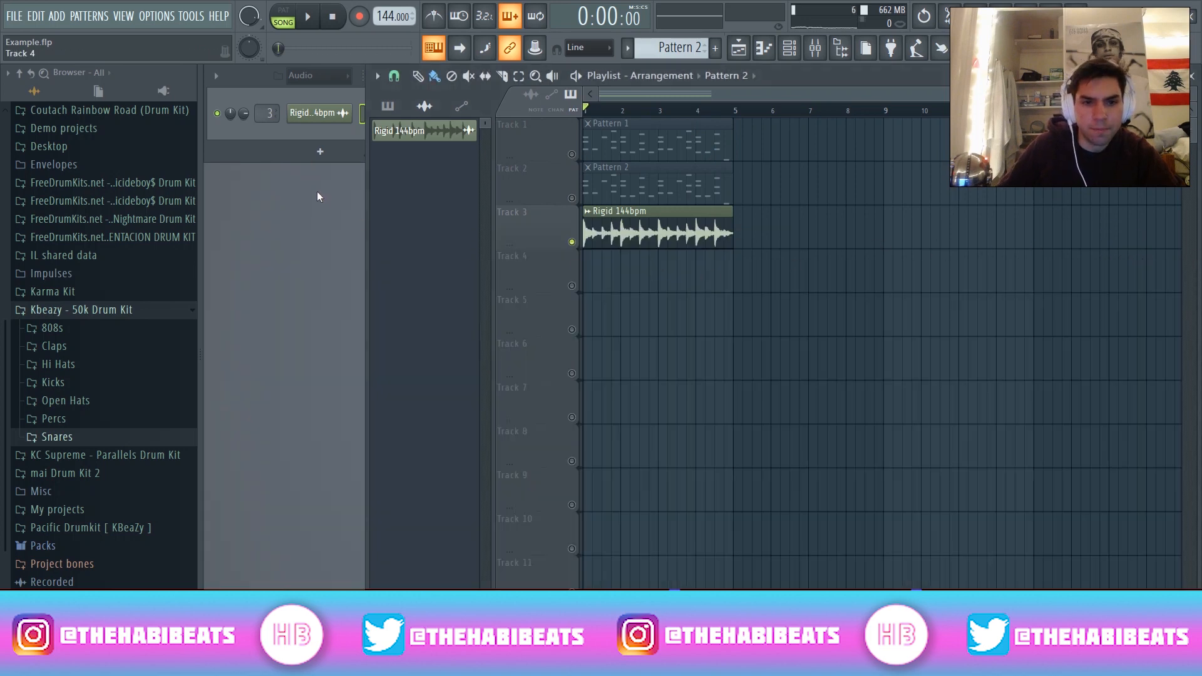
left_click(319, 114)
left_click(702, 191)
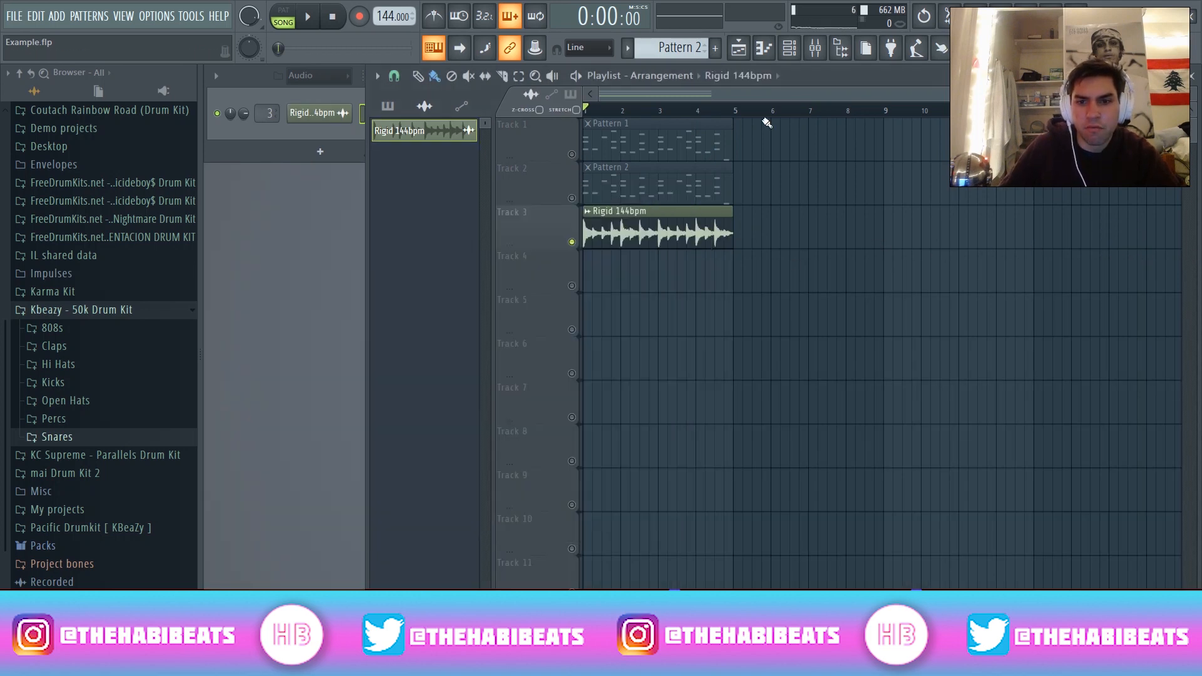
Insert the unstable plugin in effect slot 2 of the Rigid 144bpm mixer track and close its window.
left_click(815, 52)
left_click(1059, 297)
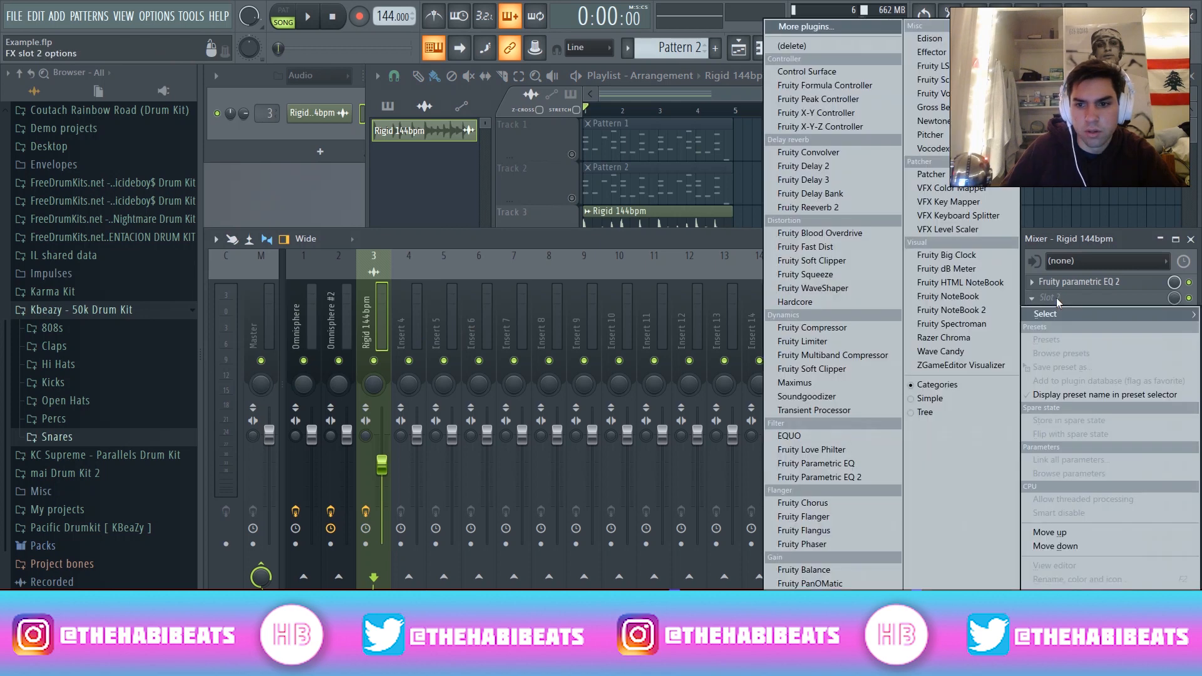
left_click(808, 26)
scroll(520, 526, "down", 10)
double_click(467, 570)
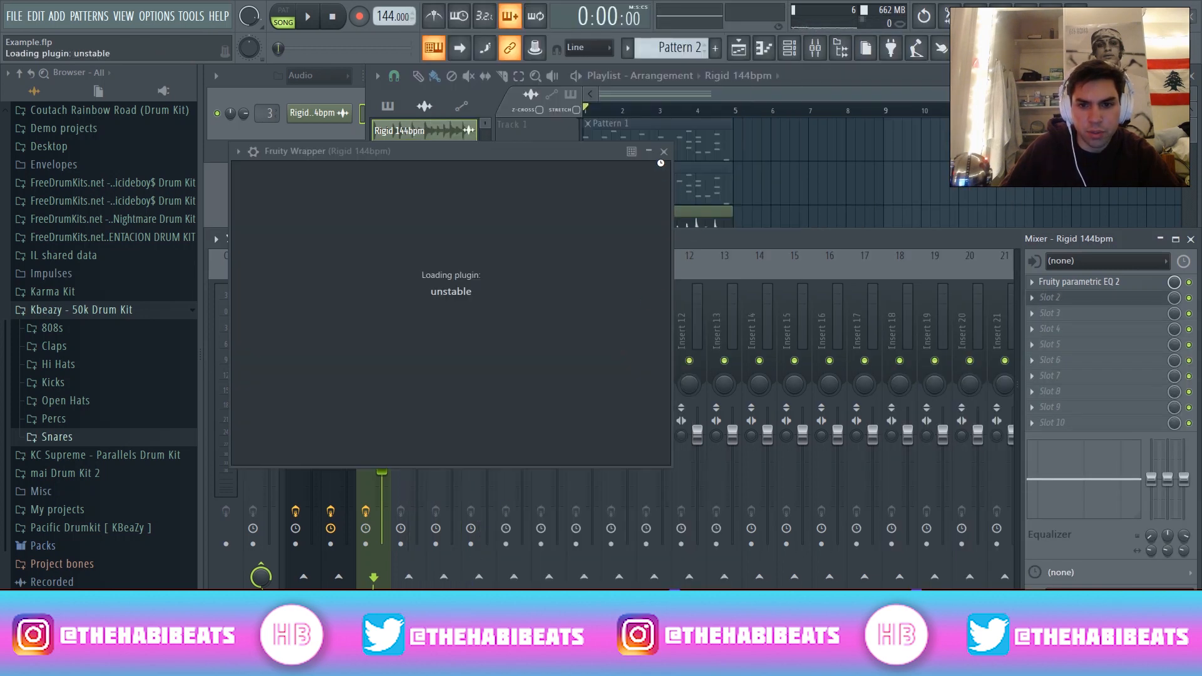
left_click(479, 152)
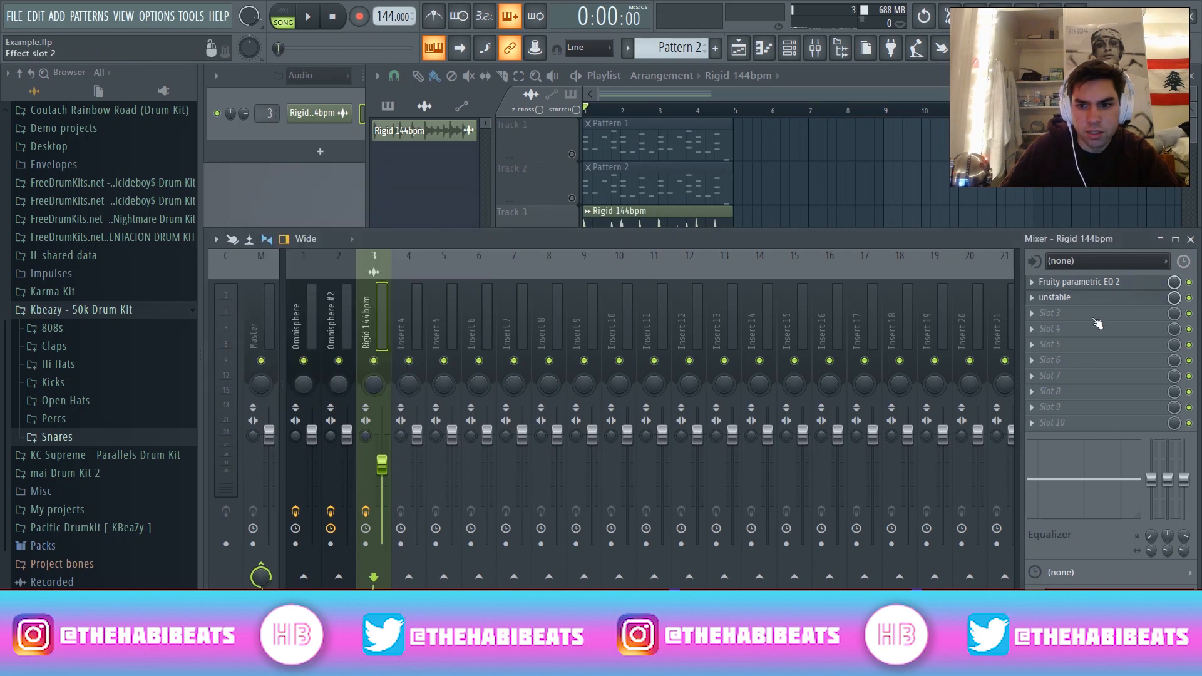
Insert iZotope Vinyl in slot 3 of the Rigid 144bpm mixer track and listen to the processed melody.
left_click(1071, 313)
left_click(798, 30)
scroll(473, 526, "down", 10)
double_click(473, 557)
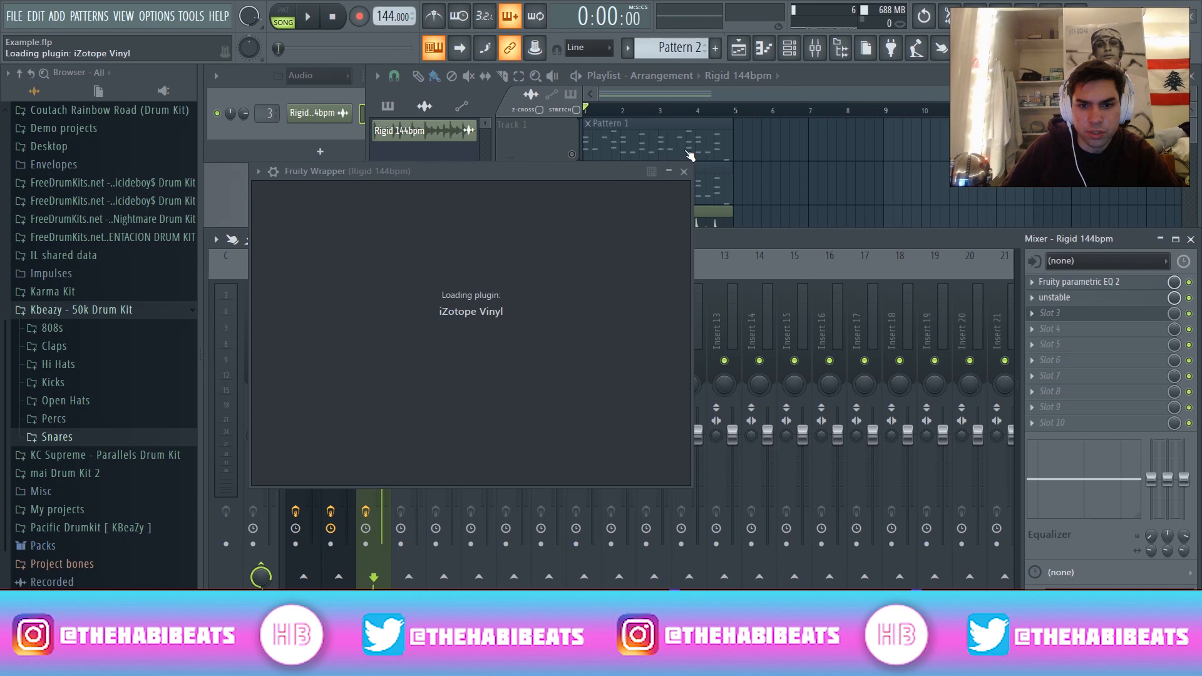
key("space")
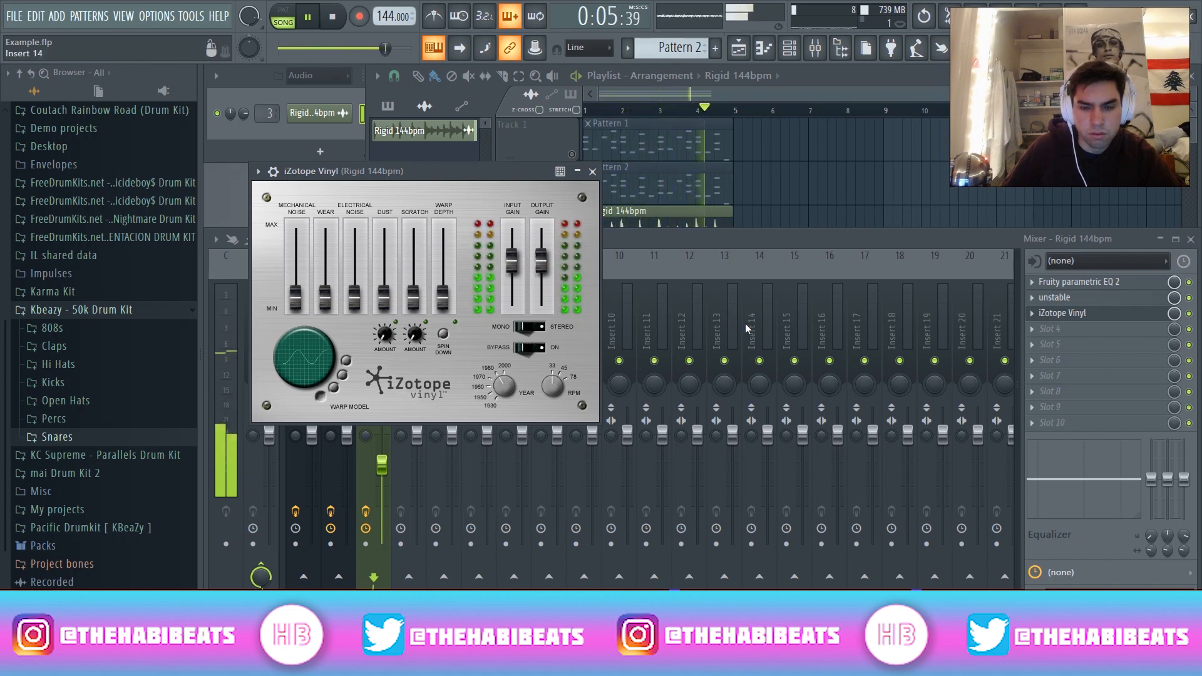
key("space")
left_click(593, 171)
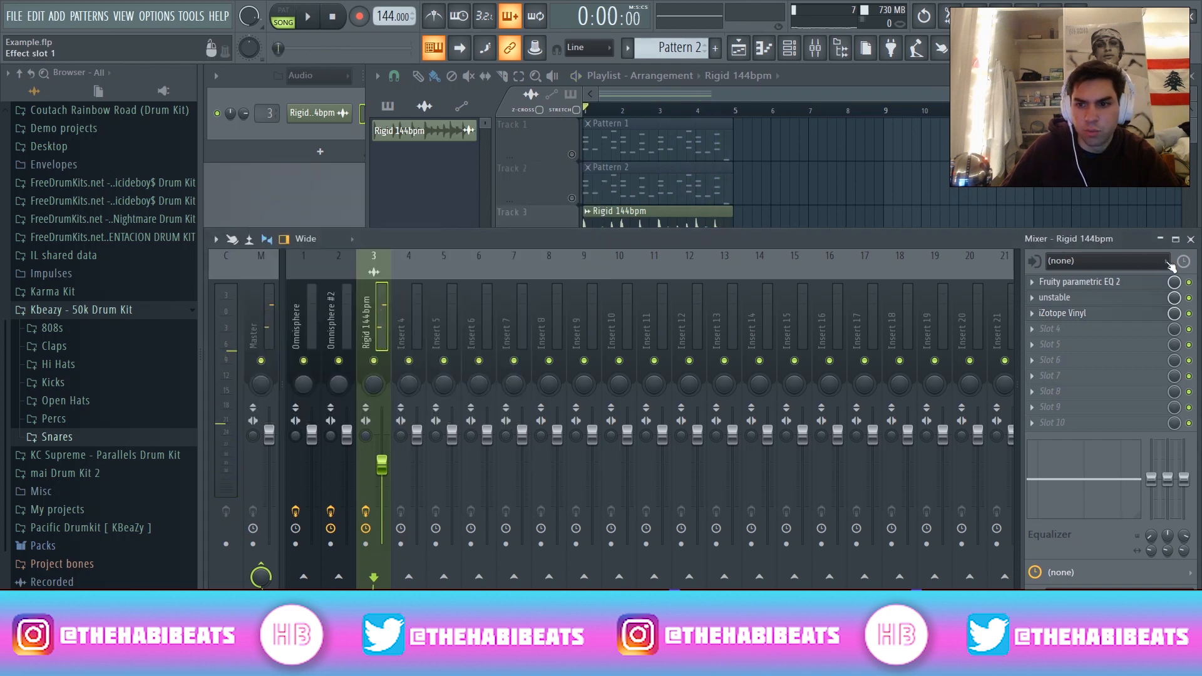
left_click(1190, 240)
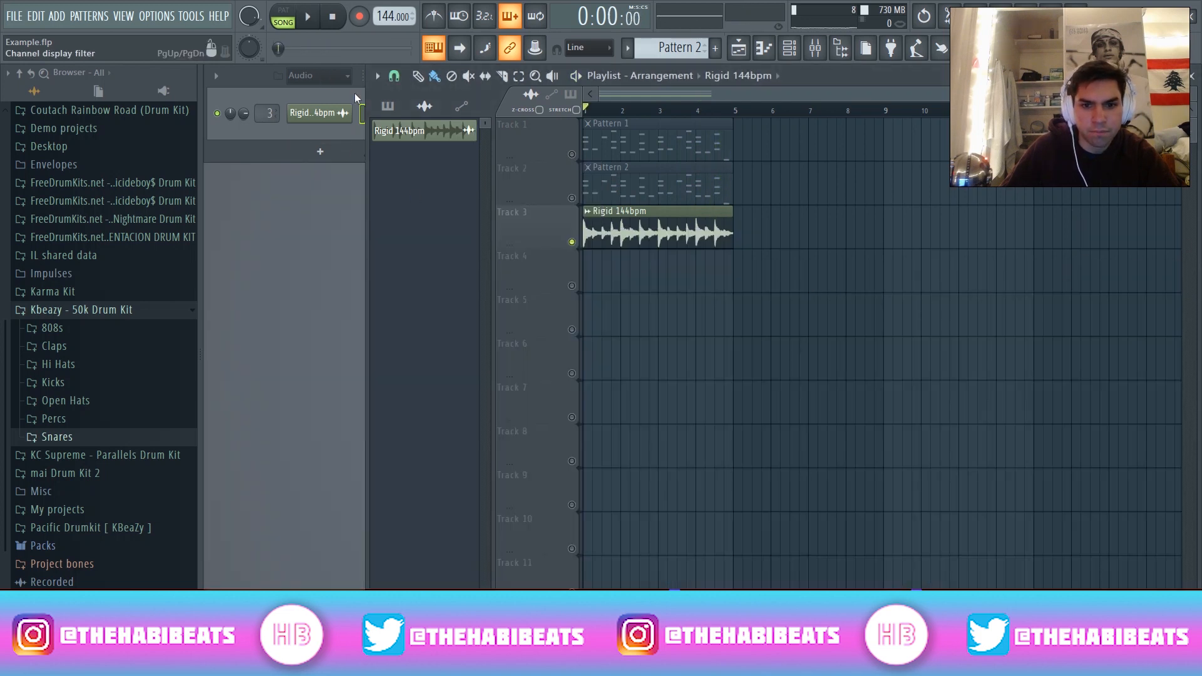
Duplicate the Rigid 144bpm clip to bar 5 on Track 3 and make the copy unique.
left_click_drag(677, 229, 790, 229)
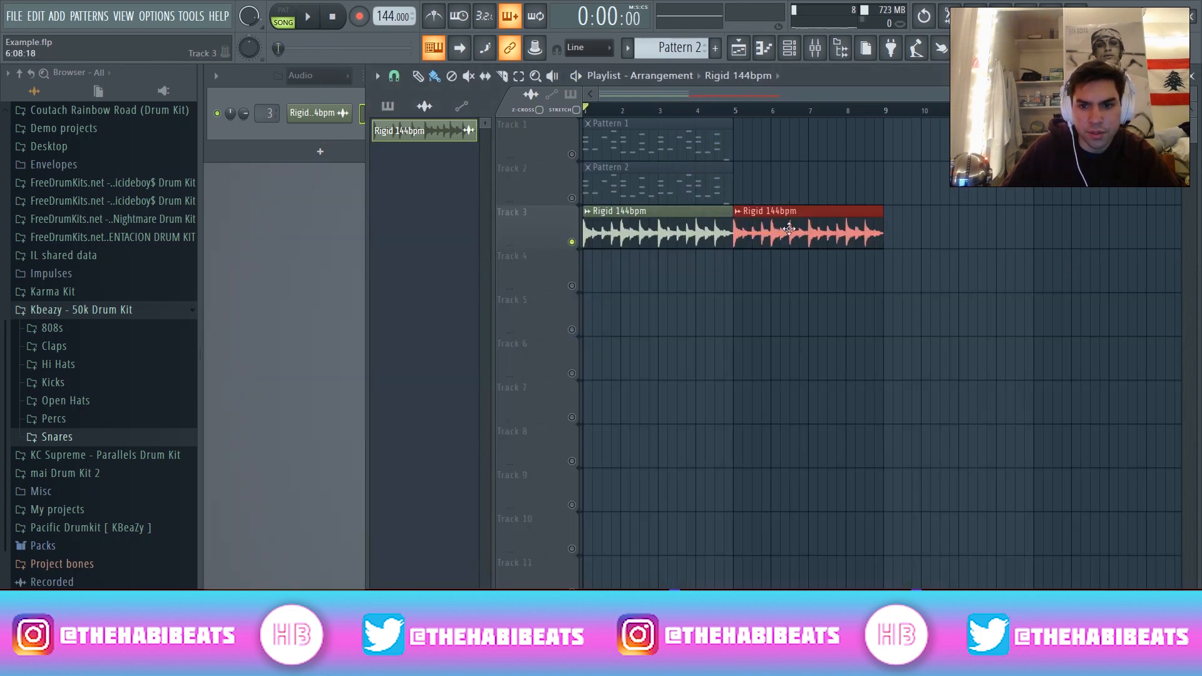
left_click(739, 213)
left_click(774, 320)
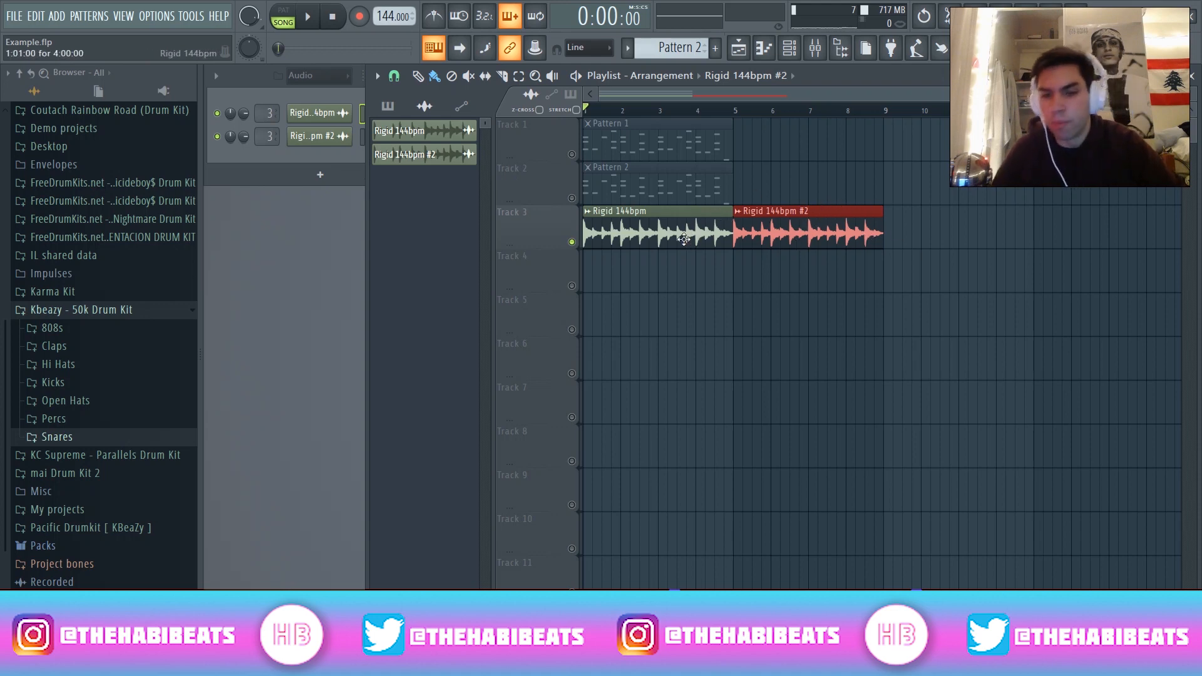
Set the first Rigid 144bpm clip's stretch mode to Auto and lower its time-stretching pitch by ear, playing it back between adjustments.
left_click(339, 117)
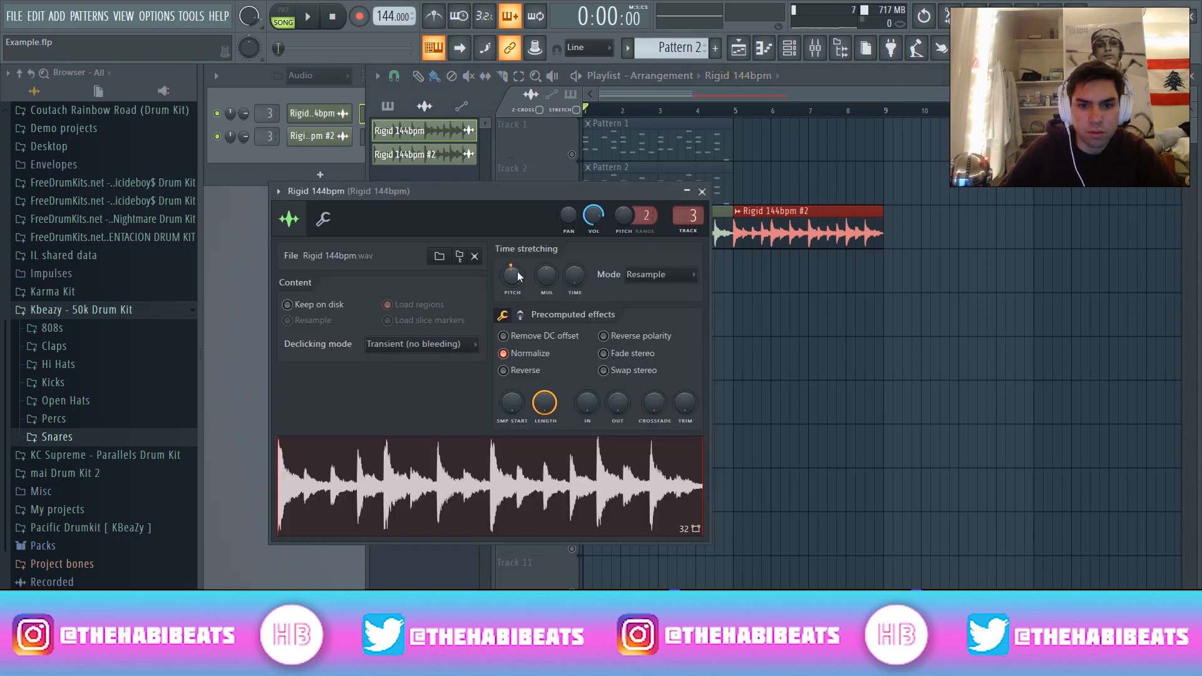
key("space")
left_click_drag(516, 275, 515, 287)
key("space")
key("space")
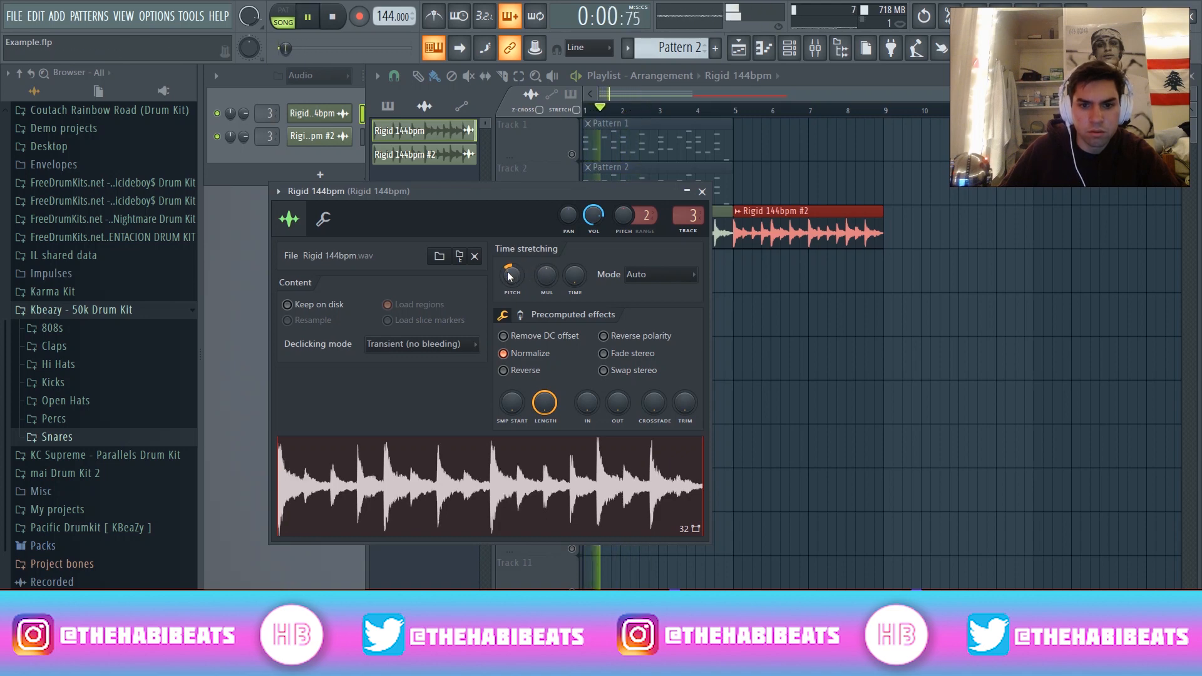
key("space")
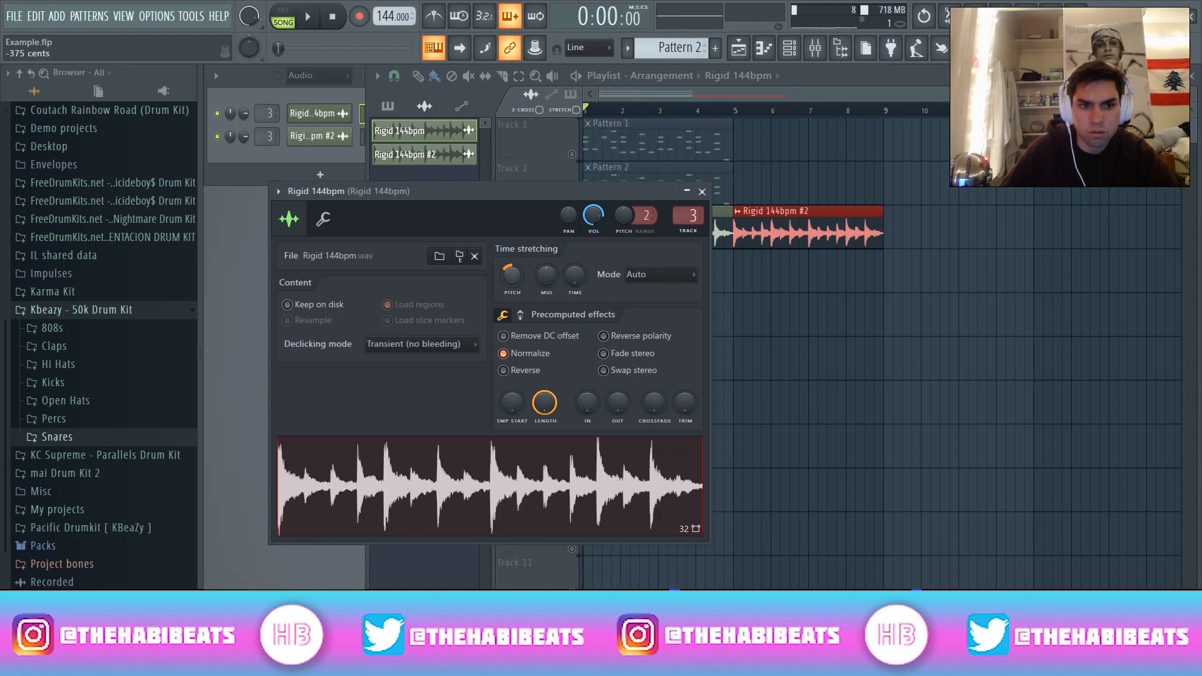
key("space")
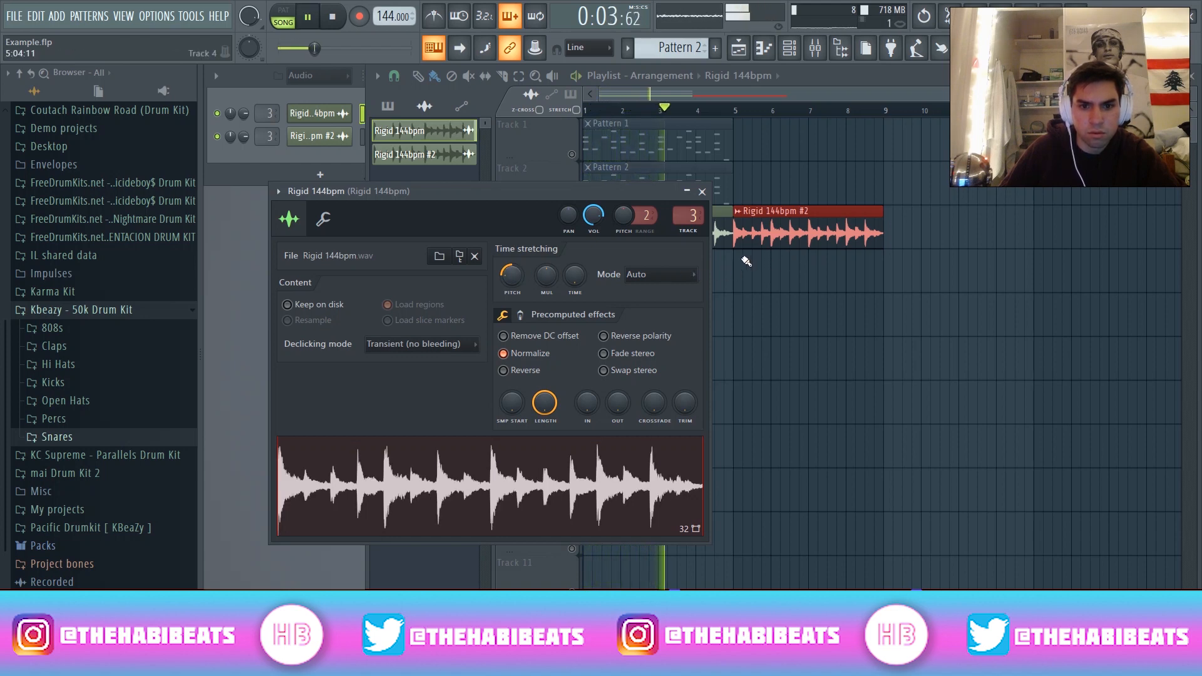
key("space")
left_click(702, 192)
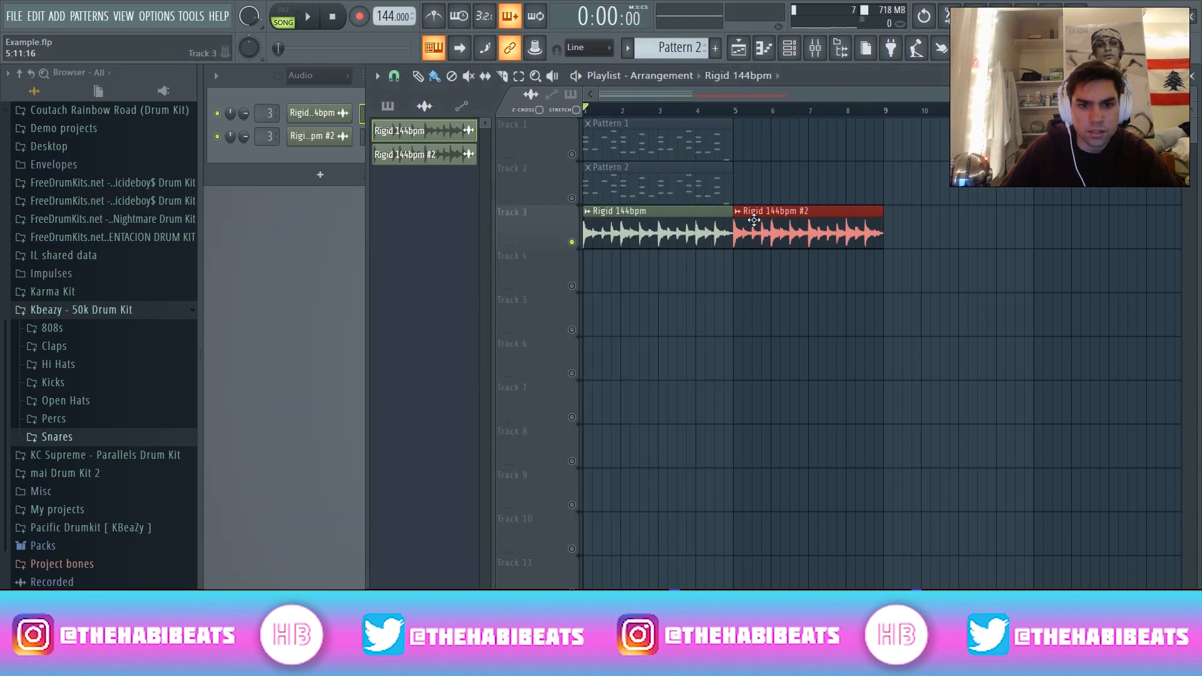
Set the second clip's stretch mode to Auto, raise its time-stretching pitch, and play both clips in sequence.
left_click(335, 144)
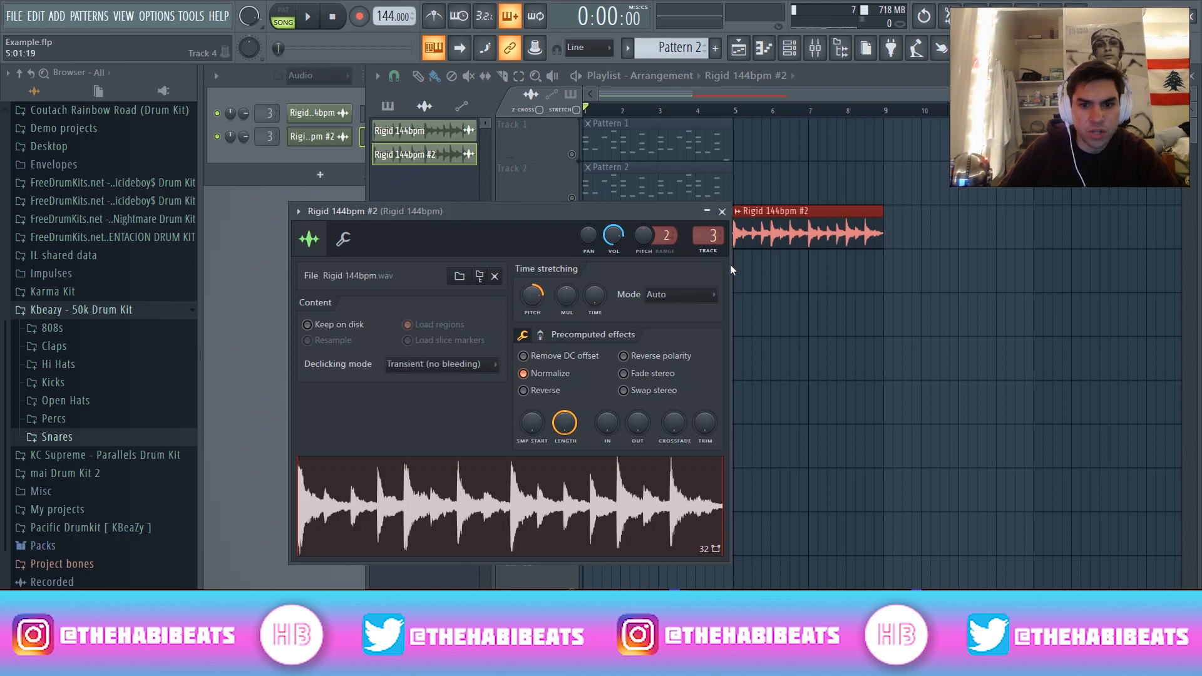
left_click(722, 212)
key("space")
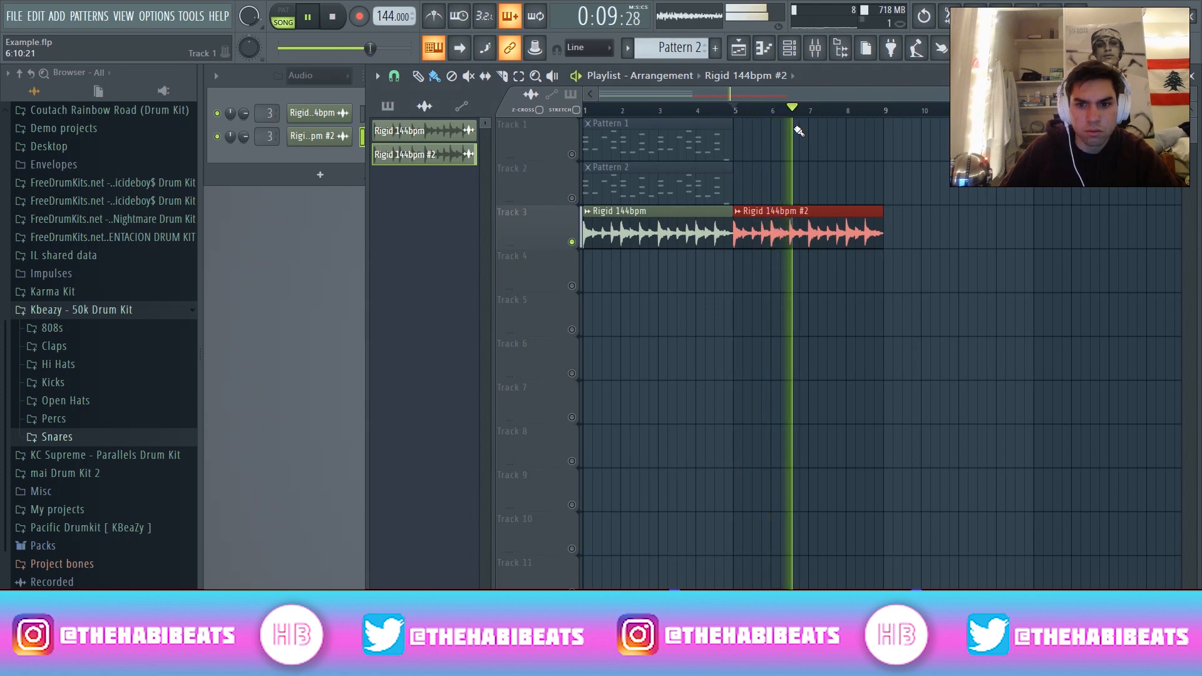
key("space")
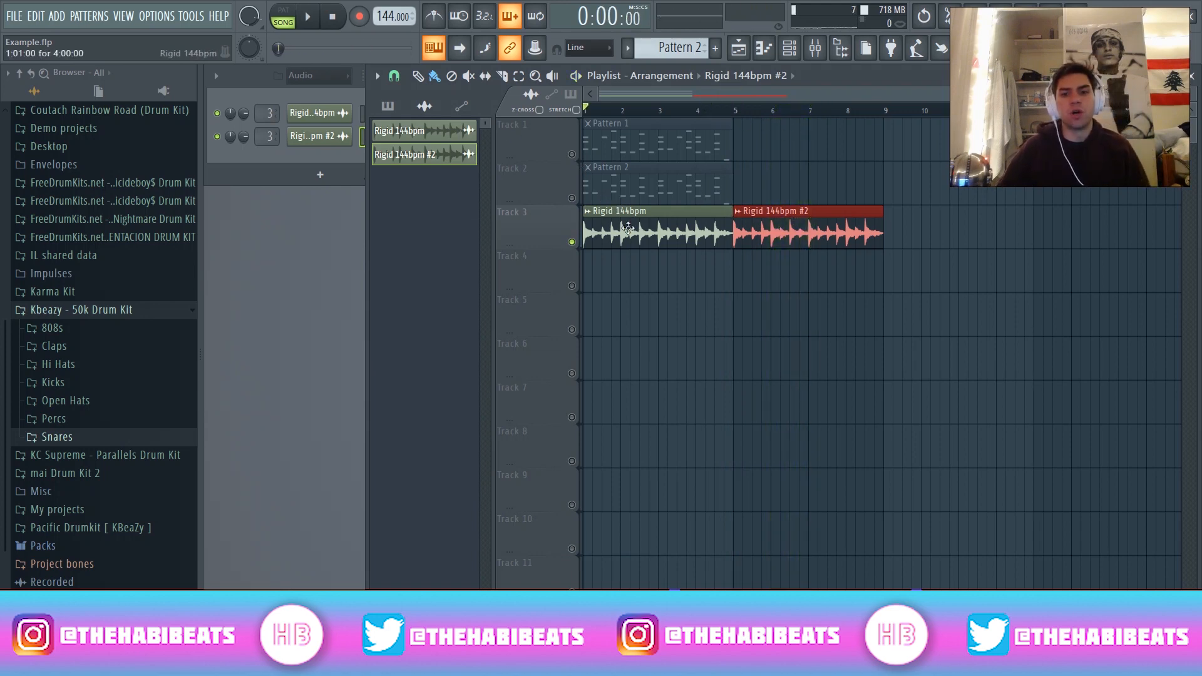
Raise the second clip's time-stretching pitch further and play the arrangement from around bar 5.
left_click(317, 137)
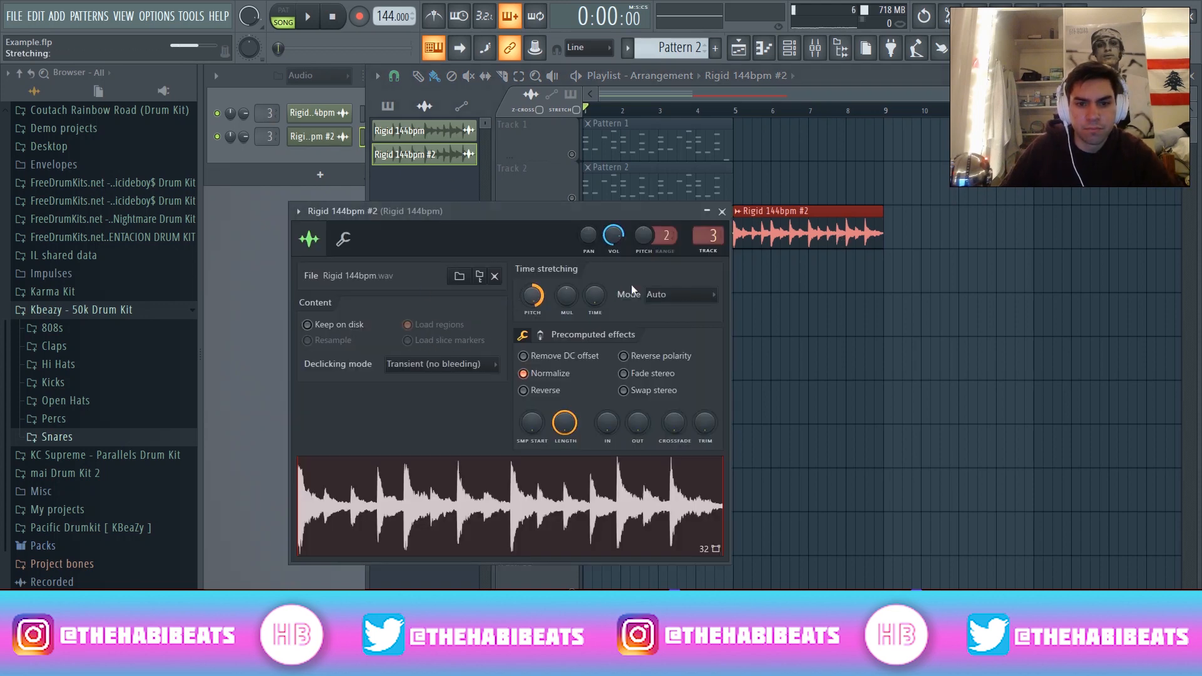
left_click(737, 118)
key("space")
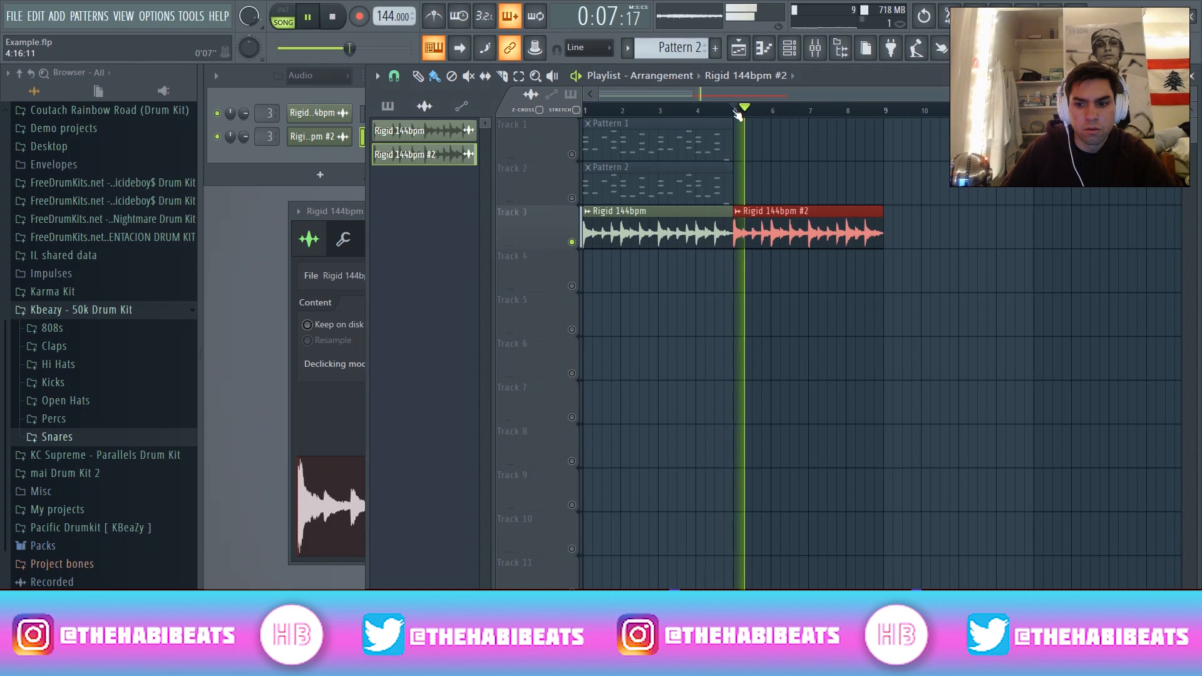
Layer the original Rigid 144bpm clip on Track 4 at bars 1 and 5, and play the stacked arrangement.
left_click(343, 210)
key("space")
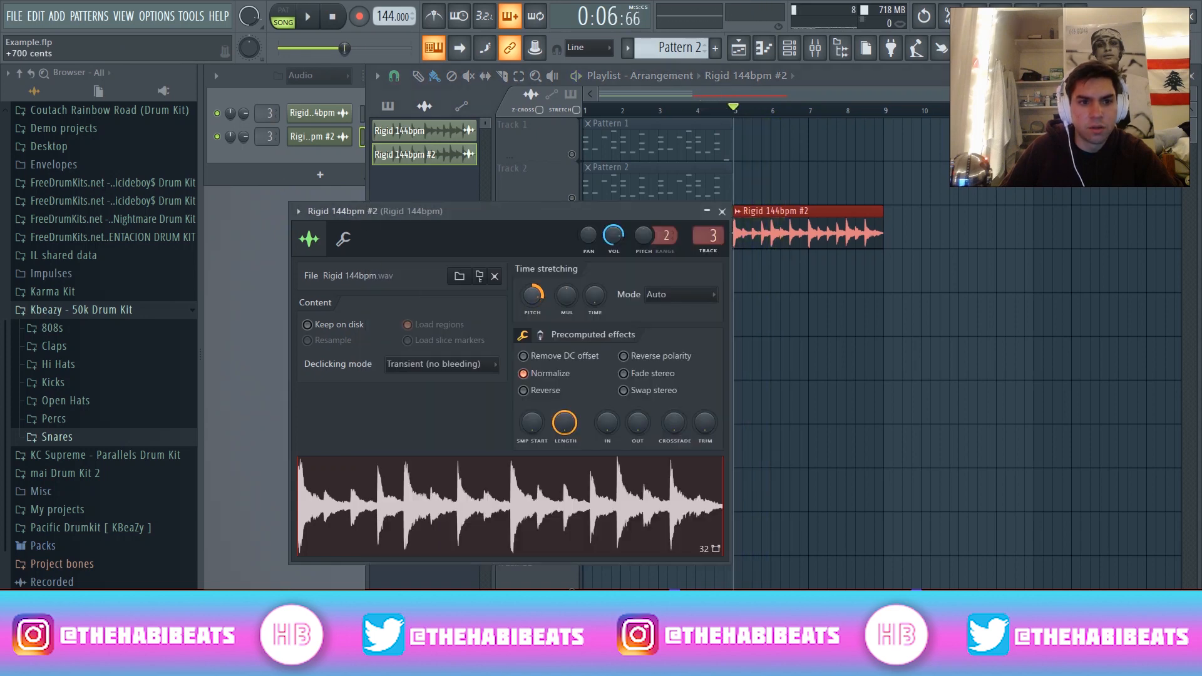
left_click(723, 212)
left_click(608, 233)
left_click(595, 281)
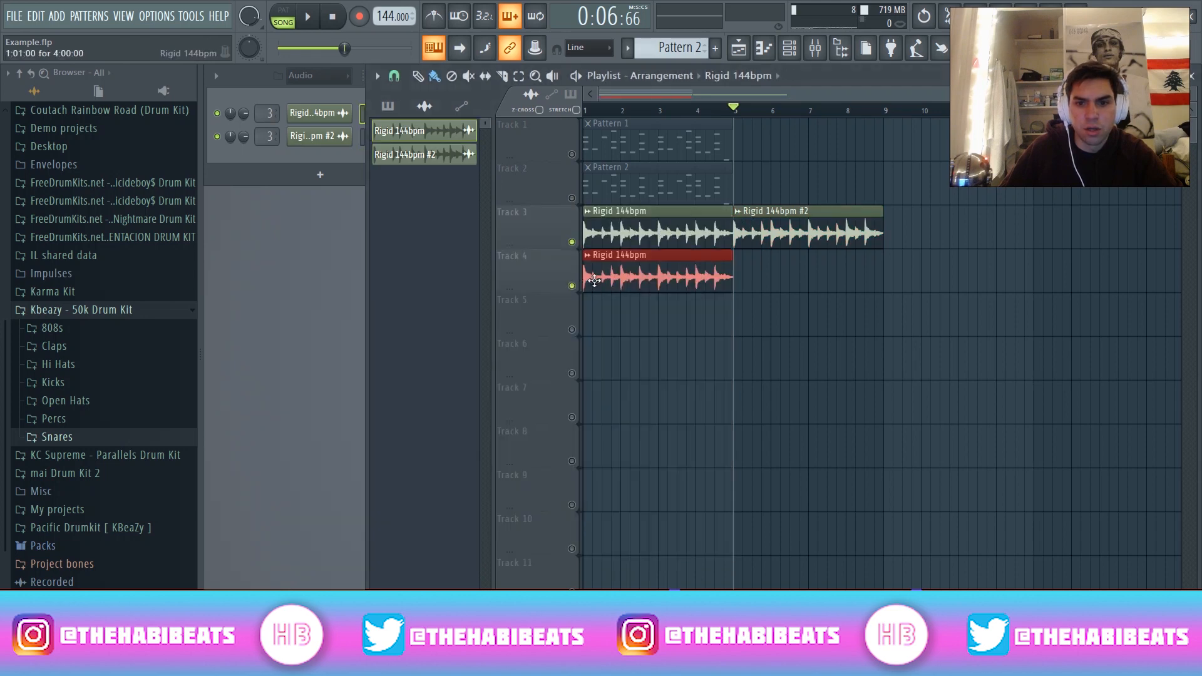
left_click(748, 276)
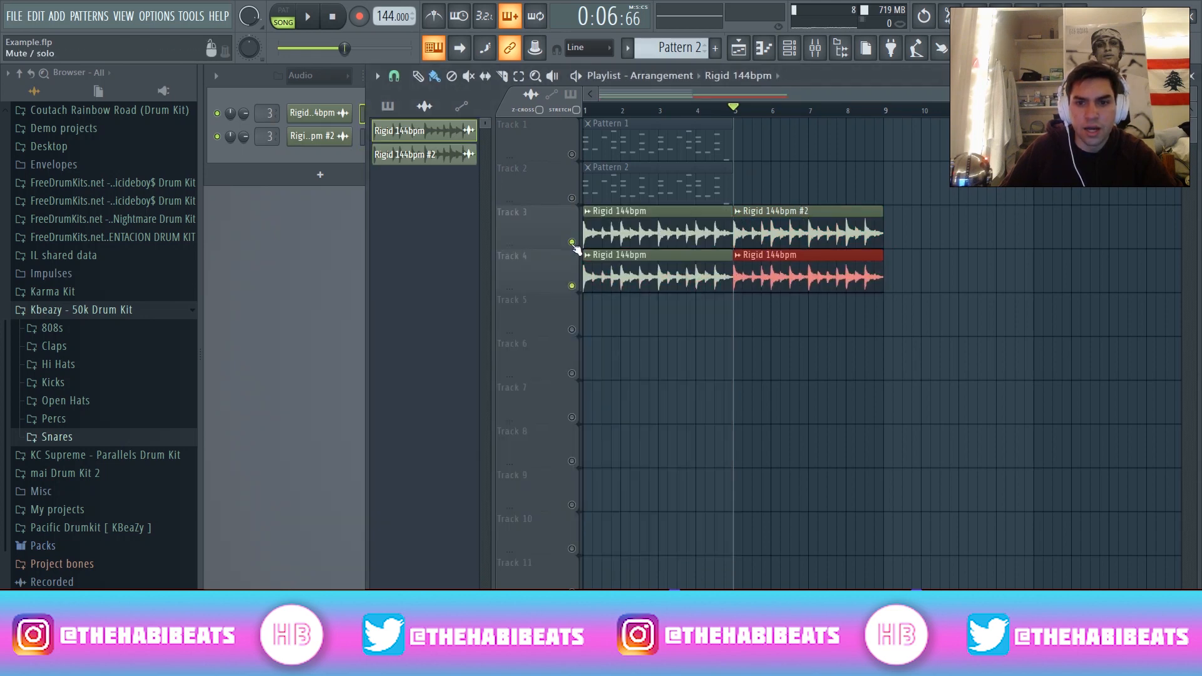
key("space")
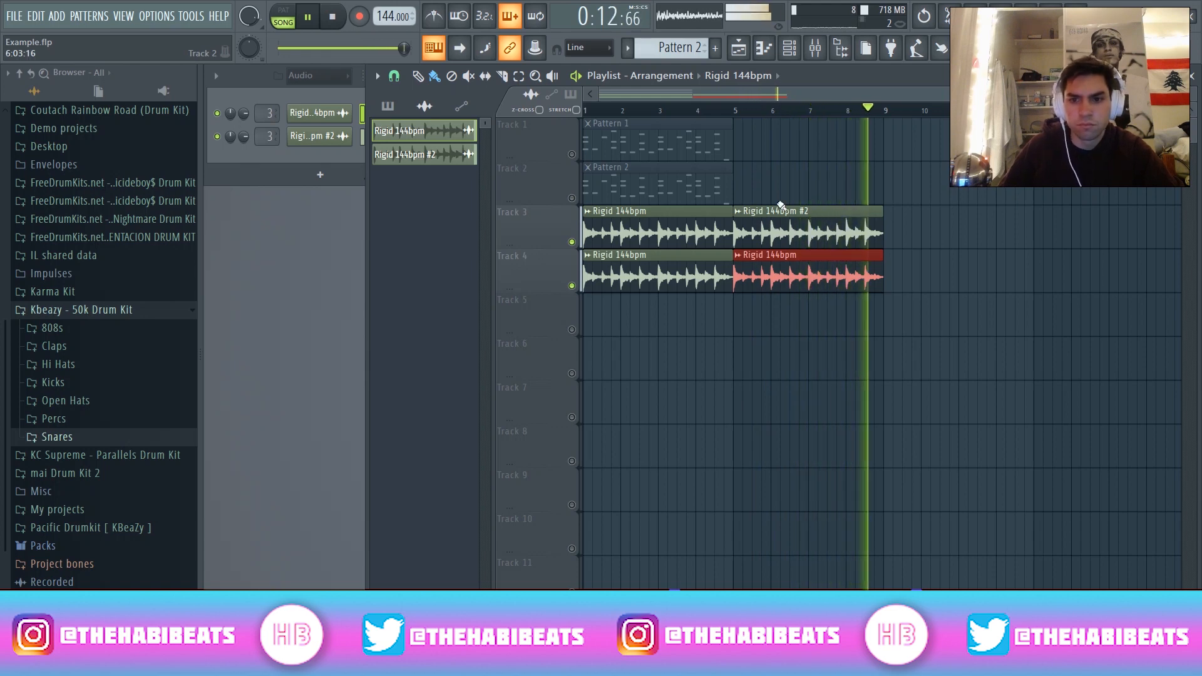
key("space")
Show all channels in the channel rack and replace the Clap channel with the ElectraX instrument.
left_click(312, 76)
left_click(307, 96)
right_click(330, 168)
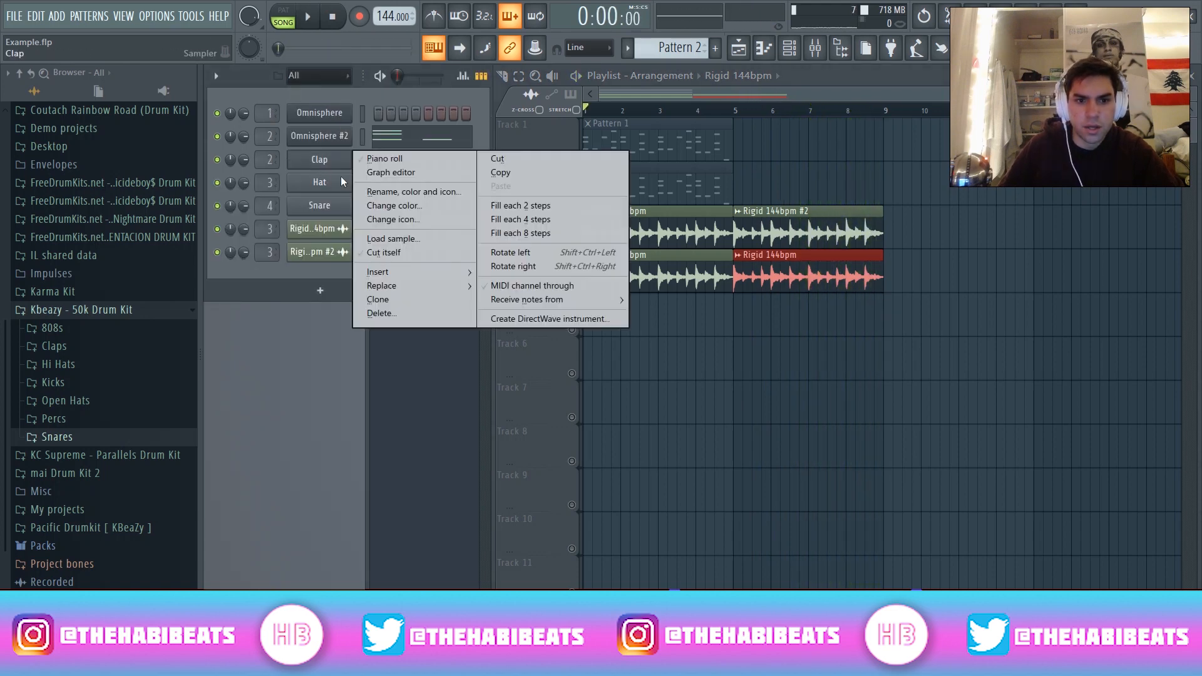
mouse_move(446, 276)
left_click(569, 38)
scroll(518, 495, "down", 5)
left_click(476, 489)
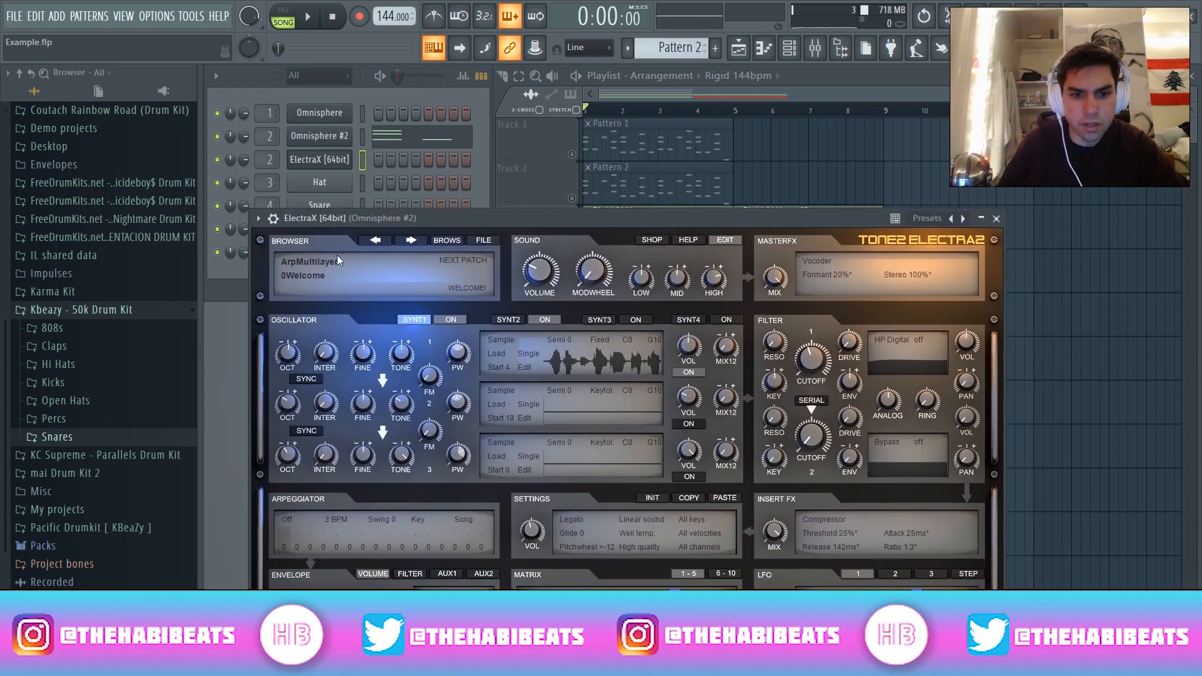
Load the Flute Woodwind preset from The Kit Plug - Motion III bank in ElectraX and close the plugin window.
left_click(336, 262)
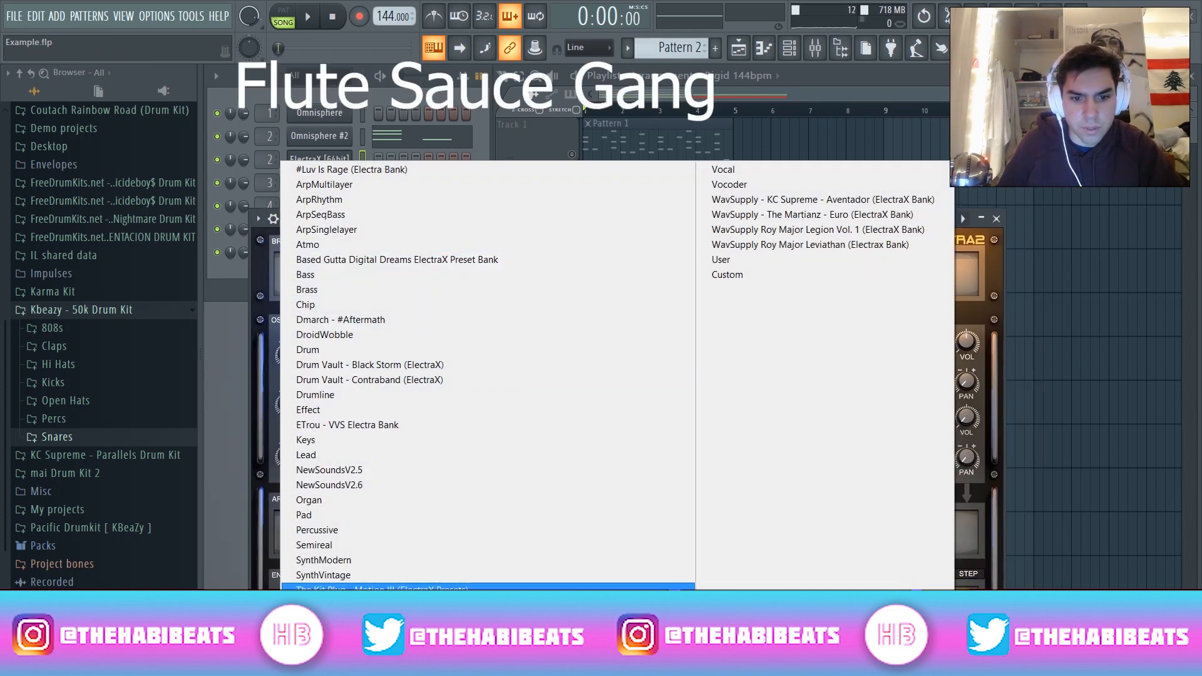
left_click(401, 591)
left_click(307, 277)
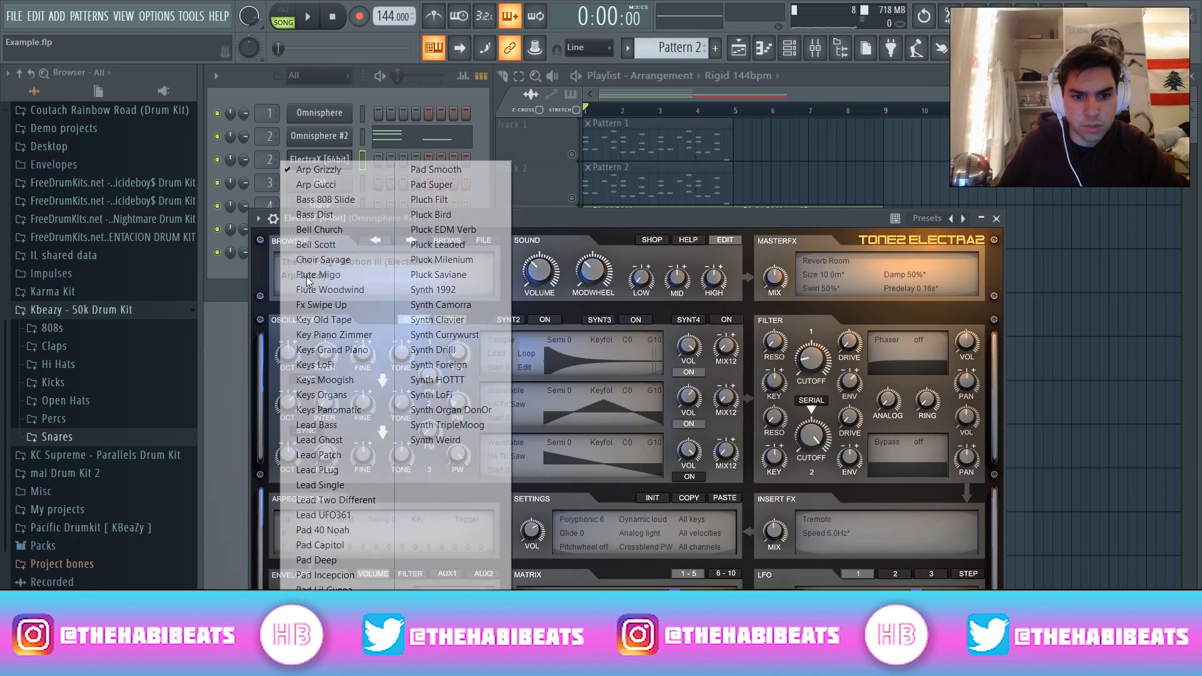
left_click(334, 290)
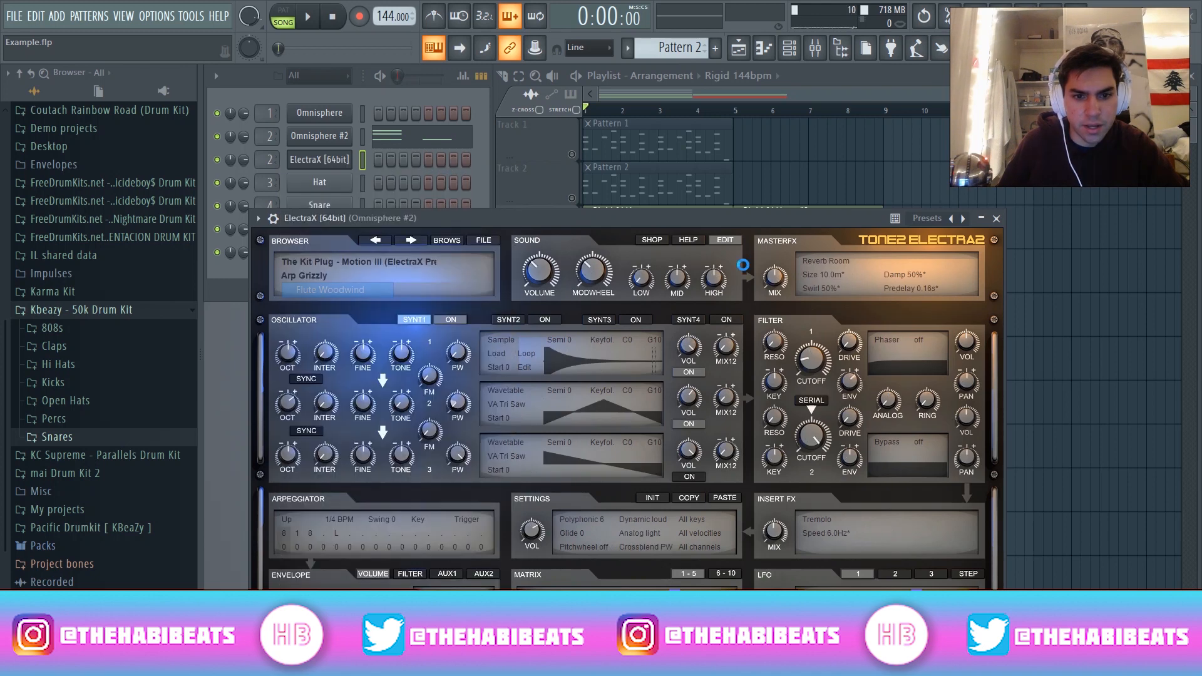
left_click(996, 218)
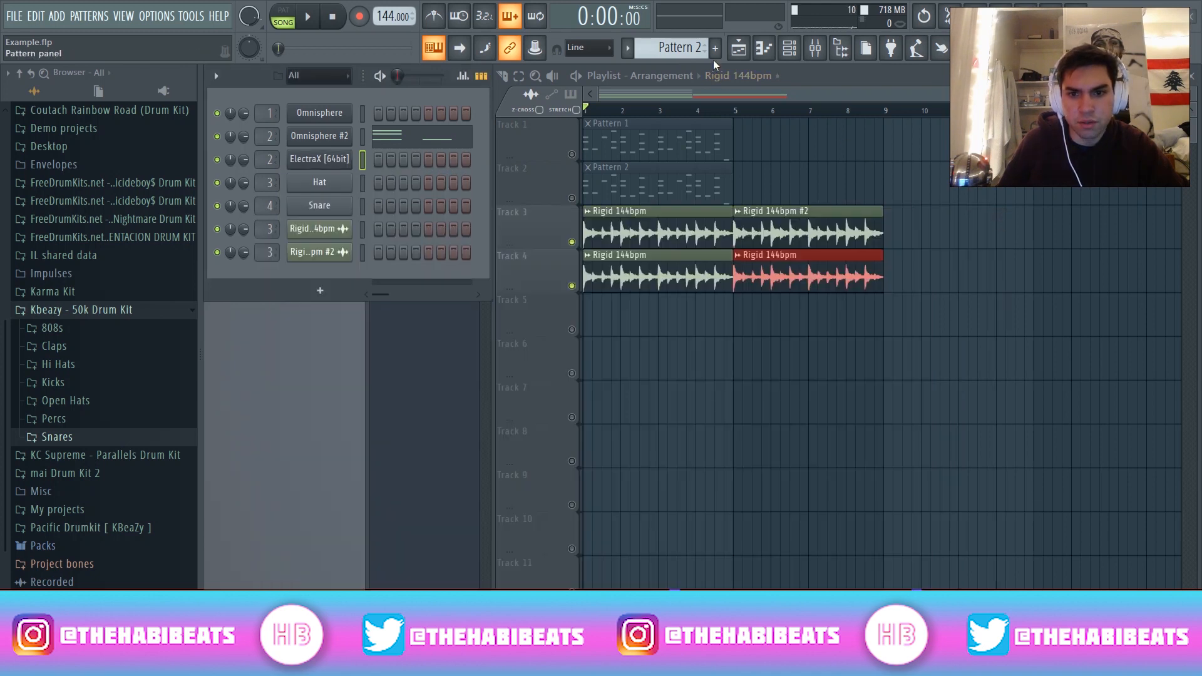
Create Pattern 3 and place it on Track 5 from bar 5, sized to four bars.
left_click(716, 49)
key("Return")
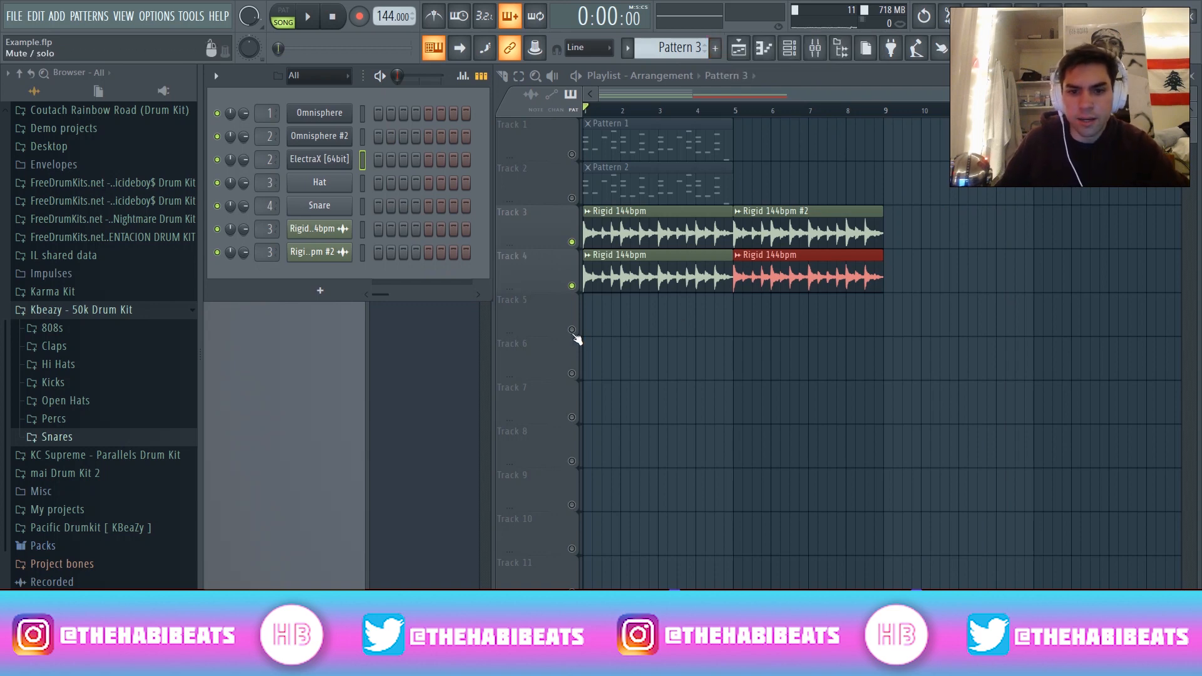
left_click(738, 314)
left_click_drag(771, 316, 891, 311)
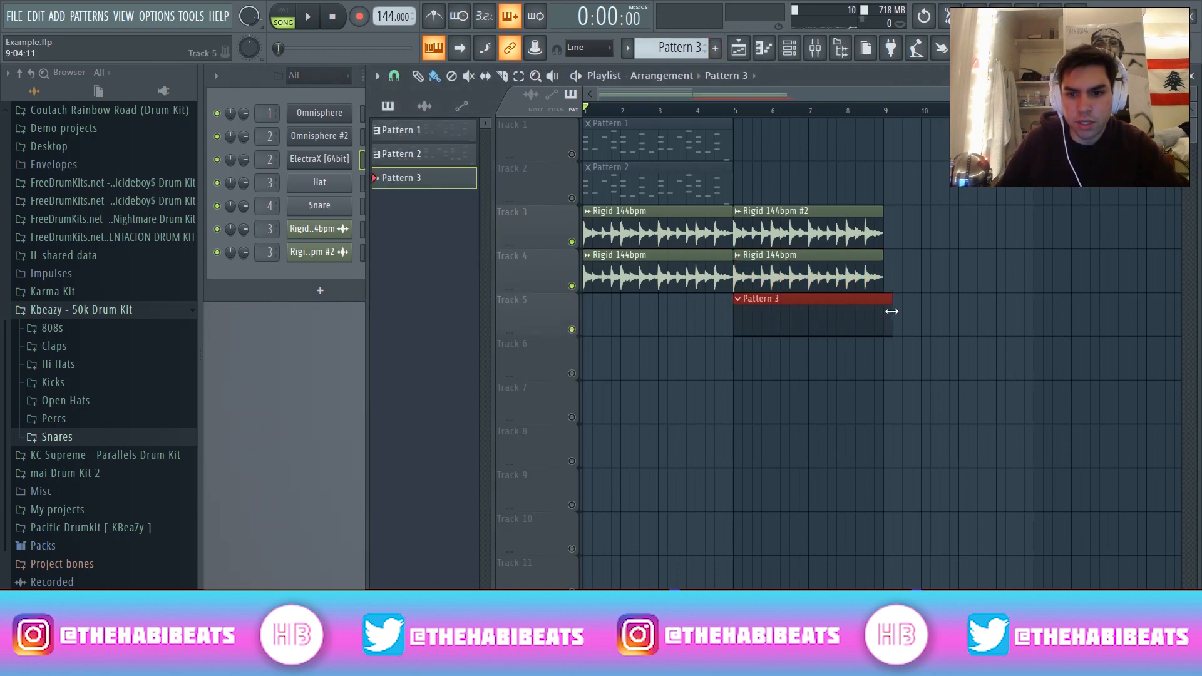
double_click(864, 311)
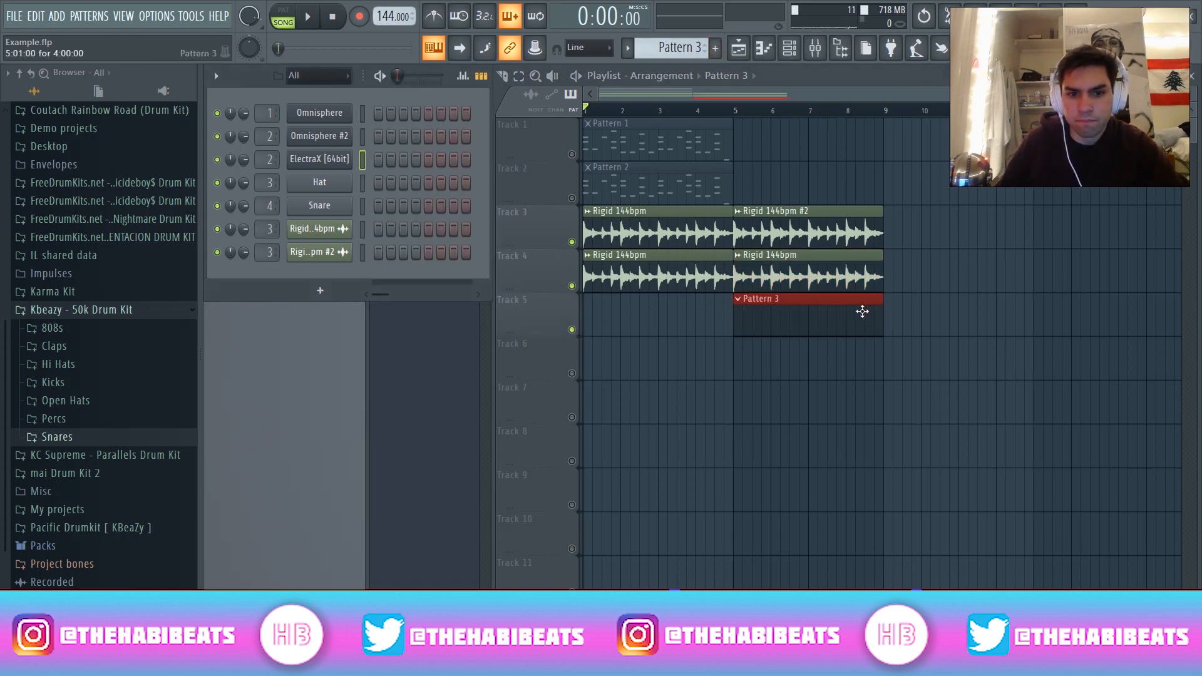
Draw C#6, B5 and G#5 at steps 1, 3 and 5 of bar 1 in Pattern 3's ElectraX piano roll, checking by ear.
left_click(766, 50)
key("space")
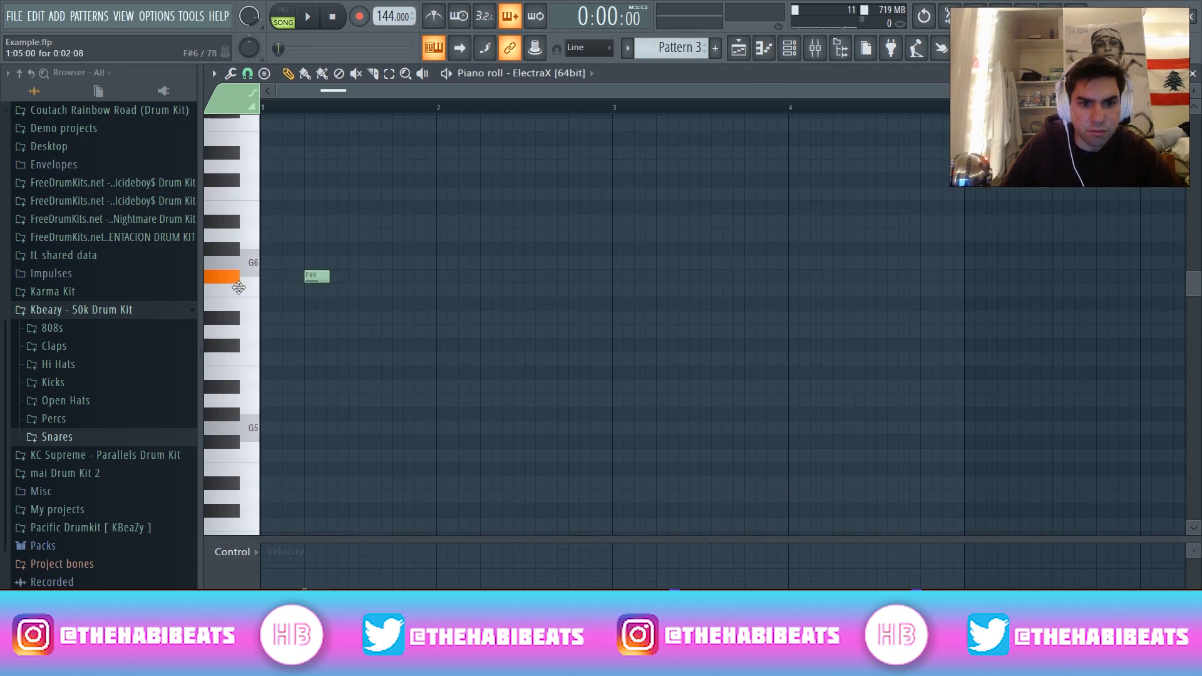
left_click(264, 286)
scroll(281, 171, "down", 3)
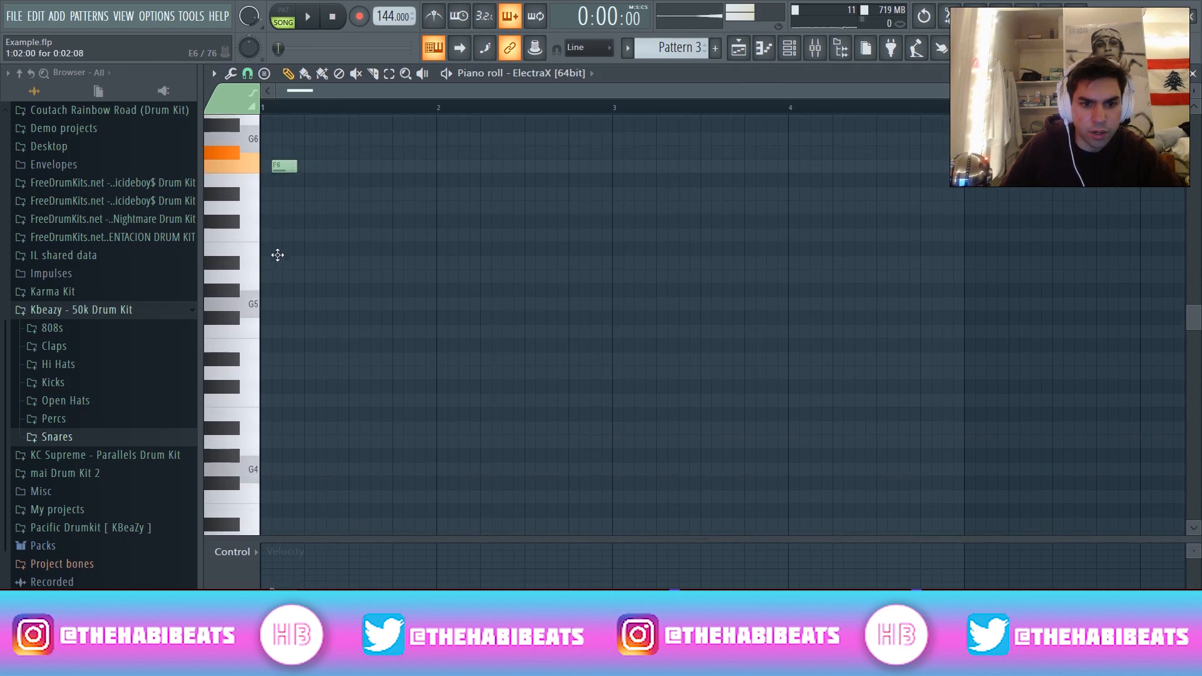
left_click_drag(284, 221, 285, 222)
key("space")
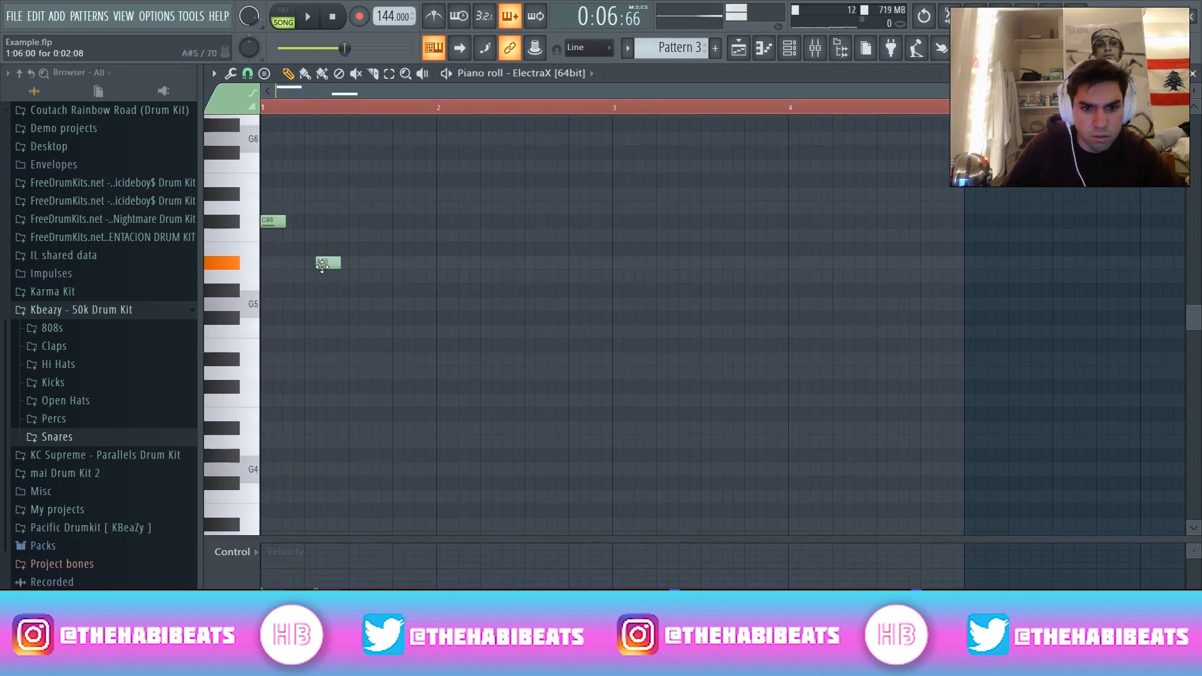
mouse_move(326, 260)
left_mouse_down()
mouse_move(336, 247)
mouse_move(350, 291)
left_mouse_up()
key("space")
key("space")
key("space")
key("space")
key("space")
left_click_drag(335, 291, 314, 292)
key("space")
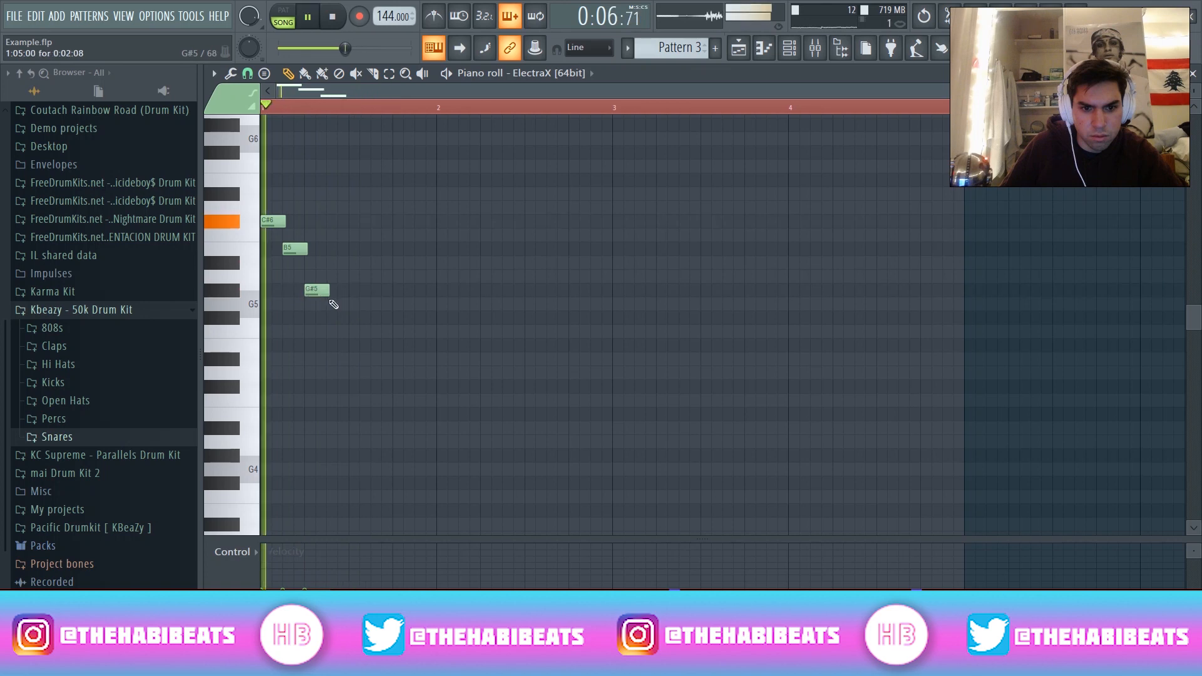
Add F#5 at step 13 of bar 1 and E5 at step 9 of bar 2, and play the phrase back.
key("space")
key("space")
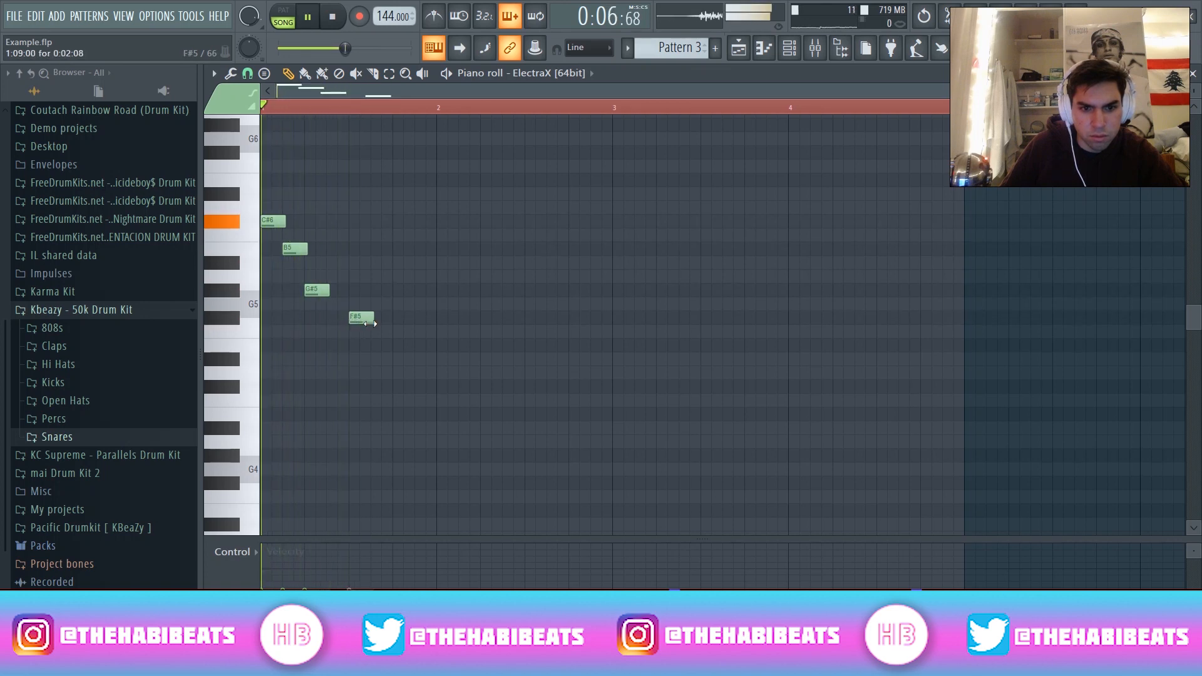
key("space")
left_click(521, 347)
key("space")
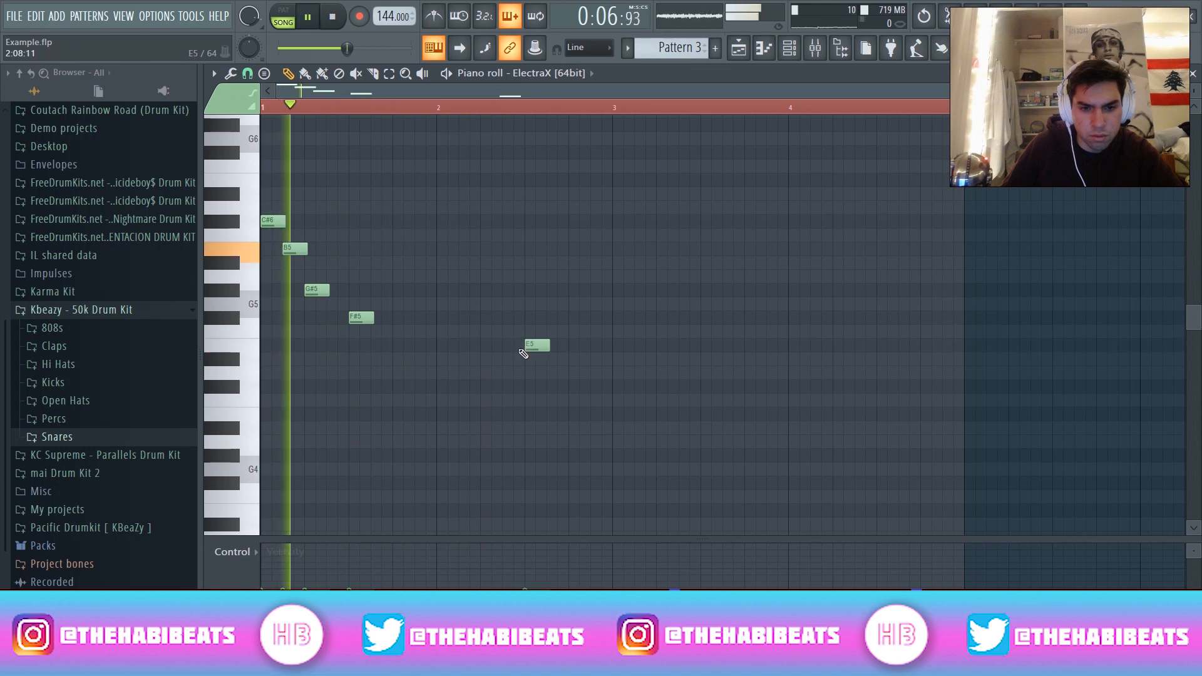
left_click_drag(362, 319, 405, 321)
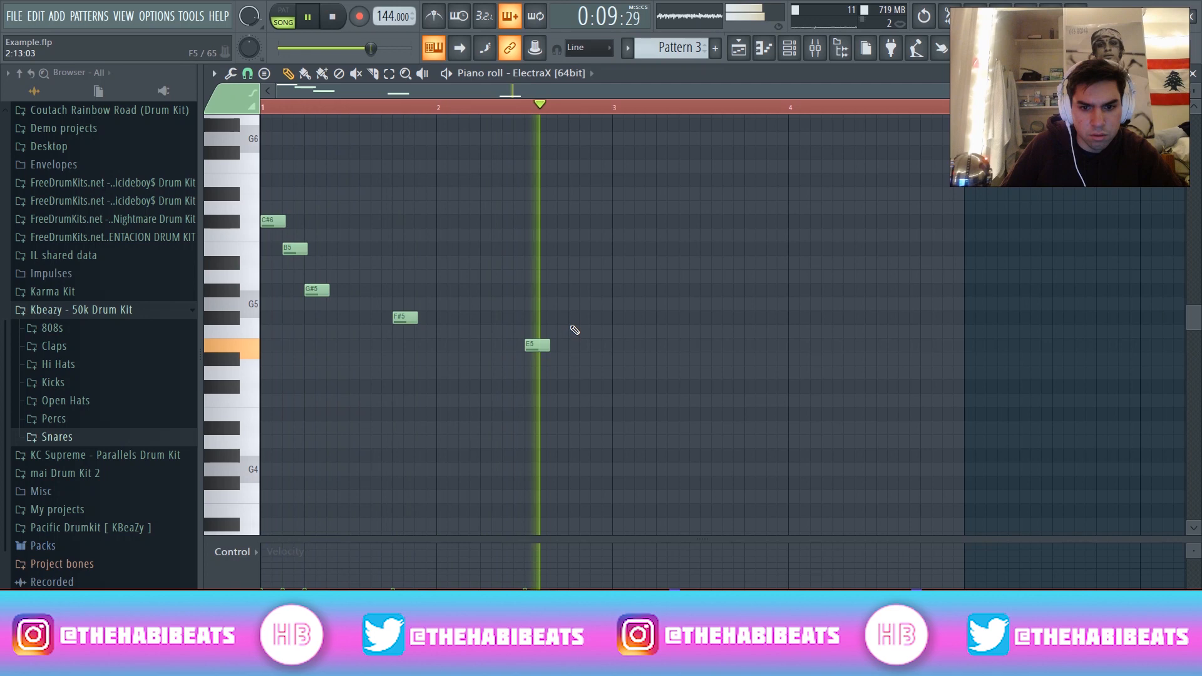
key("space")
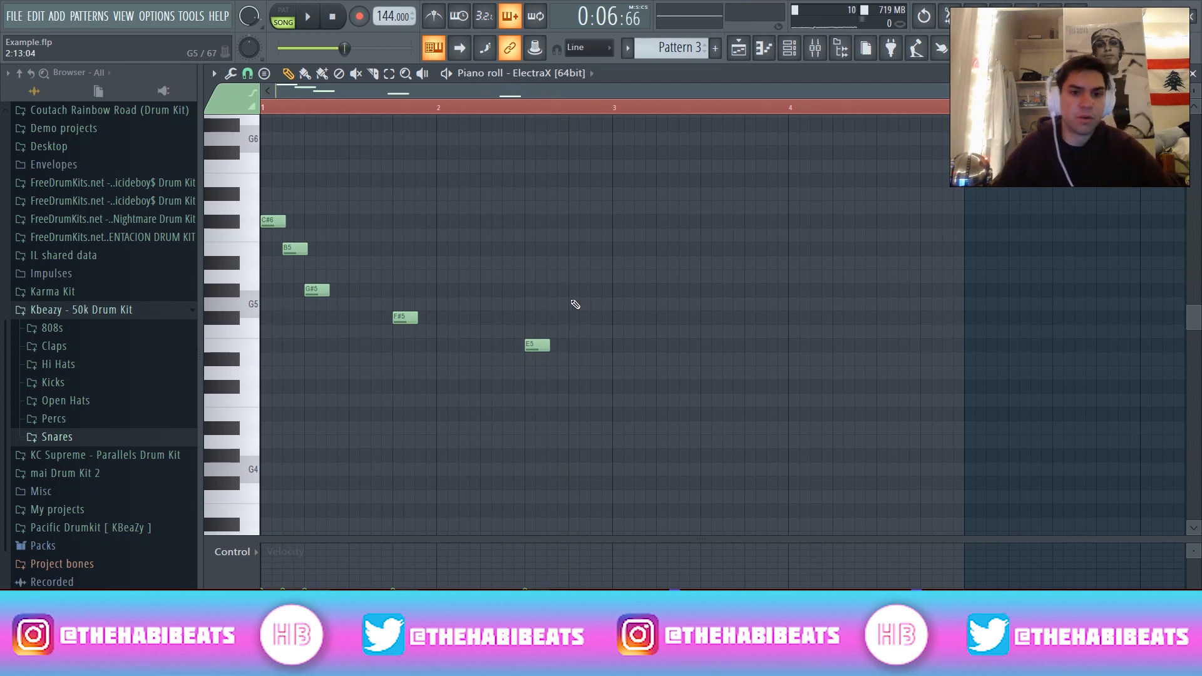
Duplicate the two-bar flute phrase into bars 3 and 4 and add an extra F#5 at step 5 of bar 4.
key("space")
key("ctrl+a")
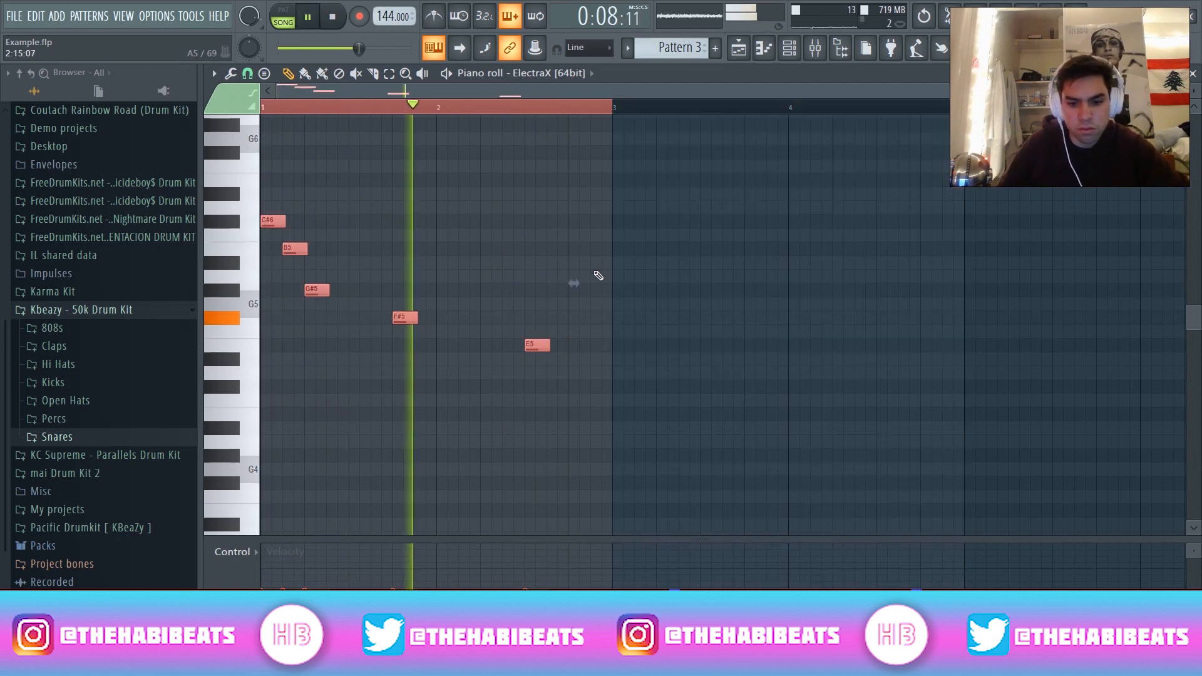
key("ctrl+b")
left_click(839, 317)
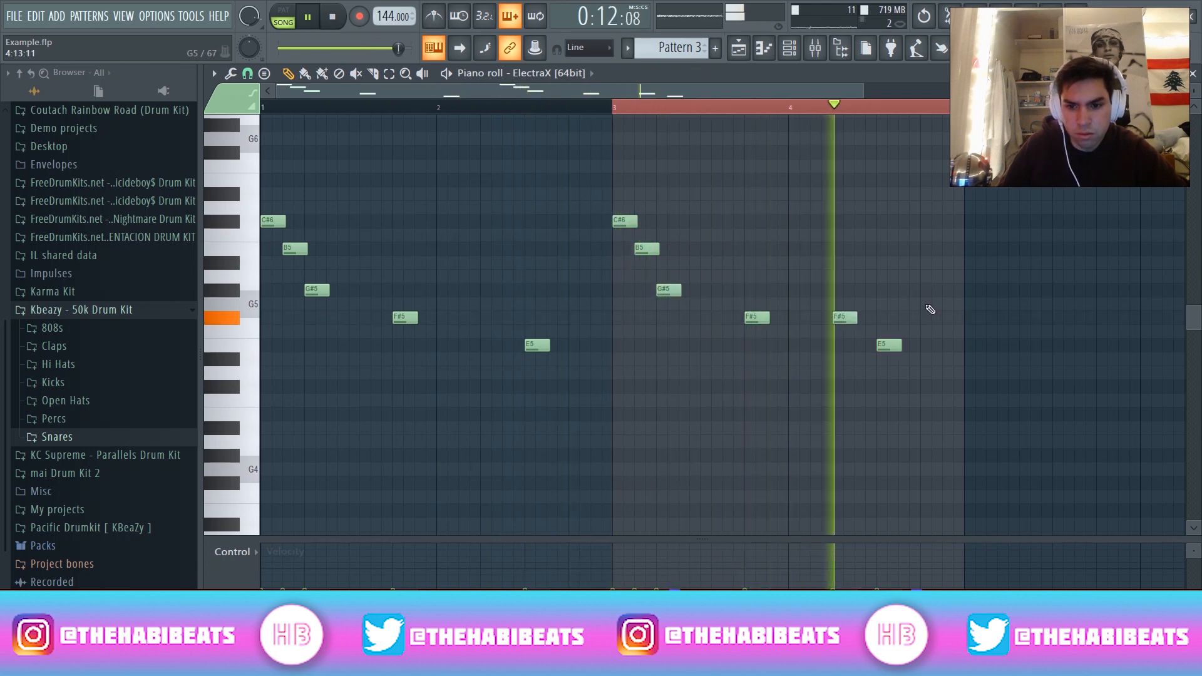
key("space")
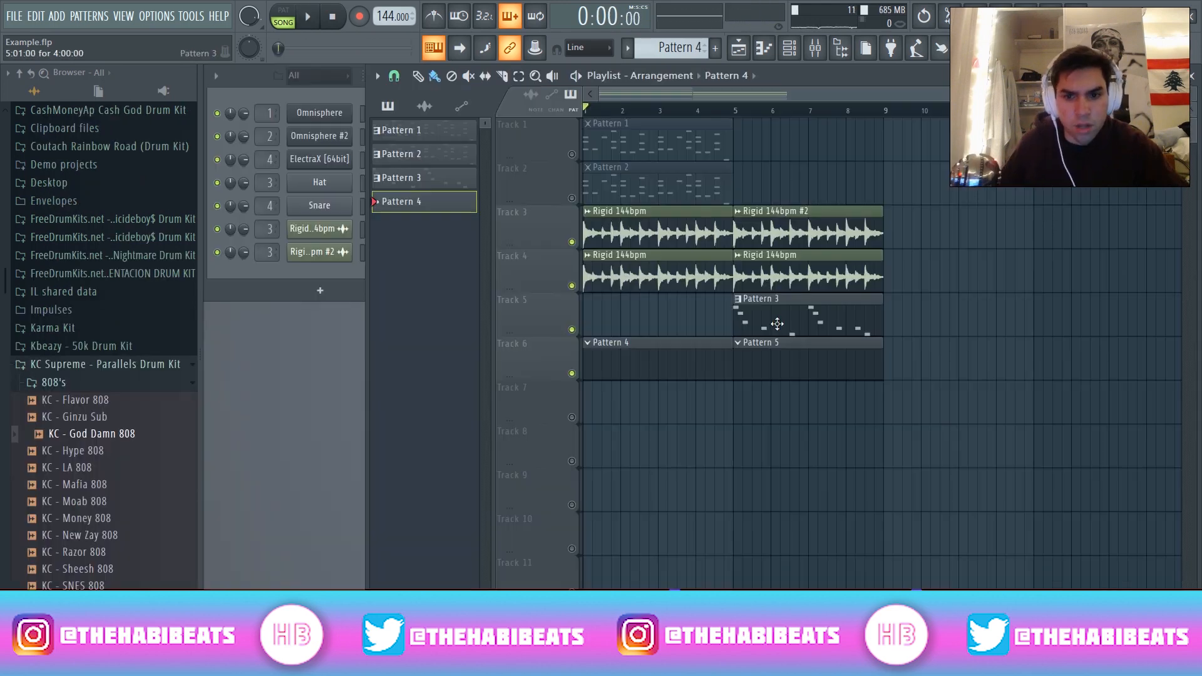
In Pattern 3, shift B5 and G#5 to steps 7 and 9 in bar 1 and steps 9 and 11 in bar 3, with playback.
double_click(777, 324)
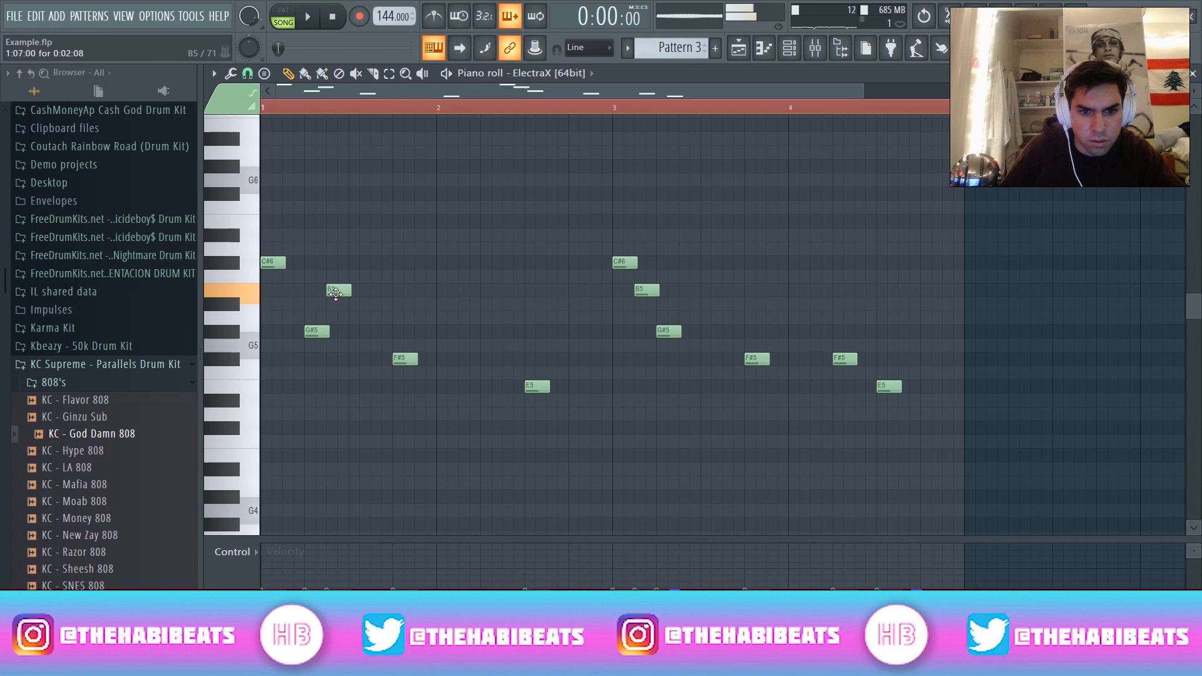
left_click_drag(314, 332, 362, 335)
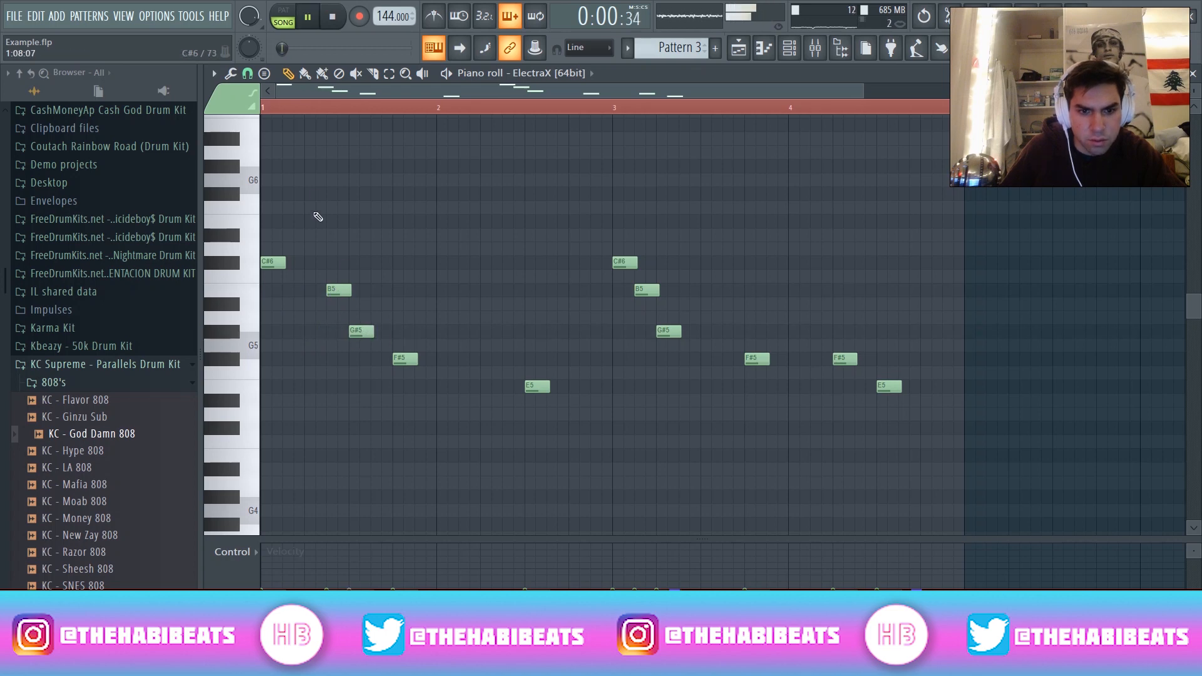
key("space")
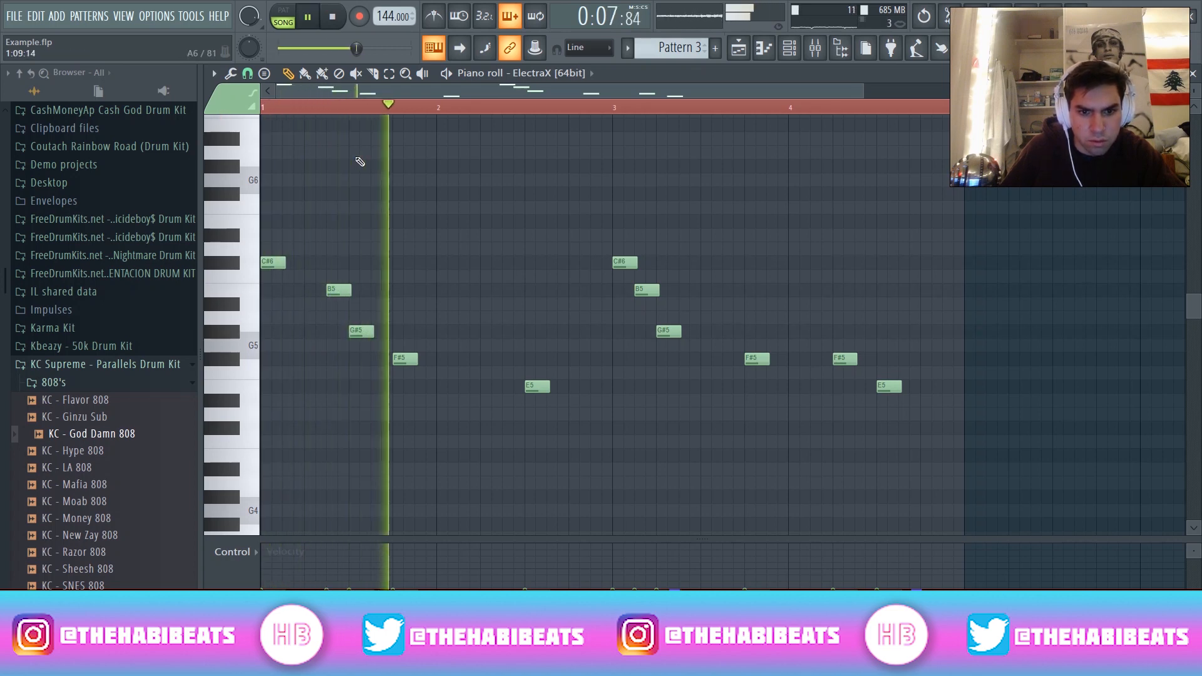
left_click_drag(647, 290, 713, 290)
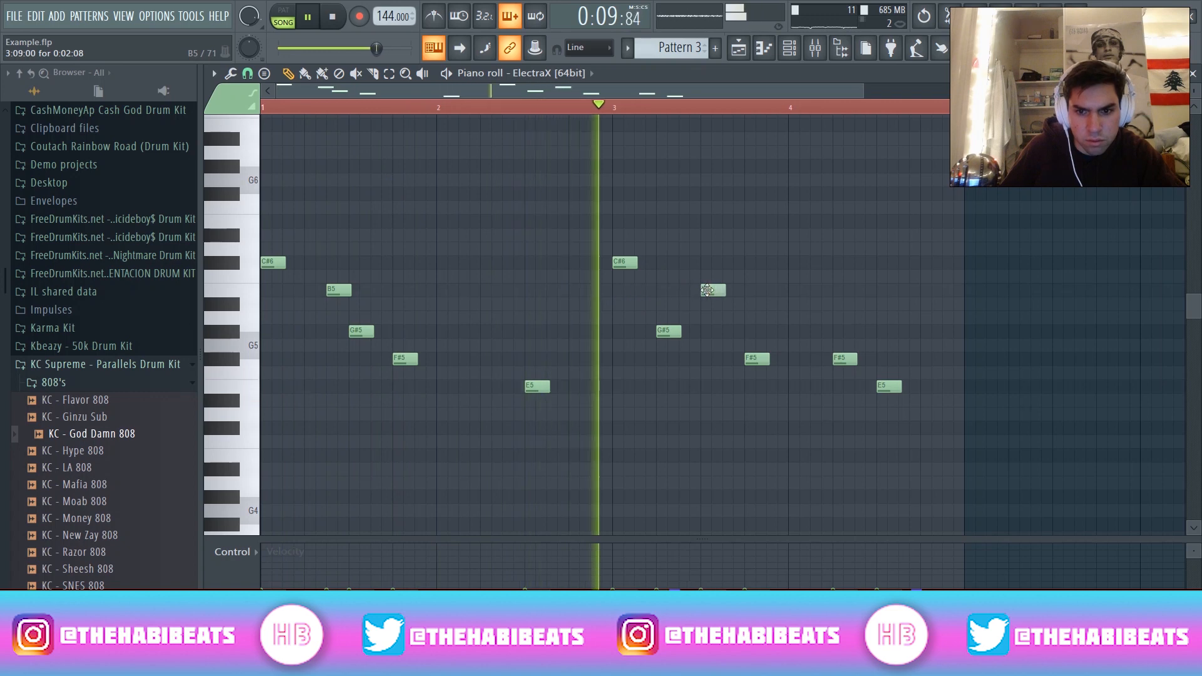
left_click_drag(662, 331, 730, 331)
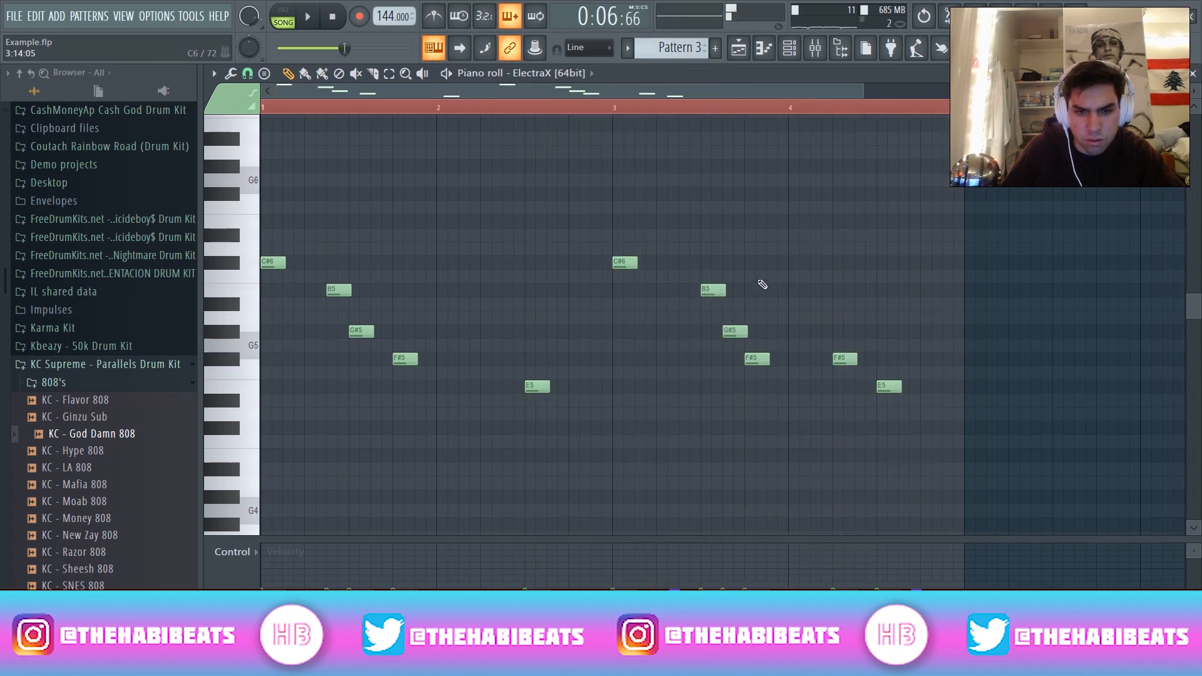
left_click(1193, 73)
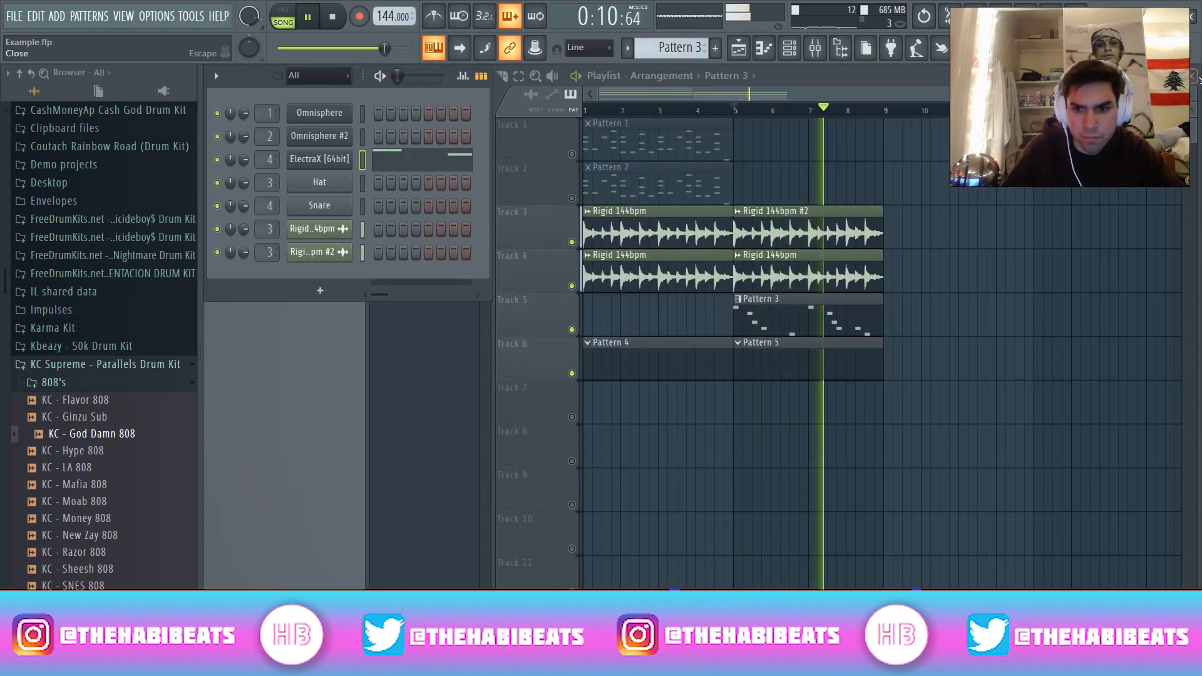
key("space")
Move bar 3's B5 and G#5 notes earlier to steps 7 and 9, play the result, and close the piano roll.
double_click(813, 317)
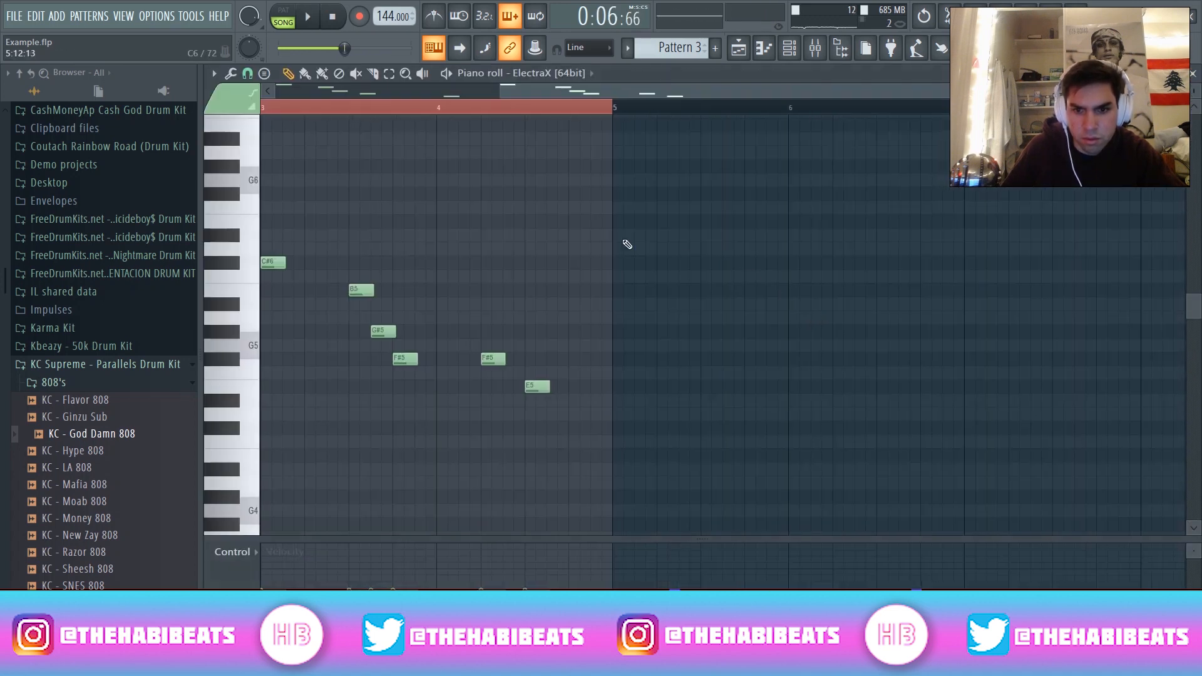
left_click_drag(574, 94, 334, 103)
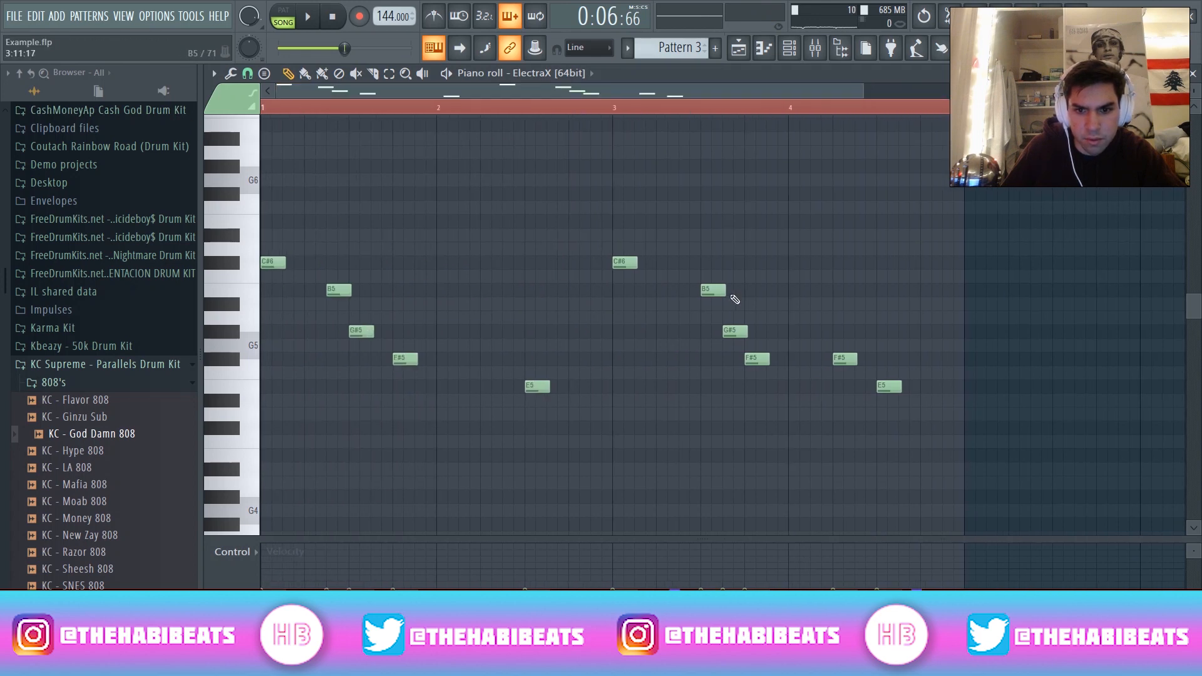
left_click_drag(691, 298, 681, 298)
left_click_drag(735, 332, 713, 332)
key("space")
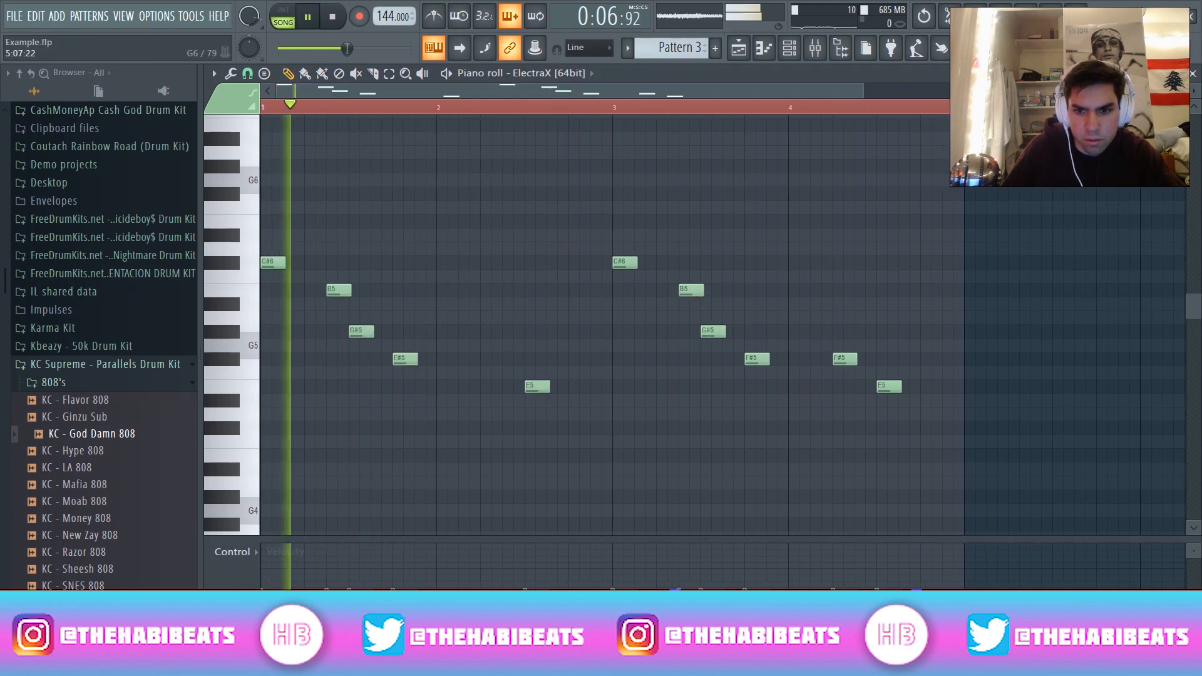
left_click(1195, 74)
key("space")
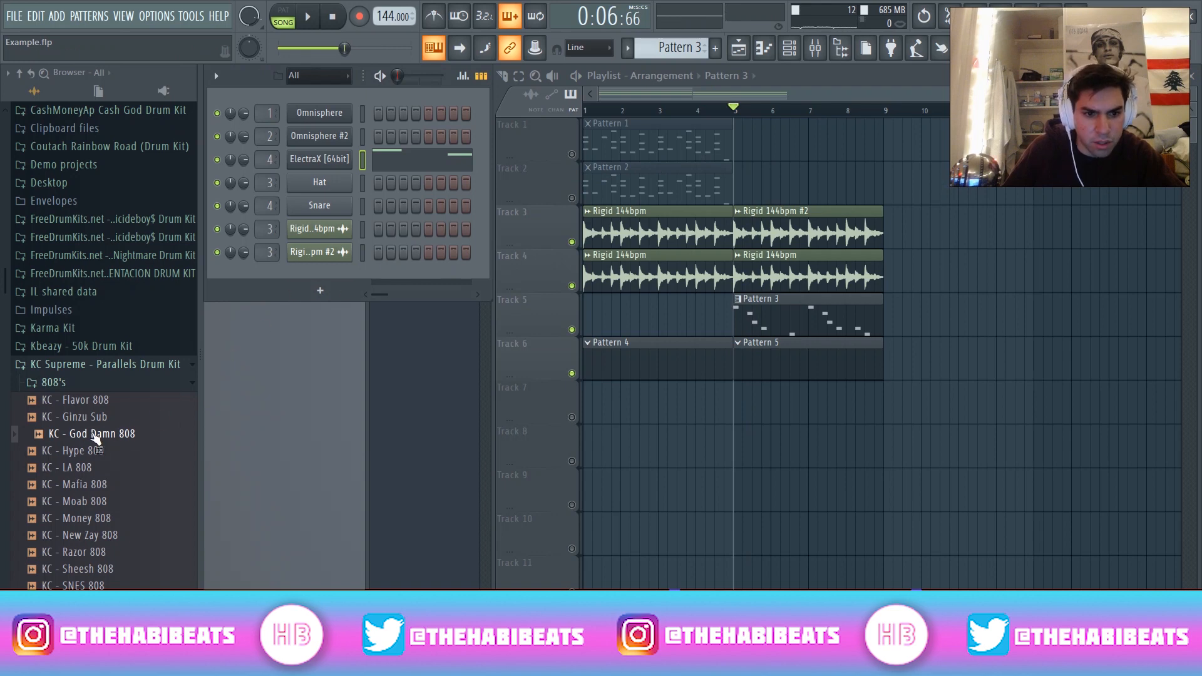
Add the KC - God Damn 808 sample as a new channel and audition it.
left_click_drag(104, 433, 322, 288)
key("q")
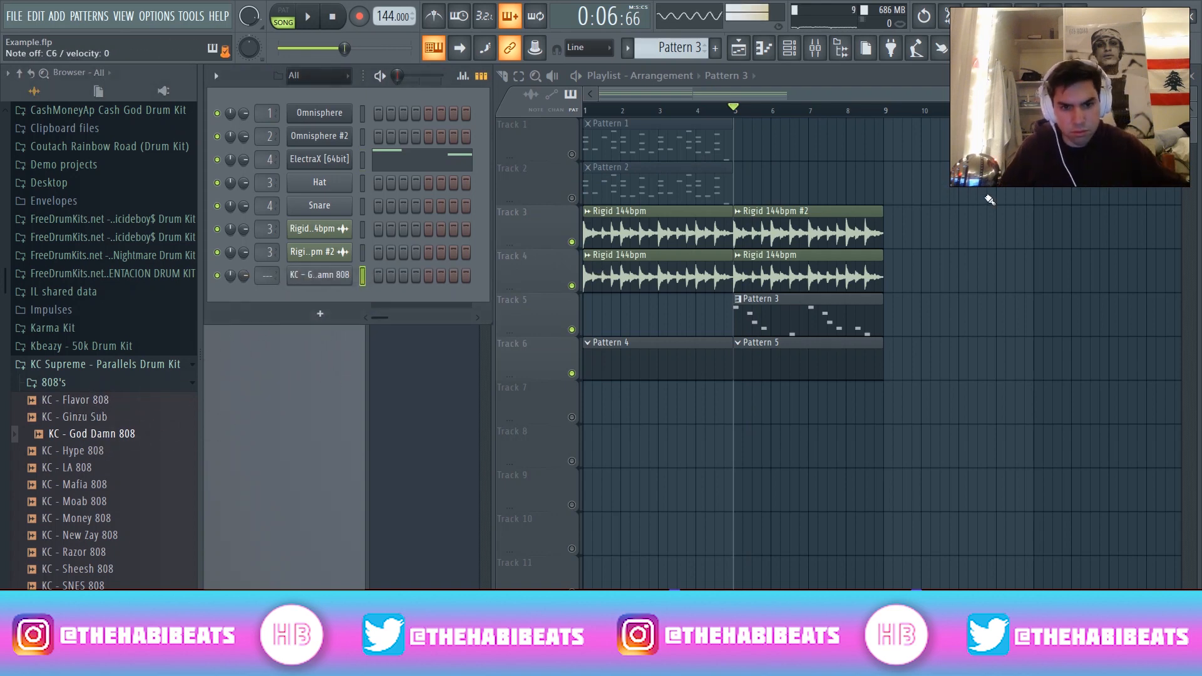
Turn on Cut itself for the KC - God Damn 808 channel and delete the Pattern 5 clip from Track 6.
right_click(302, 282)
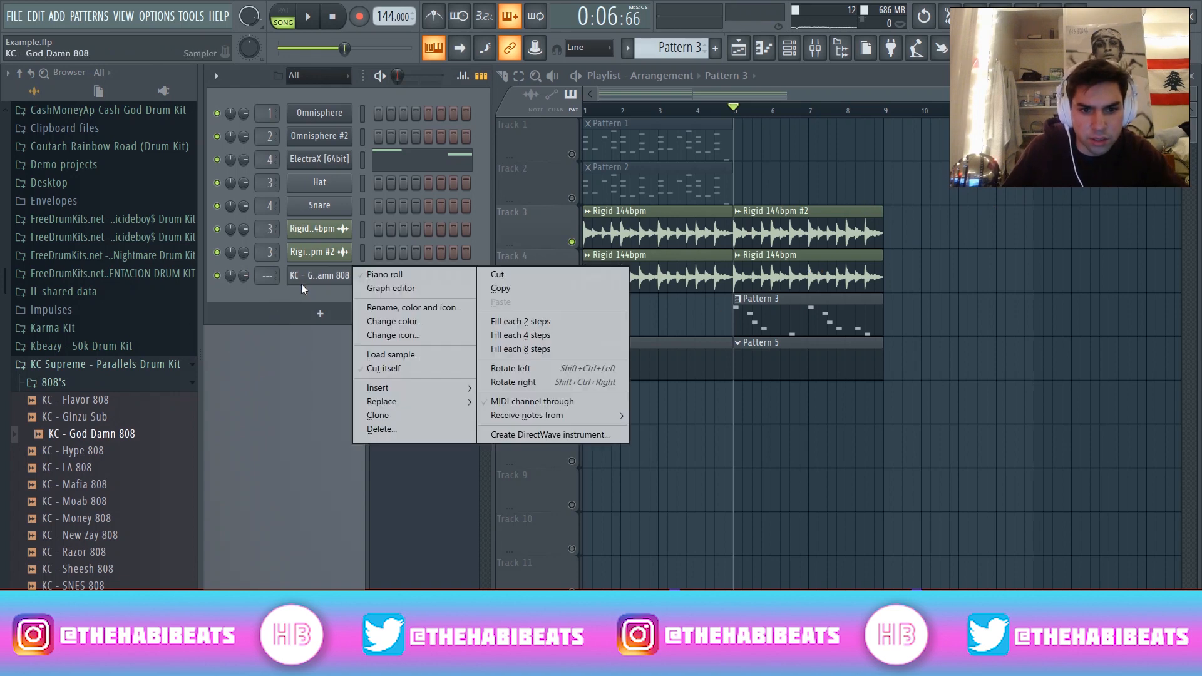
left_click(384, 369)
left_click(634, 357)
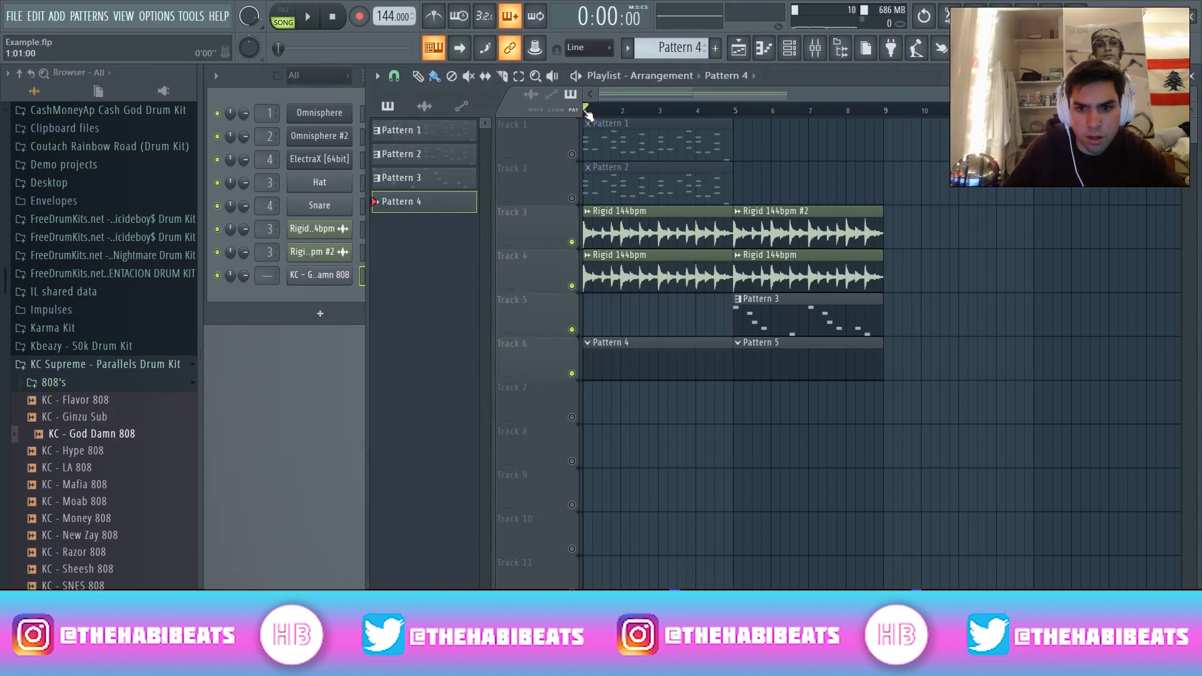
right_click(759, 363)
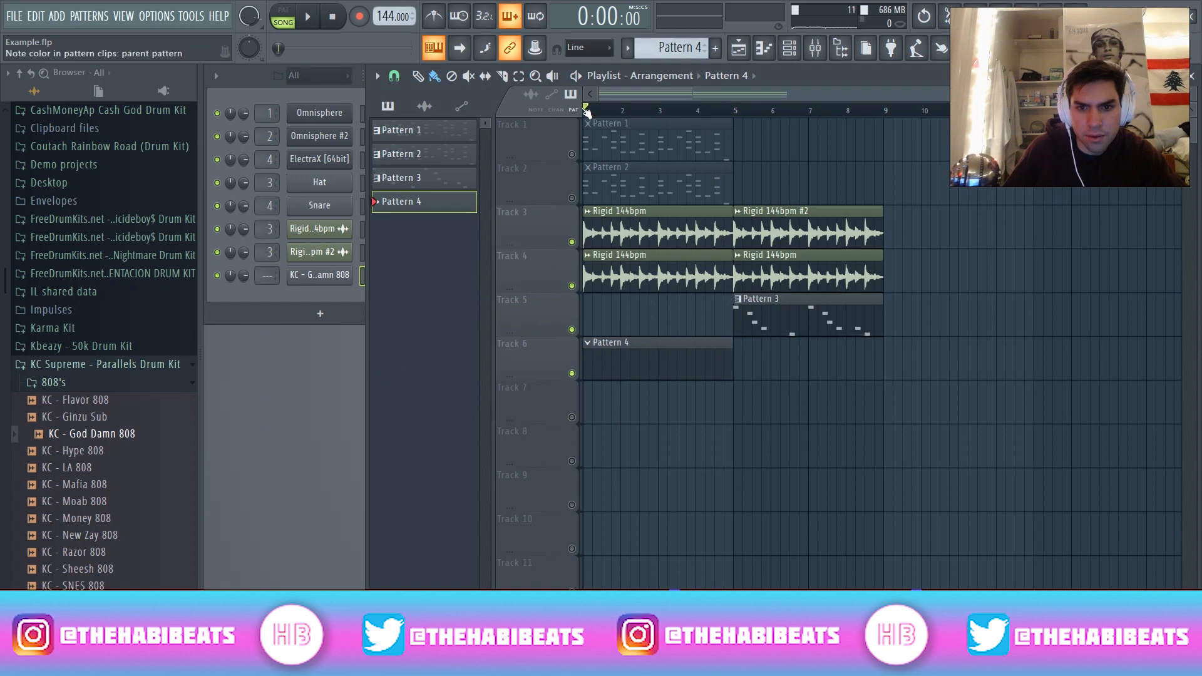
In Pattern 4, place 808 notes A6 at steps 1 and 13 of bar 1 and E6 at steps 5 and 11 of bar 2, with playback.
left_click_drag(588, 112, 736, 108)
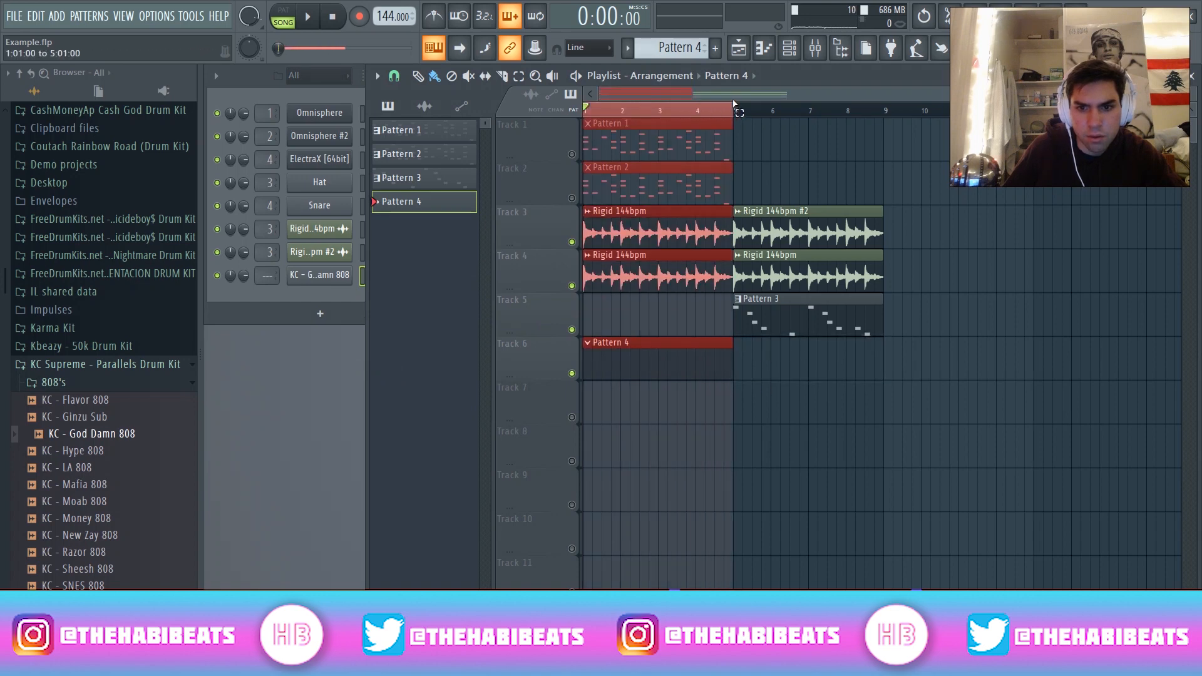
left_click(764, 49)
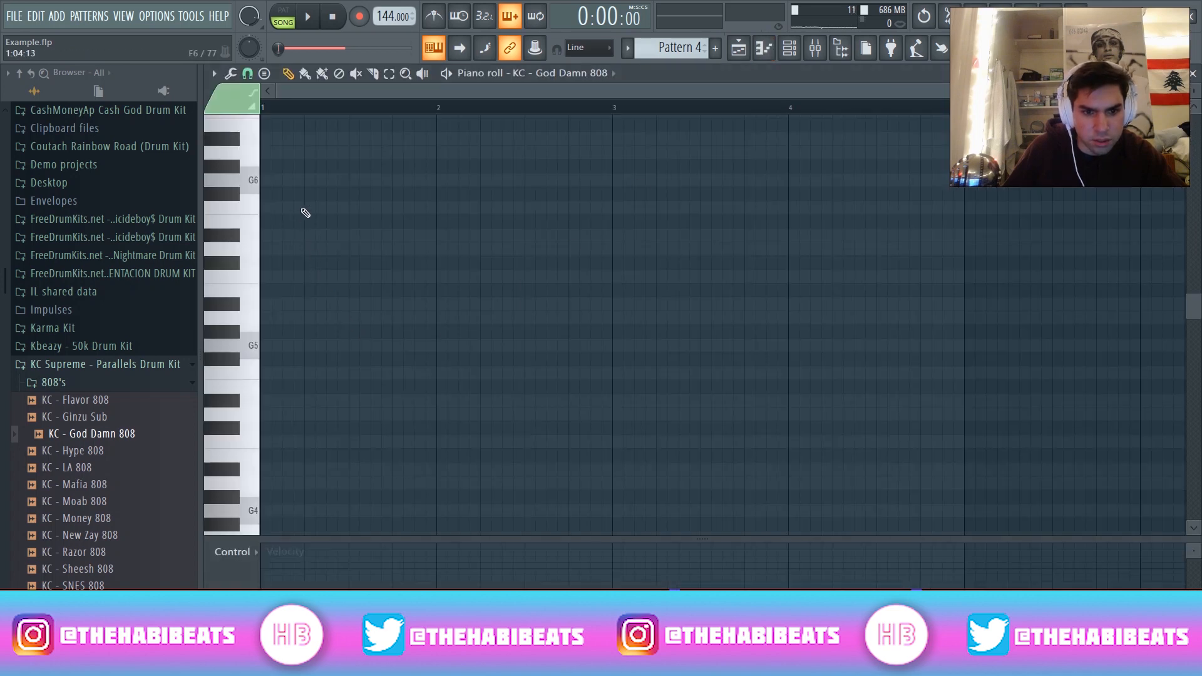
left_click_drag(296, 318, 100, 152)
key("space")
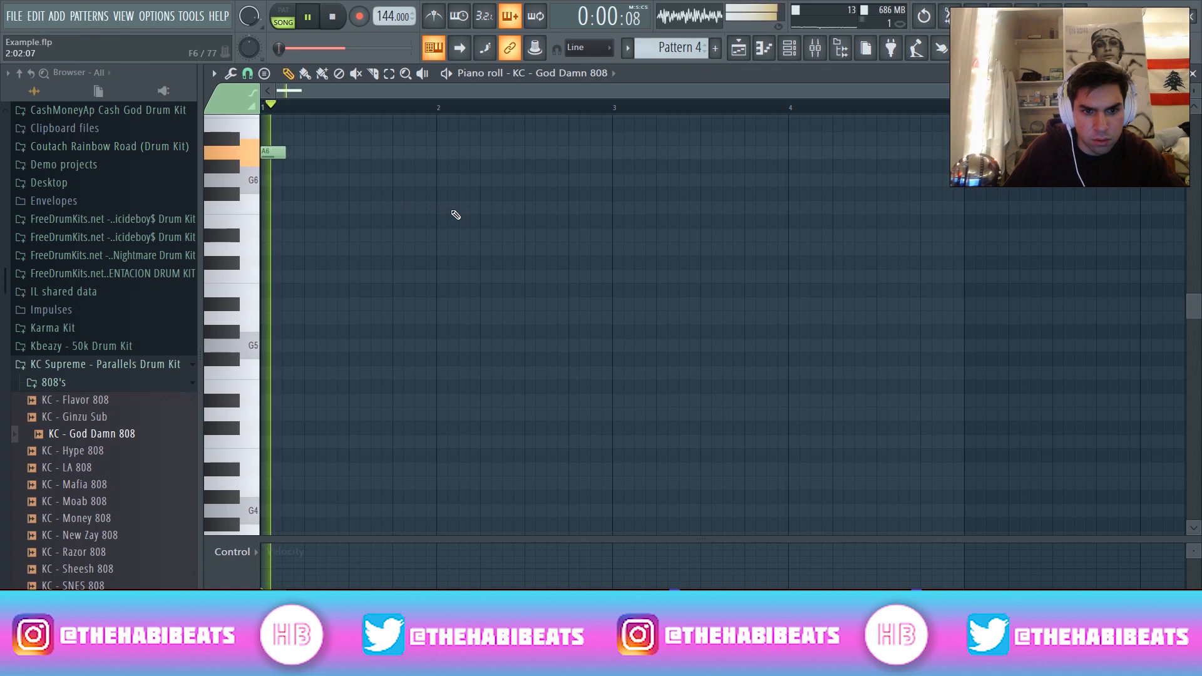
key("space")
left_click(393, 154)
key("space")
key("space")
left_click(483, 236)
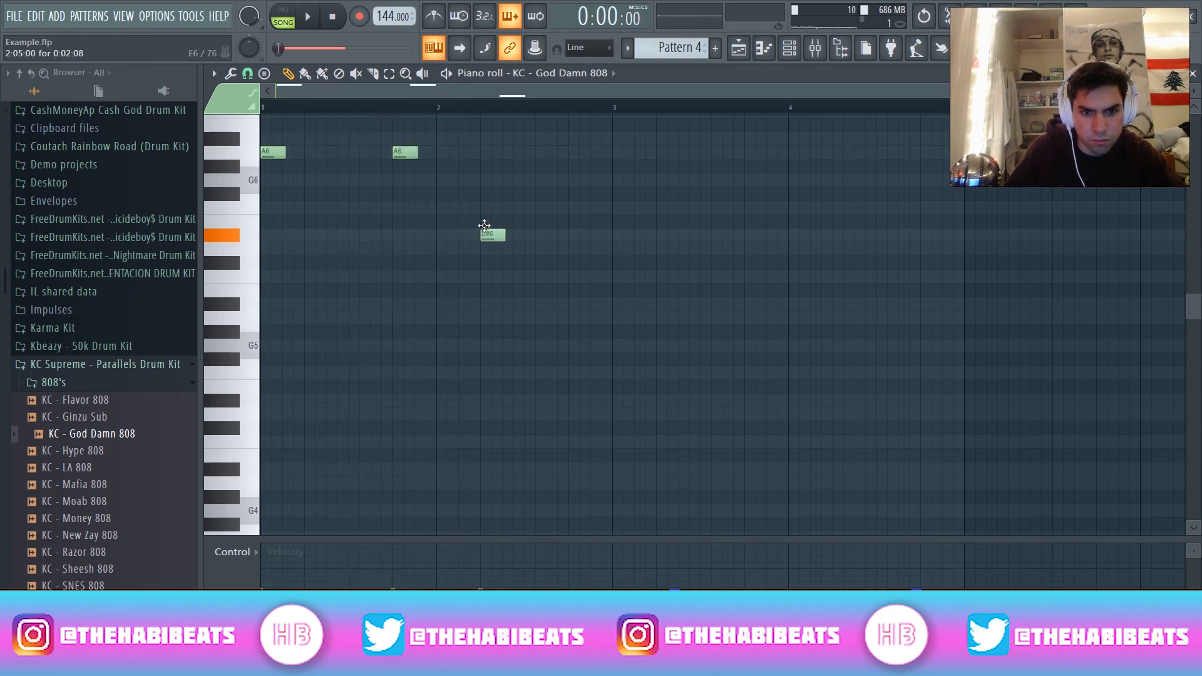
left_click_drag(484, 226, 484, 212)
key("space")
left_click(558, 224)
key("space")
Add A6 at steps 1 and 13 of bar 3 and E6 at steps 5 and 11 of bar 4, play back, and close the piano roll.
left_click(615, 152)
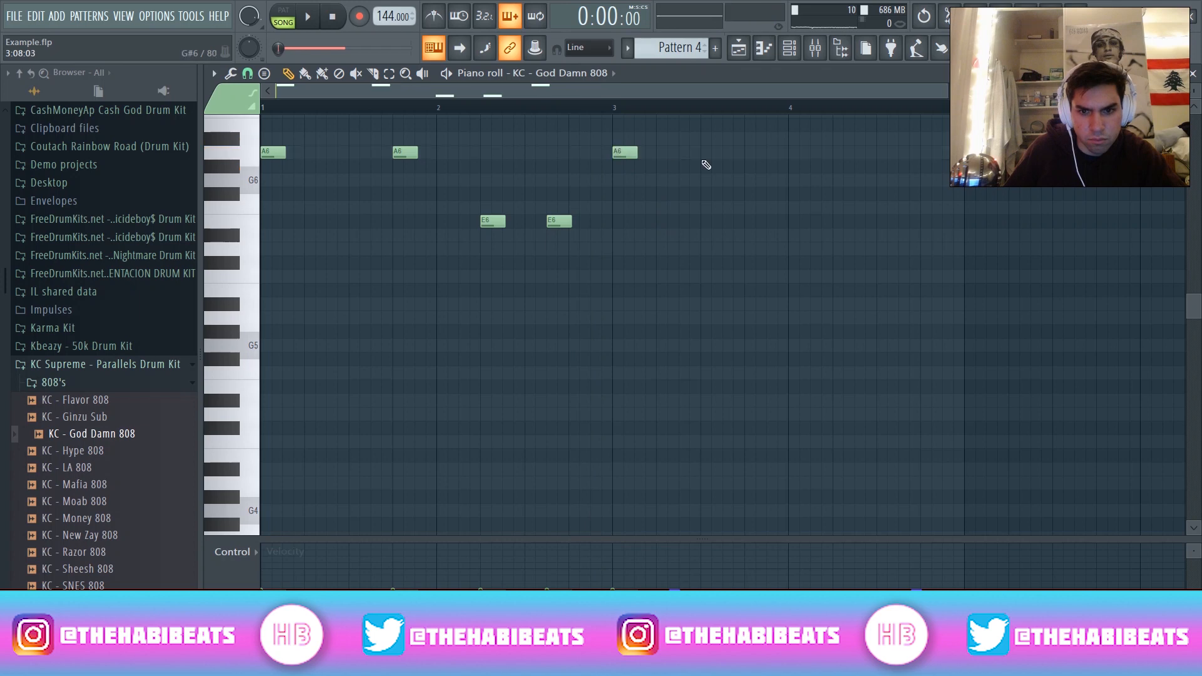
left_click(750, 154)
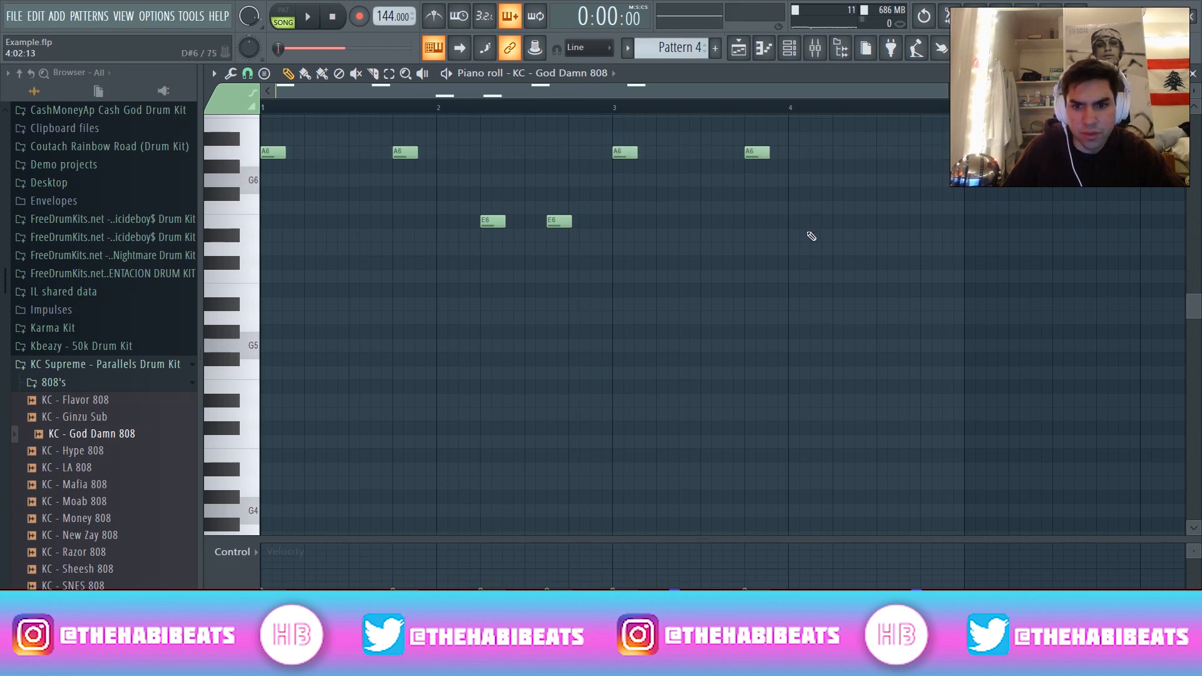
left_click(840, 223)
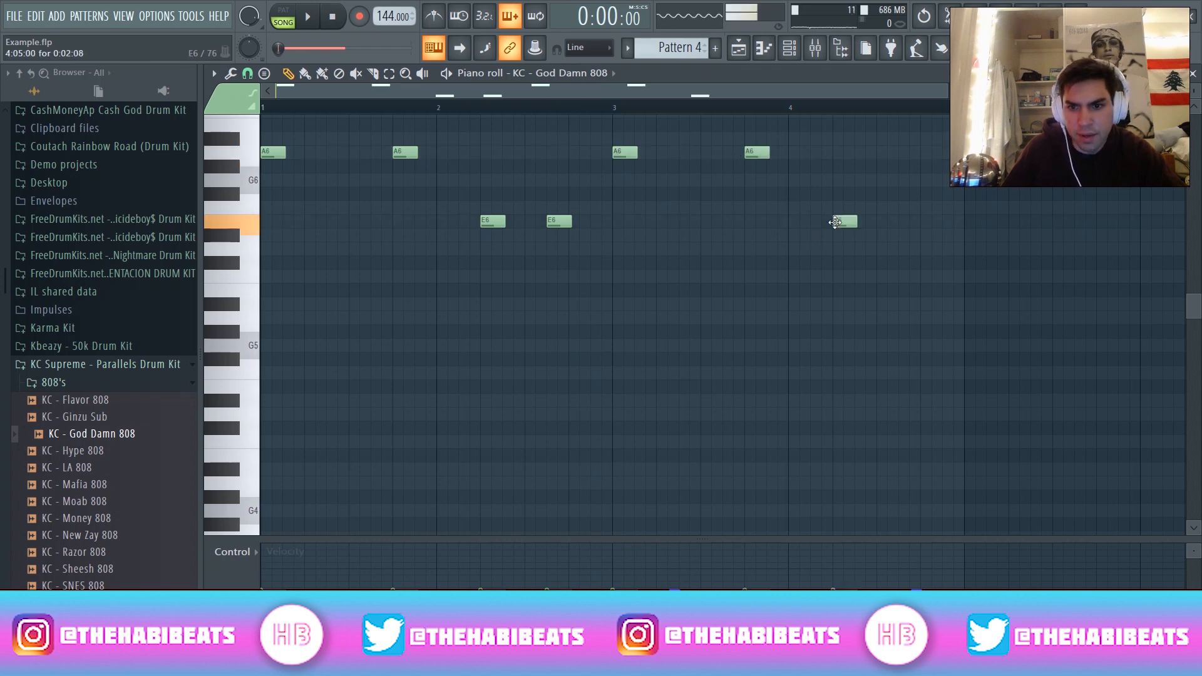
left_click(906, 223)
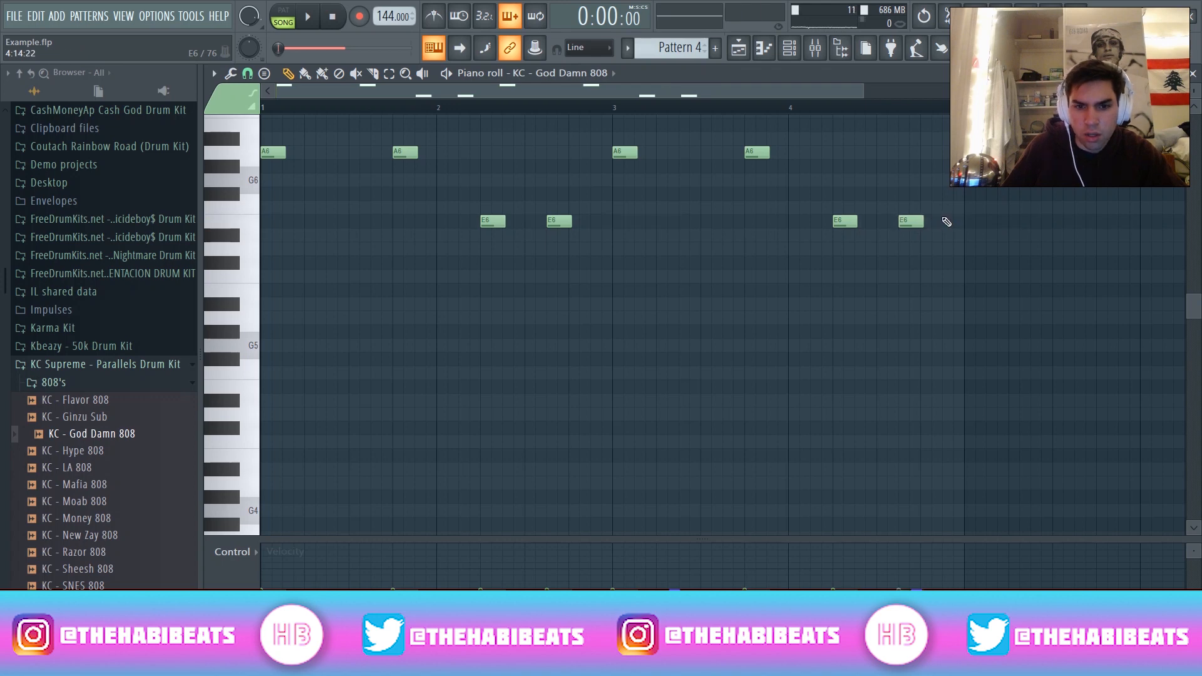
scroll(717, 279, "up", 3)
key("space")
key("space")
left_click(1193, 74)
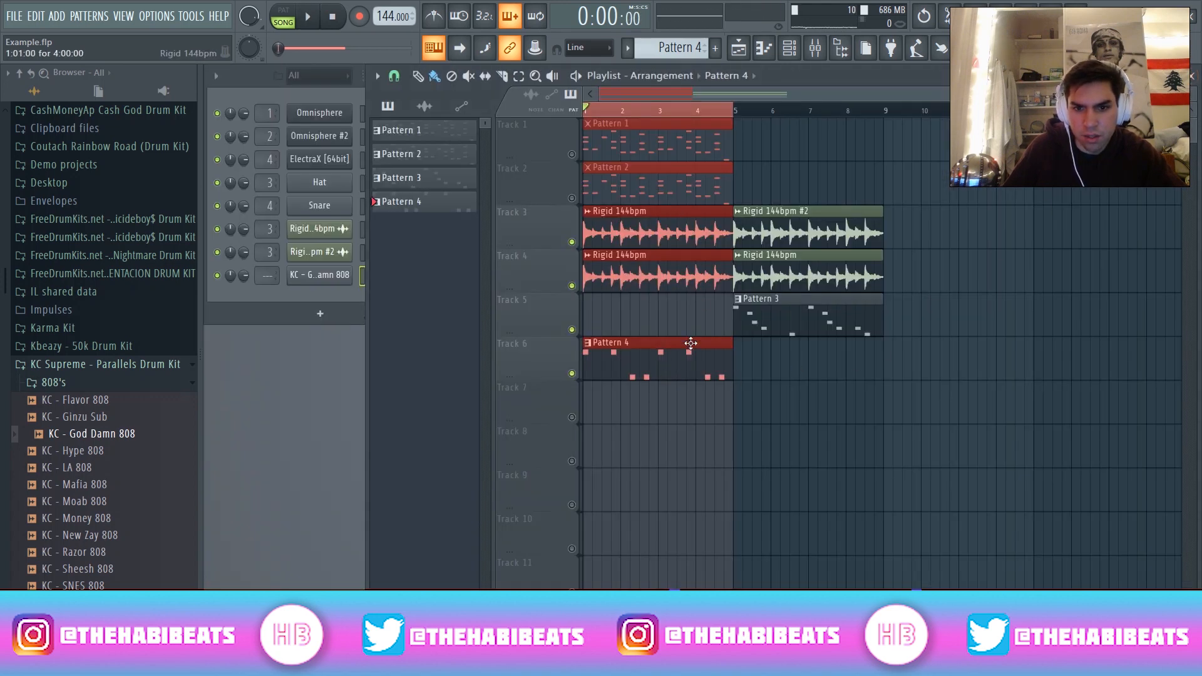
Place a second Pattern 4 clip on Track 6 at bar 5 and make it unique.
left_click(765, 362)
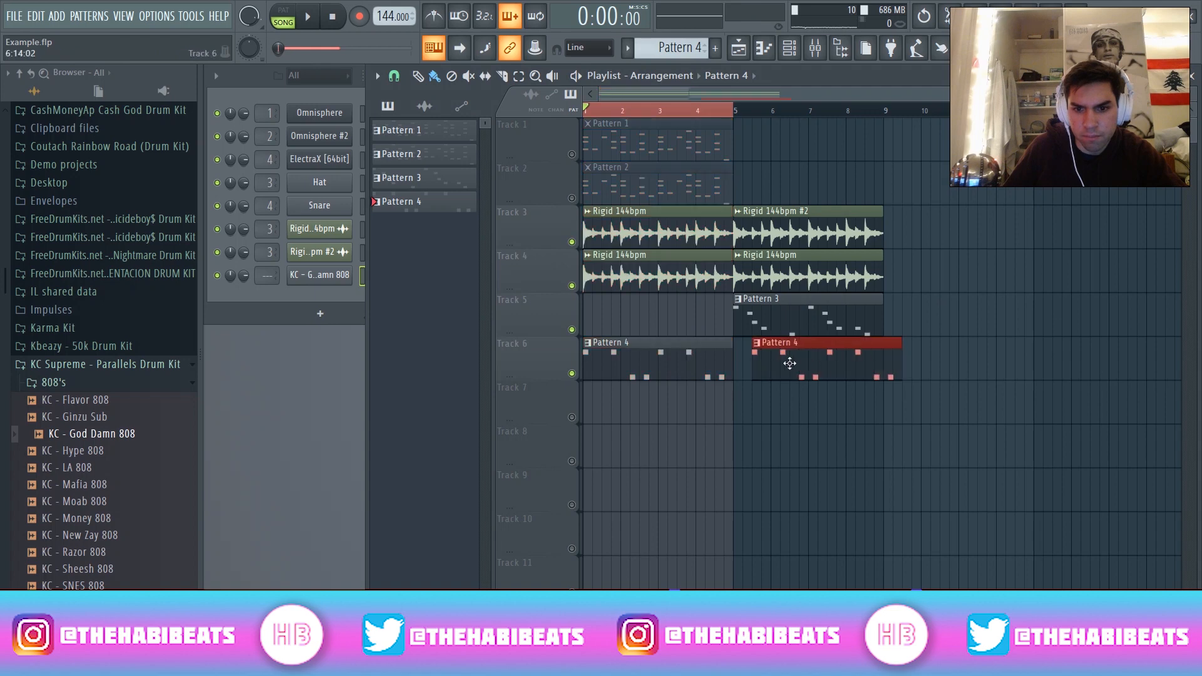
right_click(743, 112)
left_click(738, 345)
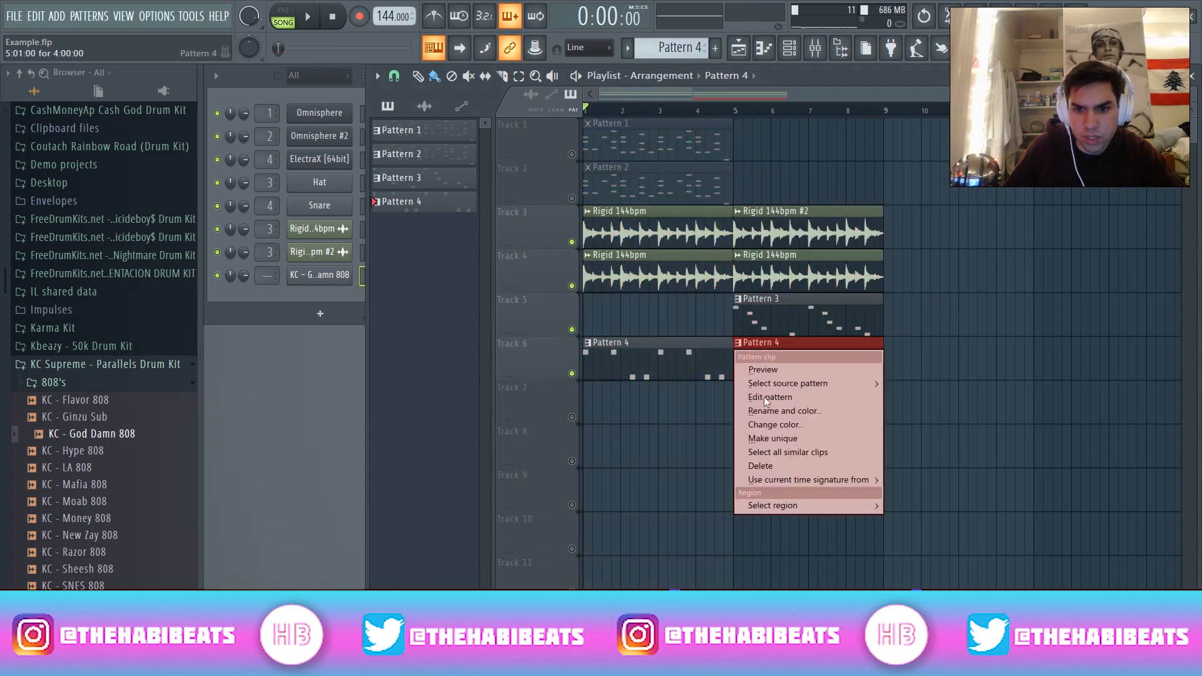
left_click(779, 441)
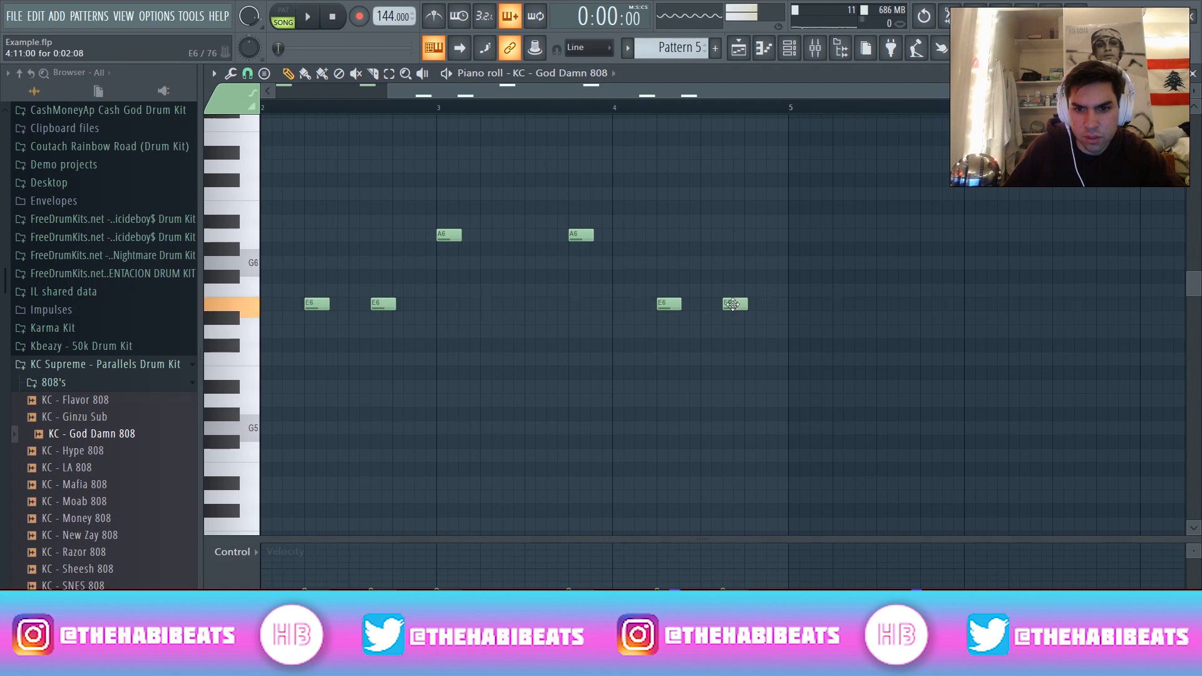
In Pattern 5, raise bar 4's last E6 to E7, add another E7 at step 15, and close the piano roll.
scroll(733, 303, "up", 3)
left_click_drag(735, 428, 736, 256)
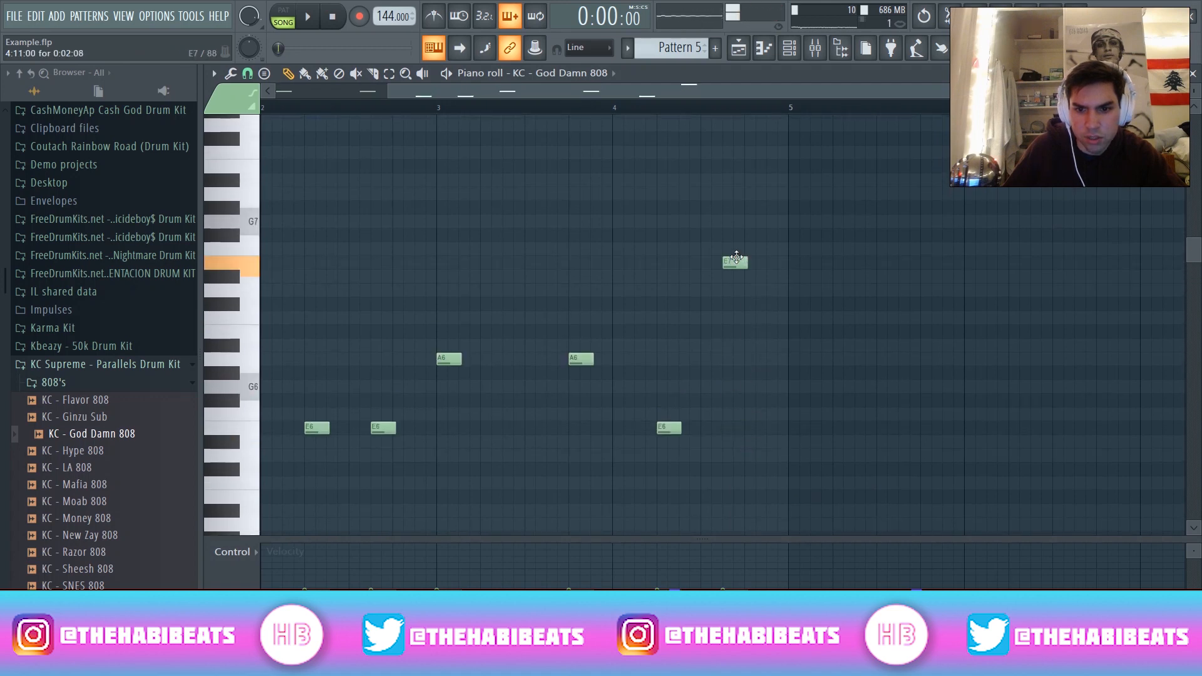
left_click(770, 264)
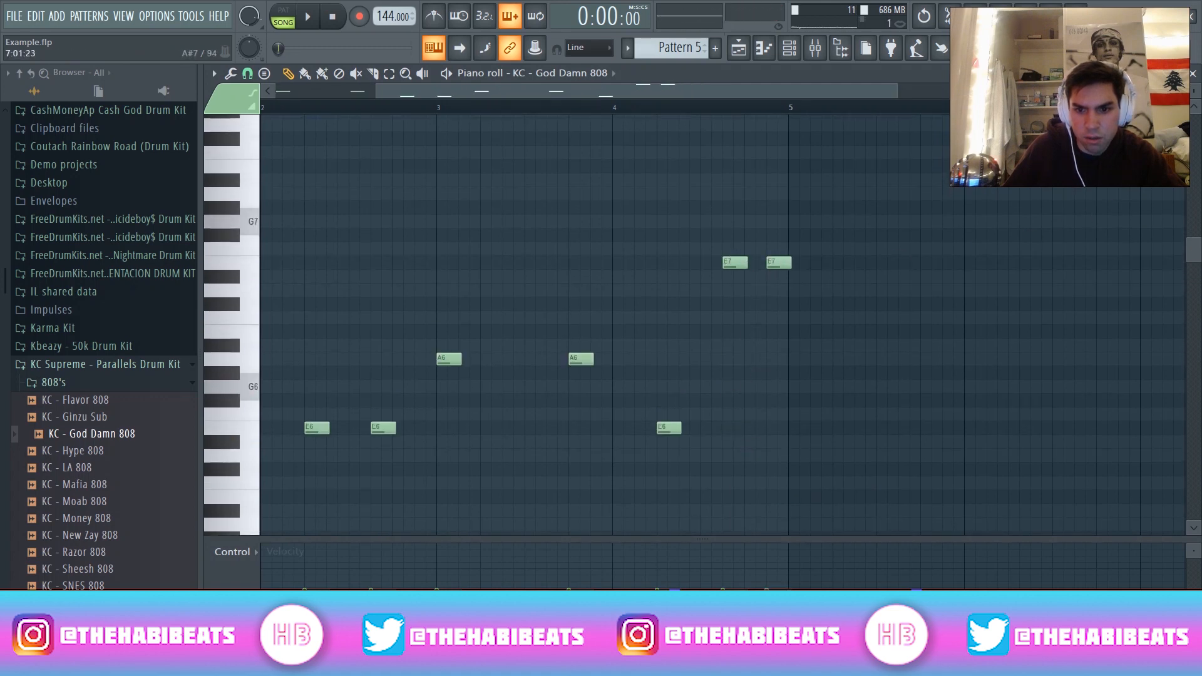
left_click(1193, 73)
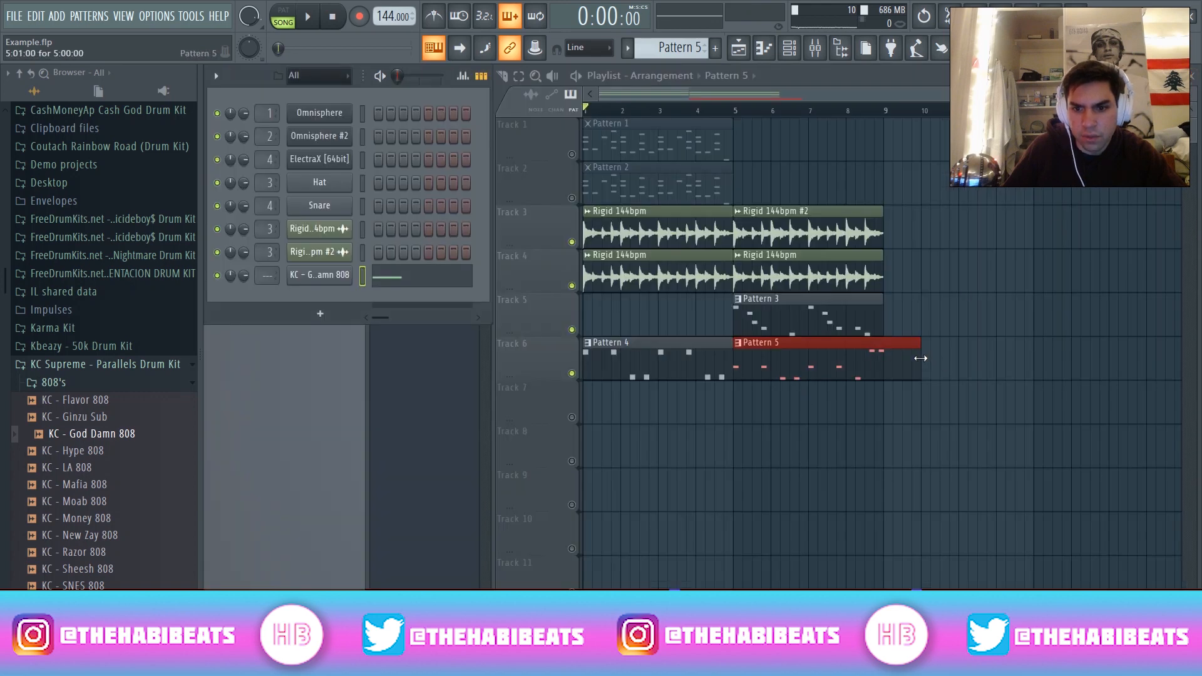
Trim the Pattern 5 clip to four bars, duplicate the bar 5–8 clips into bars 9–12, and play from bar 5.
left_click_drag(921, 358, 886, 358)
mouse_move(778, 408)
left_mouse_down()
mouse_move(793, 259)
mouse_move(822, 231)
mouse_move(961, 234)
mouse_move(944, 235)
left_mouse_up()
left_click(734, 112)
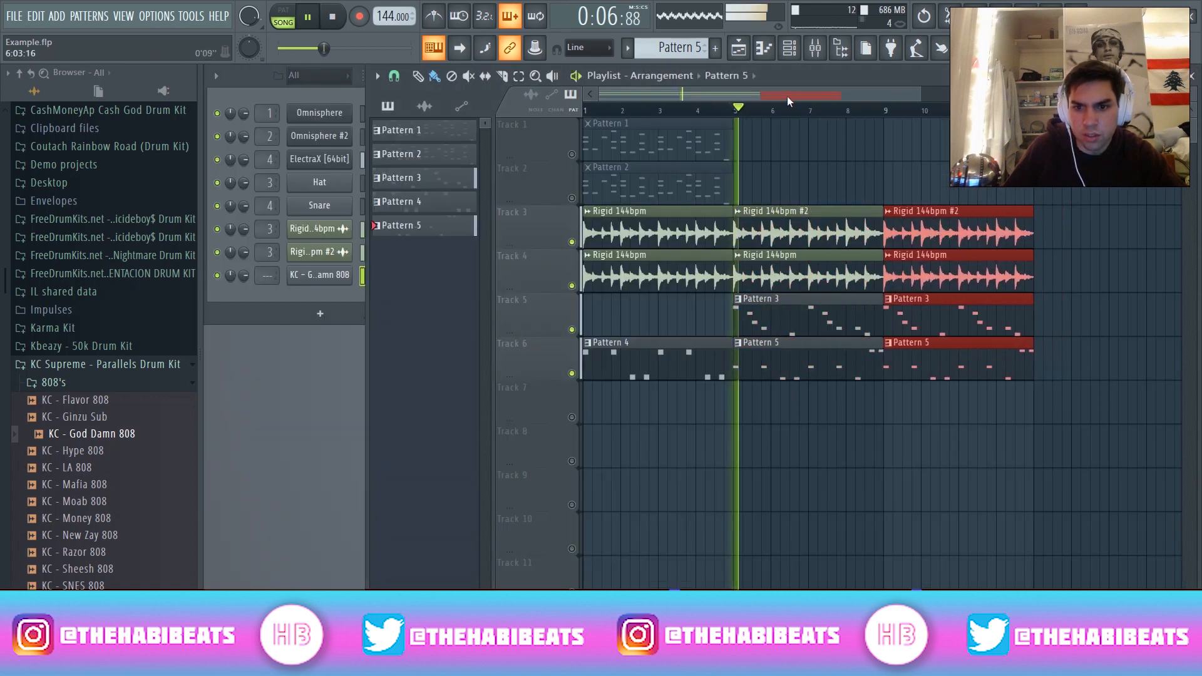
Transpose all 808 notes in Pattern 5 down one octave and stop playback.
double_click(738, 361)
key("ctrl+Down")
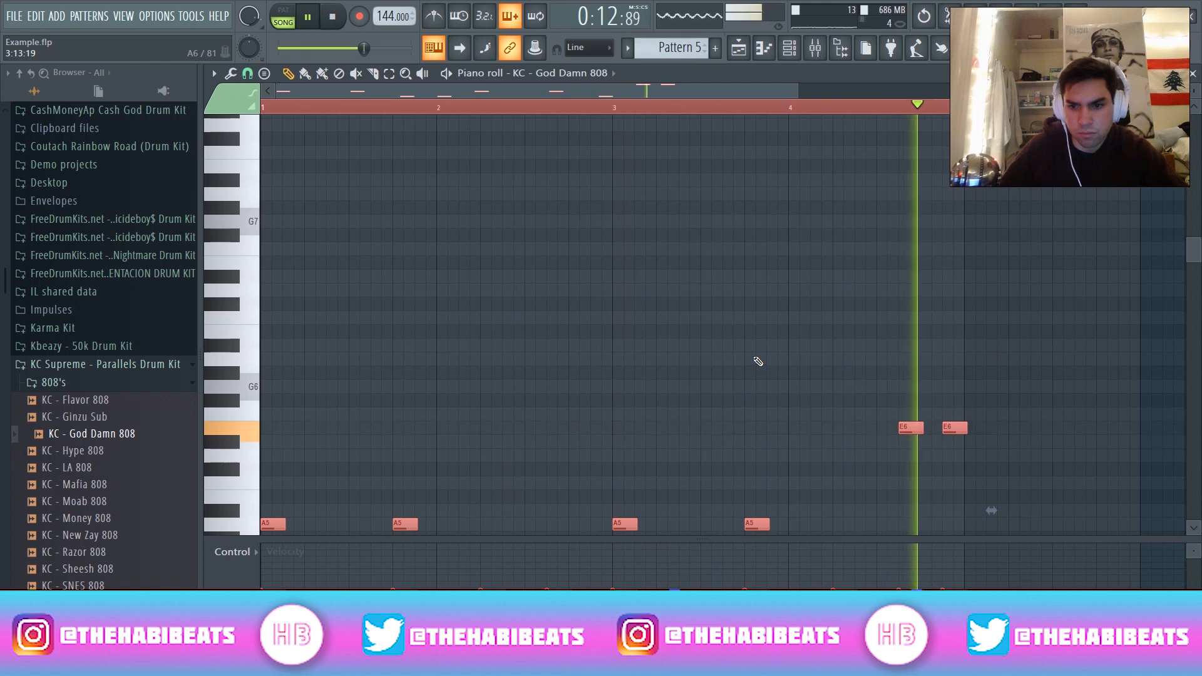
key("space")
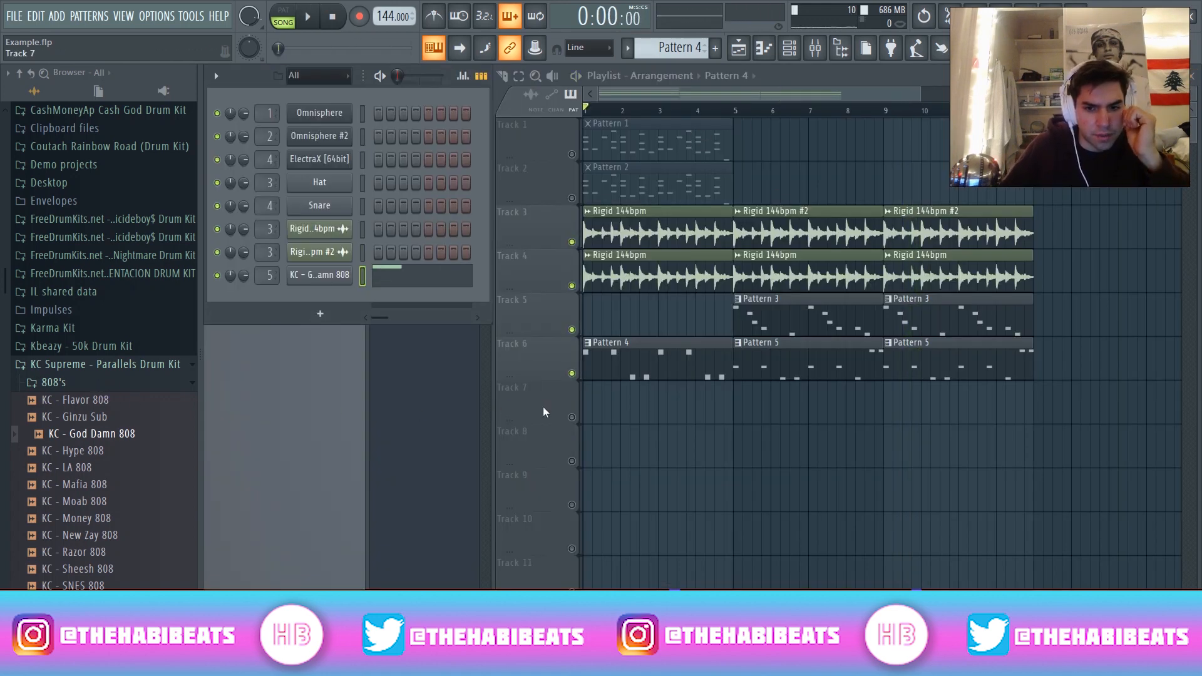
Unmute Tracks 7–10 and load rich hihat, the Luger Slap clap, the crazy kick, Crash (2), OpenHat (9) and KC - Wood Perc as channels.
left_click_drag(571, 418, 572, 462)
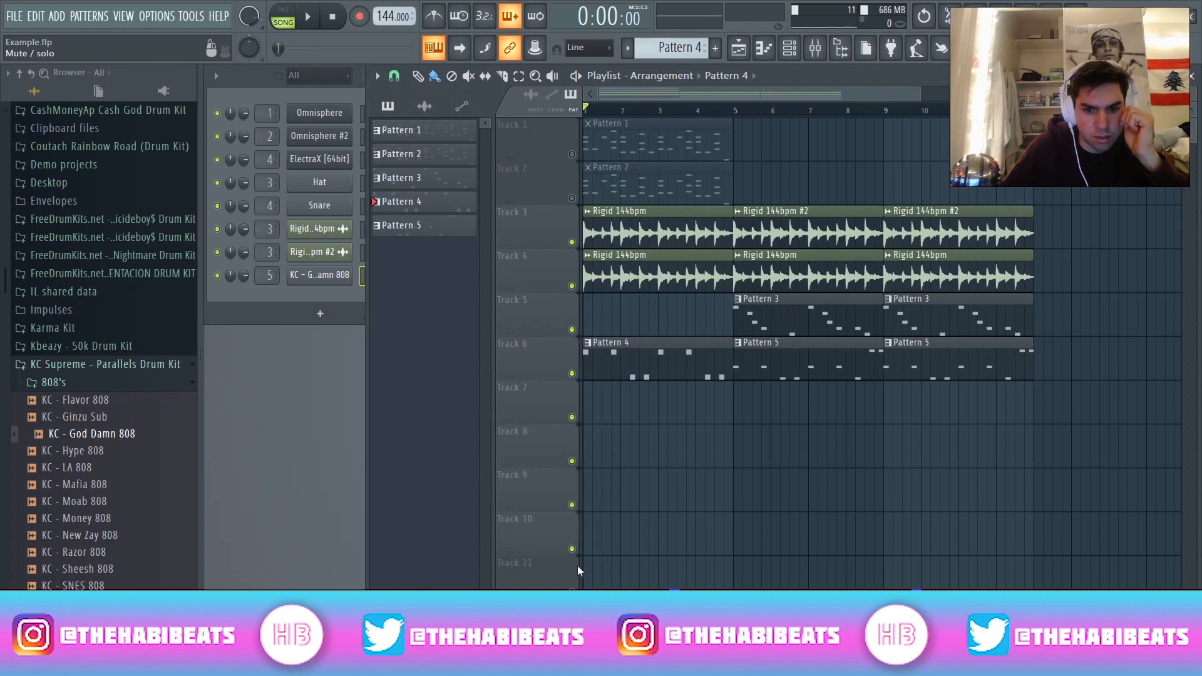
left_click(94, 384)
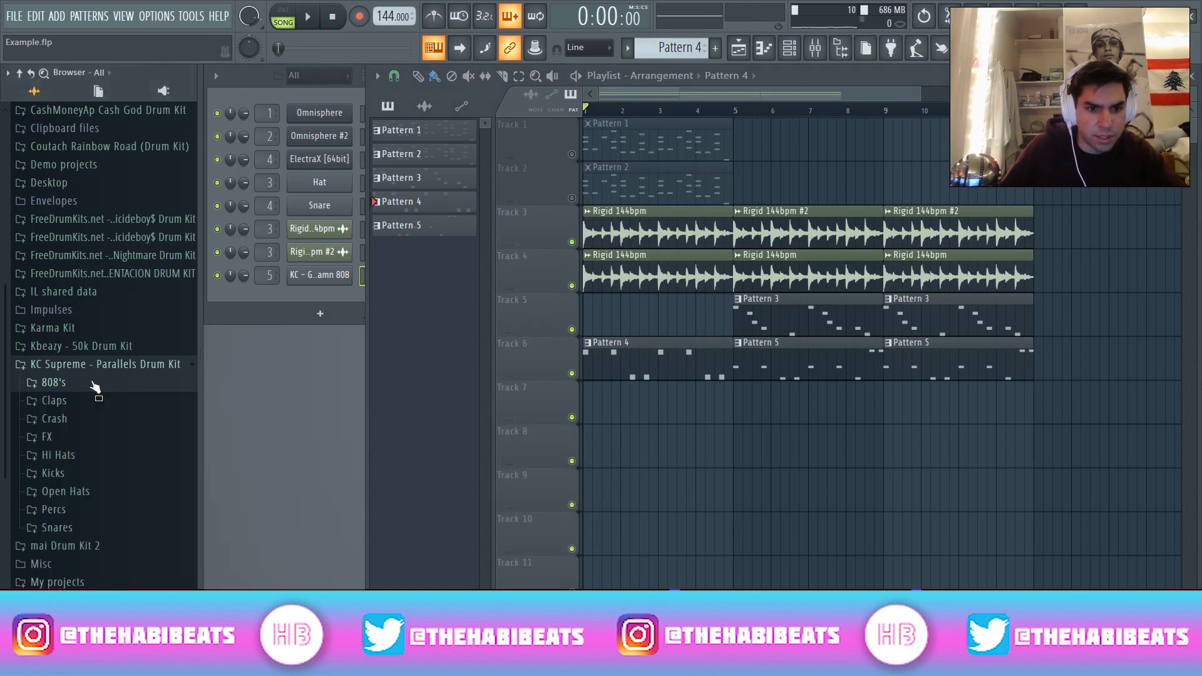
left_click(86, 401)
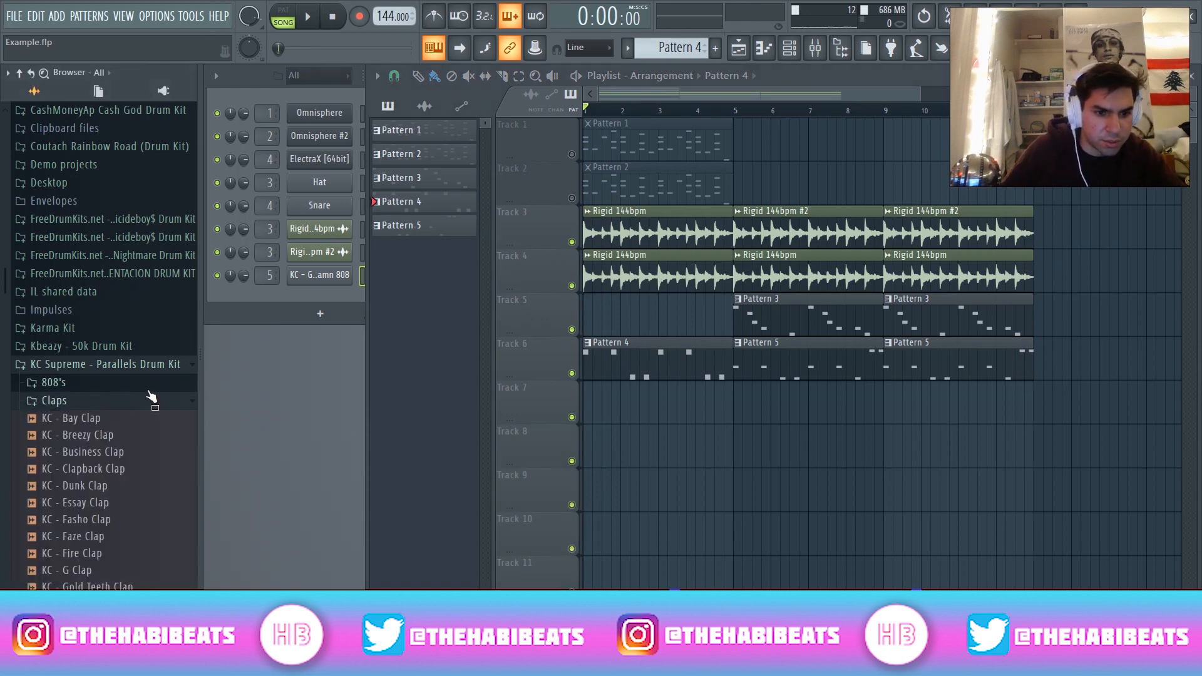
left_click(84, 405)
scroll(100, 413, "down", 3)
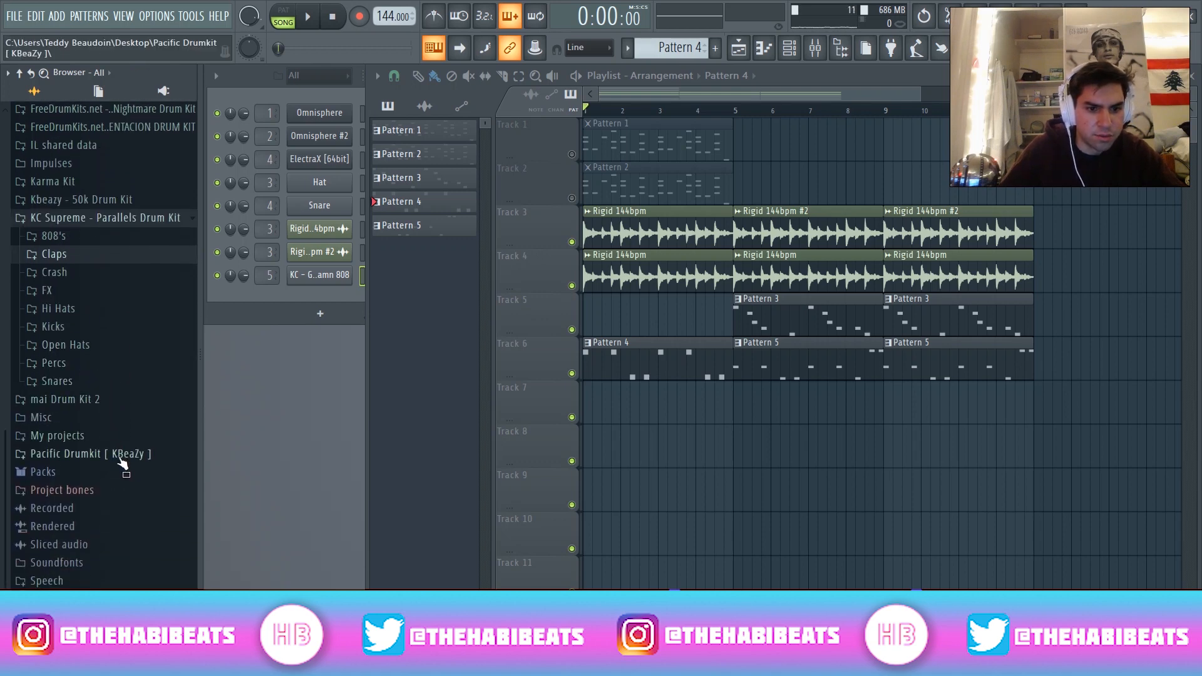
left_click(117, 456)
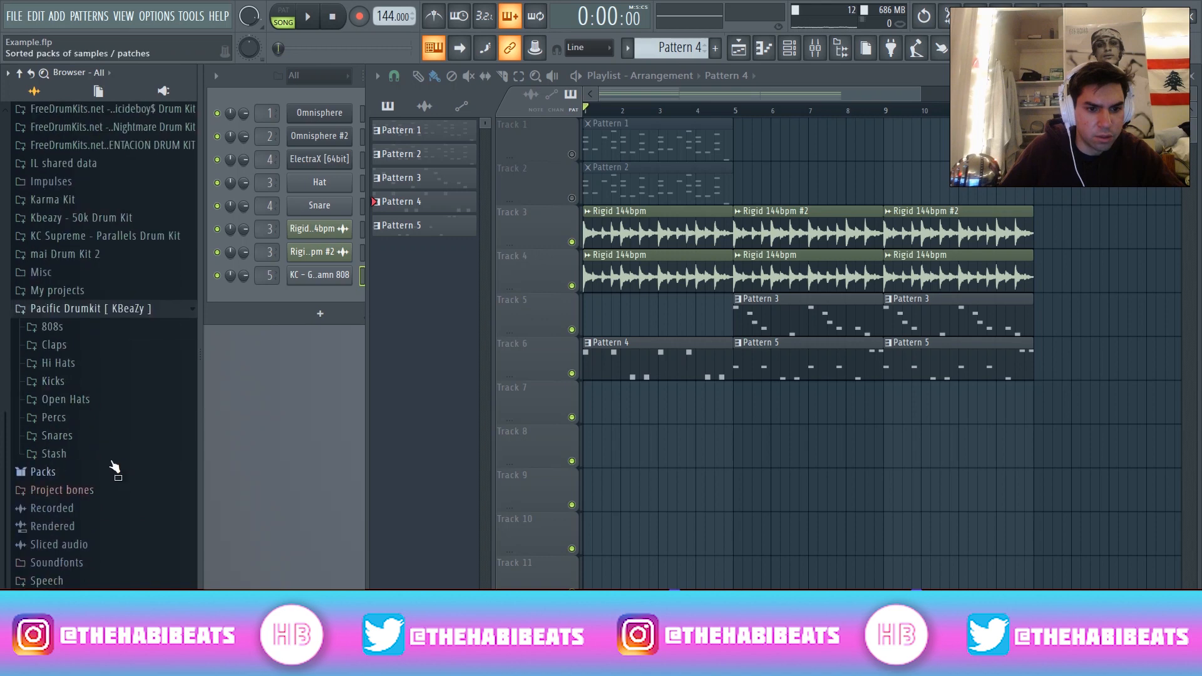
left_click(83, 456)
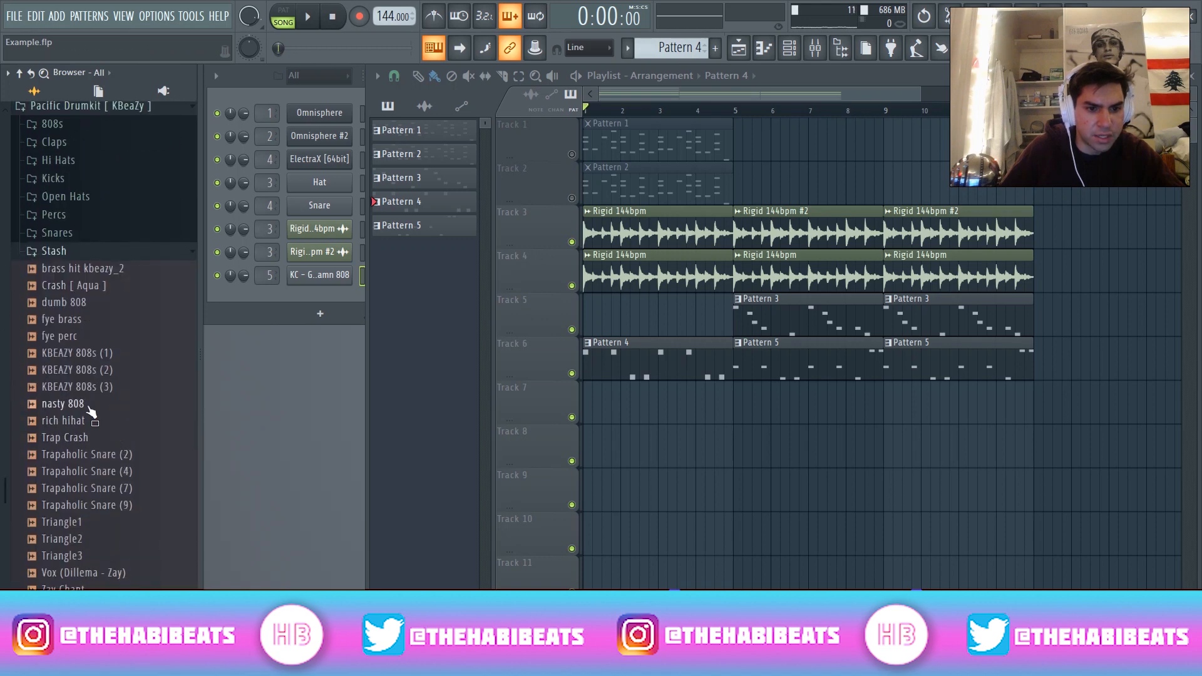
left_click_drag(113, 420, 304, 307)
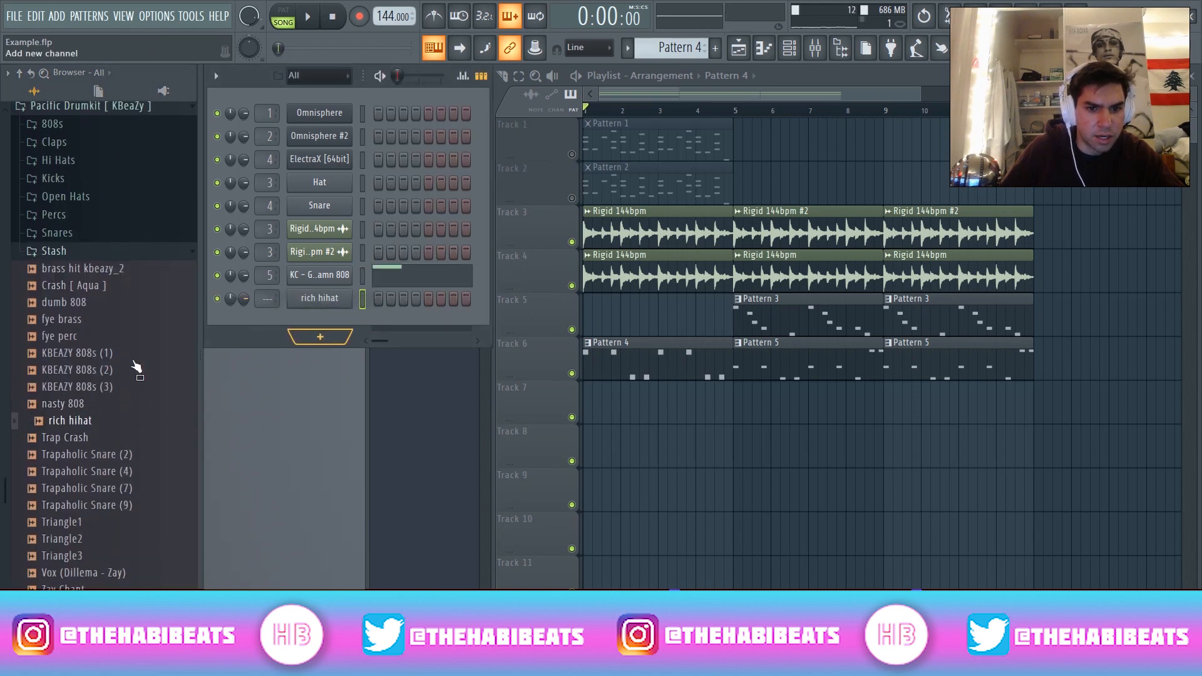
left_click(80, 255)
left_click(152, 436)
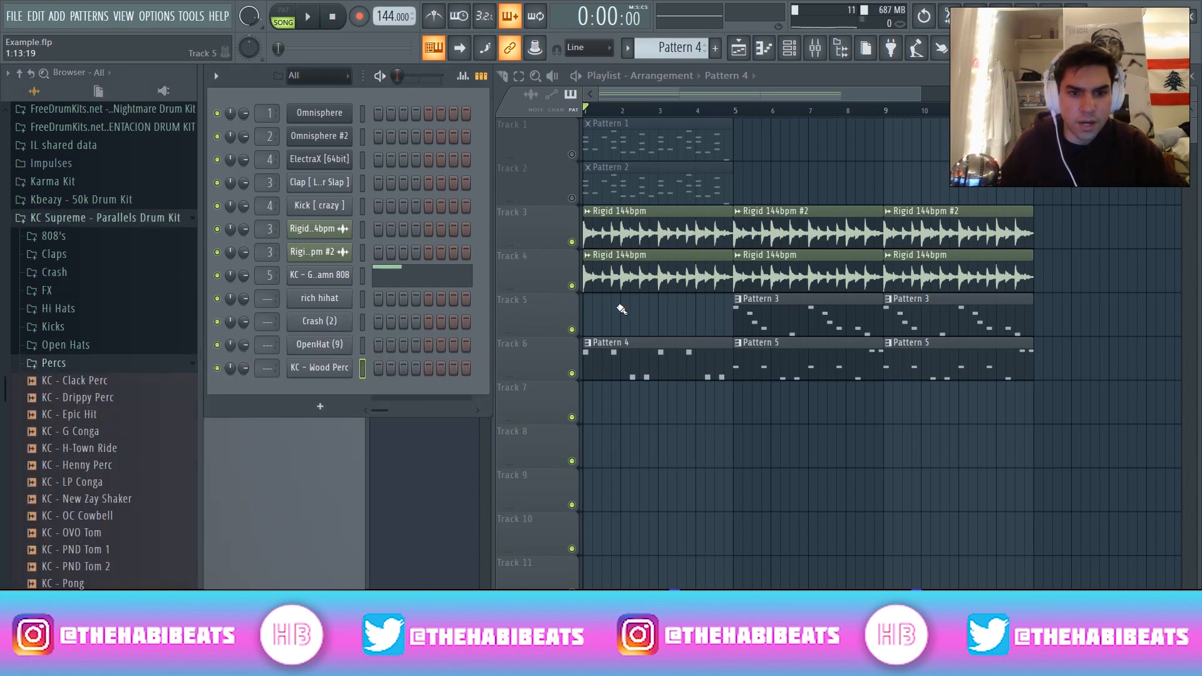
Create Pattern 6 and place its clip on Track 7 across bars 1–4.
left_click(717, 48)
key("Return")
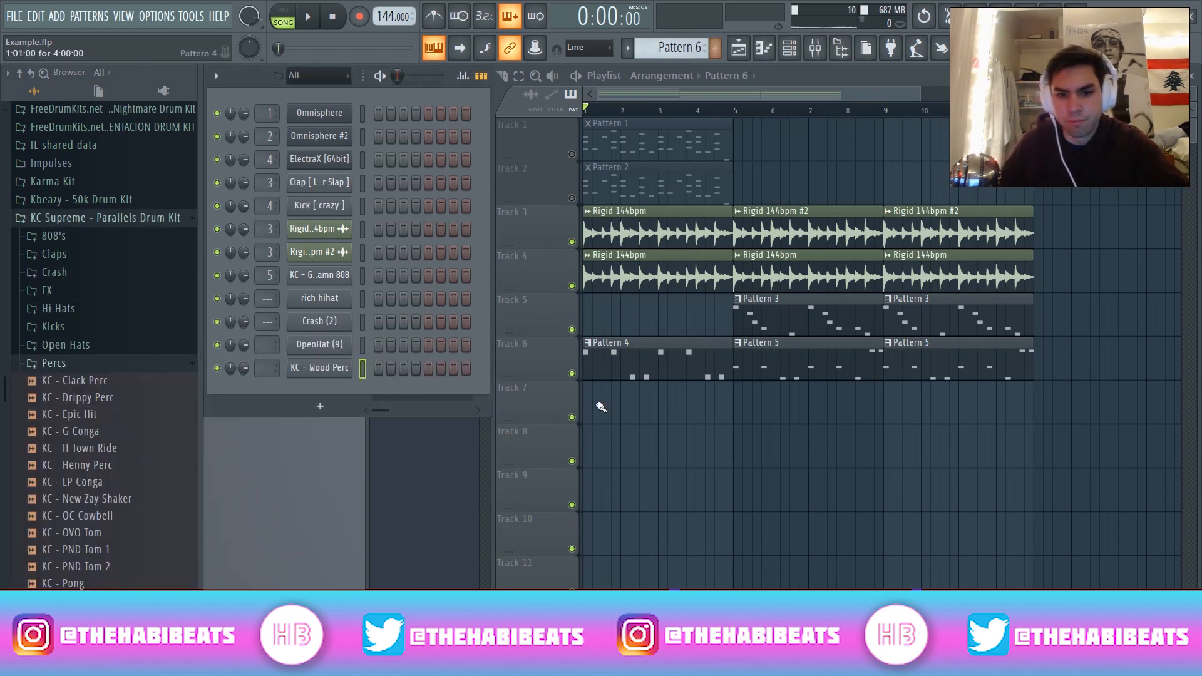
left_click(592, 417)
left_click_drag(615, 409, 729, 401)
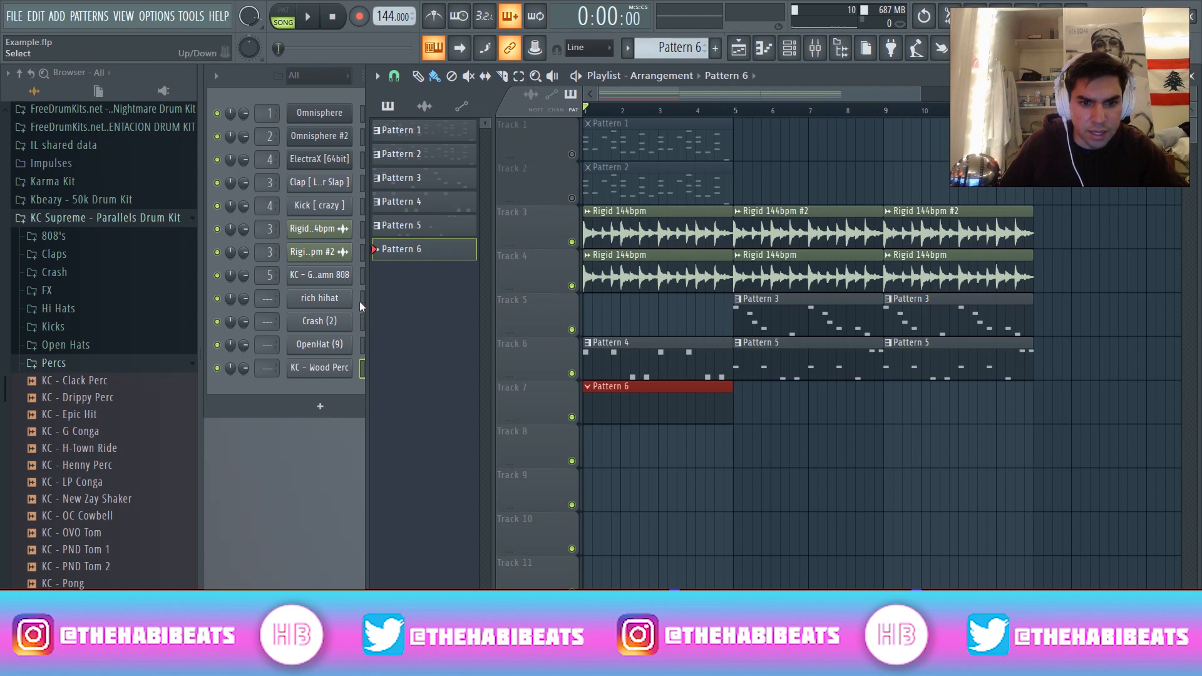
Add a C5 Luger Slap clap on the third beat of each of Pattern 6's four bars and preview it.
left_click(361, 182)
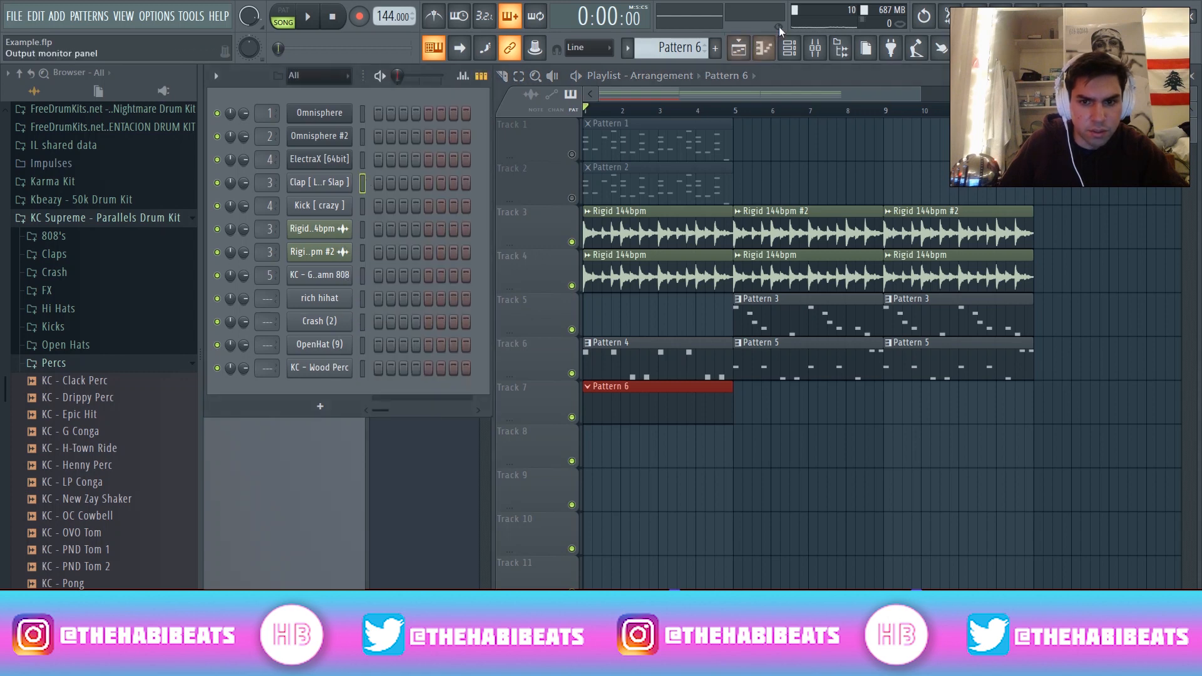
left_click(644, 412)
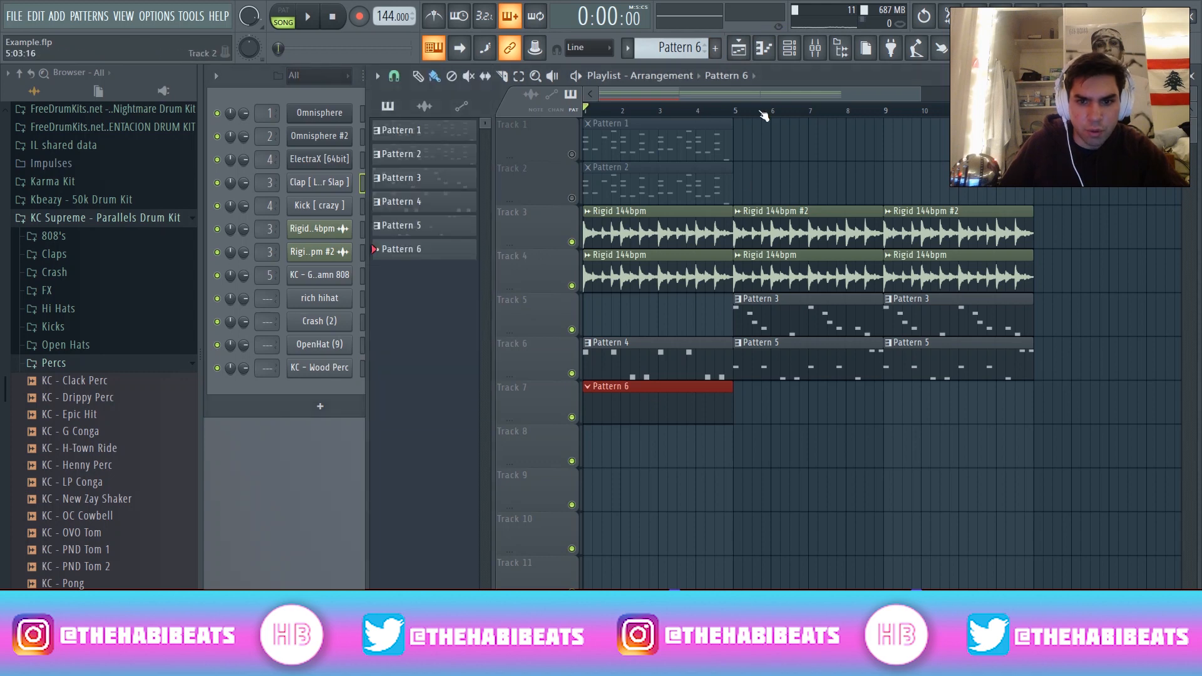
left_click(763, 51)
scroll(360, 346, "down", 4)
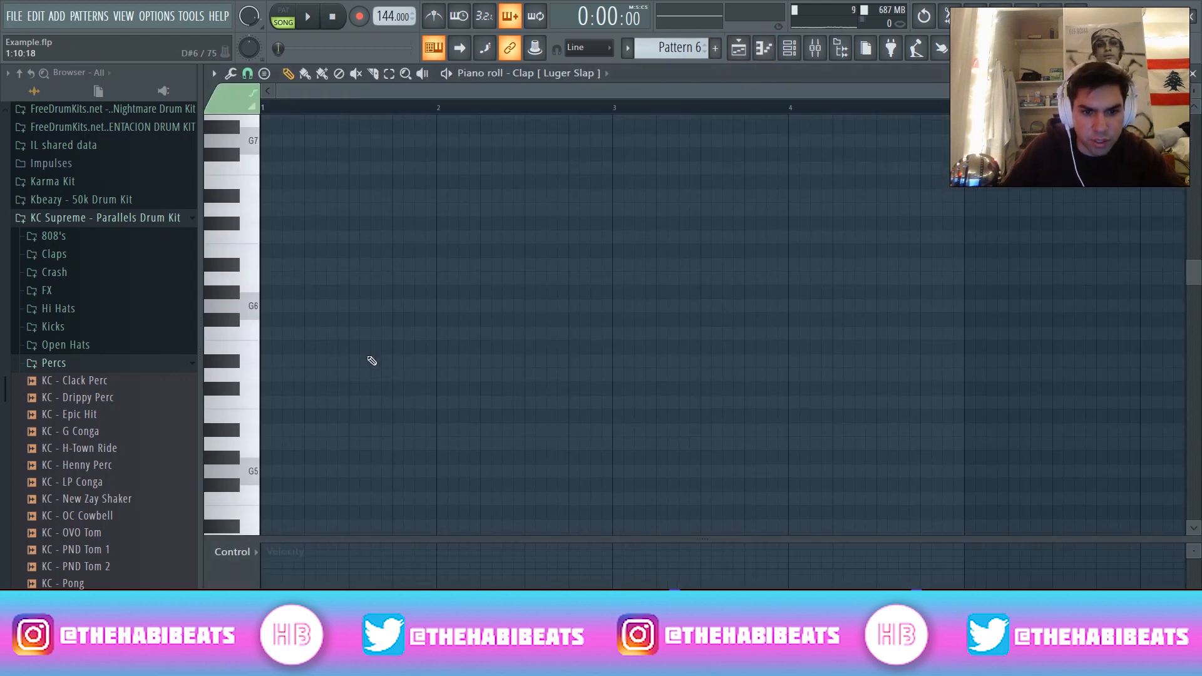
left_click(353, 360)
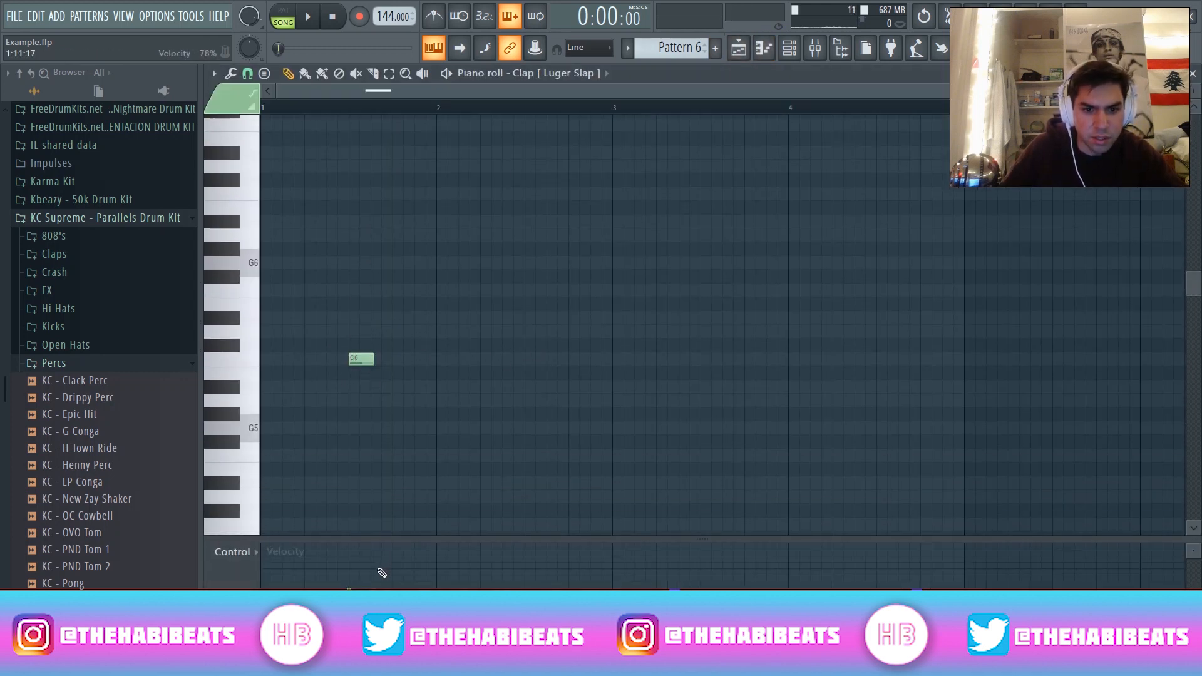
key("space")
left_click(533, 359)
left_click(706, 358)
left_click(882, 359)
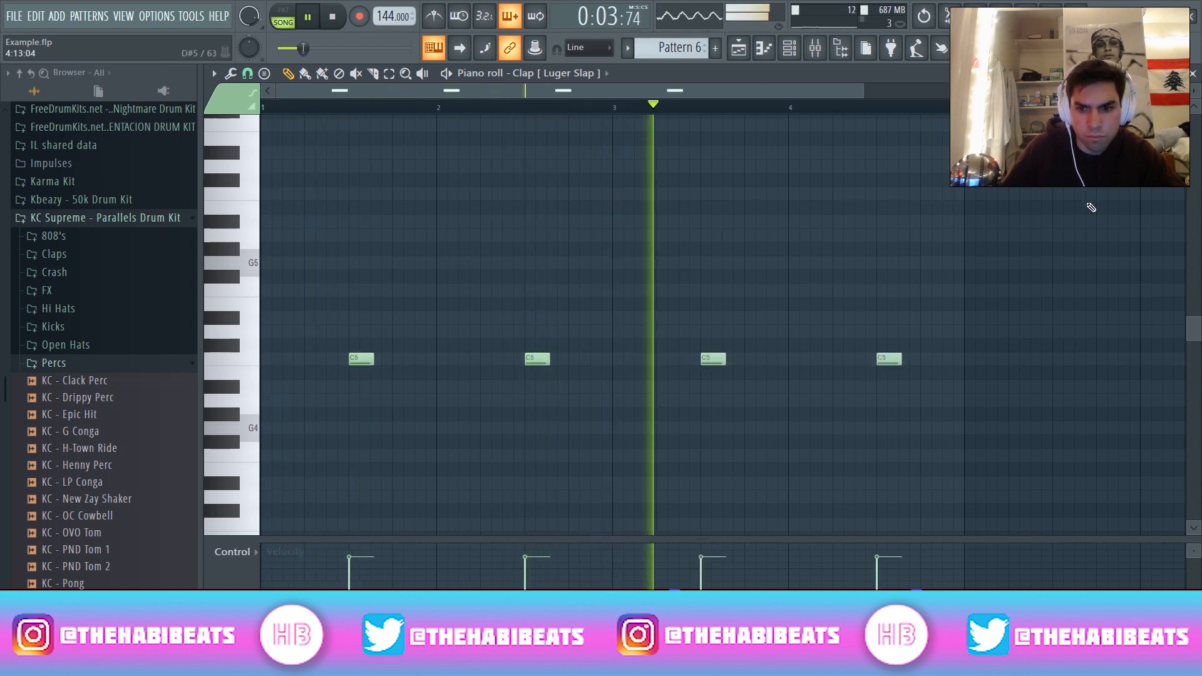
key("F5")
key("space")
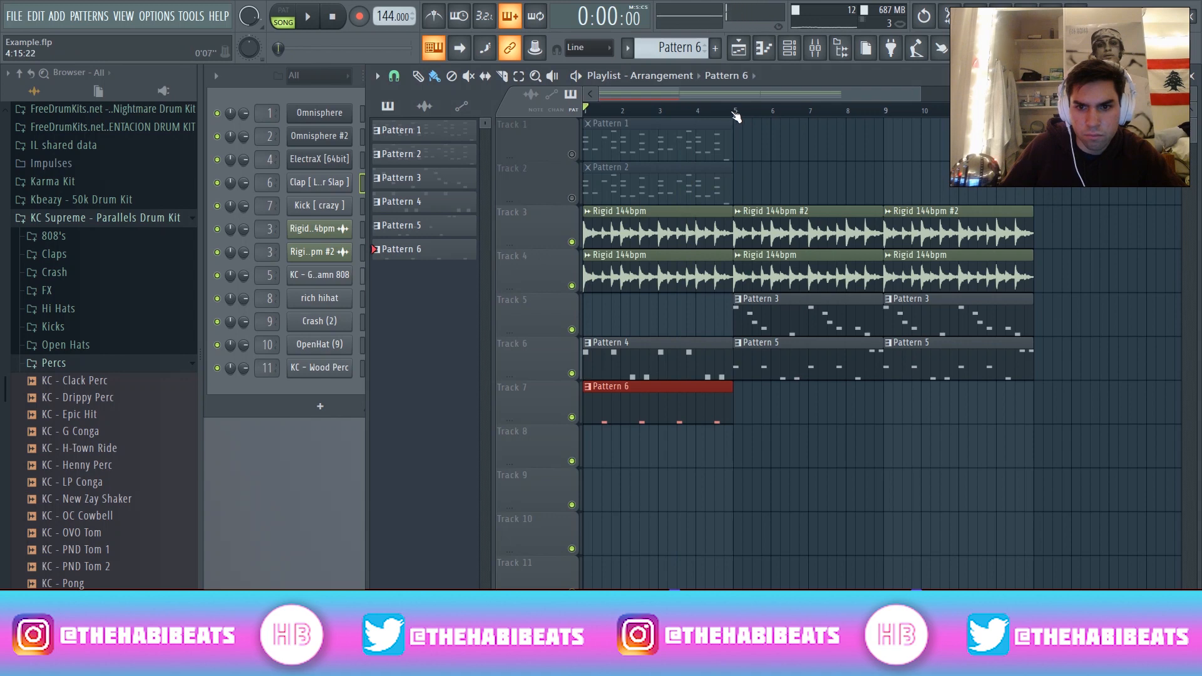
Set playback to loop bars 1–4 and add lower-velocity C5 Snare [ hit ] notes on the third beat of each bar in Pattern 7.
left_click_drag(736, 116, 372, 127)
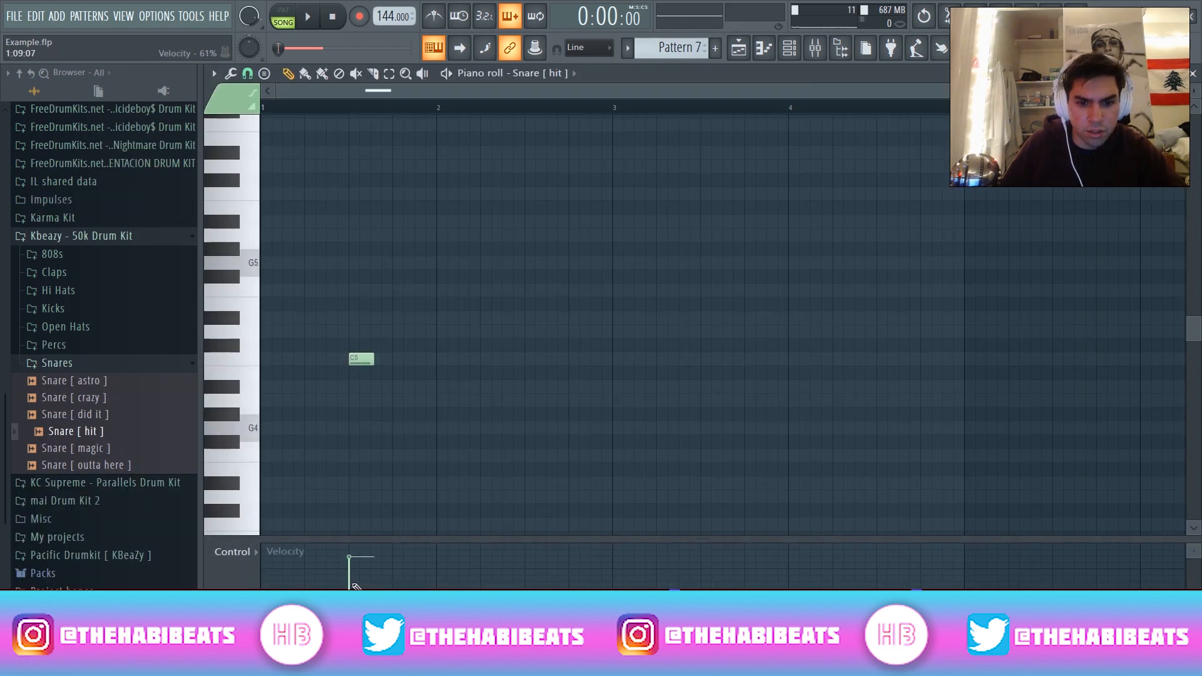
left_click(354, 587)
key("space")
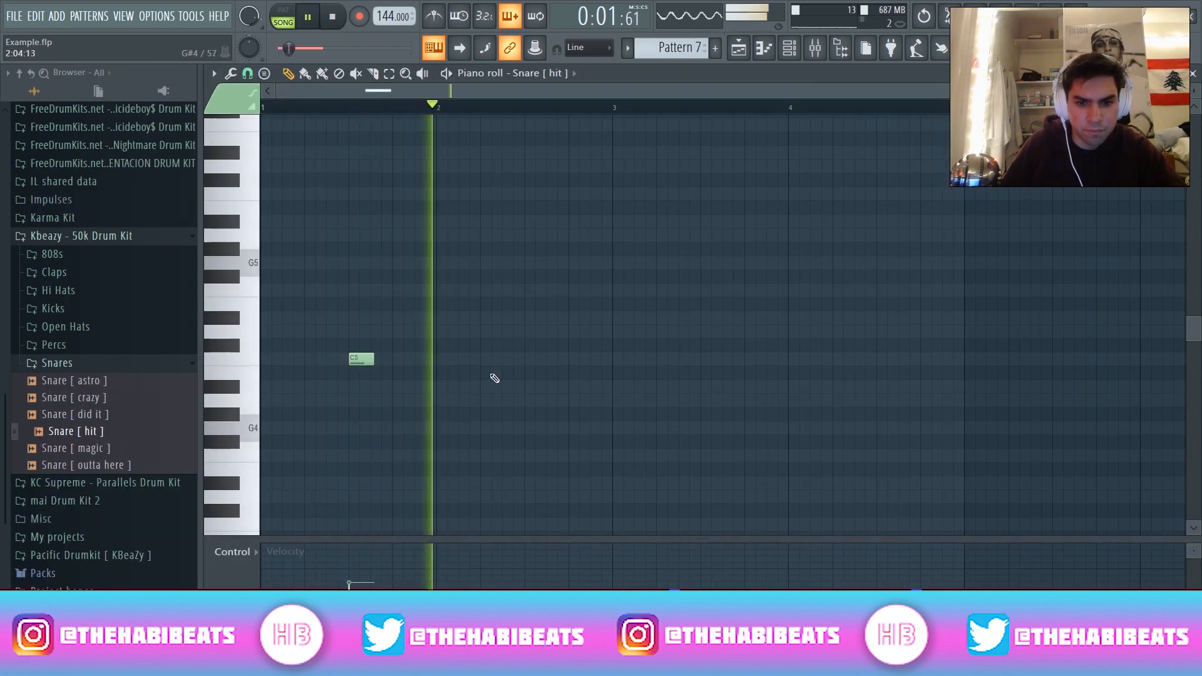
left_click(529, 359)
left_click(708, 359)
left_click(870, 359)
key("F7")
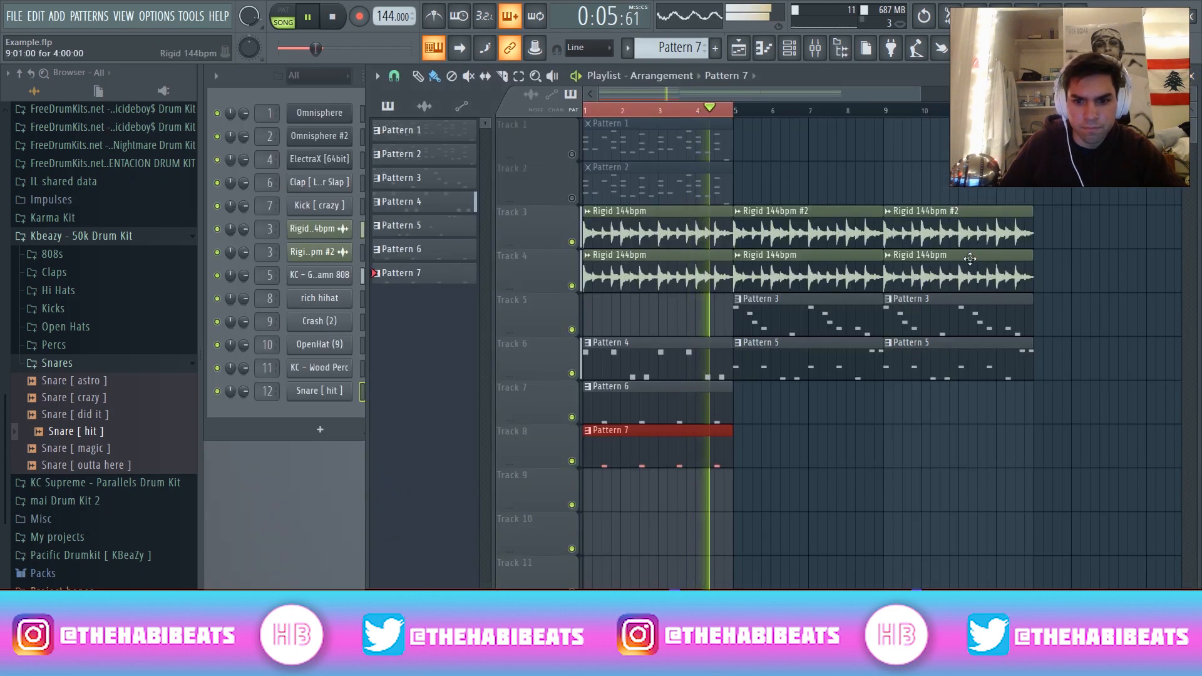
key("space")
Create Pattern 8 for the rich hihat and place its clip on Track 9 across bars 1–4.
left_click(361, 299)
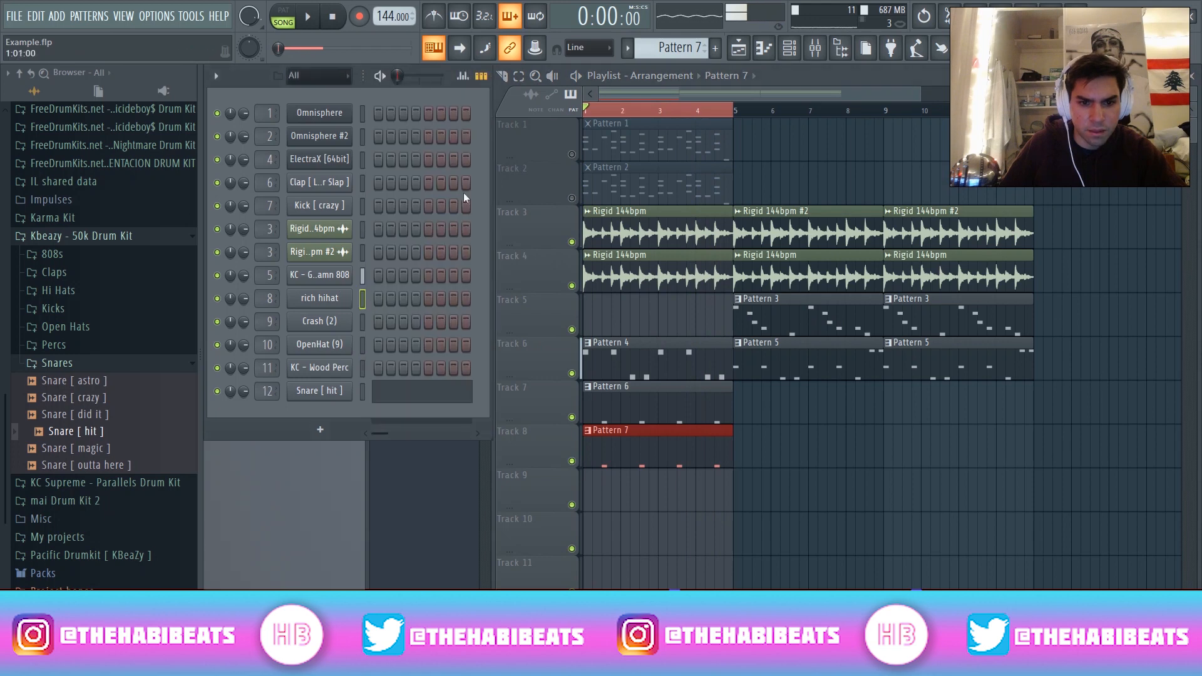
left_click(717, 48)
key("Return")
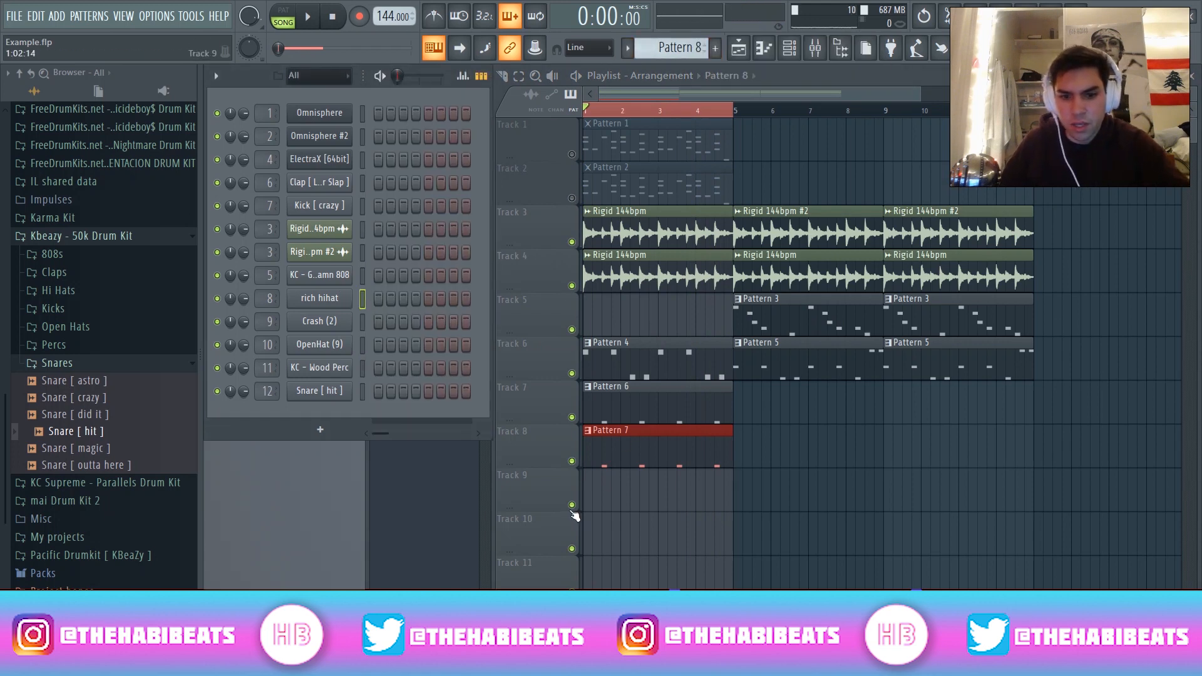
left_click(588, 500)
left_click_drag(615, 489, 719, 486)
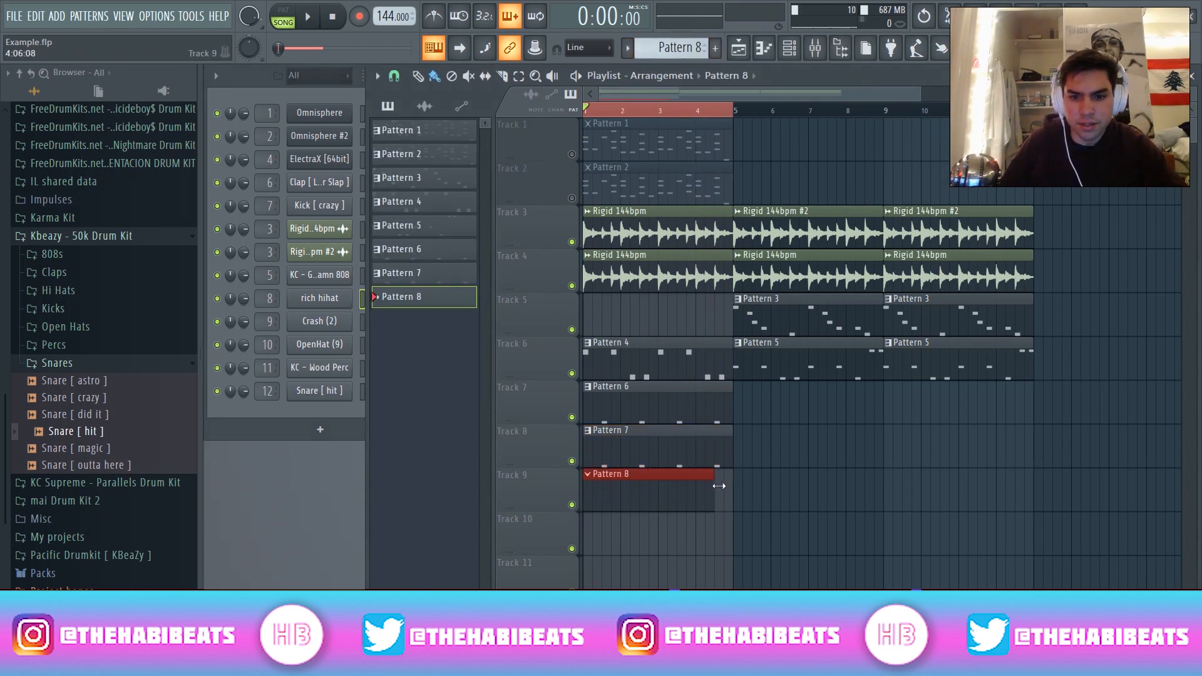
Fill all four bars of Pattern 8 with short rich hihat C5 notes every eighth note and preview the loop.
left_click(766, 50)
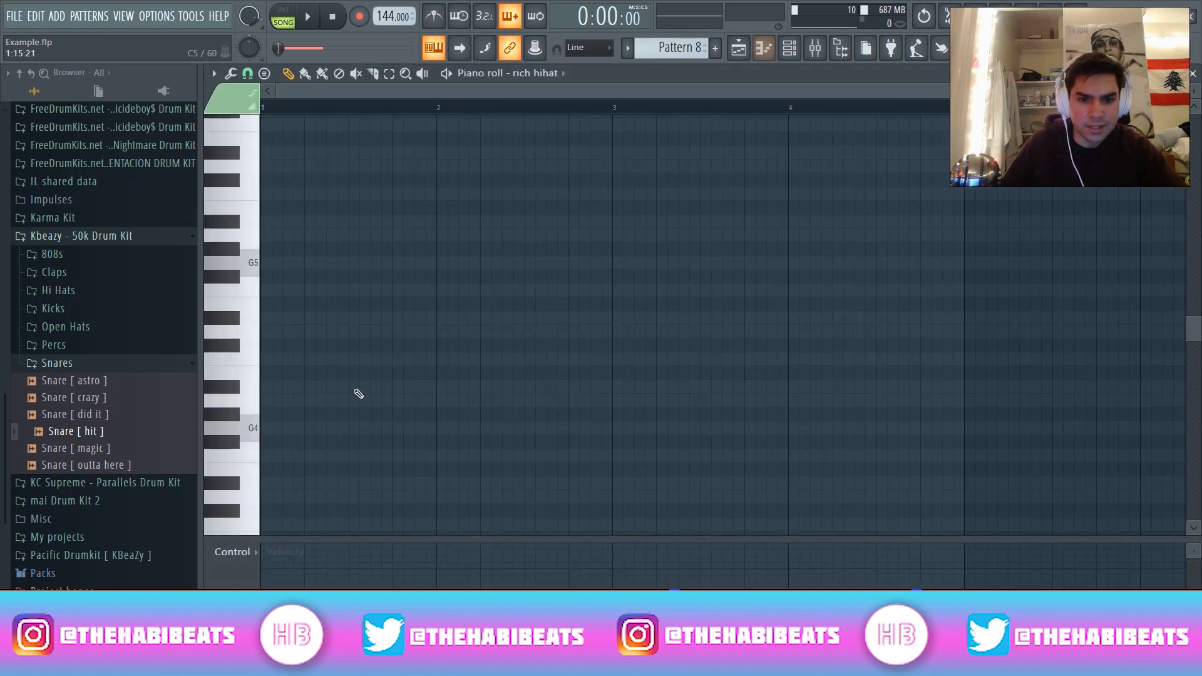
left_click(275, 360)
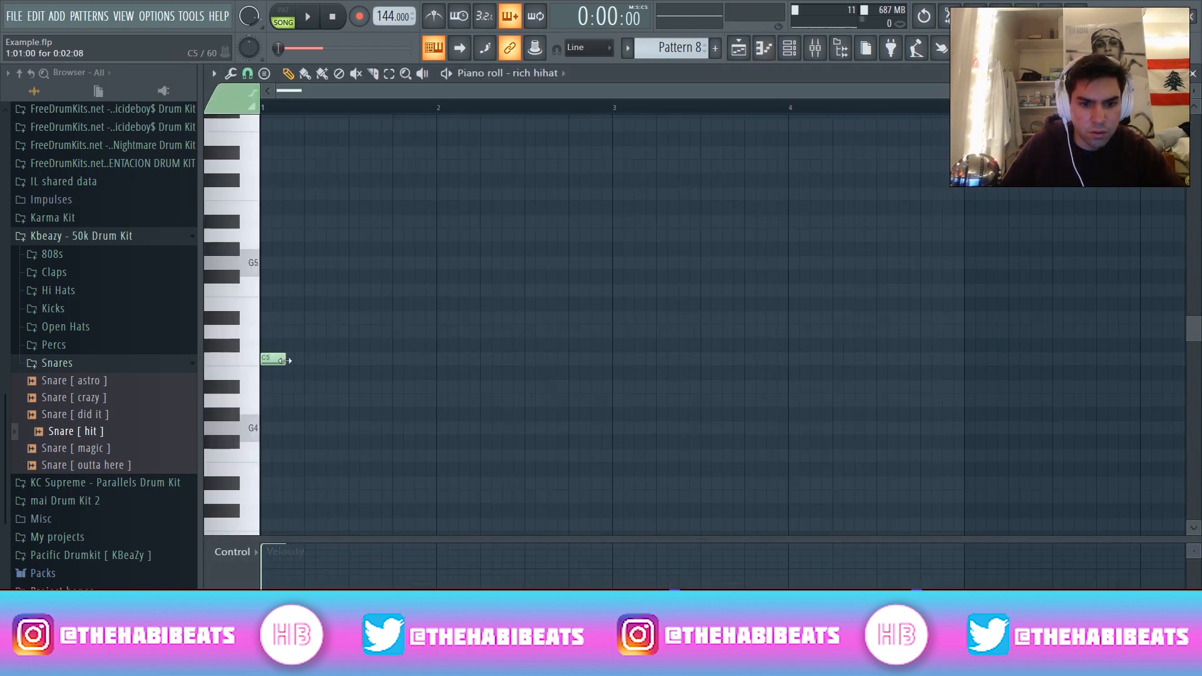
left_click(292, 360)
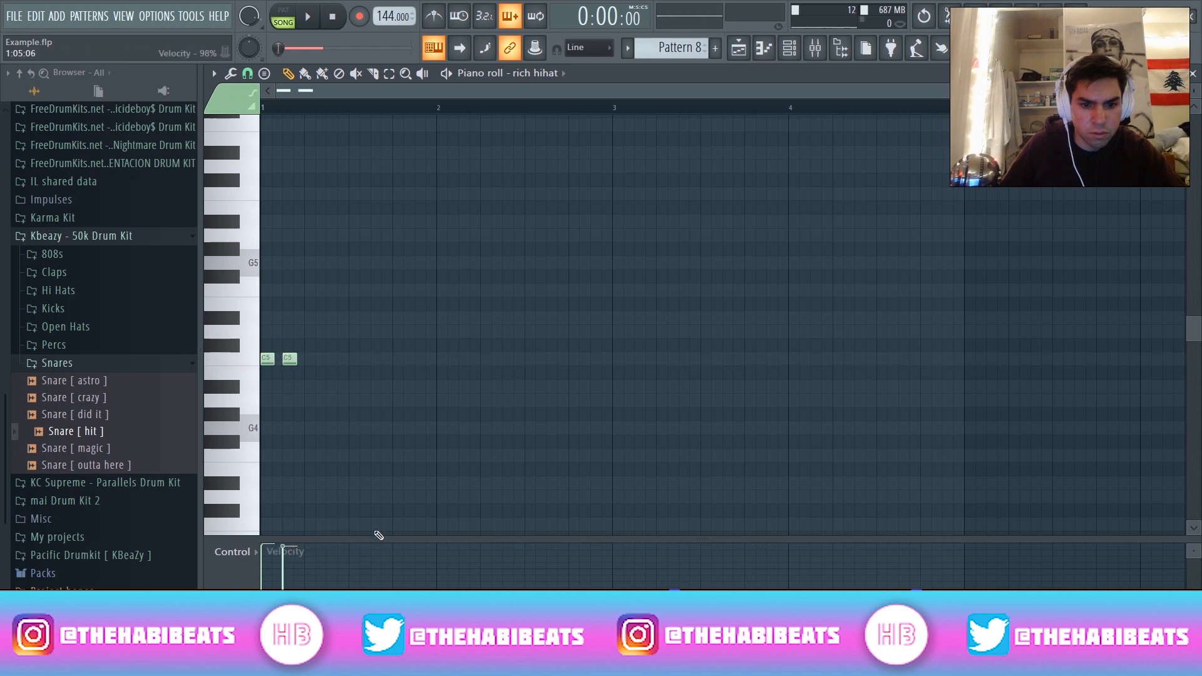
key("ctrl+Return")
left_click_drag(440, 111, 307, 114)
key("ctrl+b")
key("ctrl+b")
key("ctrl+b")
key("ctrl+b")
key("ctrl+b")
key("ctrl+b")
key("ctrl+b")
key("ctrl+b")
key("ctrl+b")
key("ctrl+b")
key("ctrl+b")
key("ctrl+b")
key("ctrl+b")
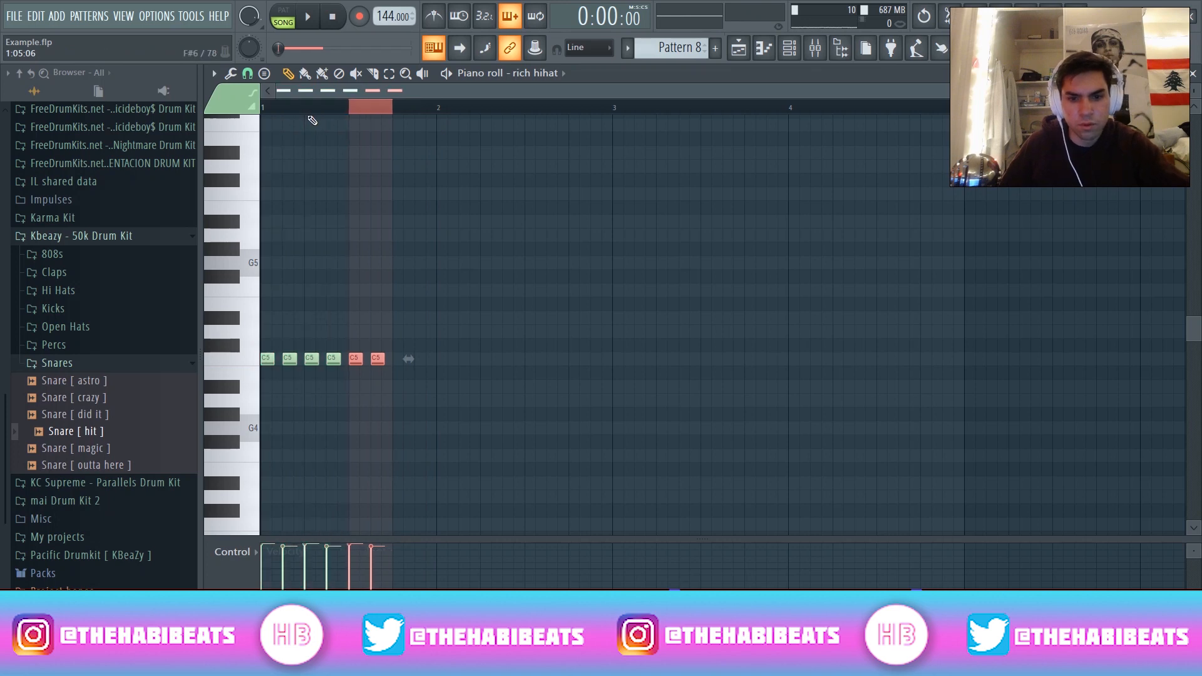
key("ctrl+b")
key("ctrl+b")
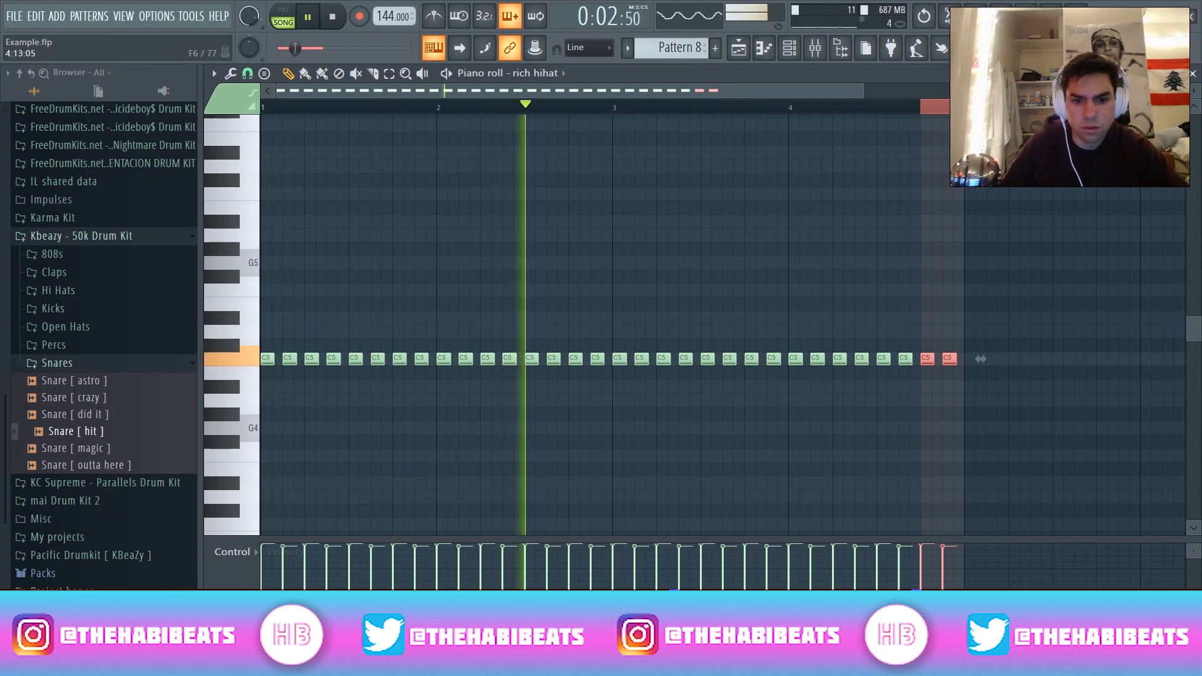
left_click(1193, 73)
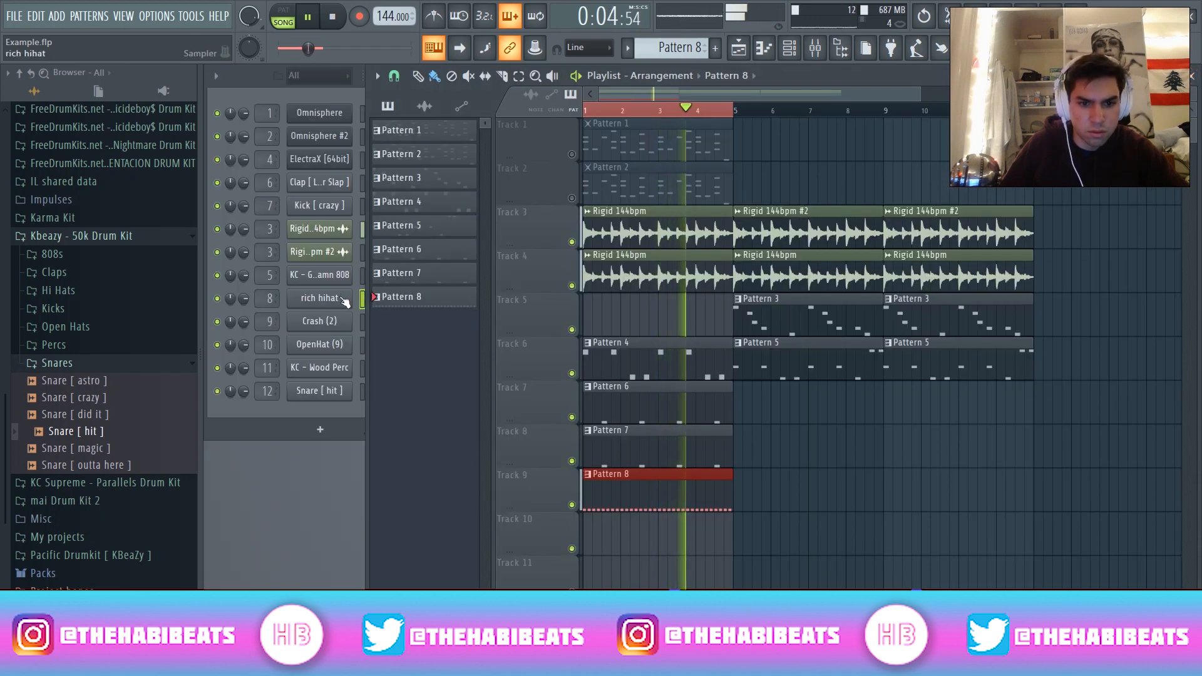
key("space")
Create Pattern 9 for KC - Wood Perc and place its clip on Track 10 across bars 1–4.
left_click(361, 375)
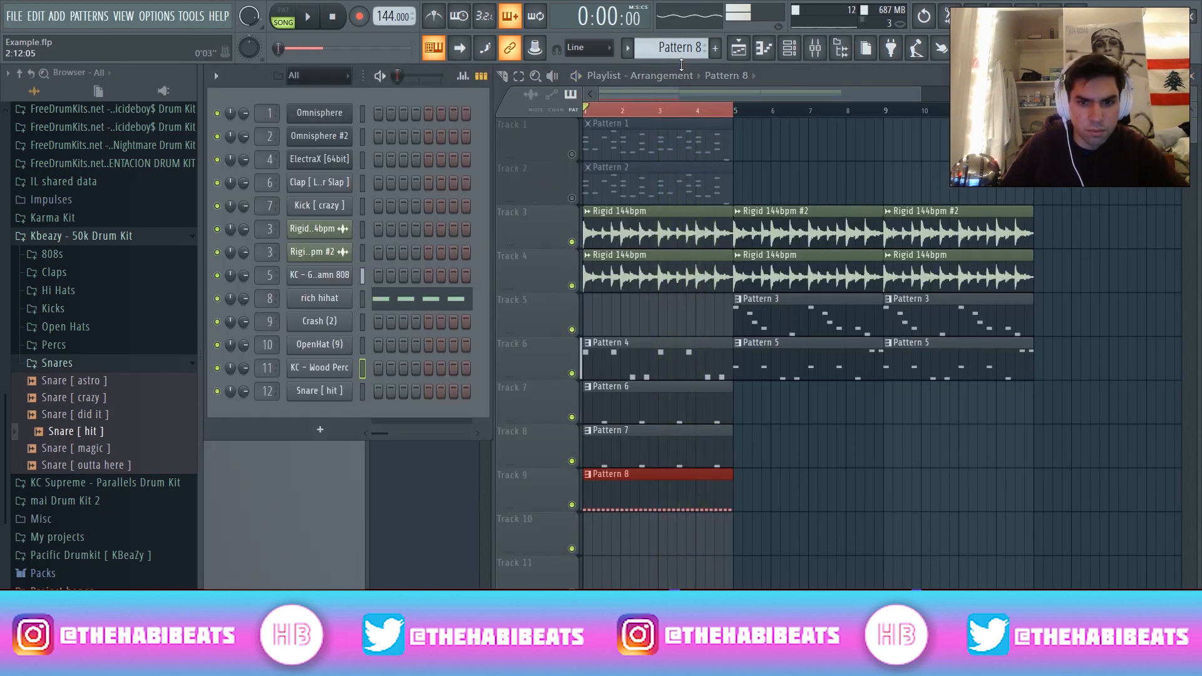
left_click(717, 50)
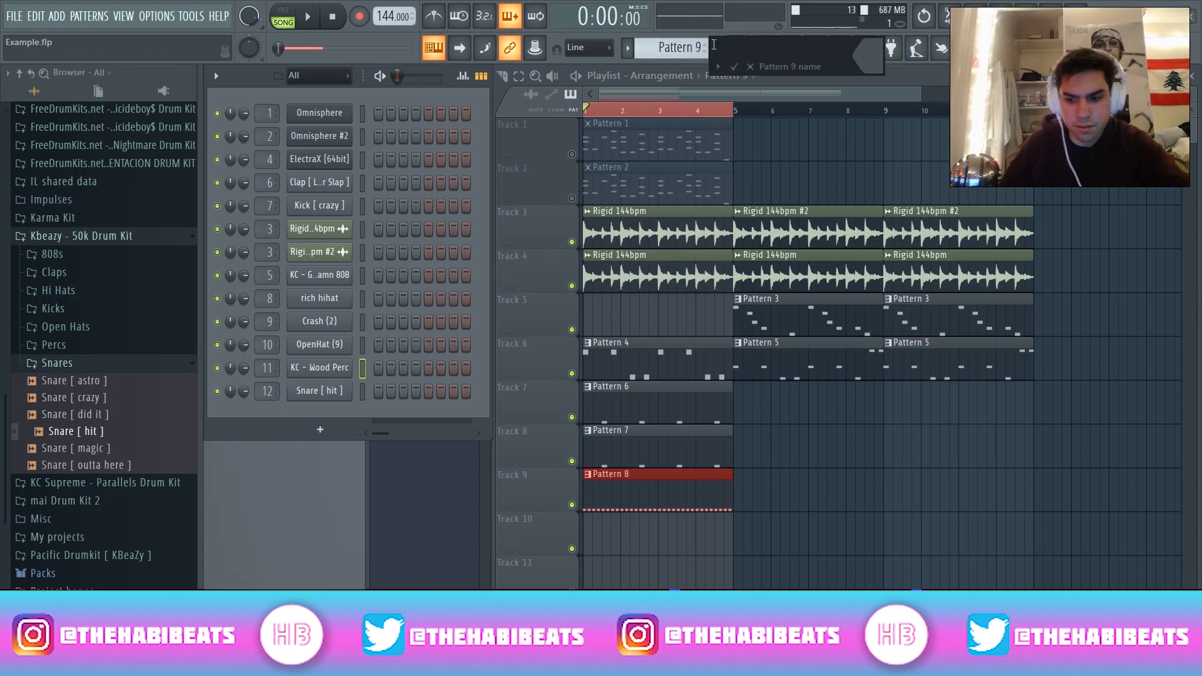
left_click(589, 532)
left_click_drag(620, 527, 734, 527)
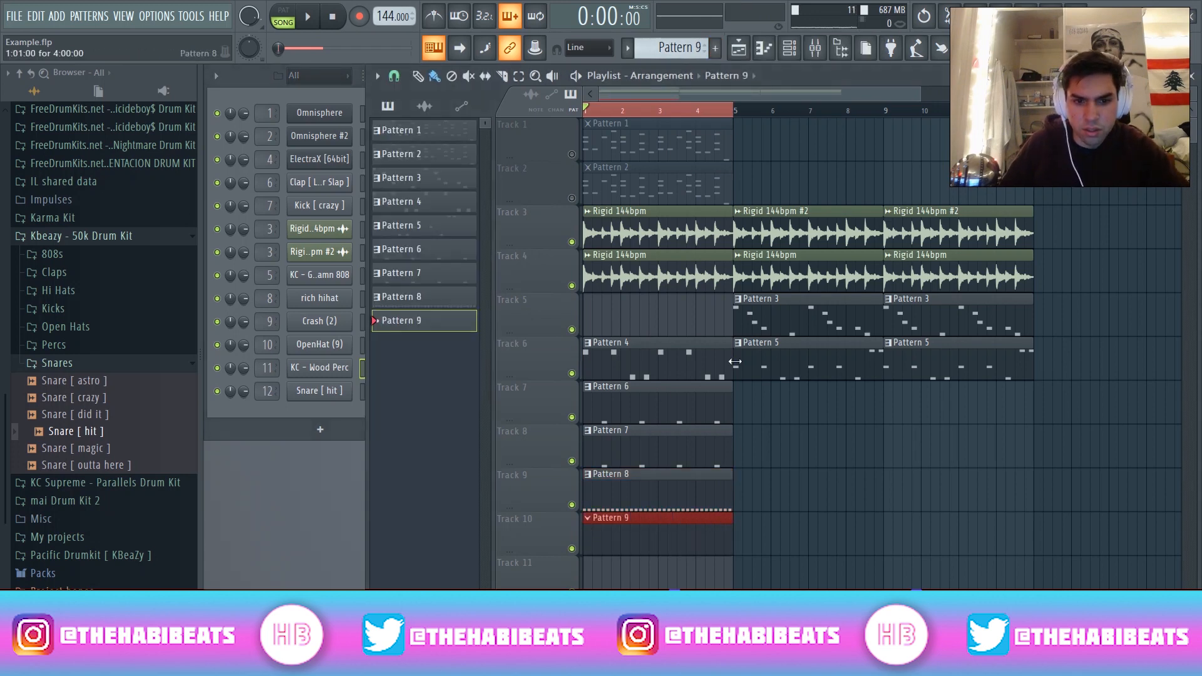
Add KC - Wood Perc C5 notes on the last eighth of bars 1 and 3 and the second eighth of bars 2 and 4.
left_click(763, 50)
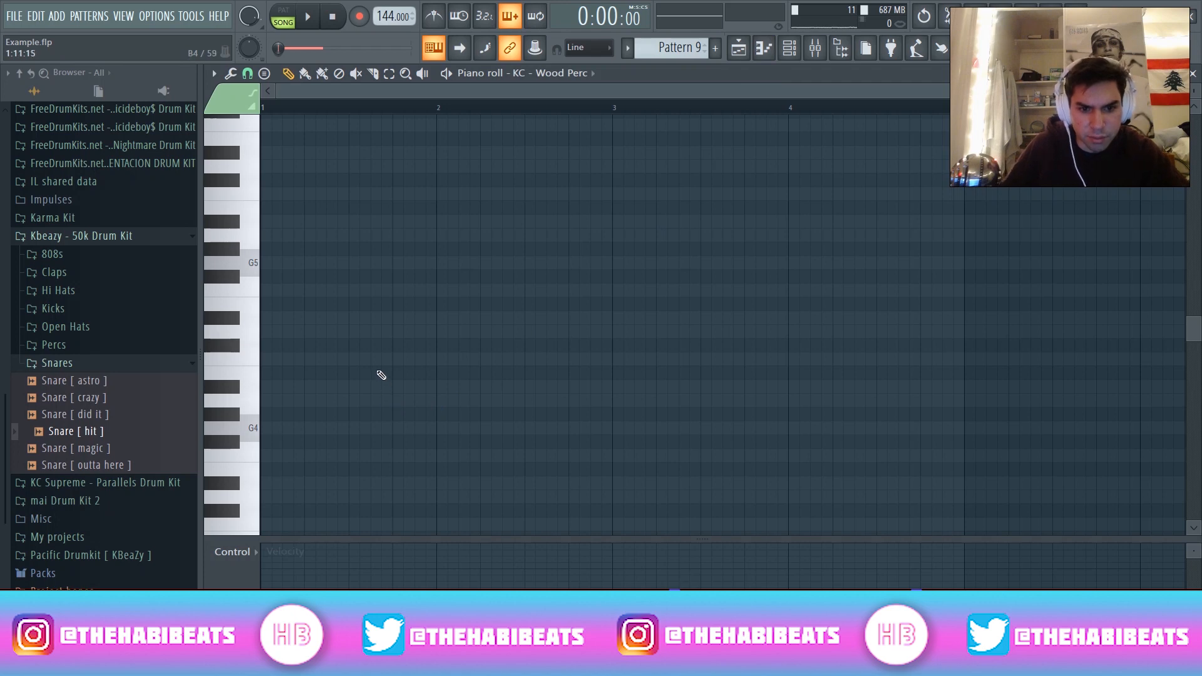
key("space")
left_click(419, 359)
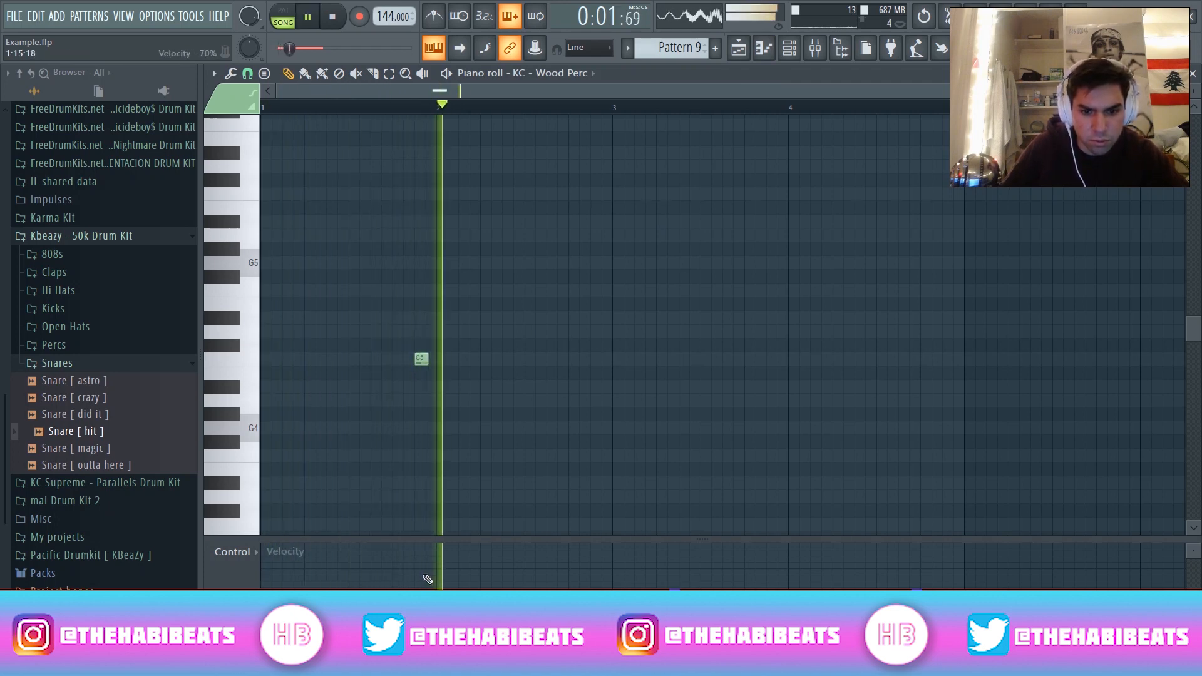
left_click(464, 359)
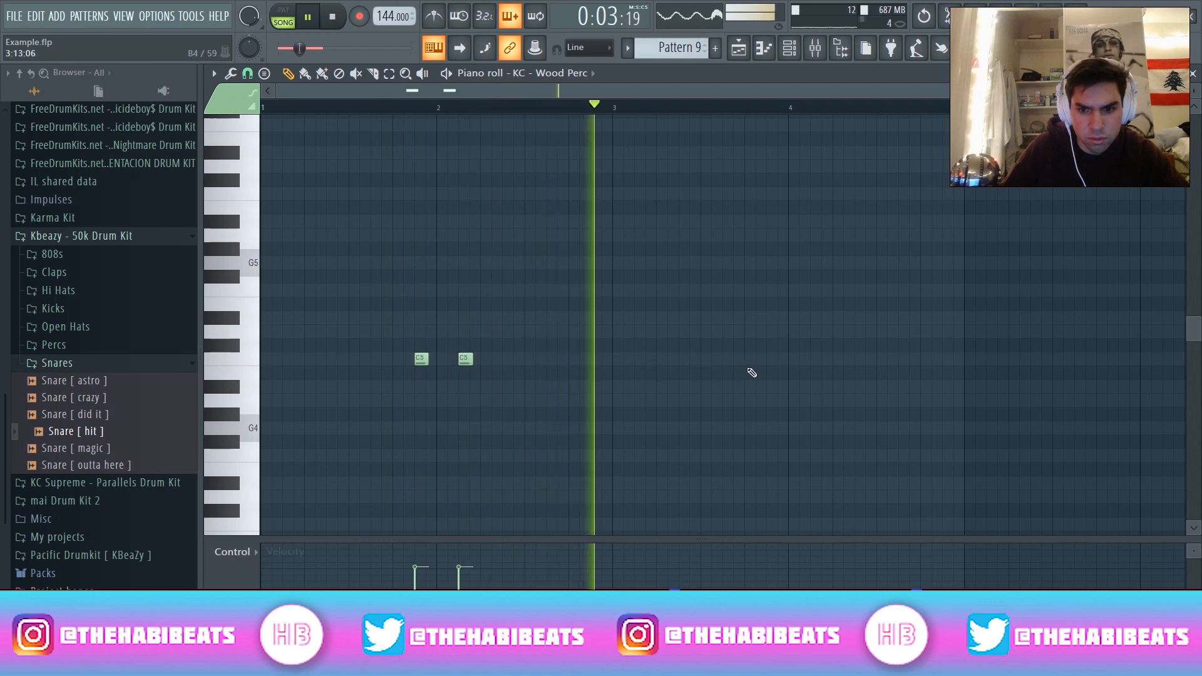
left_click(773, 358)
left_click(817, 359)
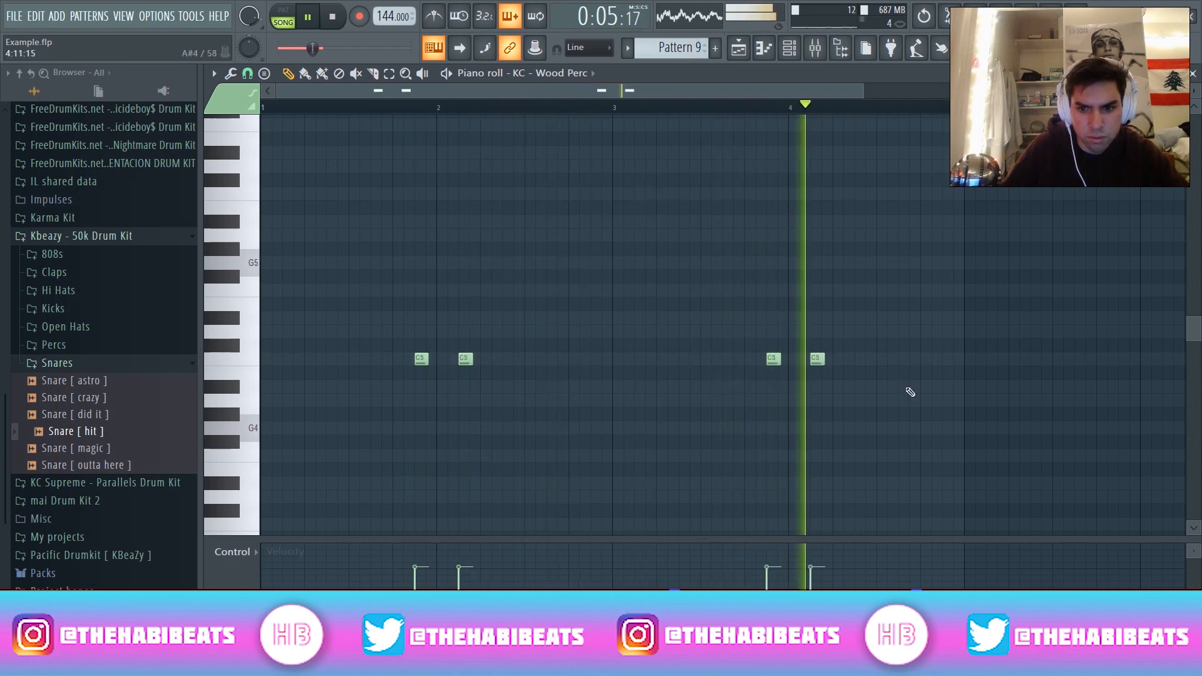
left_click(1193, 73)
key("space")
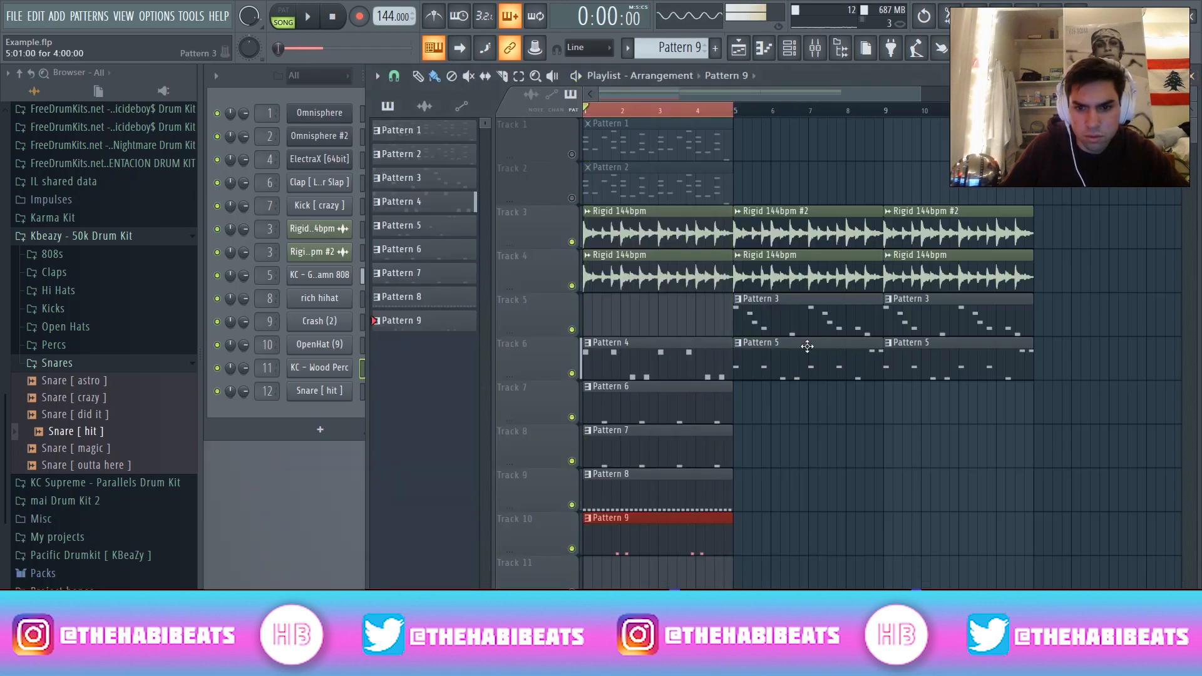
Add a short, low-velocity C5 clap on beat 2 of bar 4 in Pattern 6 and preview the loop.
left_click(674, 401)
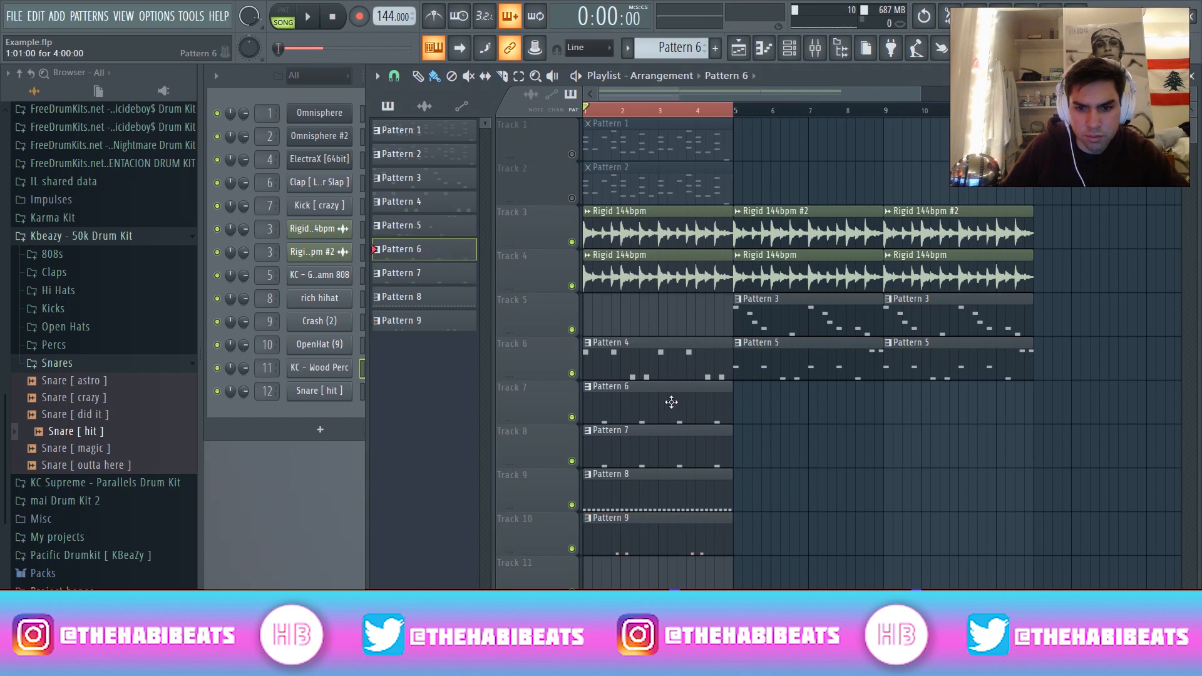
double_click(672, 402)
left_click(838, 359)
left_click(835, 583)
key("space")
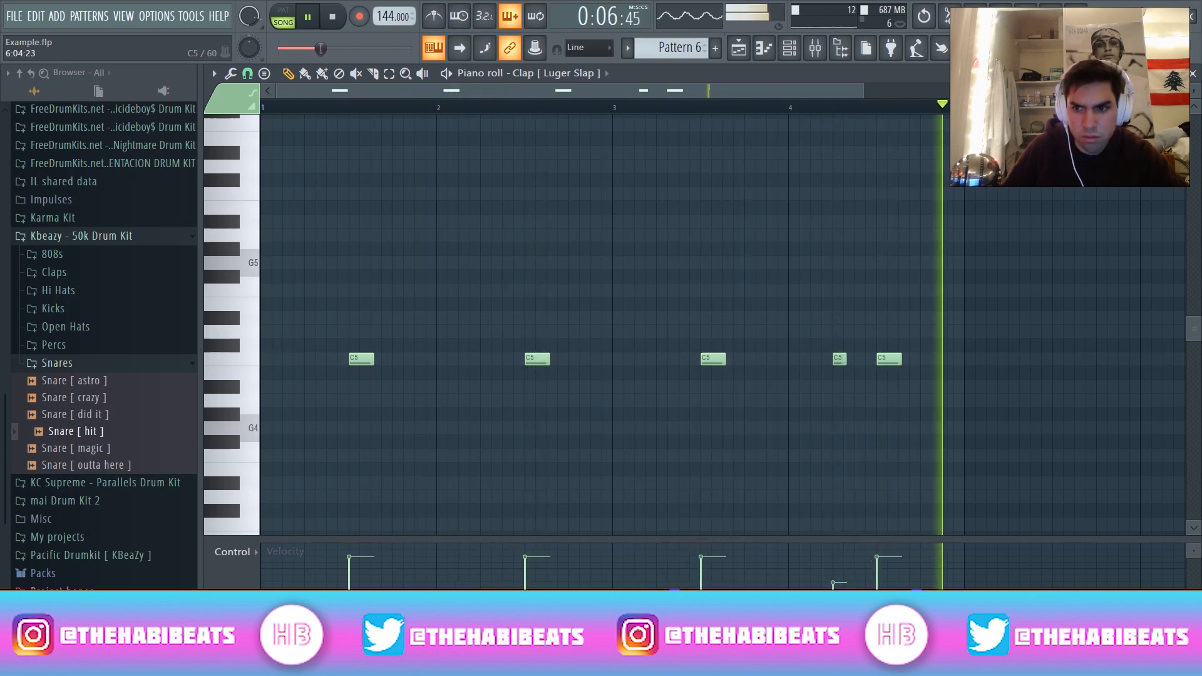
key("F5")
key("space")
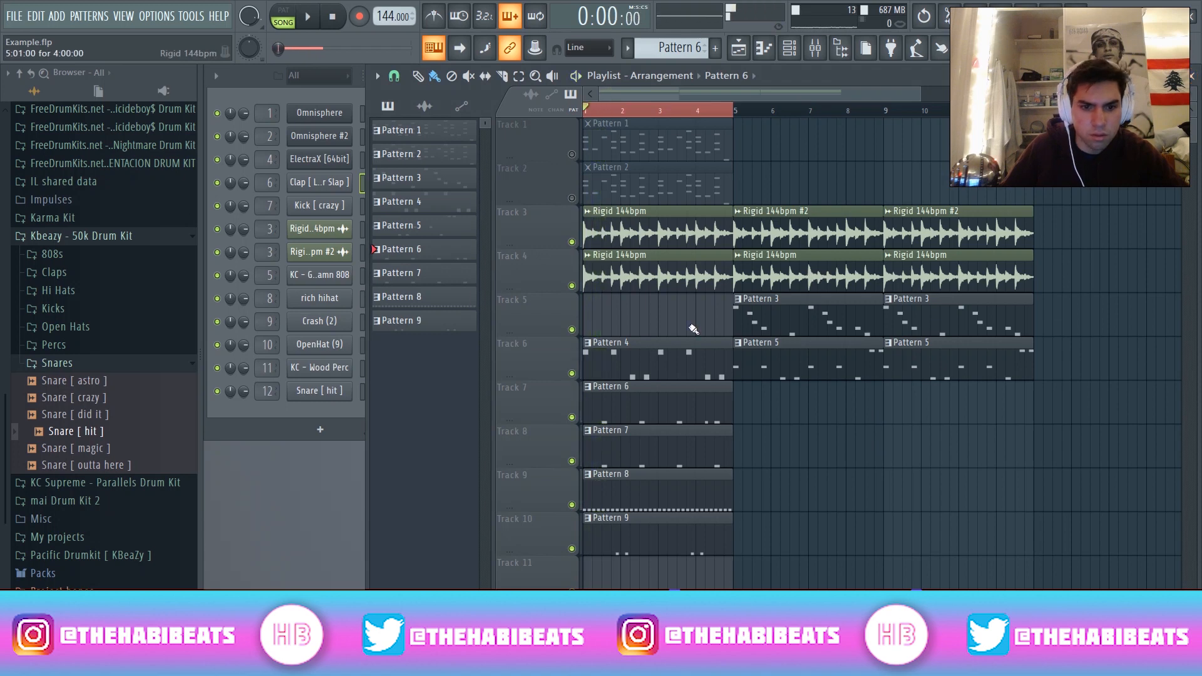
Turn on Cut itself for the OpenHat (9) channel.
left_click(354, 360)
right_click(335, 346)
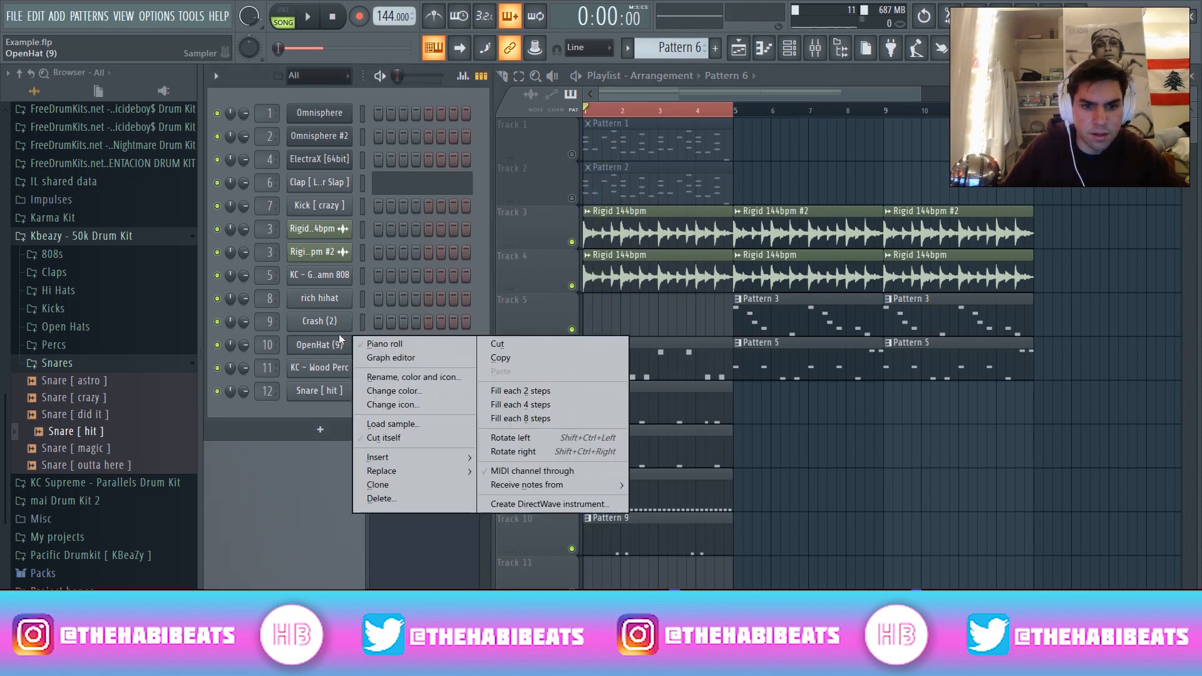
left_click(385, 439)
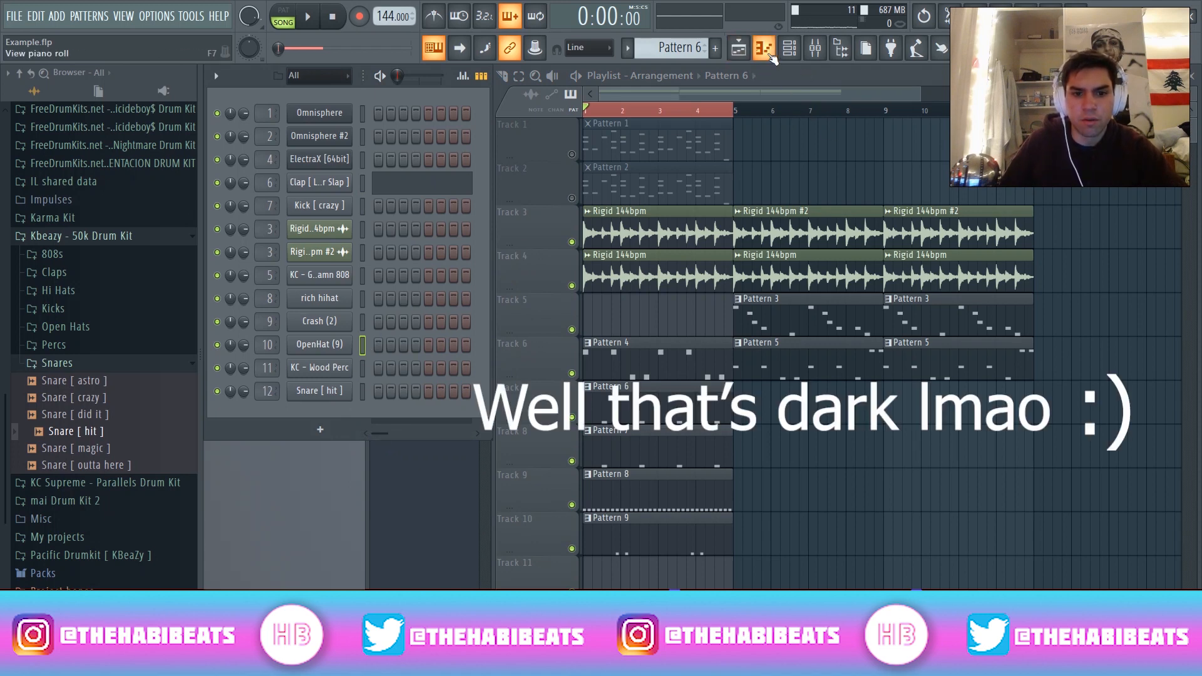
Create Pattern 10, place its clip on Track 11 across bars 1–4, and open OpenHat (9) for note editing.
right_click(330, 277)
left_click(715, 47)
left_click(715, 48)
scroll(580, 491, "down", 2)
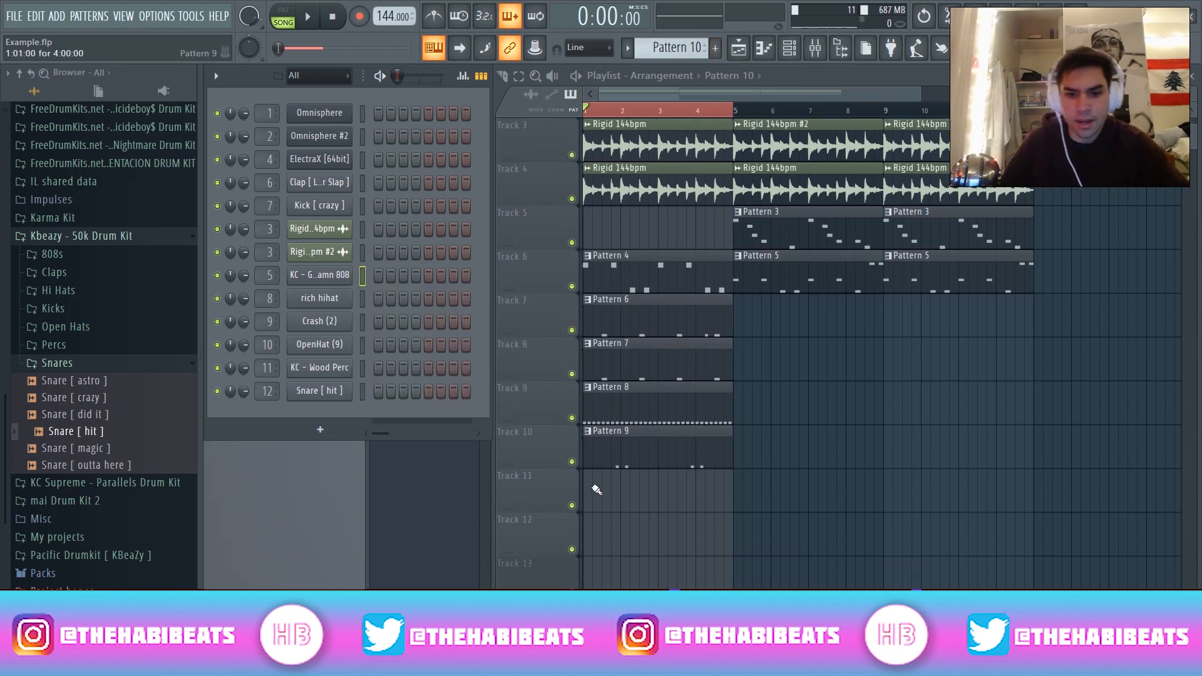
left_click(589, 492)
left_click_drag(616, 492, 735, 488)
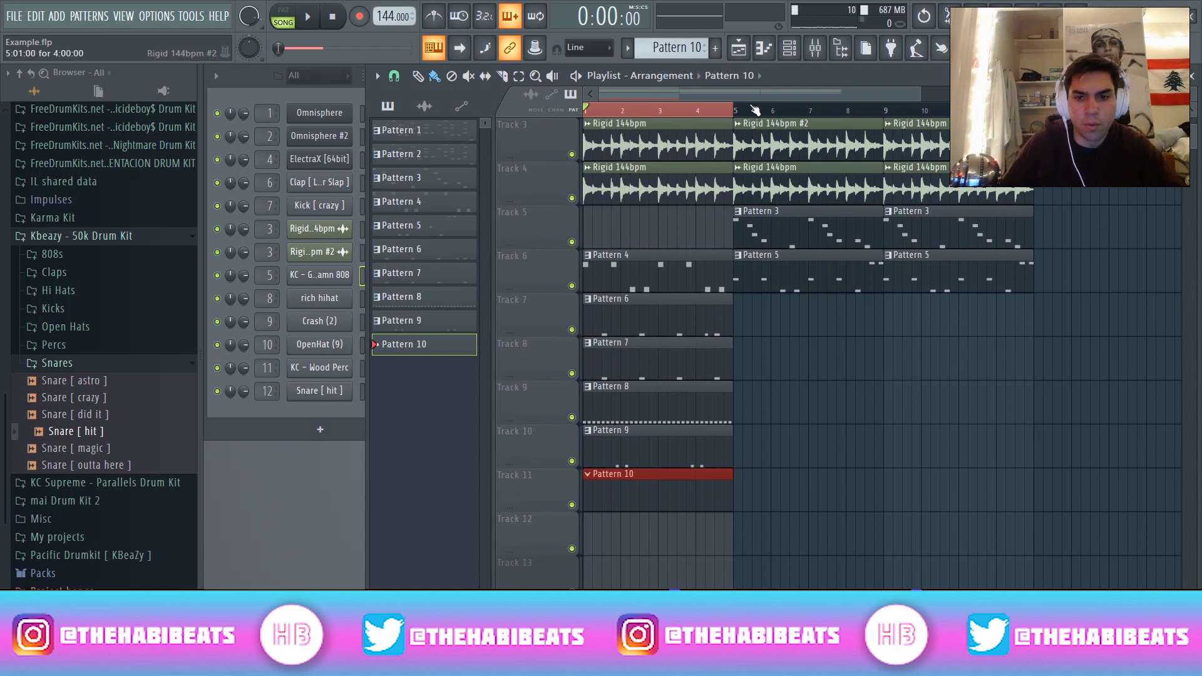
left_click(361, 344)
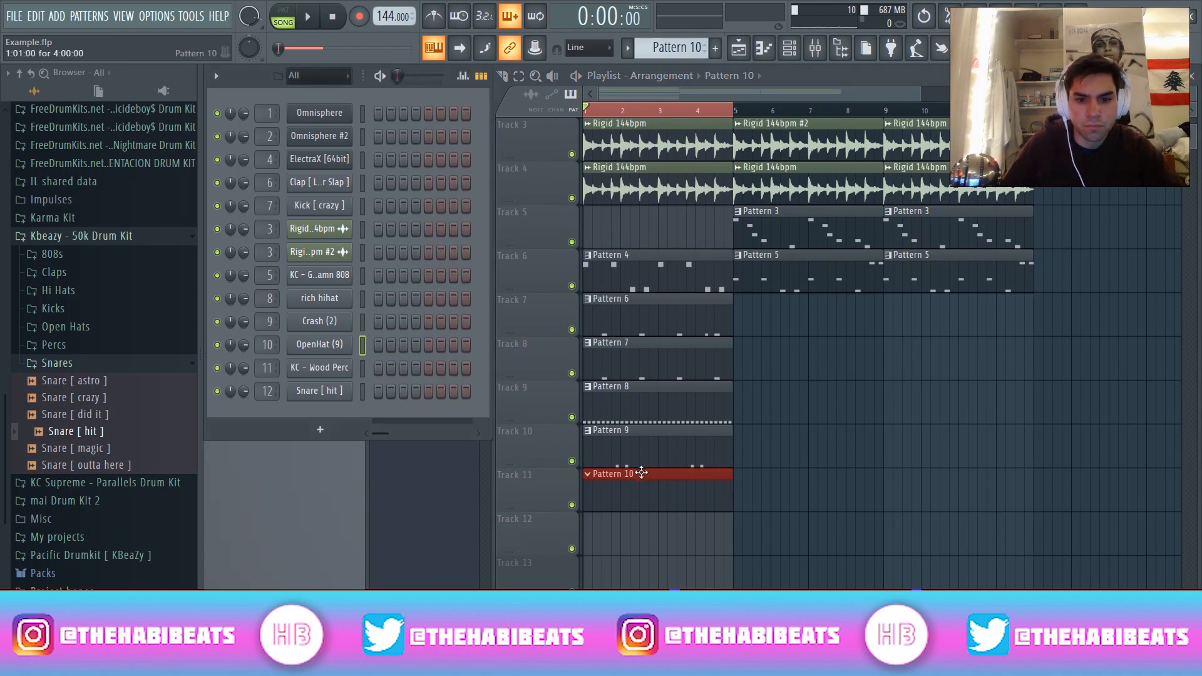
left_click(764, 48)
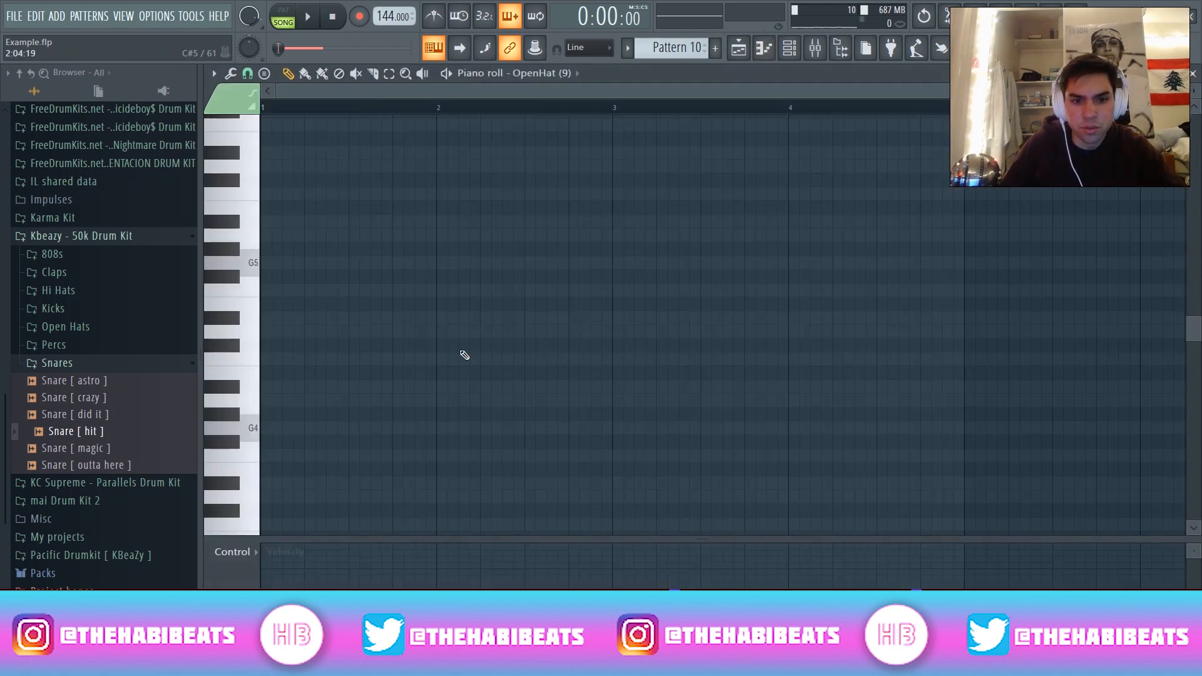
Add two short C5 open hats in bar 1, on the second half of beat 2 and a thirty-second note after beat 3.
left_click(328, 360)
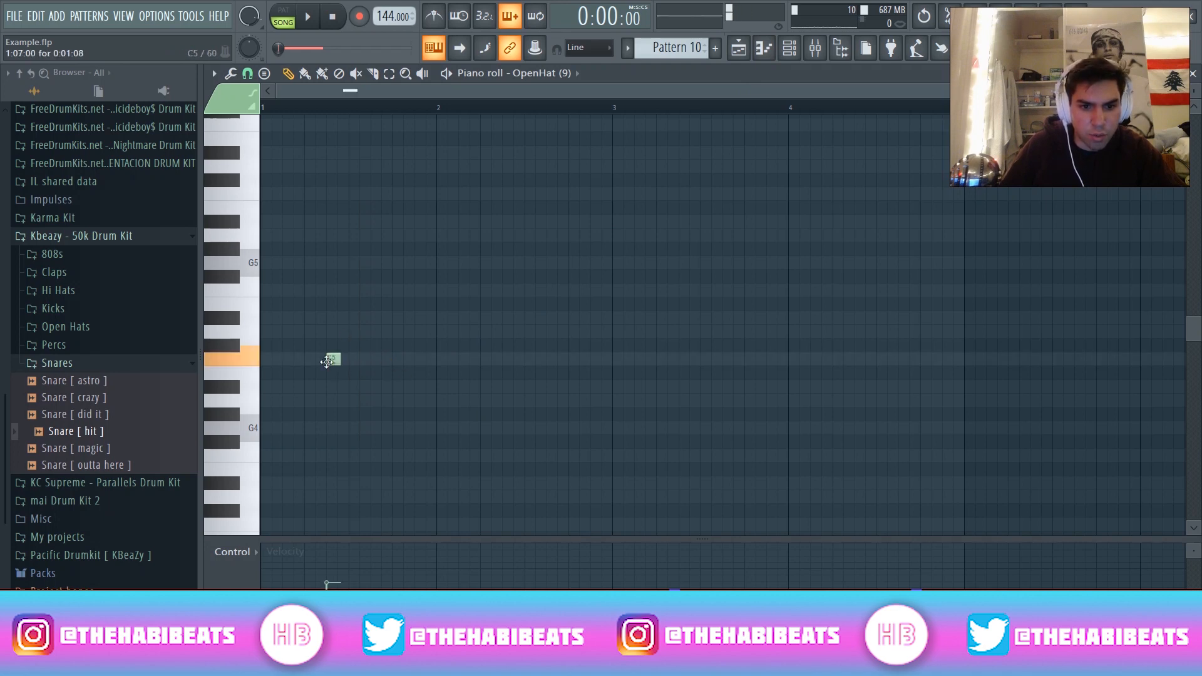
left_click(355, 359)
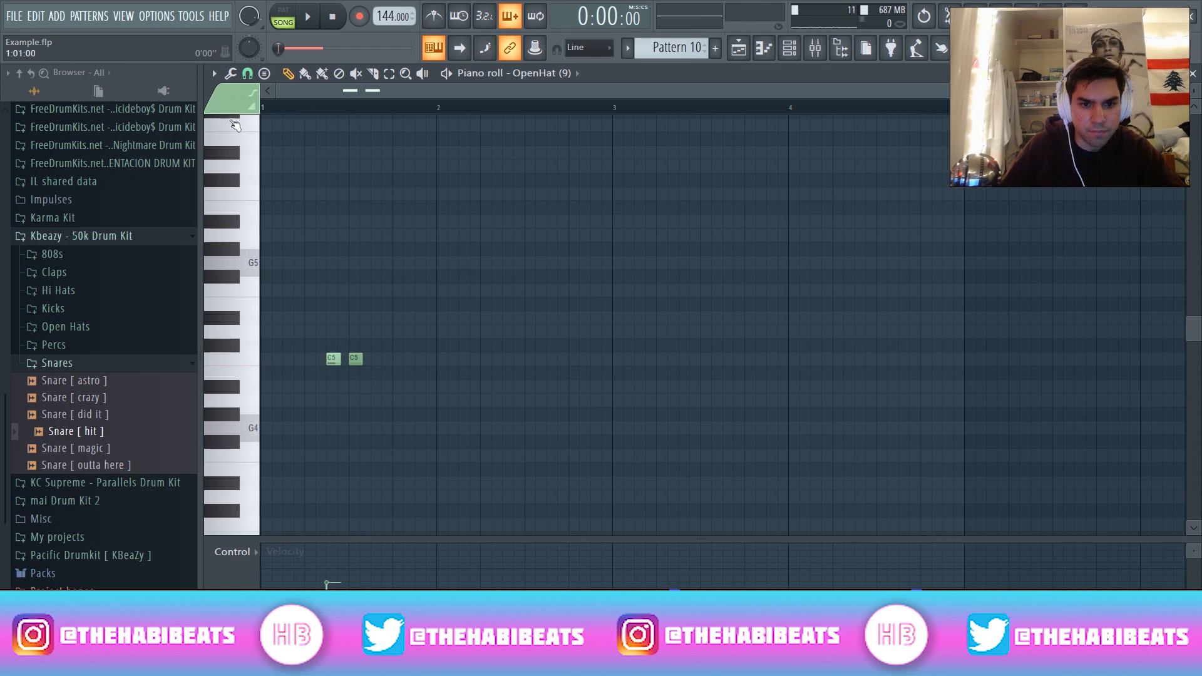
key("space")
key("space")
left_click(355, 361)
key("space")
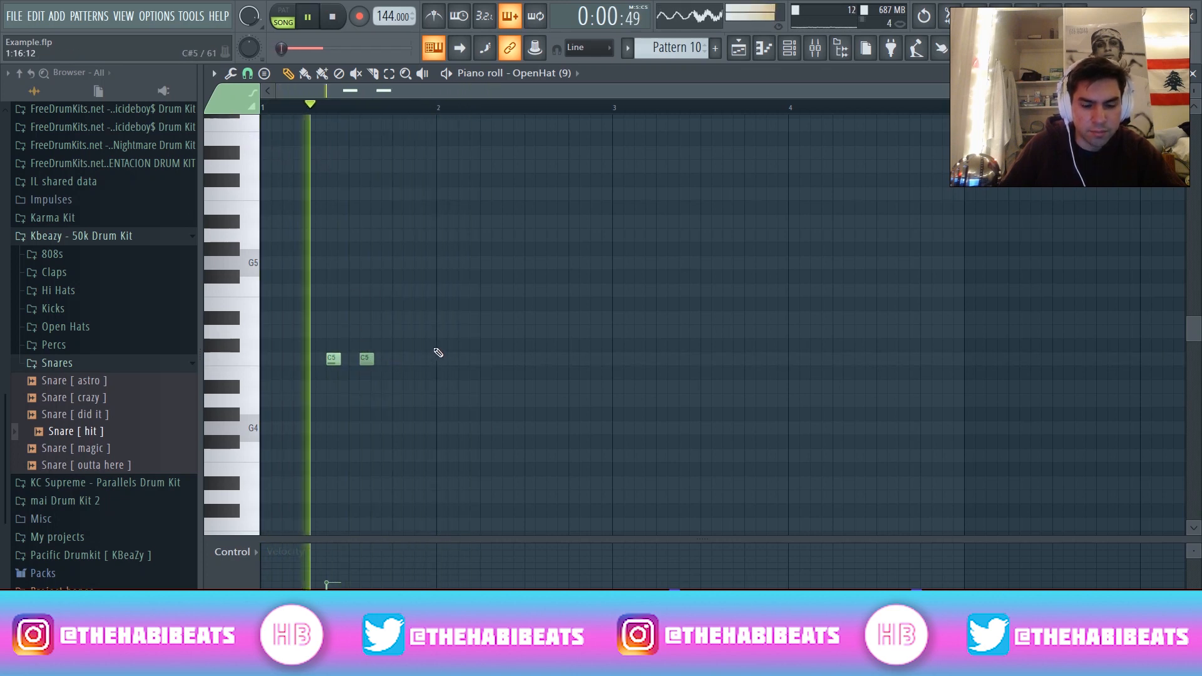
left_click(247, 73)
left_click(270, 171)
left_click_drag(371, 360, 365, 360)
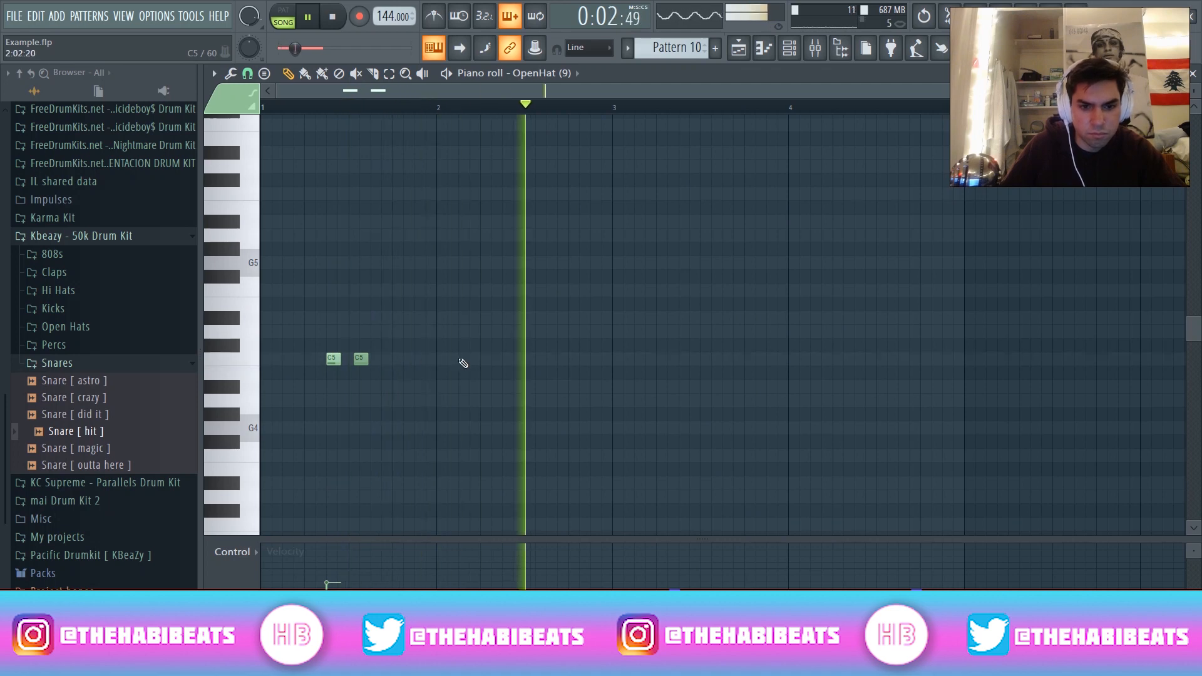
Repeat the open-hat pair in bar 3, deleting the copies in bar 2, and close the note editor.
key("ctrl+a")
key("ctrl+b")
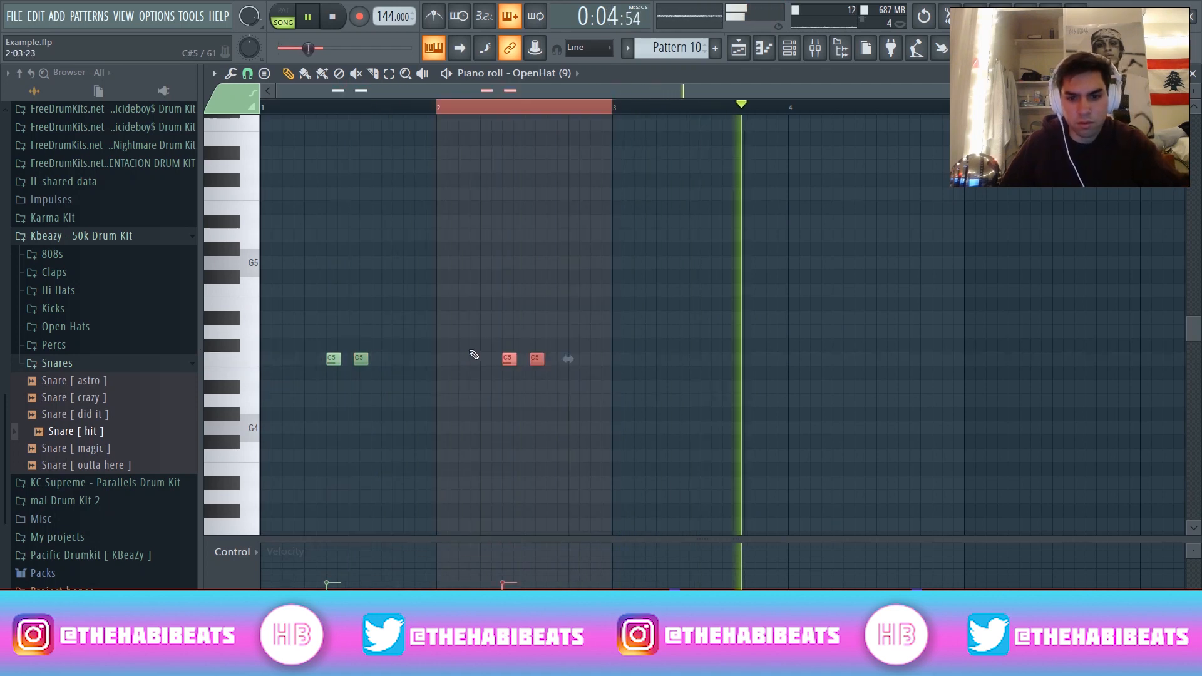
key("ctrl+b")
right_click(537, 359)
right_click(509, 359)
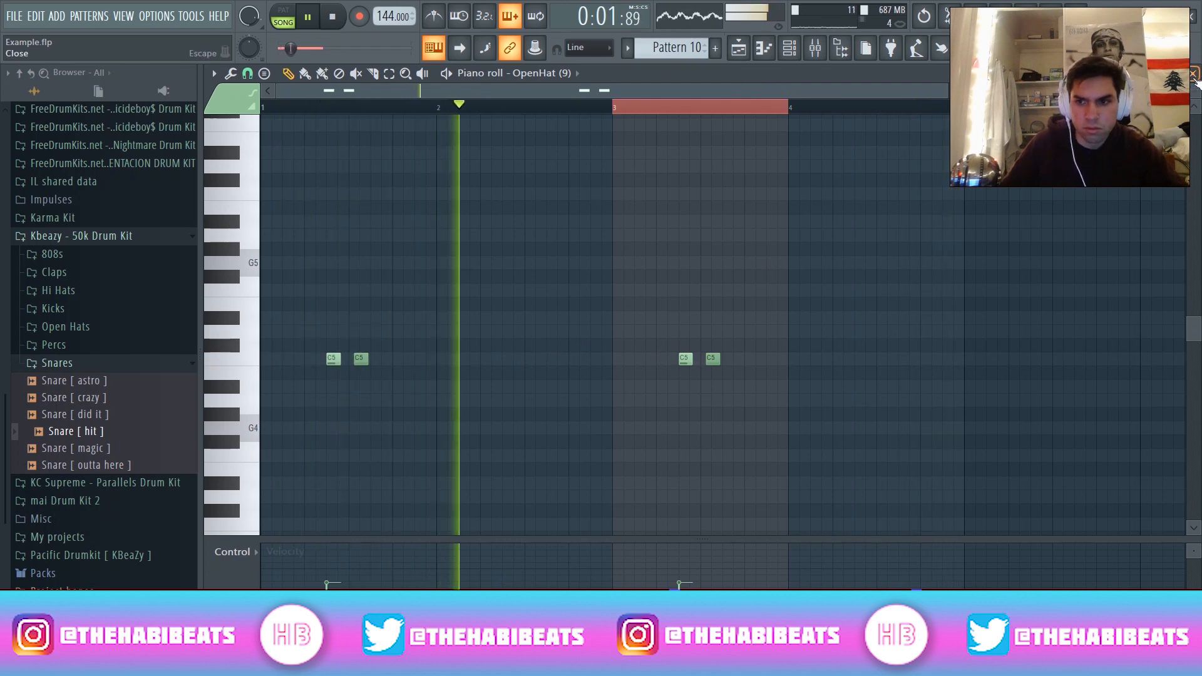
left_click(1193, 74)
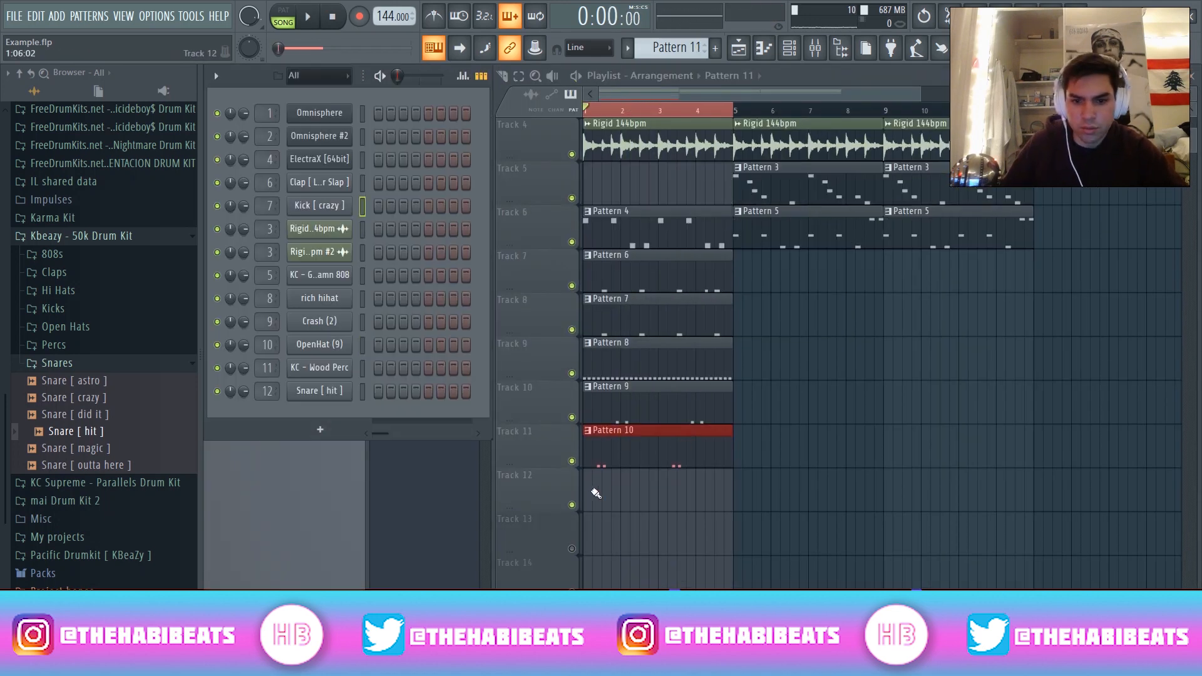
Place a Pattern 11 clip on Track 12 across bars 1–4 and open Kick [ crazy ] for note editing.
left_click(595, 494)
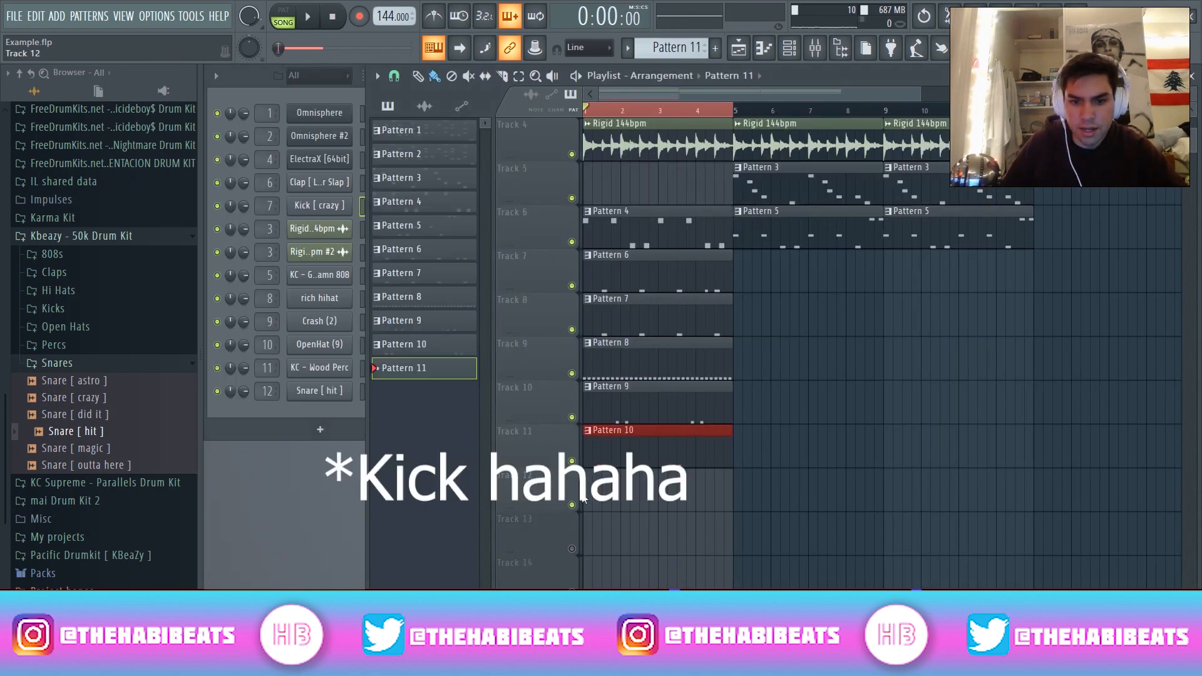
left_click(589, 494)
left_click_drag(622, 494, 718, 494)
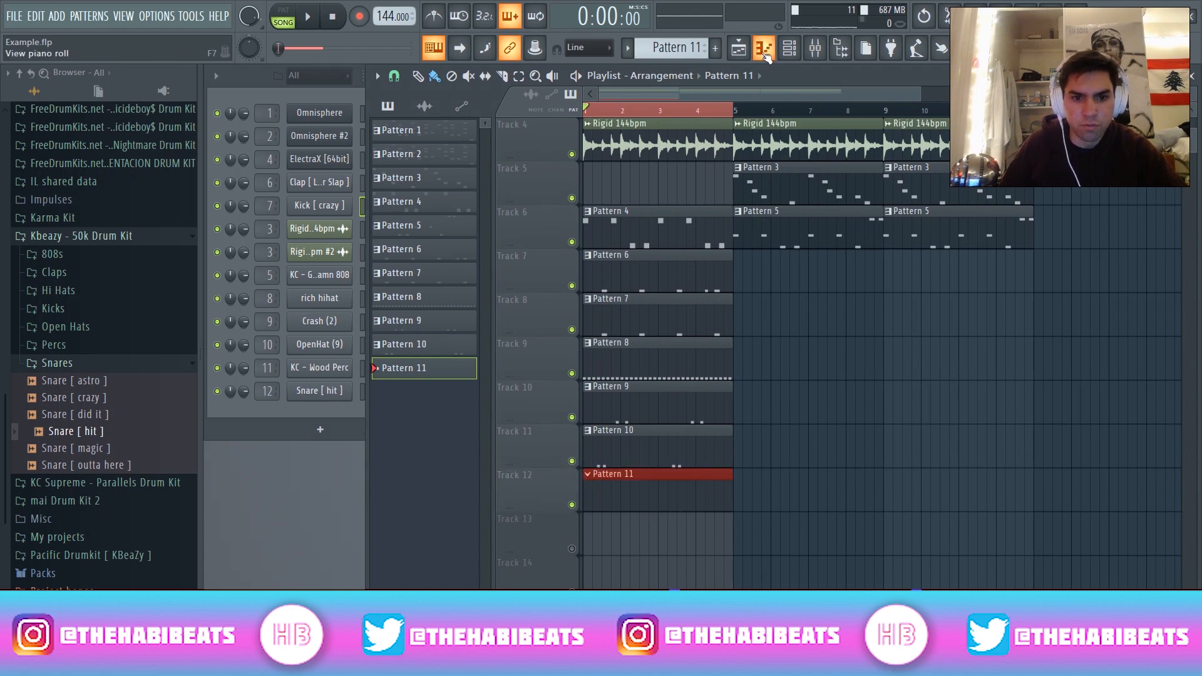
left_click(764, 53)
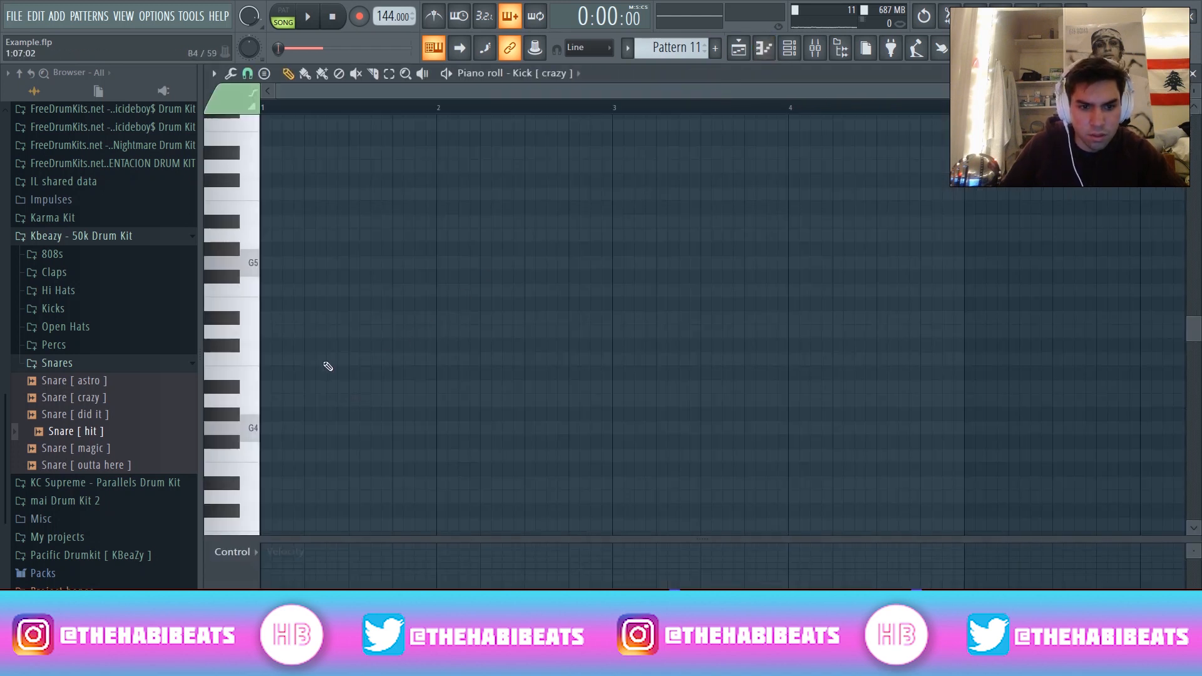
Add a short C5 kick at the start of bar 1, set its velocity to about 84%, and preview it.
left_click(216, 365)
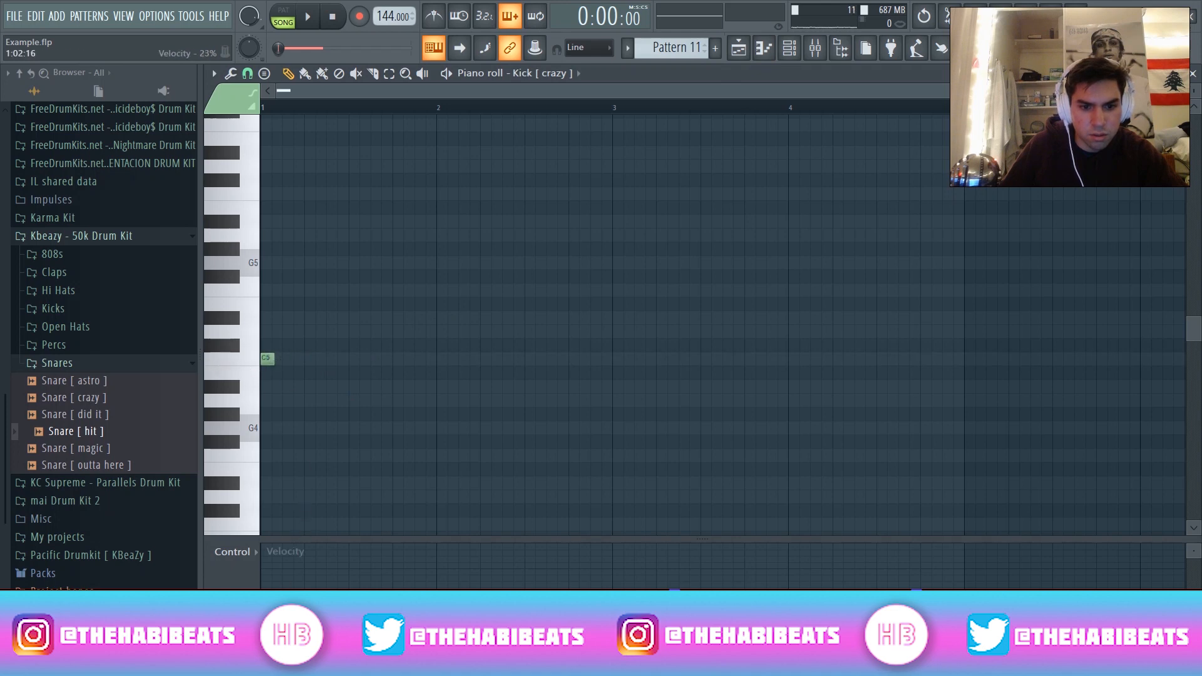
key("space")
key("space")
key("space")
key("space")
key("space")
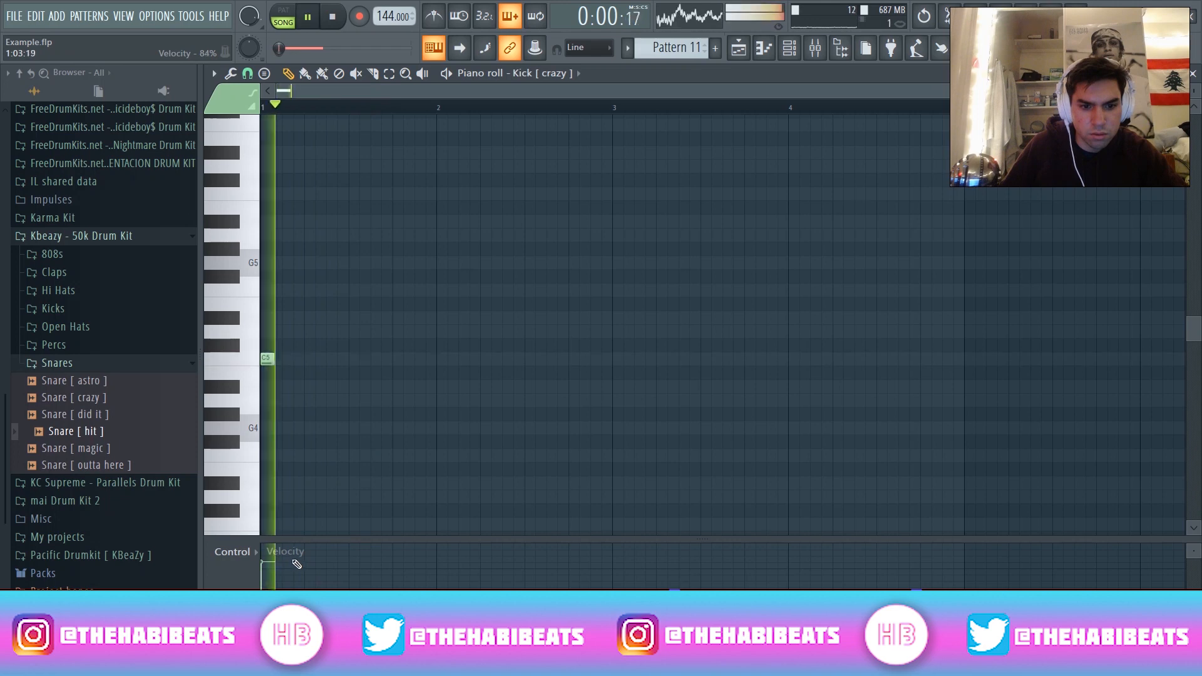
key("space")
Add C5 kicks on beat 4 of bar 1, beat 2 of bar 2 and the second half of beat 3 in bar 2.
left_click(394, 359)
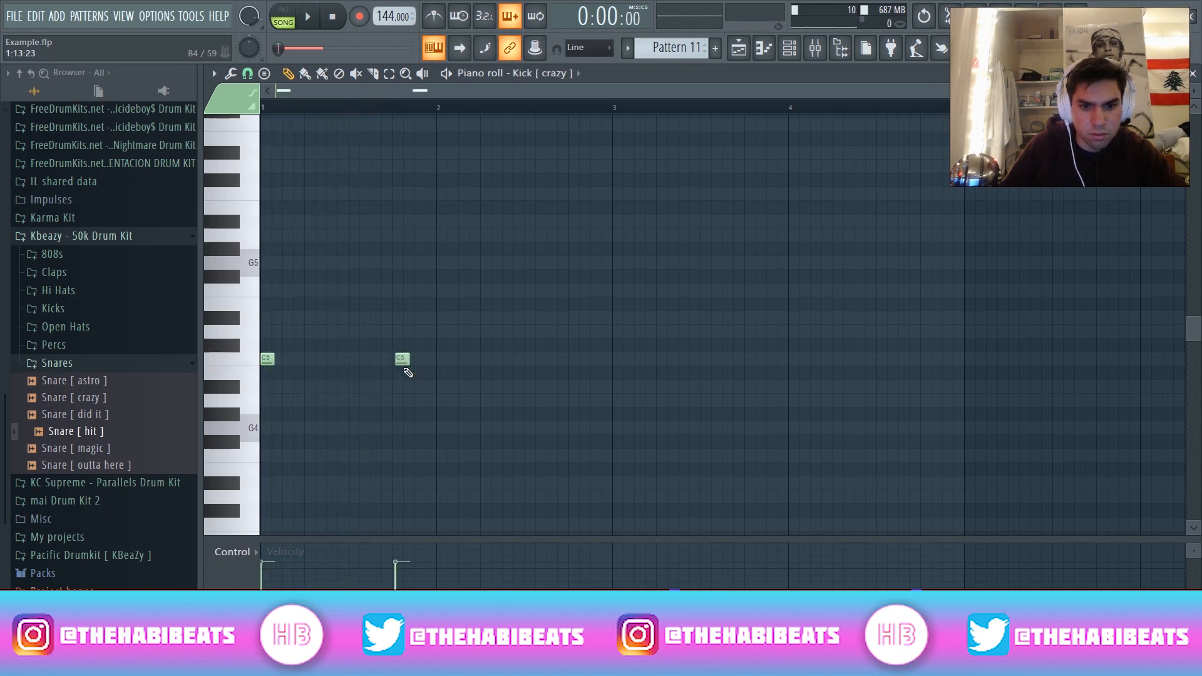
key("space")
left_click(479, 359)
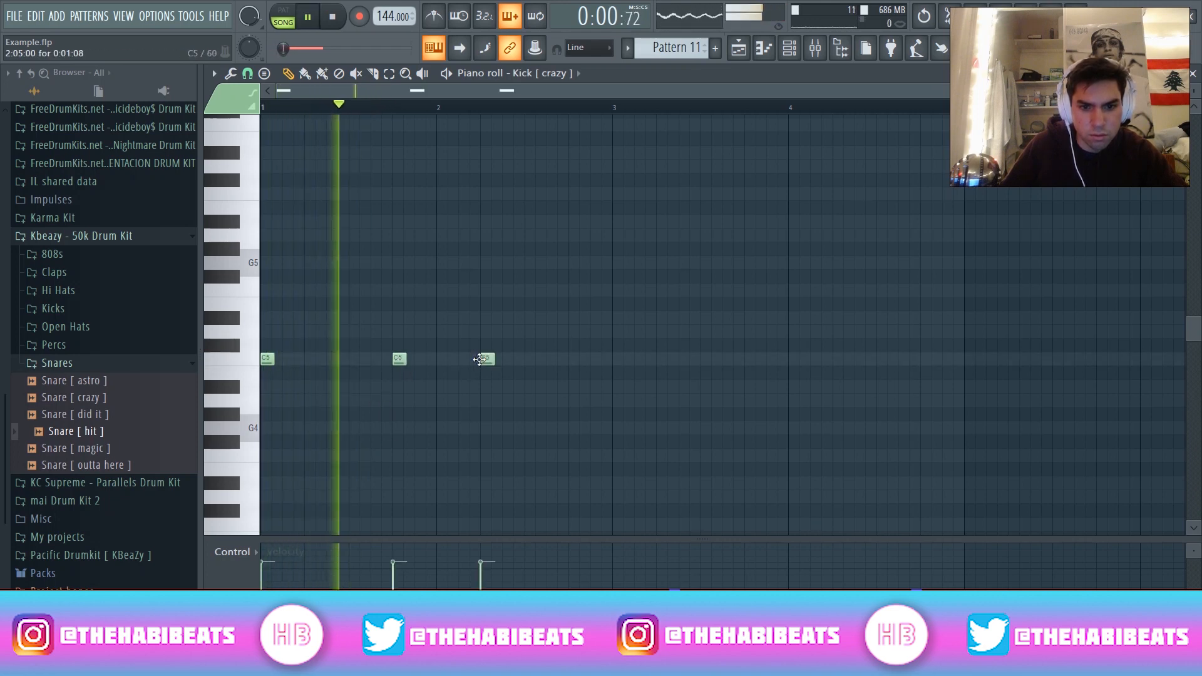
left_click(549, 359)
left_click(614, 362)
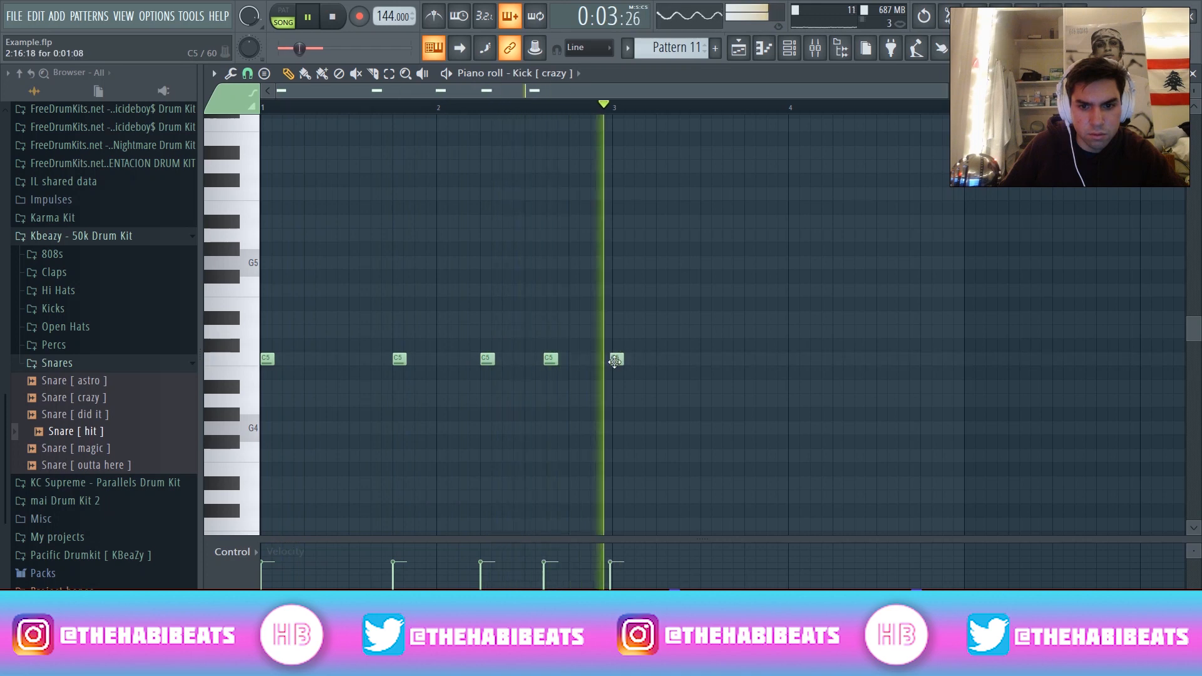
right_click(549, 362)
left_click(549, 362)
right_click(616, 361)
Duplicate the kick notes of bars 1–2 into bars 3–4, close the note editor and stop playback.
key("ctrl+a")
key("ctrl+b")
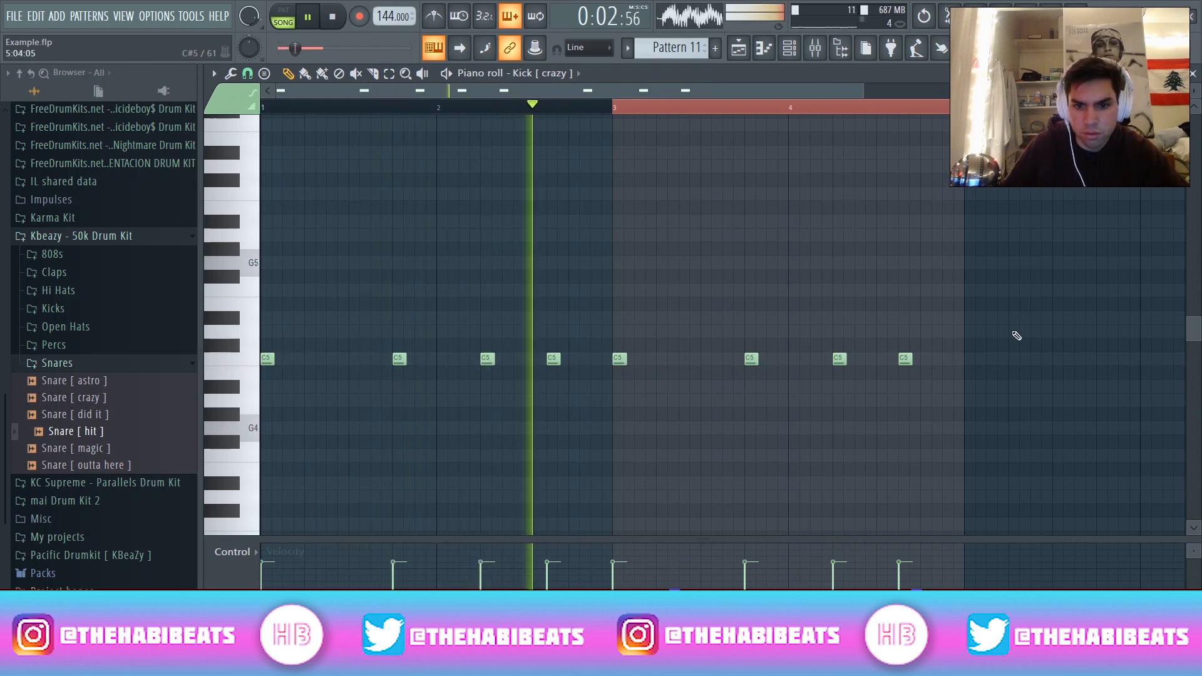
left_click(1193, 74)
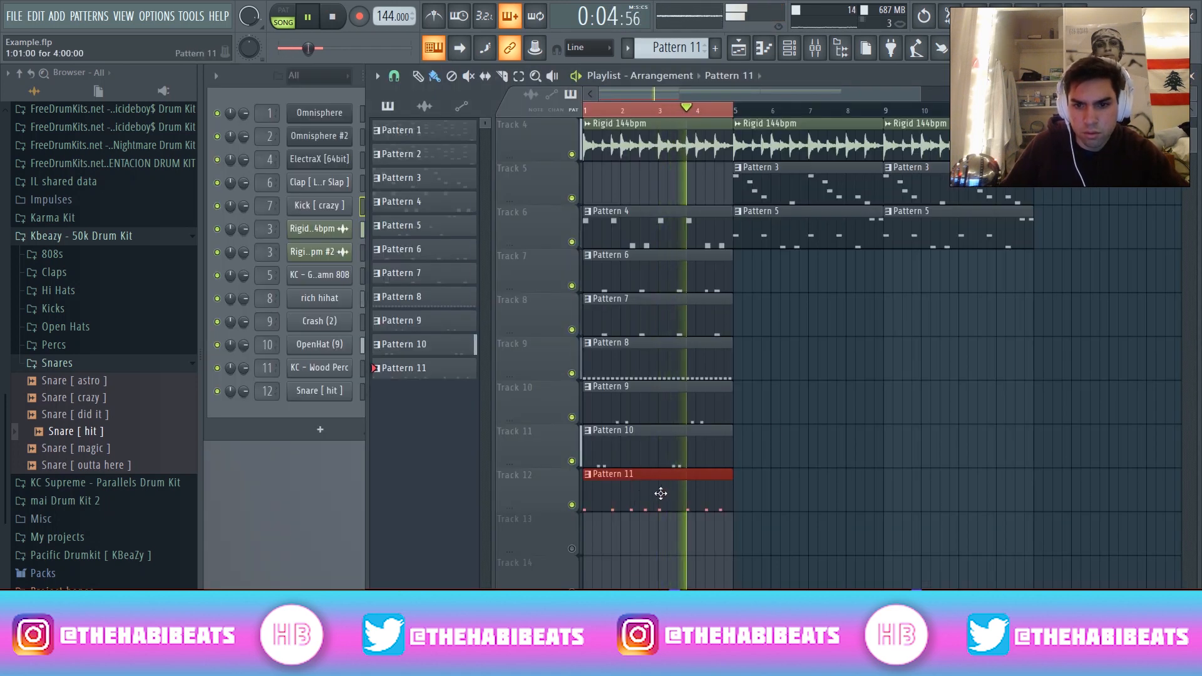
key("space")
Copy the Pattern 6 to Pattern 11 clips to bars 5–8 and make the copied Pattern 11 clip unique.
left_click_drag(736, 113, 542, 115)
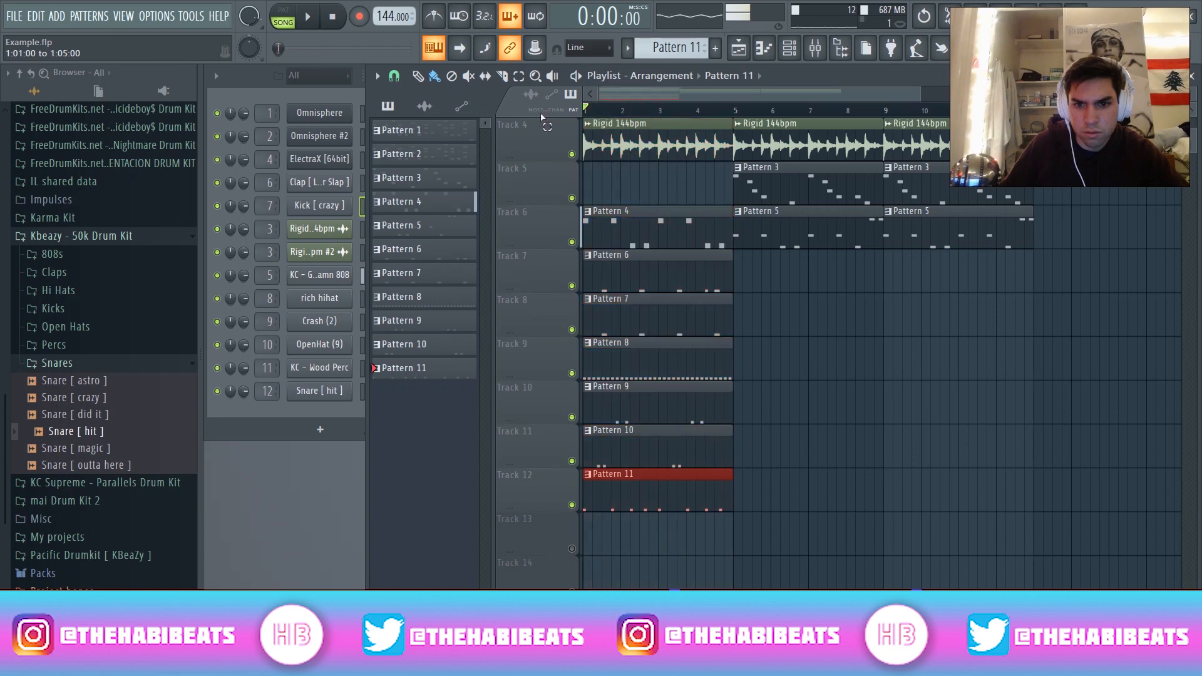
left_click_drag(654, 533, 803, 285)
left_click(742, 475)
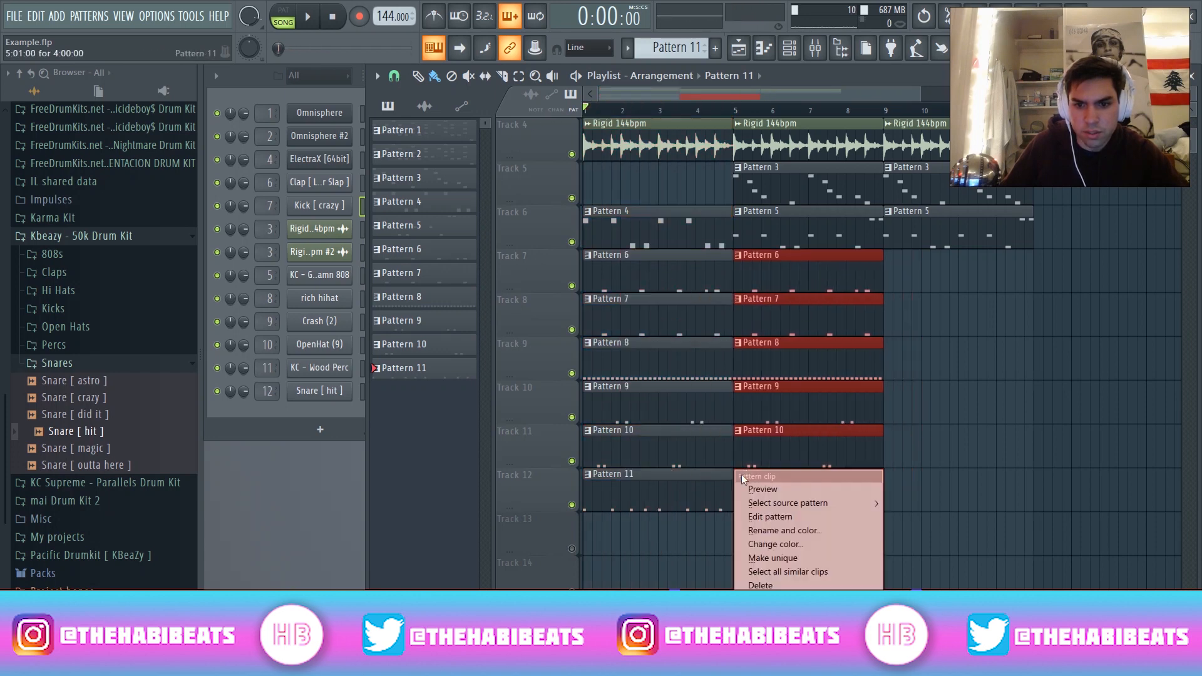
left_click(776, 558)
Add a C5 kick on the second half of beat 4 in Pattern 12's bar 4 and preview from bar 5.
double_click(819, 483)
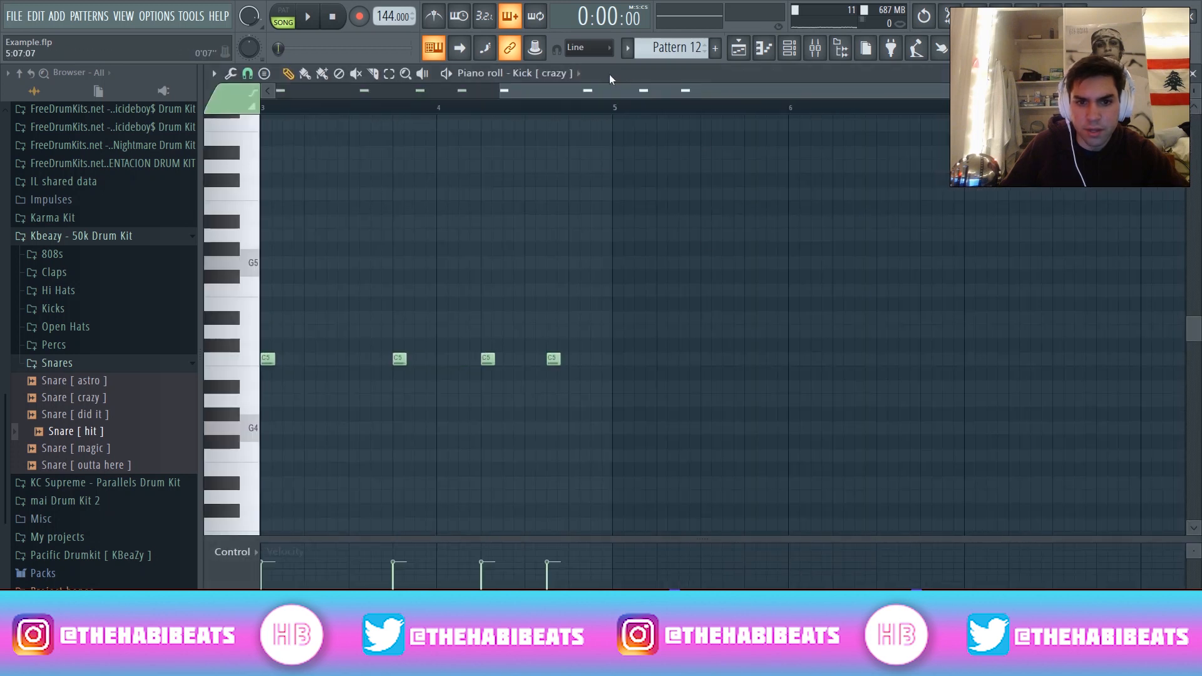
left_click(593, 361)
key("space")
left_click(1193, 73)
left_click(736, 116)
key("space")
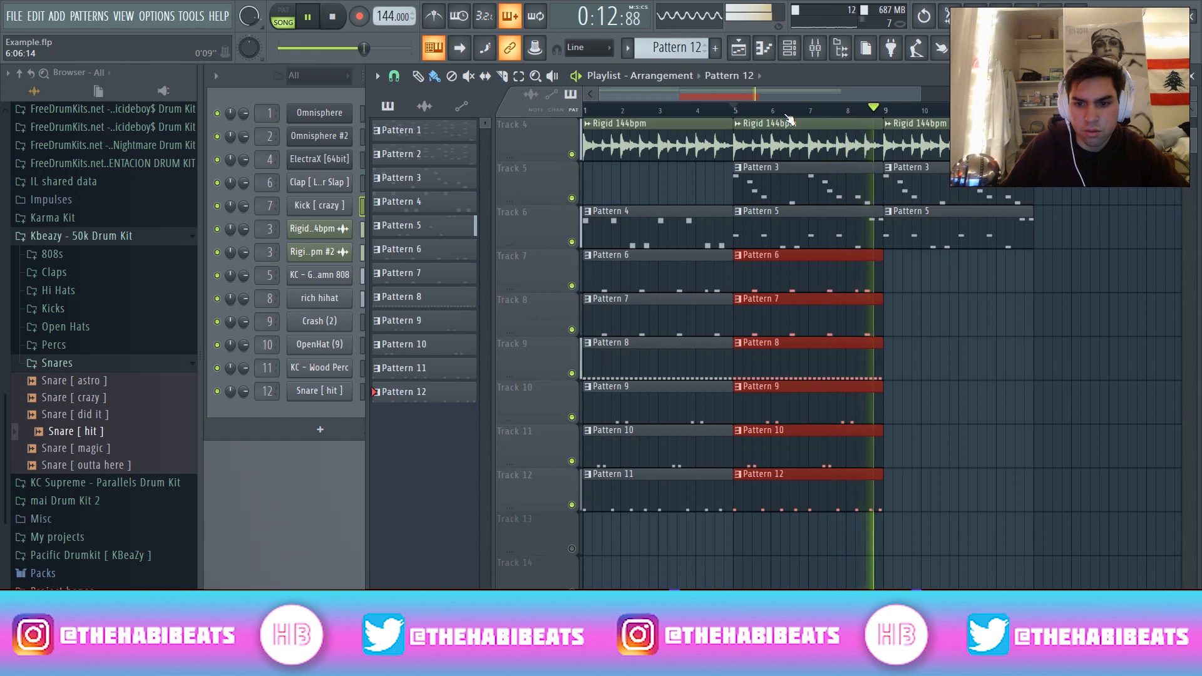
key("space")
Open Pattern 8's rich hihat notes and shorten the second C5 note of bar 1 to about half its length.
left_click_drag(657, 111, 585, 111)
double_click(638, 362)
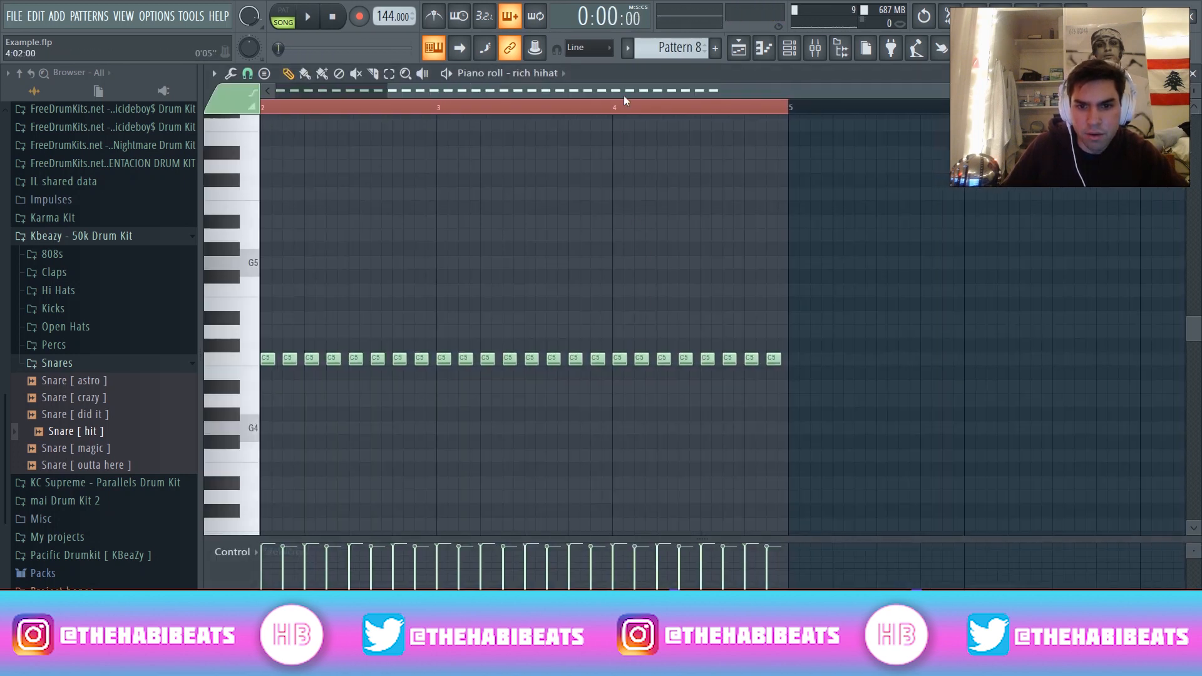
left_click_drag(865, 87, 510, 89)
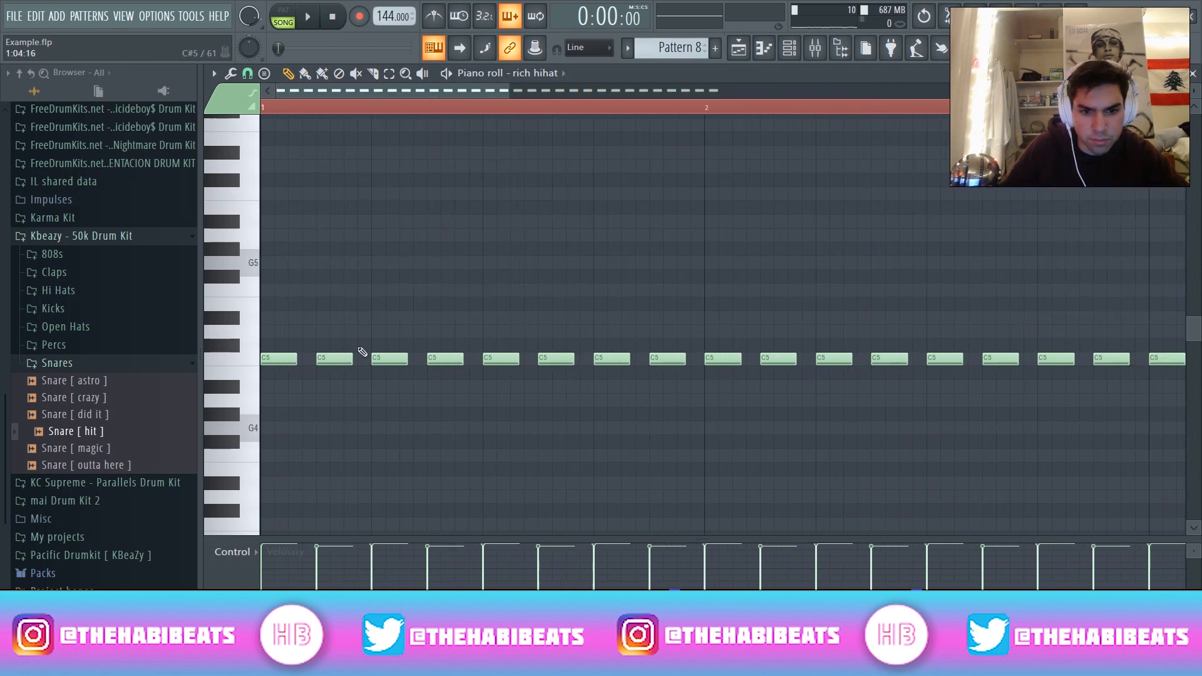
left_click_drag(351, 359, 331, 359)
key("space")
key("space")
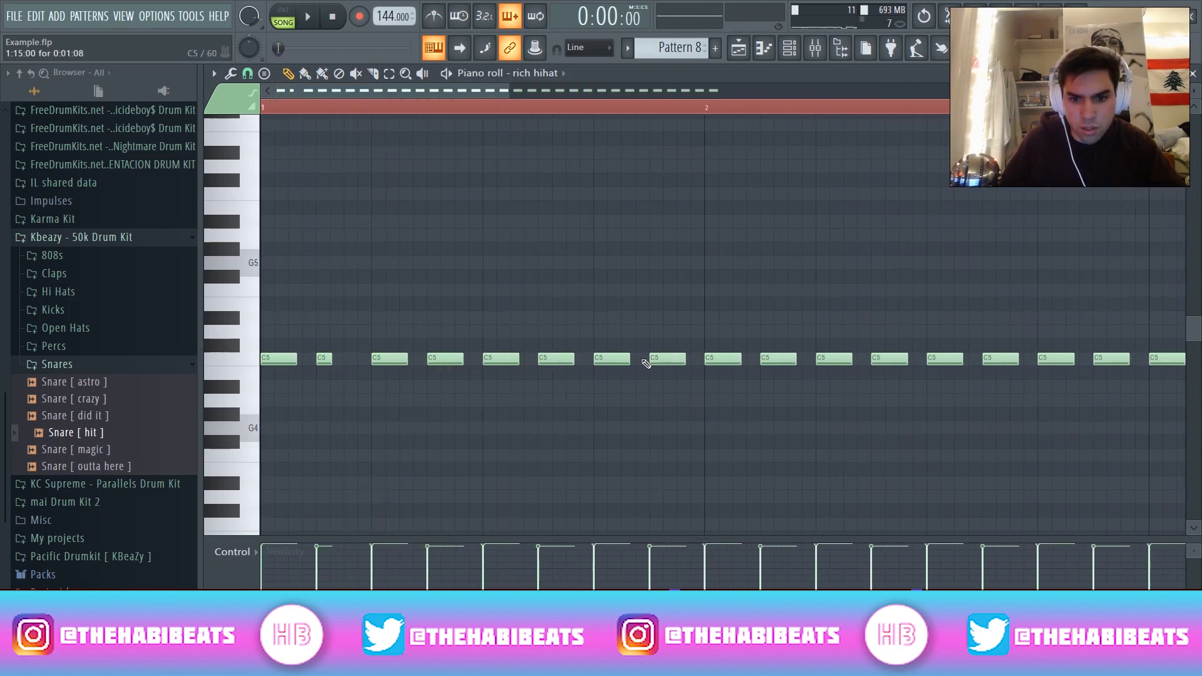
Replace the hi-hat on beat 4 of bar 1 with four very short C#5 notes a thirty-second apart and preview the roll.
left_click_drag(613, 361, 585, 360)
left_click(305, 74)
mouse_move(600, 361)
left_mouse_down()
mouse_move(605, 345)
mouse_move(636, 346)
left_mouse_up()
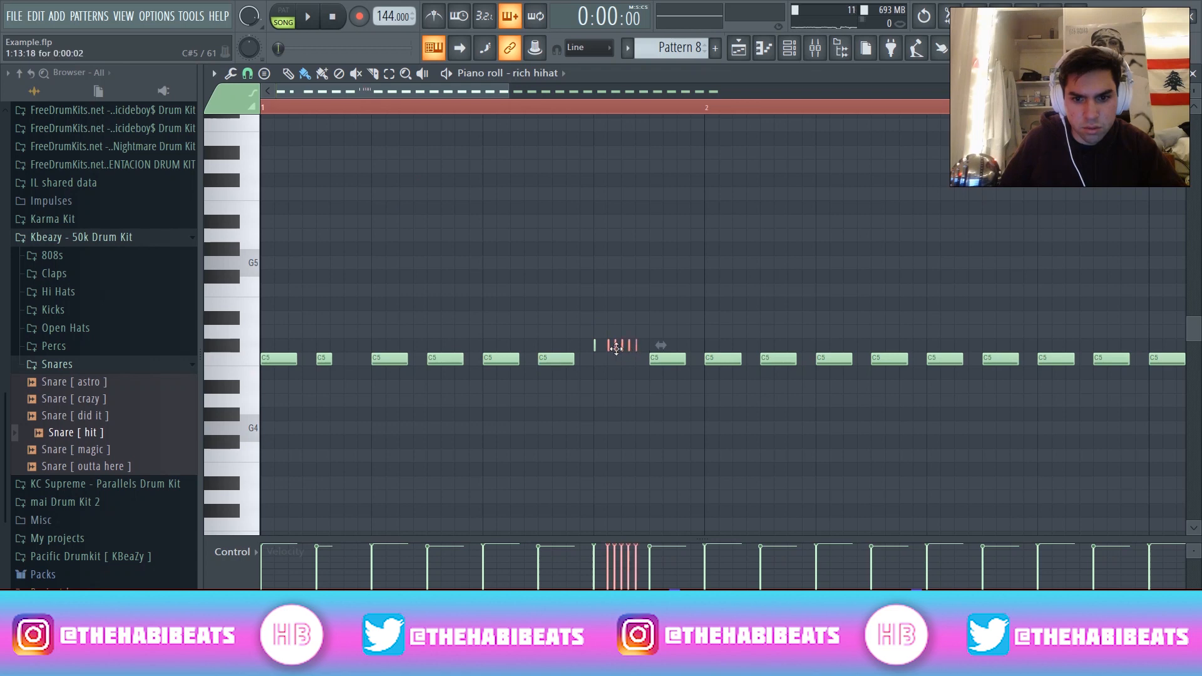
key("Delete")
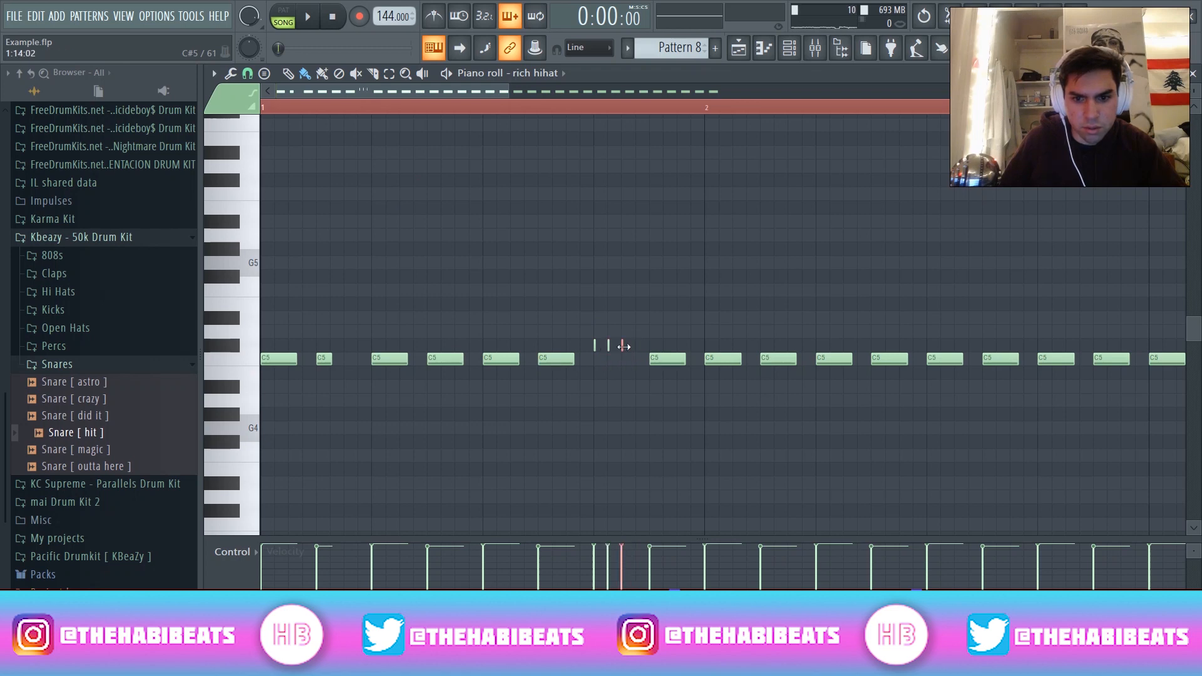
key("space")
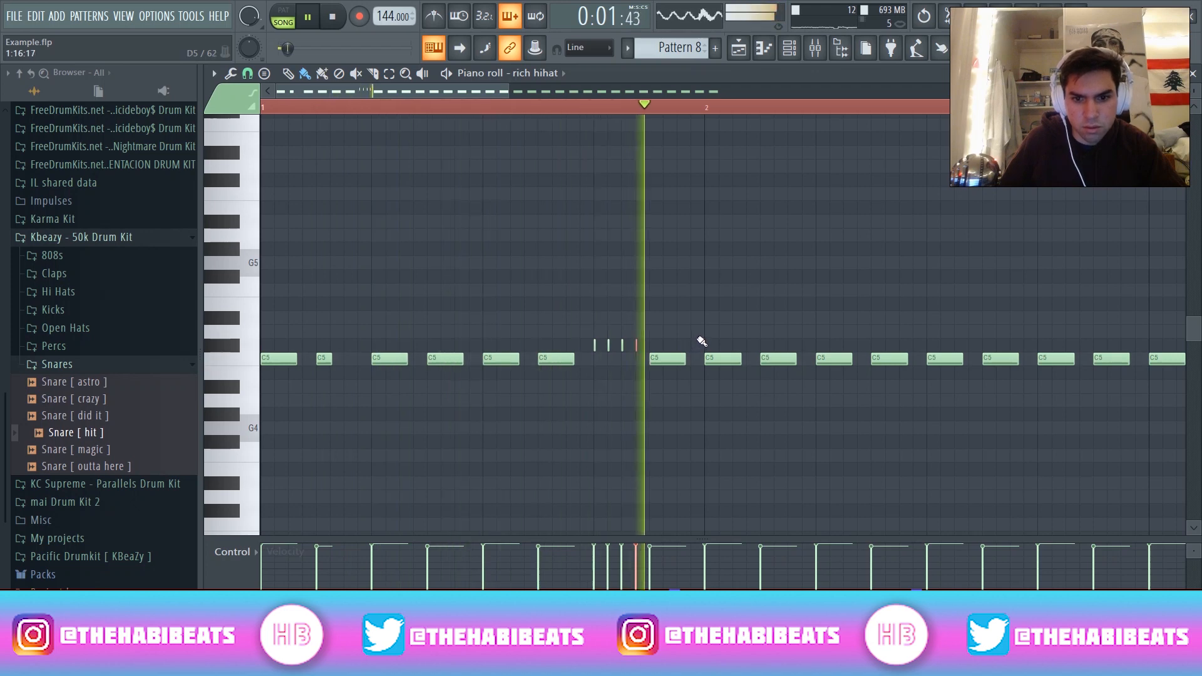
key("space")
left_click_drag(670, 313, 607, 345)
key("space")
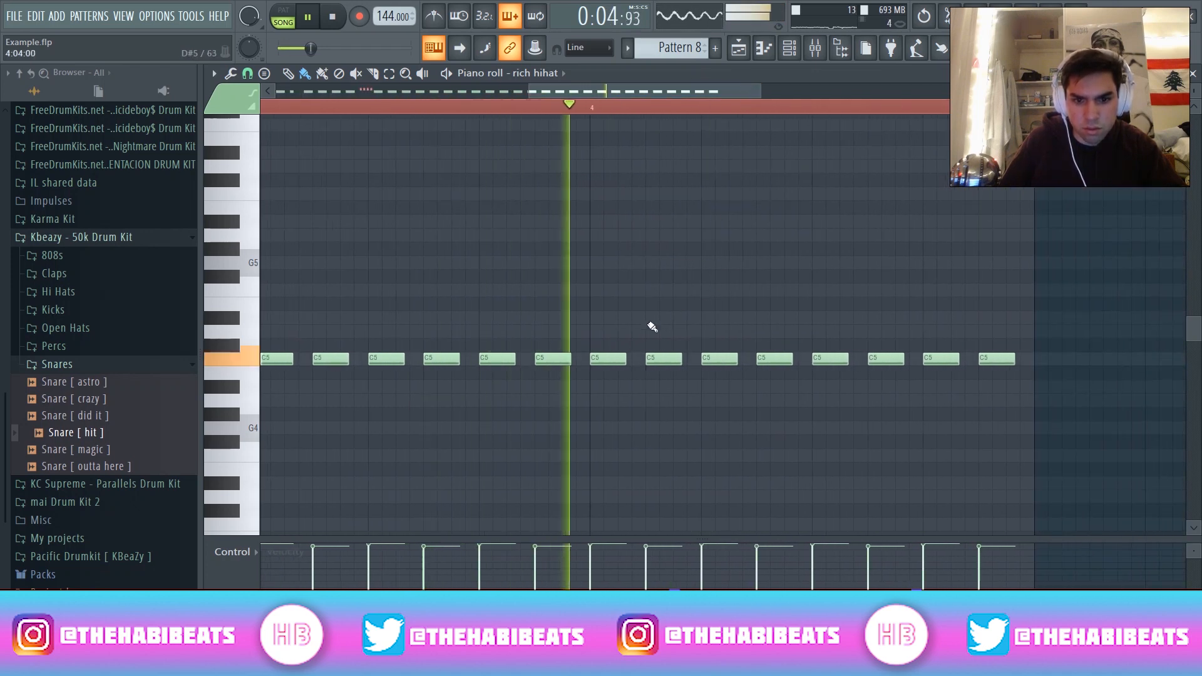
Split the last eighth-note hi-hat of bar 3 into two short C5 sixteenth notes and preview it.
key("space")
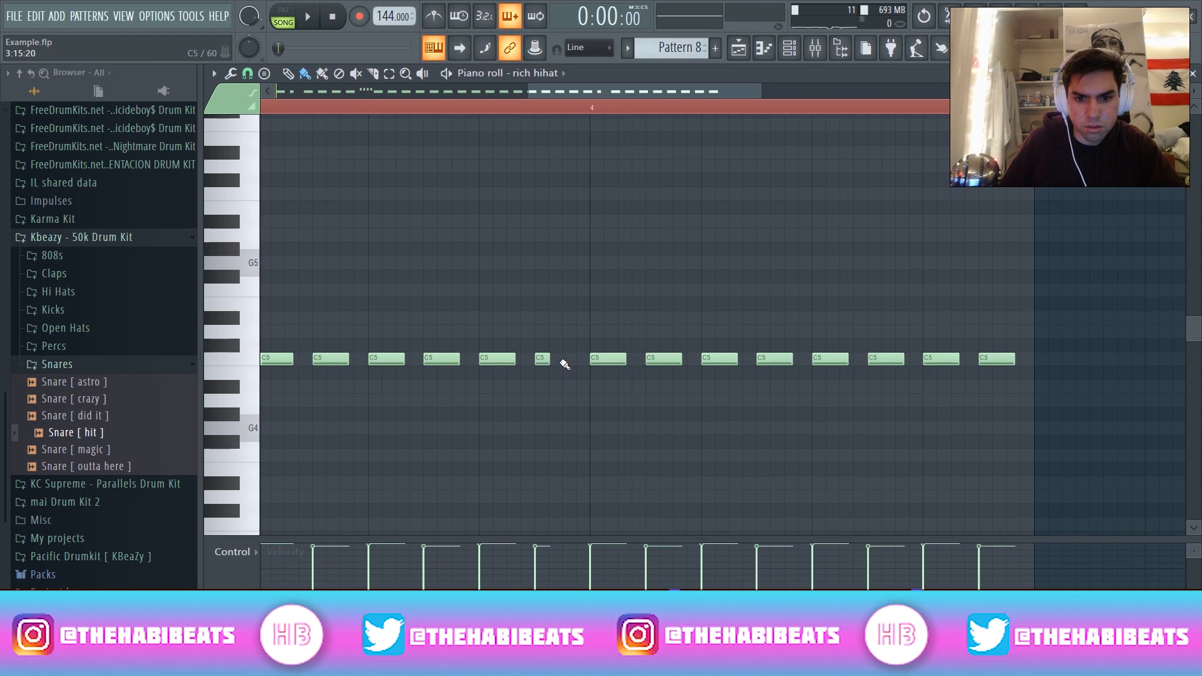
left_click(566, 360)
key("space")
Move the first note of bar 1's hi-hat roll down to C5 and lower the velocity of all four roll notes.
left_click_drag(528, 92, 276, 92)
left_click_drag(422, 346, 422, 362)
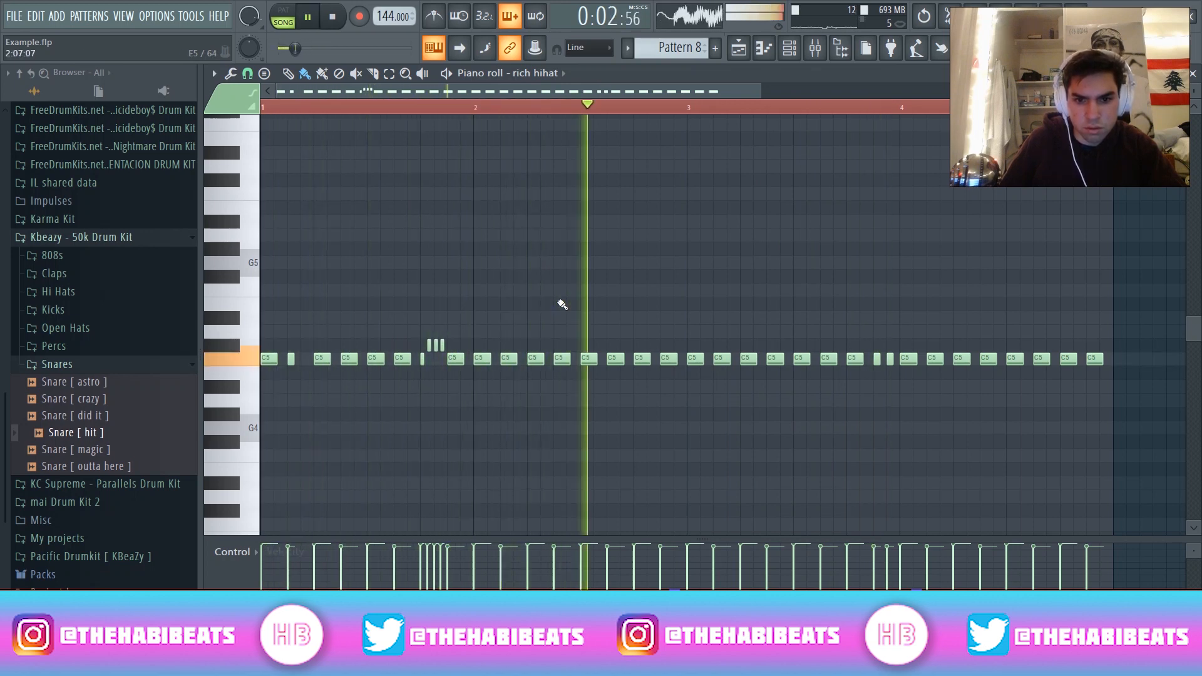
left_click_drag(446, 313, 421, 368)
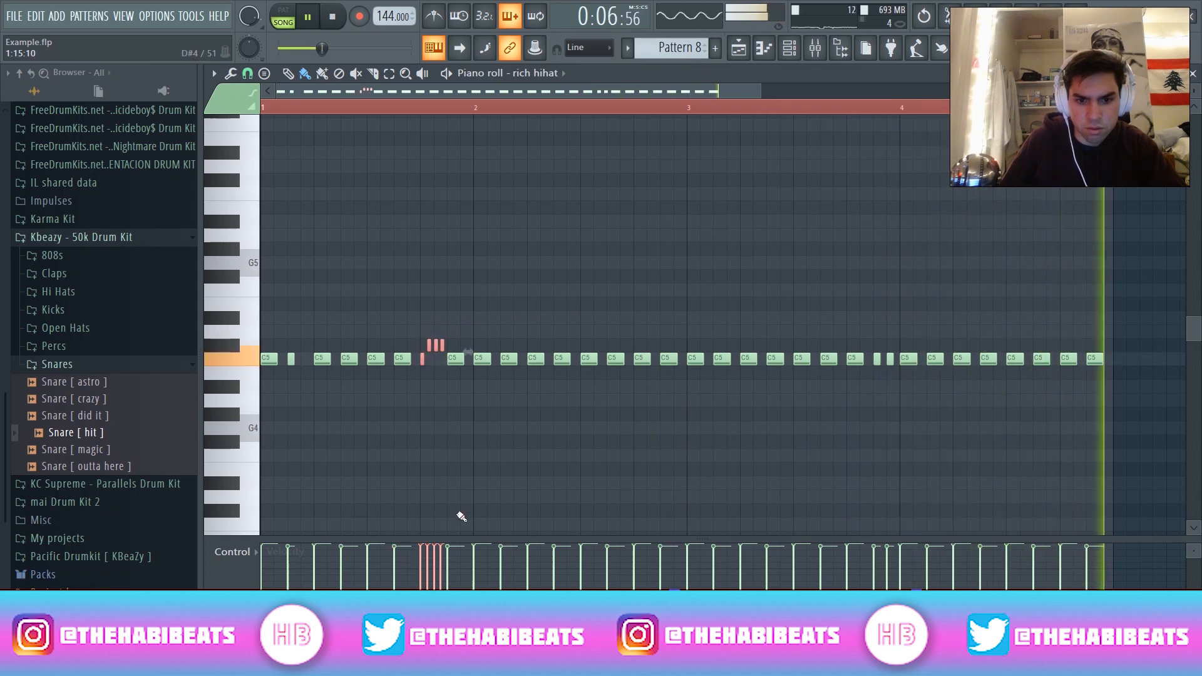
left_click_drag(442, 546, 442, 560)
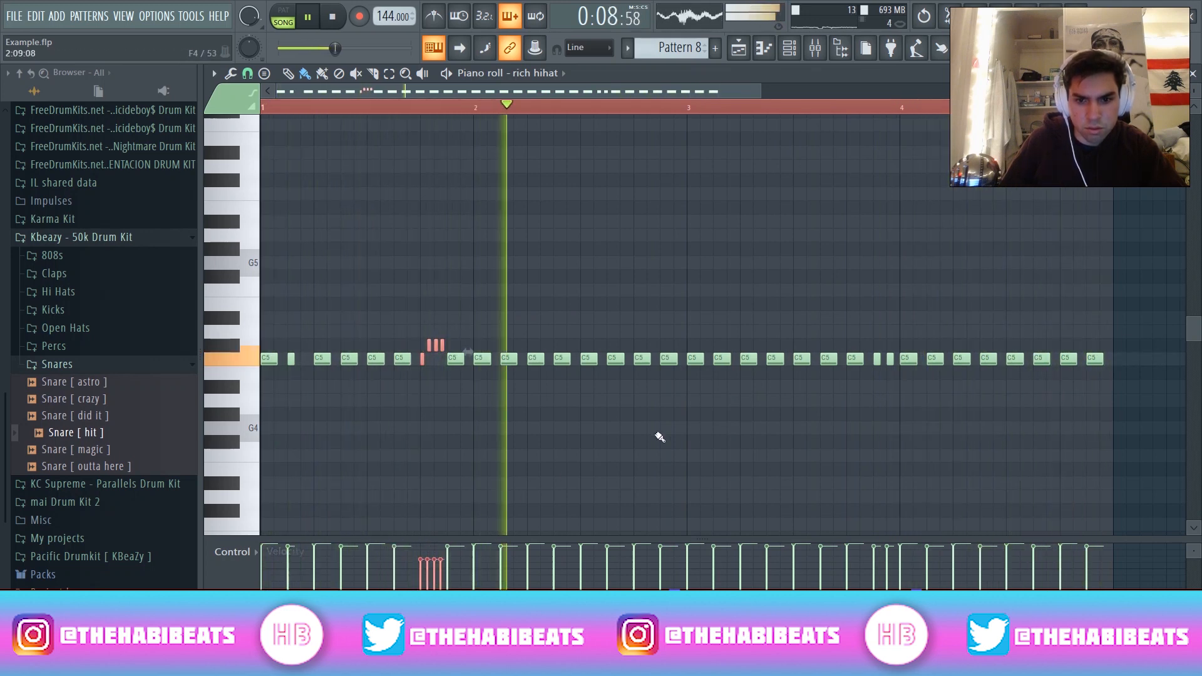
Delete bar 3's last sixteenth hi-hat and split the hi-hat on beat 4 into two short C5 sixteenth notes.
right_click(892, 362)
left_click_drag(860, 364, 852, 359)
left_click(863, 358)
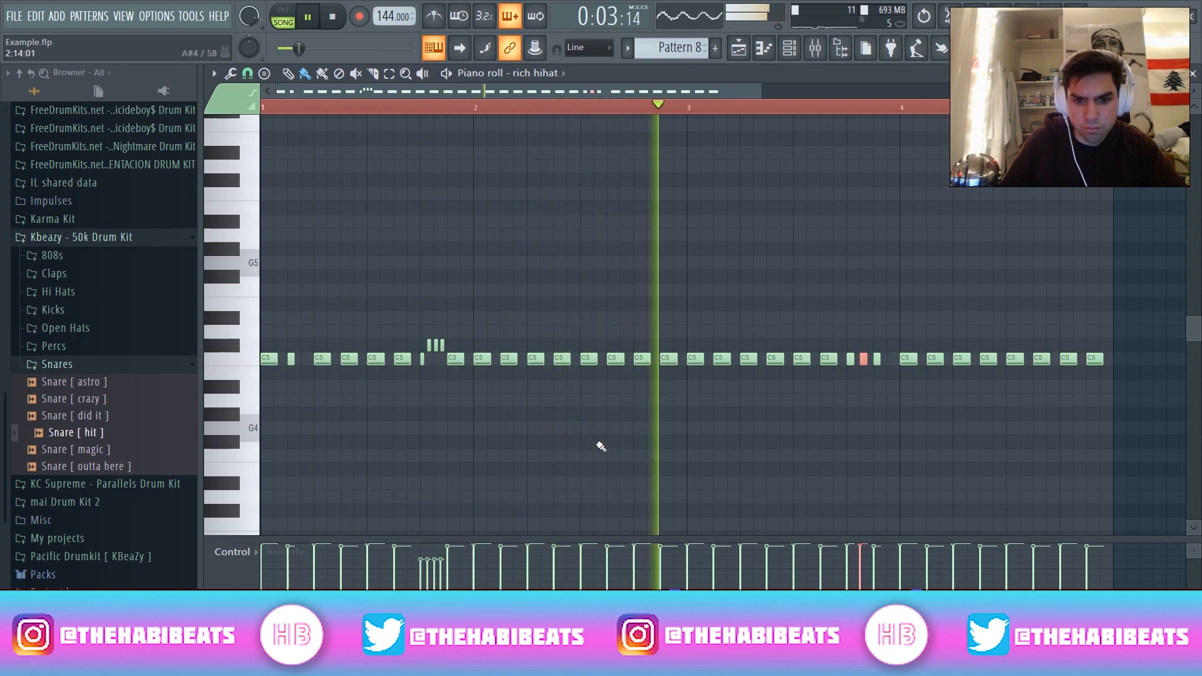
Select the four notes of bar 1's hi-hat roll and raise their velocity slightly.
left_click_drag(445, 319, 423, 364, "ctrl")
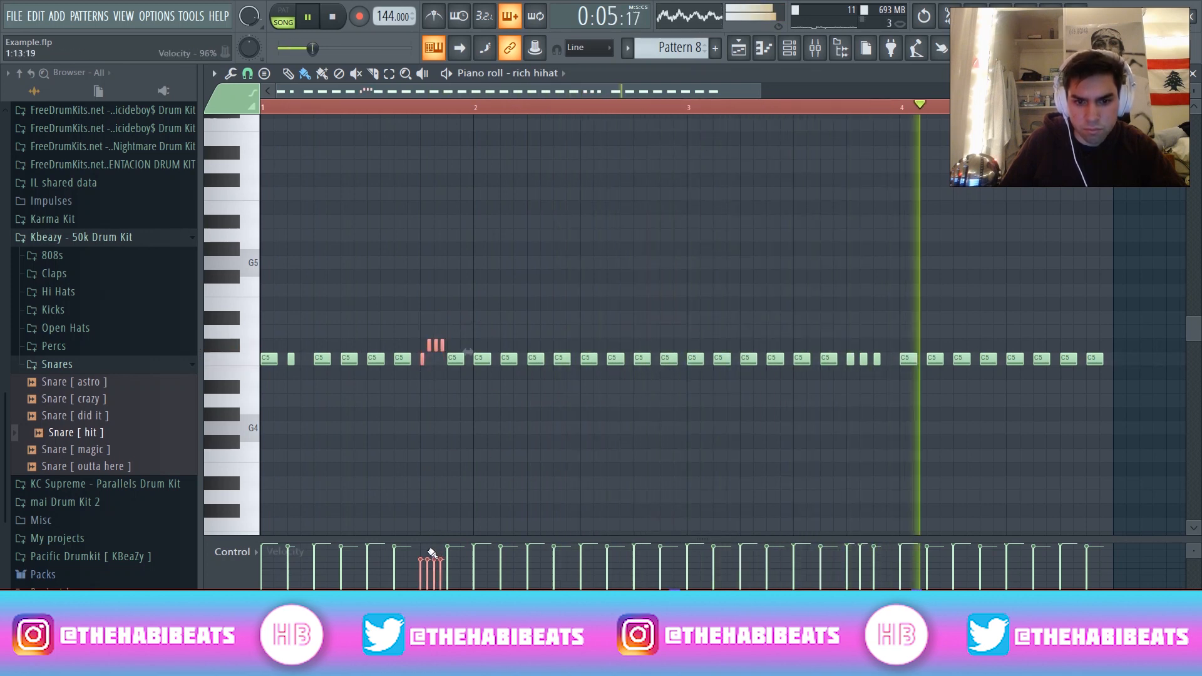
left_click_drag(421, 550, 453, 550)
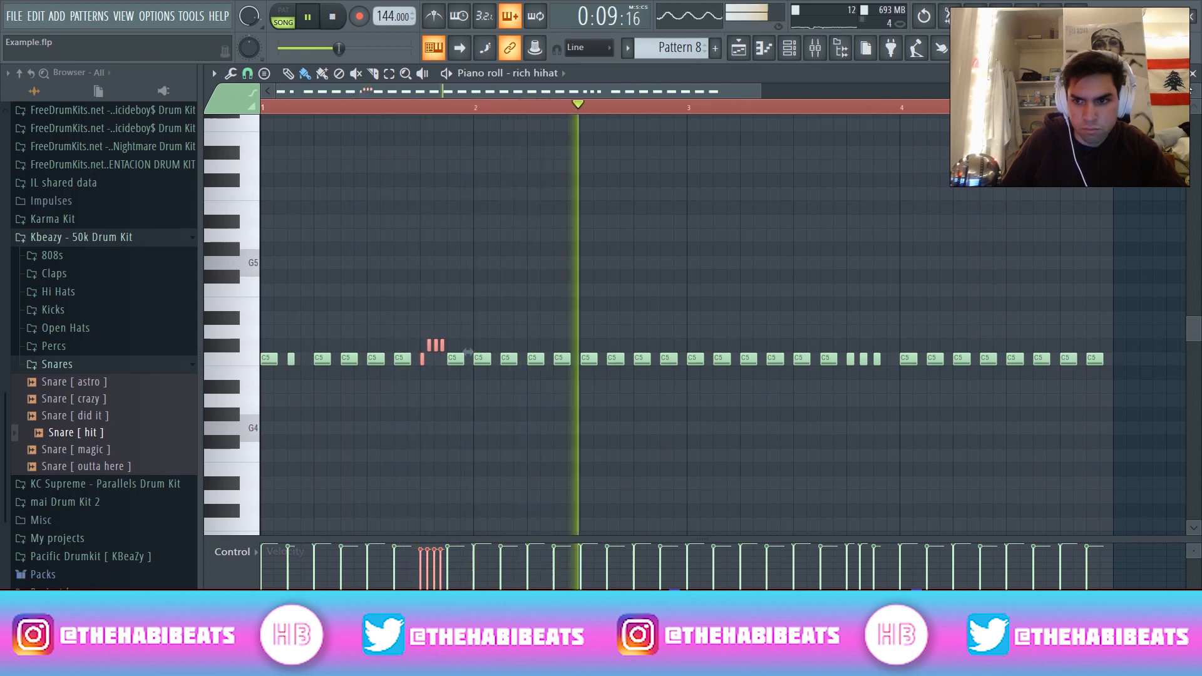
Close the hi-hat piano roll, stop playback and delete the extra Pattern 5 clip at bar 9 on Track 6.
left_click(1193, 74)
key("space")
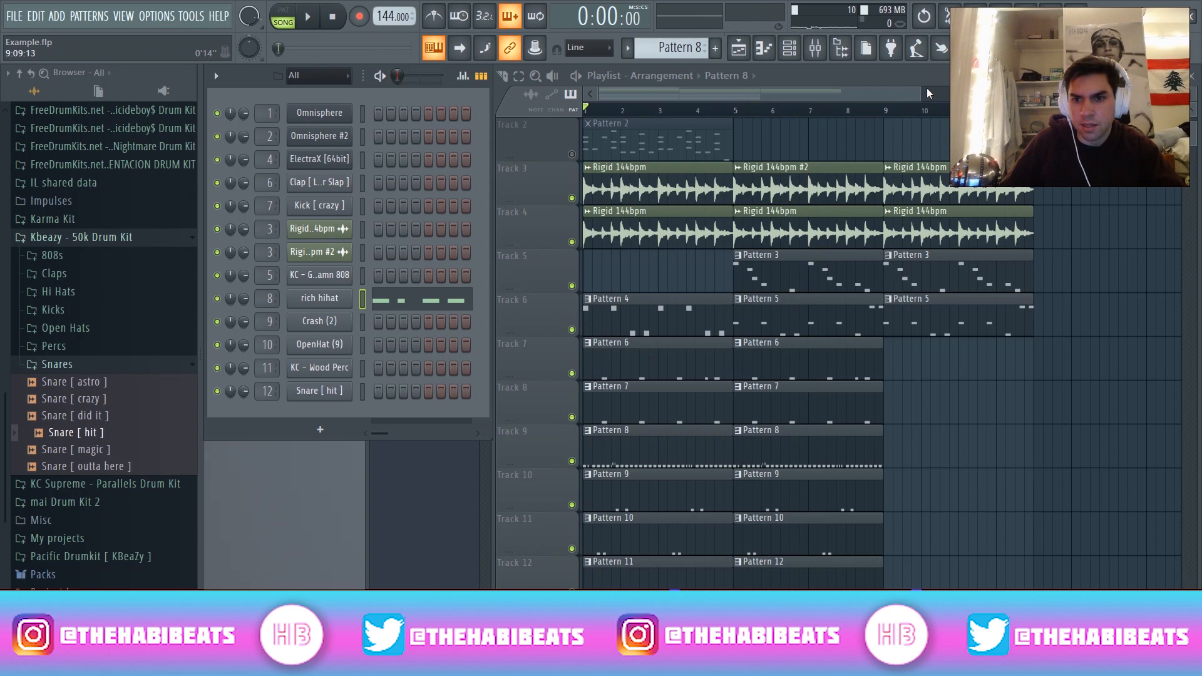
left_click_drag(921, 90, 1038, 92)
scroll(975, 139, "down", 1)
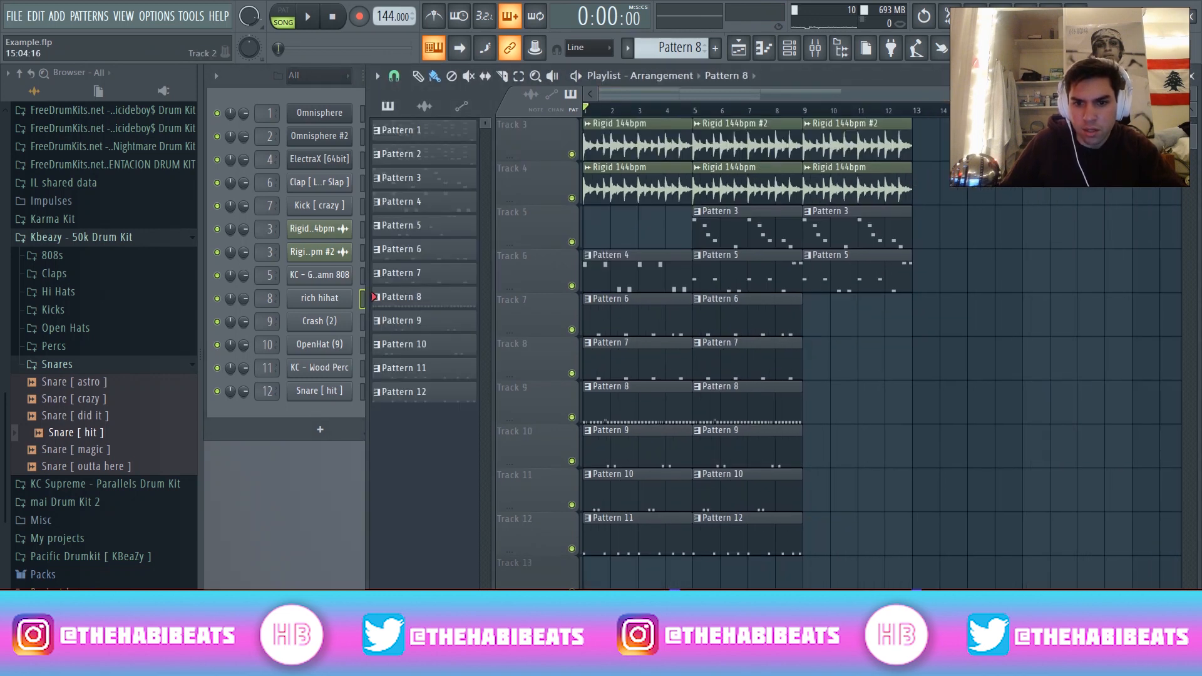
left_click_drag(622, 564, 778, 291)
right_click(865, 275)
Shift the Pattern 3 melody, 808 and drum clips on Tracks 5 to 12 so they start together at bar 9.
left_click_drag(645, 574, 732, 277)
scroll(950, 314, "up", 2)
left_click_drag(641, 277, 751, 225)
left_click_drag(777, 276, 886, 274)
left_click_drag(839, 191, 871, 272)
left_click_drag(865, 273, 754, 272)
scroll(933, 206, "down", 2)
left_click_drag(895, 570, 1064, 275)
left_click_drag(955, 483, 846, 483)
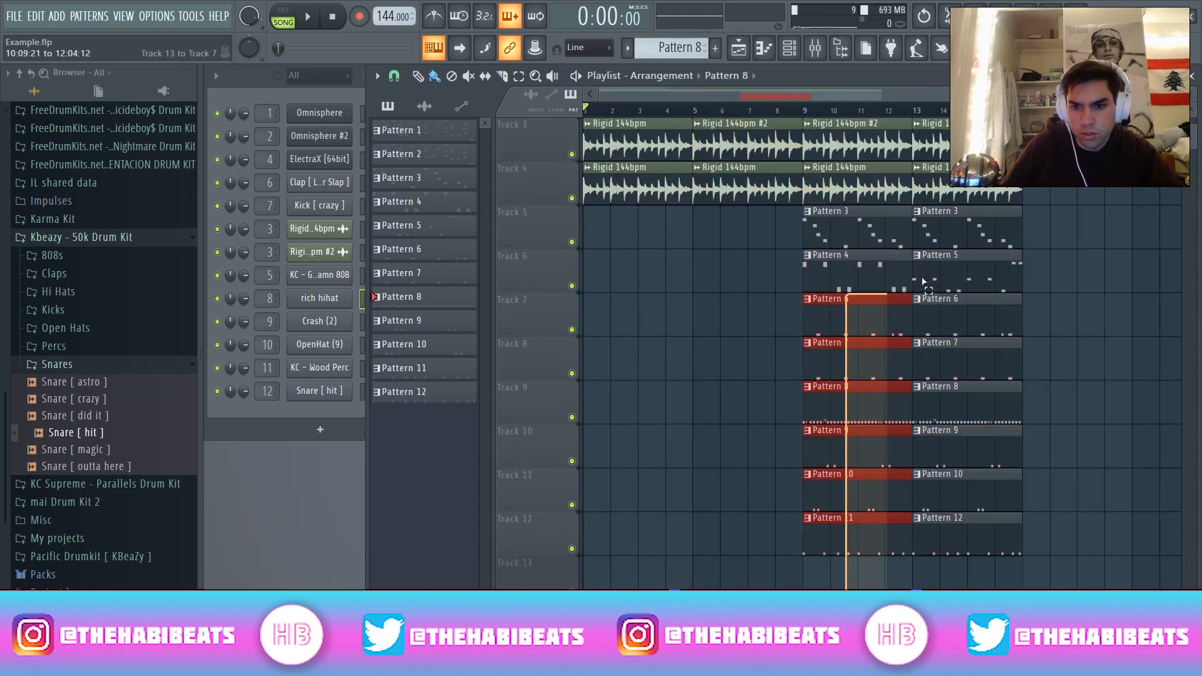
Copy the Track 6 to 12 clips to bar 17, delete Patterns 4, 5, 11 and 12 from bars 9–16, and play from bar 9.
left_click_drag(855, 280, 1074, 279, "shift")
right_click(840, 281)
right_click(952, 276)
right_click(864, 533)
right_click(942, 532)
left_click(807, 111)
key("space")
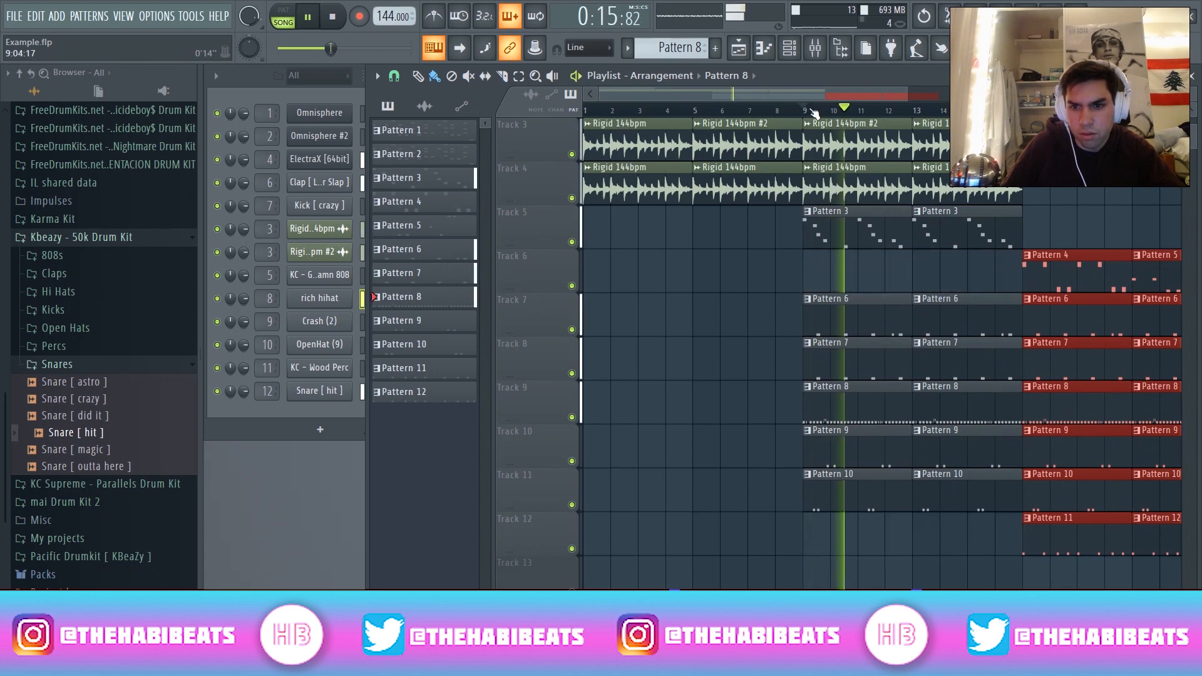
Copy the Rigid 144bpm audio loops on Tracks 3 and 4 to fill bars 17–24.
scroll(815, 251, "up", 2)
left_click_drag(628, 196, 598, 276, "ctrl")
left_click_drag(611, 251, 1049, 251, "shift")
left_click_drag(1033, 250, 1143, 250, "shift")
left_click(715, 49)
key("Return")
key("space")
left_click(979, 323)
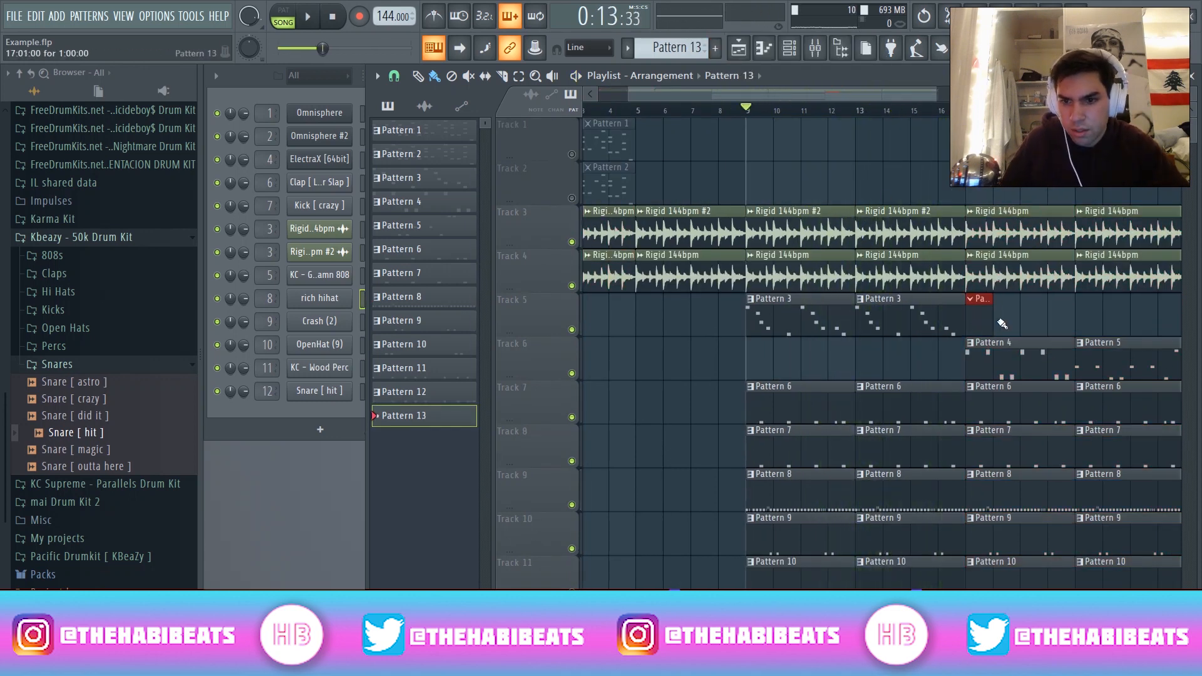
left_click_drag(996, 320, 1083, 319)
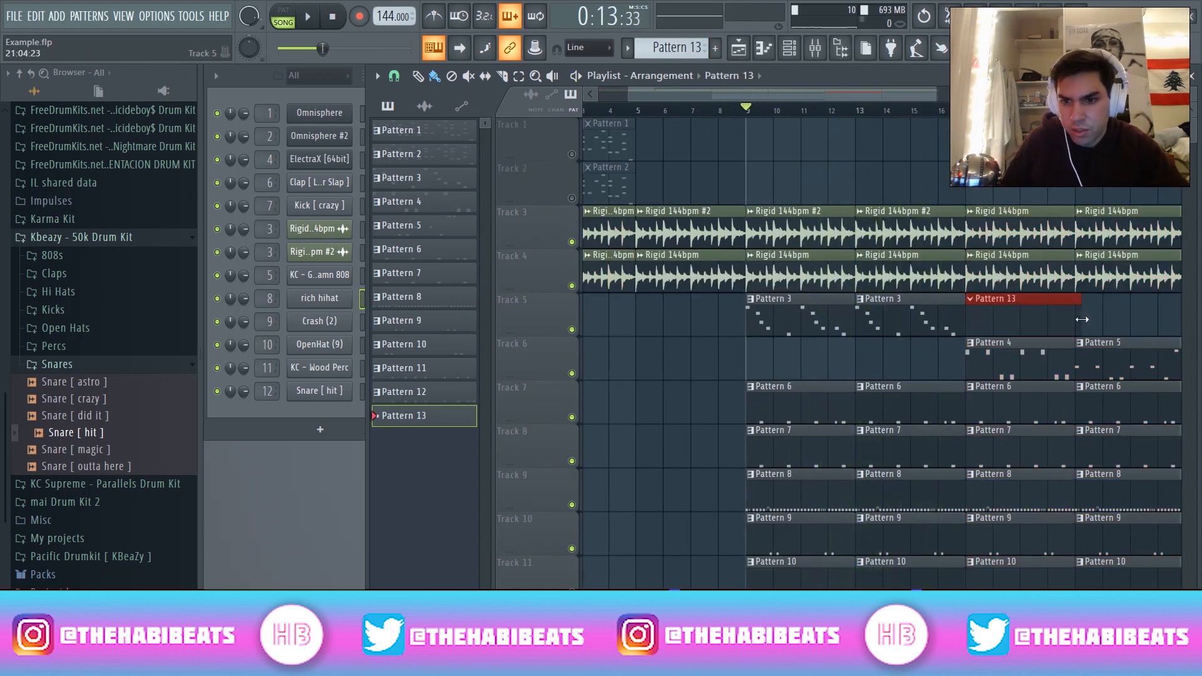
right_click(973, 312)
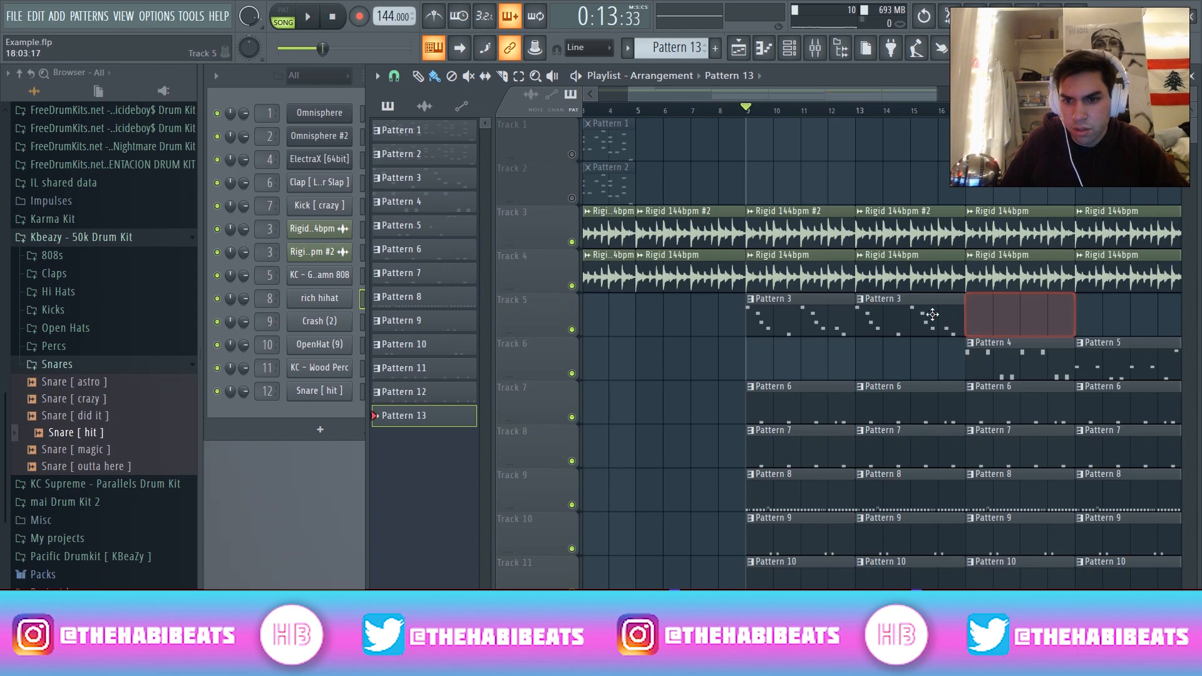
Place a Pattern 3 clip at bar 17 on Track 5 and make it unique.
left_click(930, 316)
left_click_drag(993, 318, 979, 308)
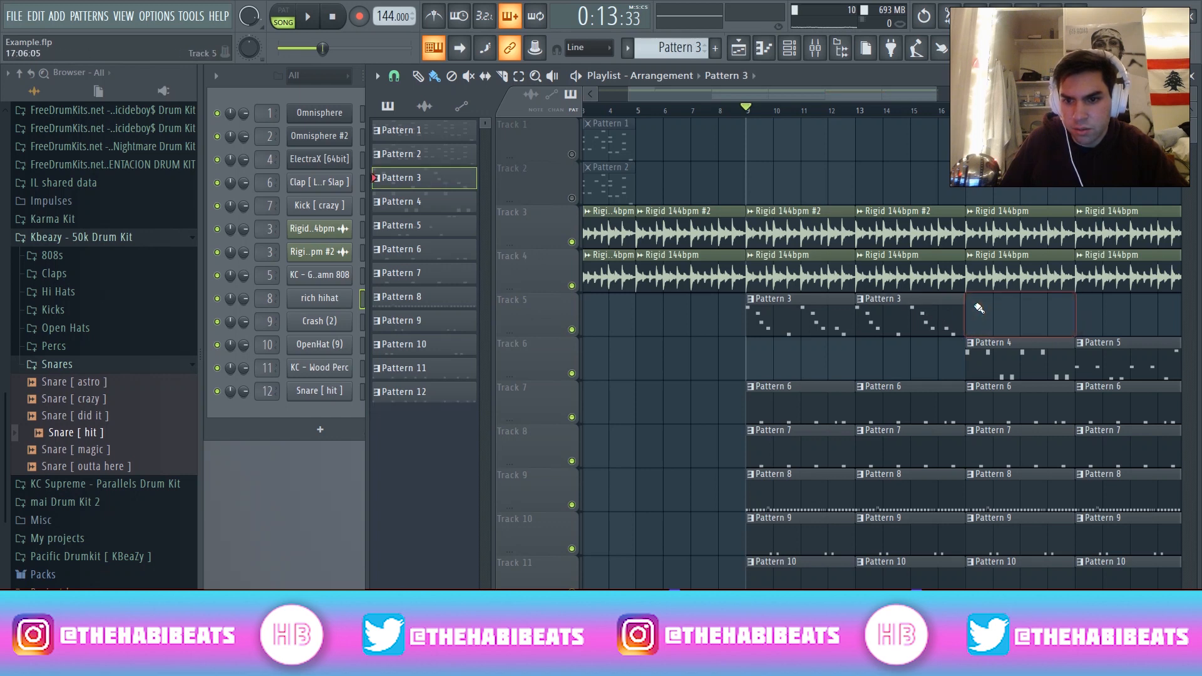
right_click(974, 305)
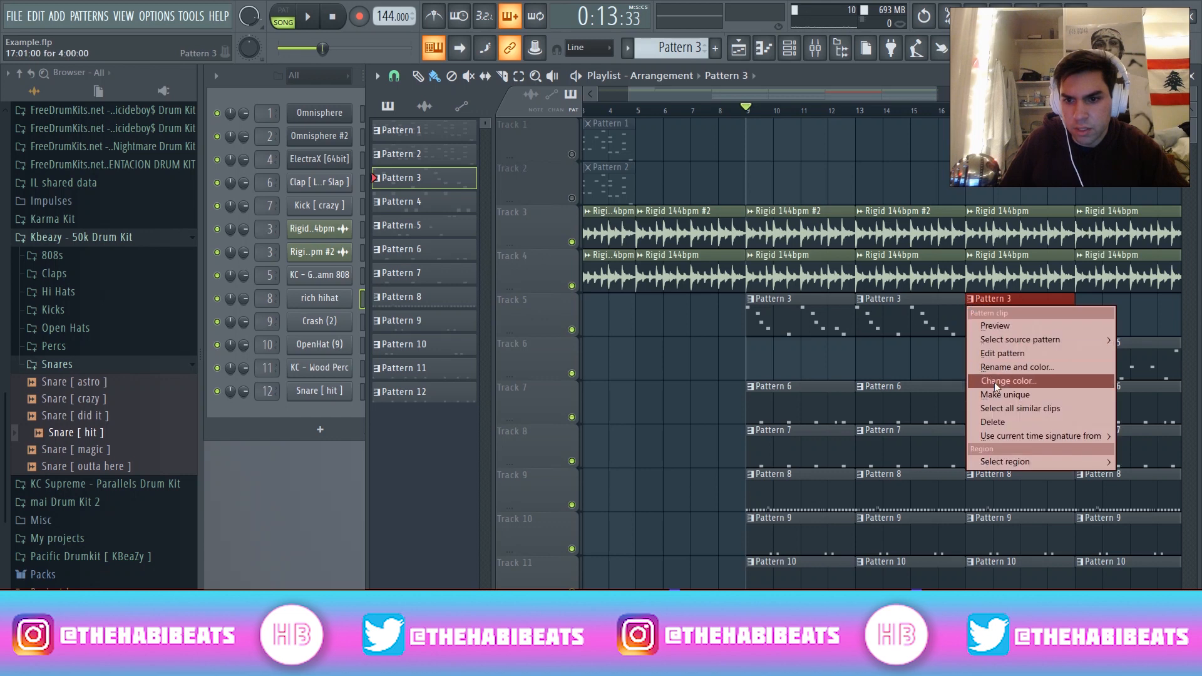
left_click(1004, 394)
Transpose all ElectraX notes in the bar 17 melody clip down one octave and close the piano roll.
double_click(1020, 309)
key("ctrl+a")
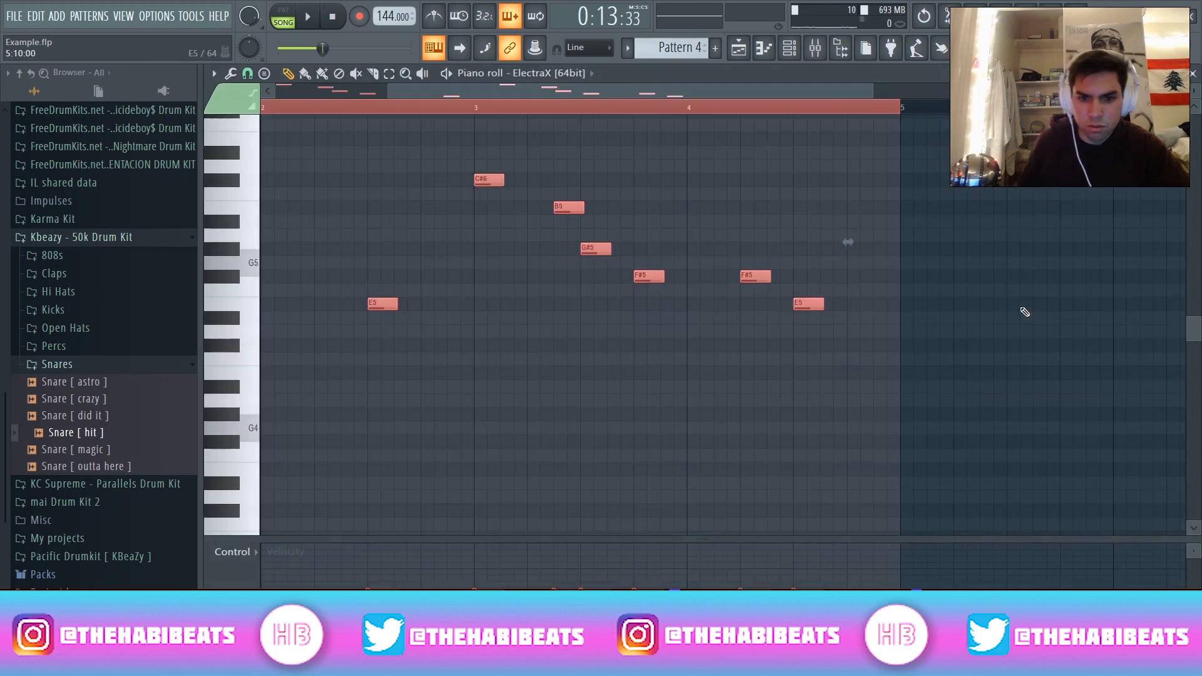
key("ctrl+Down")
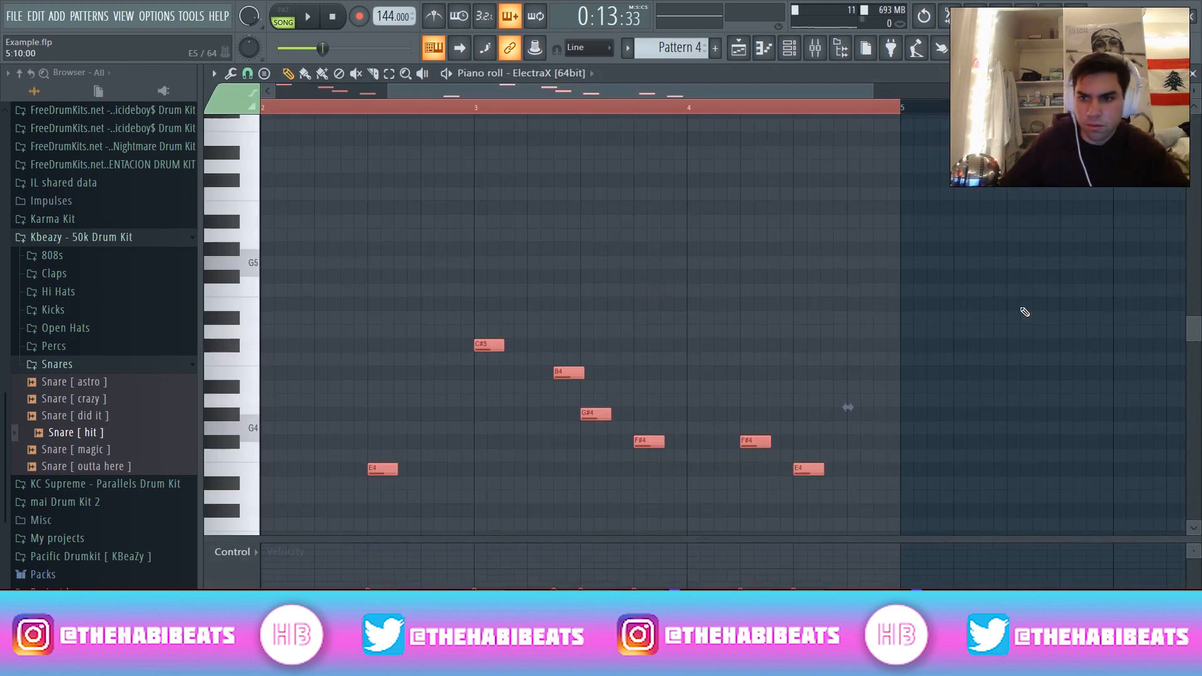
left_click(1193, 74)
Add another Pattern 4 clip at bar 21 on Track 5 and play the arrangement from bar 15.
left_click(1088, 308)
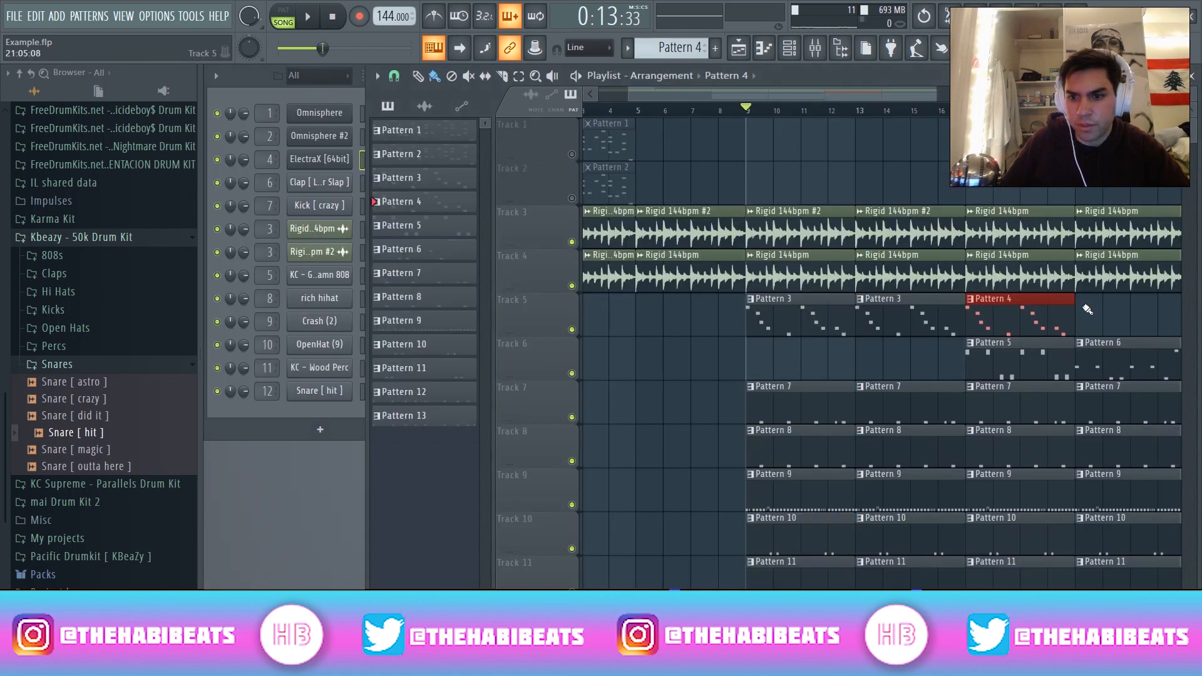
left_click(916, 110)
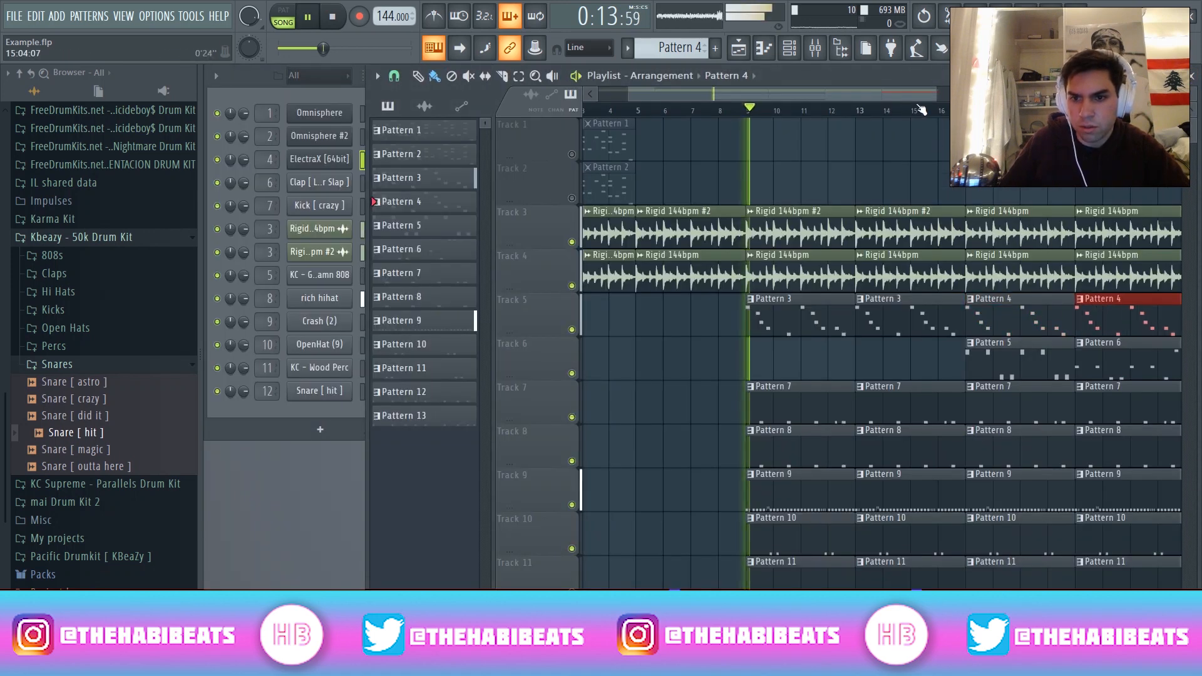
key("space")
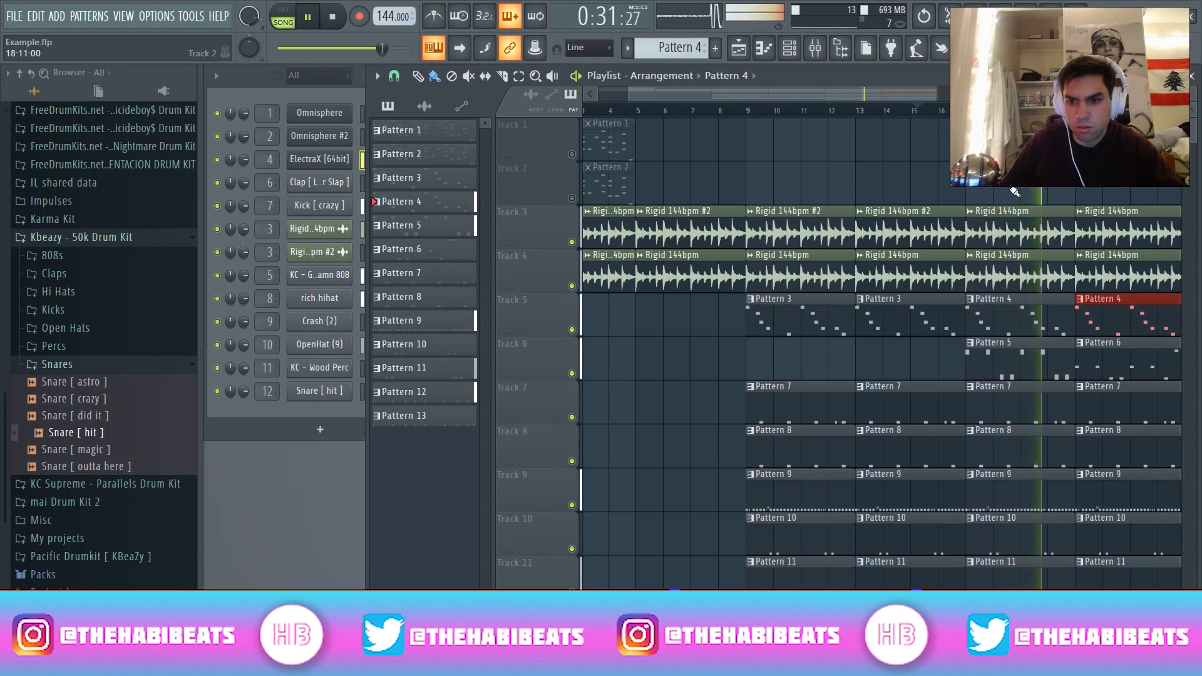
scroll(1011, 189, "down", 1)
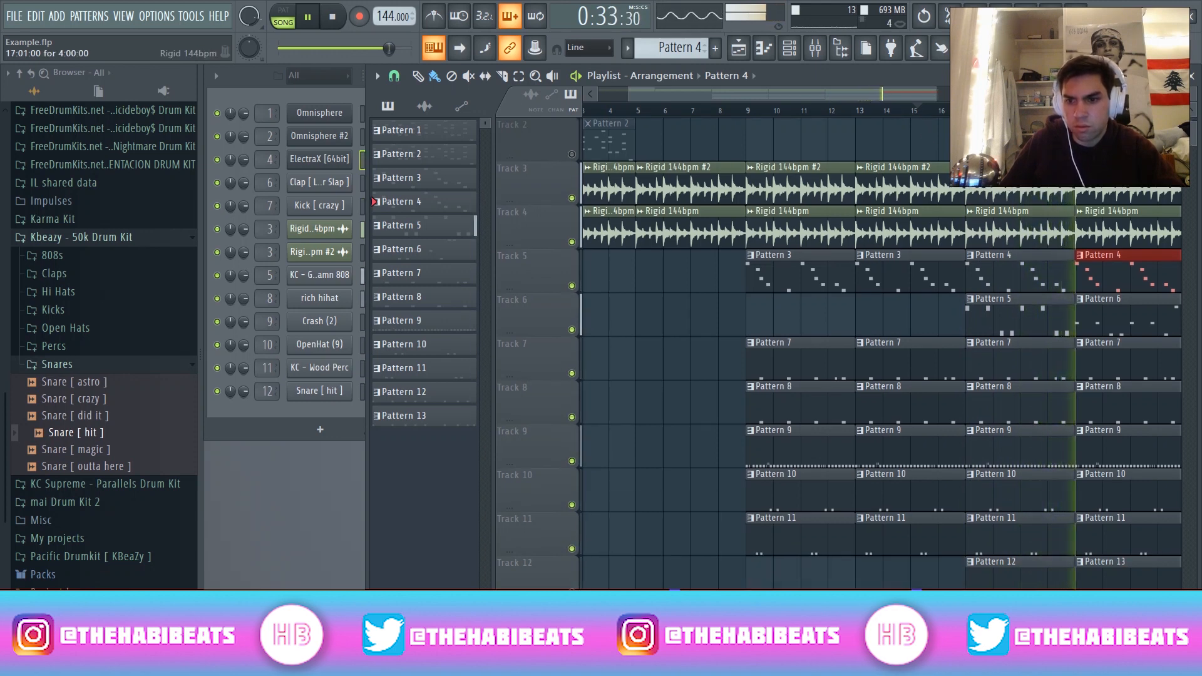
left_click_drag(906, 92, 950, 92)
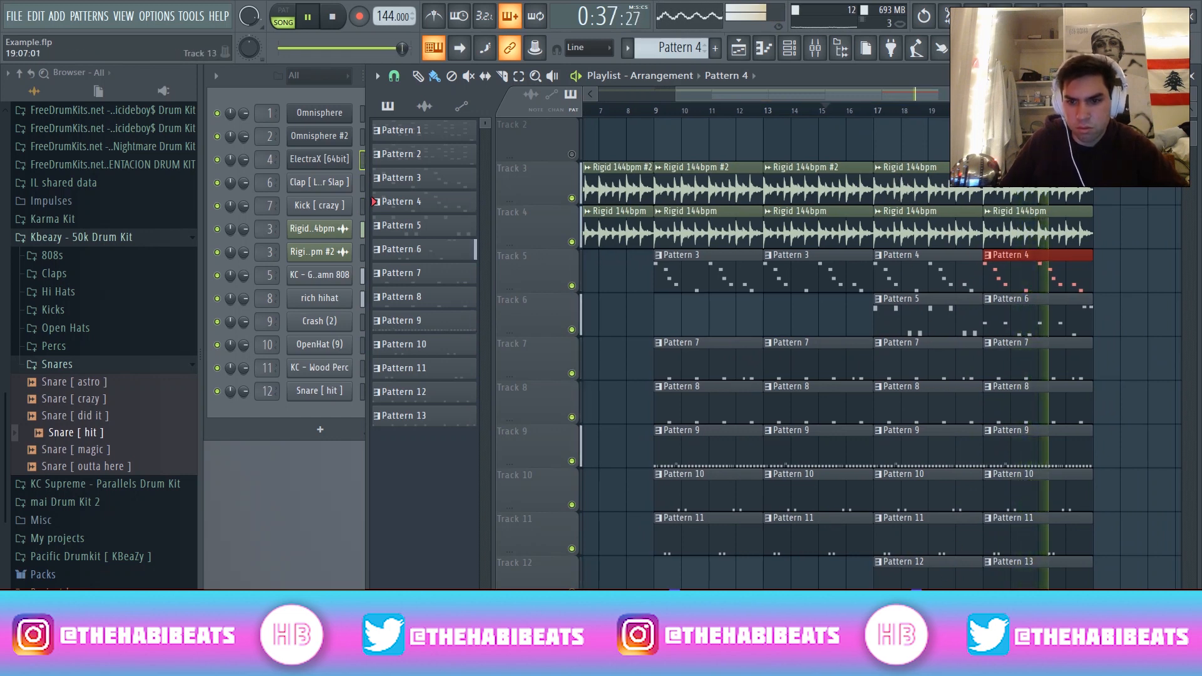
Stop playback and duplicate all clips of bars 17–24 to bars 25–32.
key("space")
left_click_drag(928, 604, 1073, 191)
key("ctrl+b")
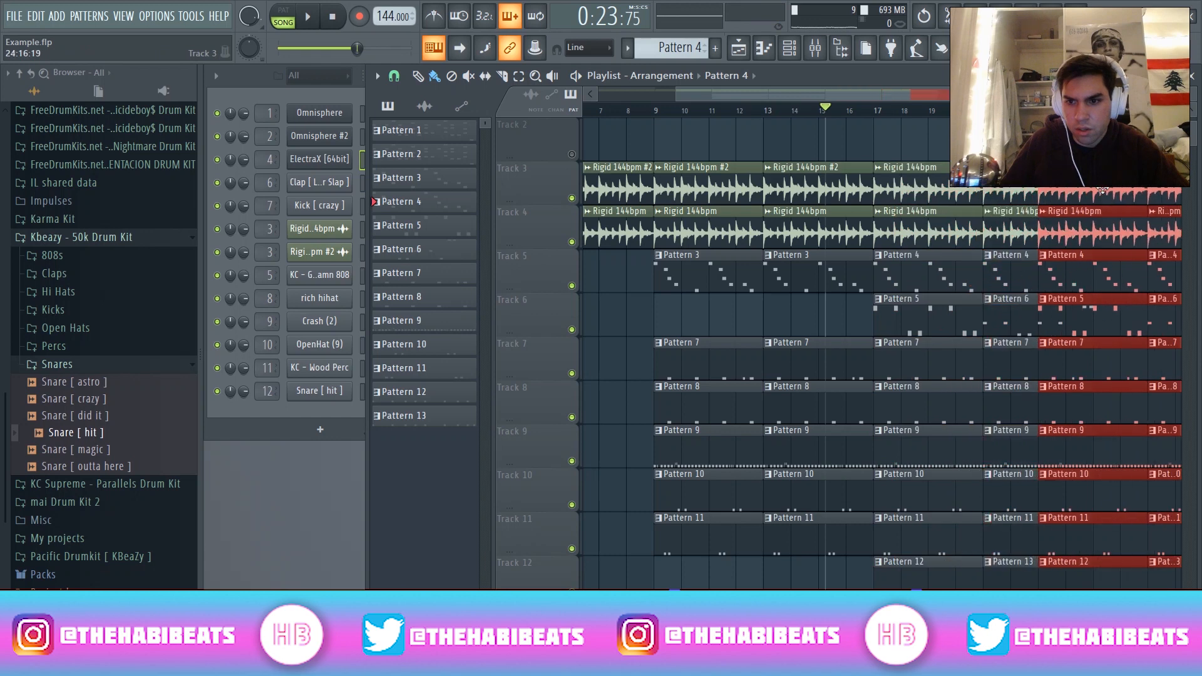
left_click_drag(922, 96, 1006, 98)
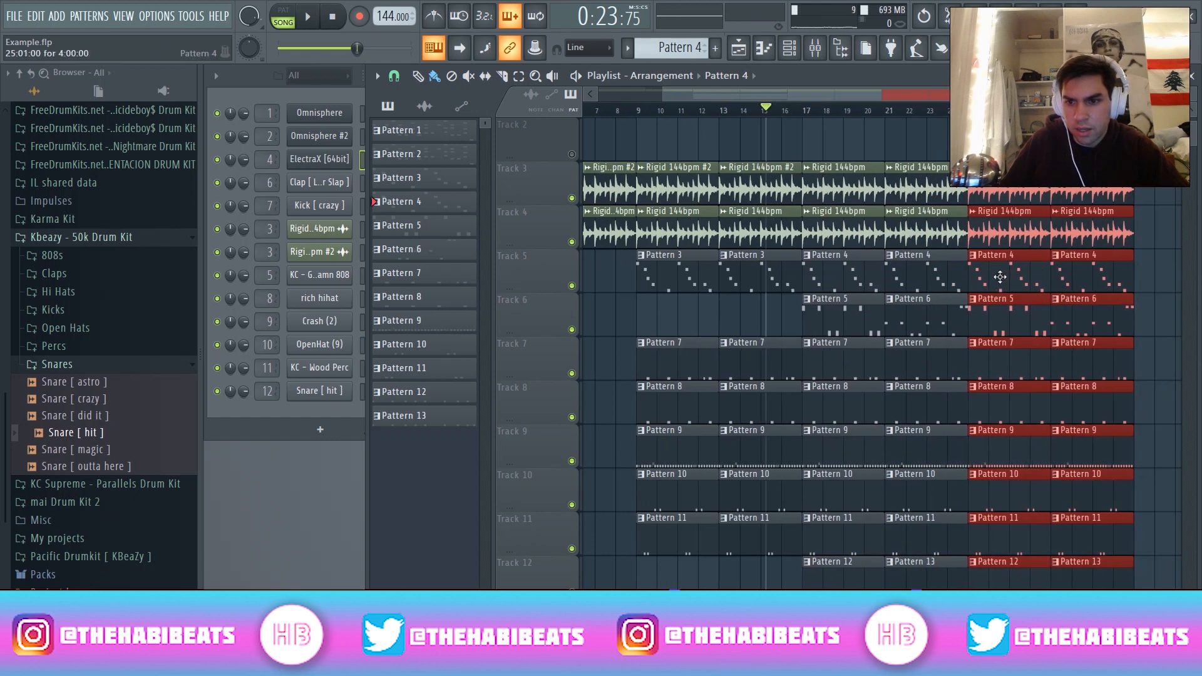
Replace the Pattern 4 clips and audio loops from bar 25 with copies of the Pattern 3 clips and loops of bars 9–16.
right_click(1042, 283)
right_click(1084, 276)
right_click(1093, 232)
right_click(1086, 197)
right_click(1021, 197)
right_click(1002, 228)
left_click_drag(709, 309, 1005, 186)
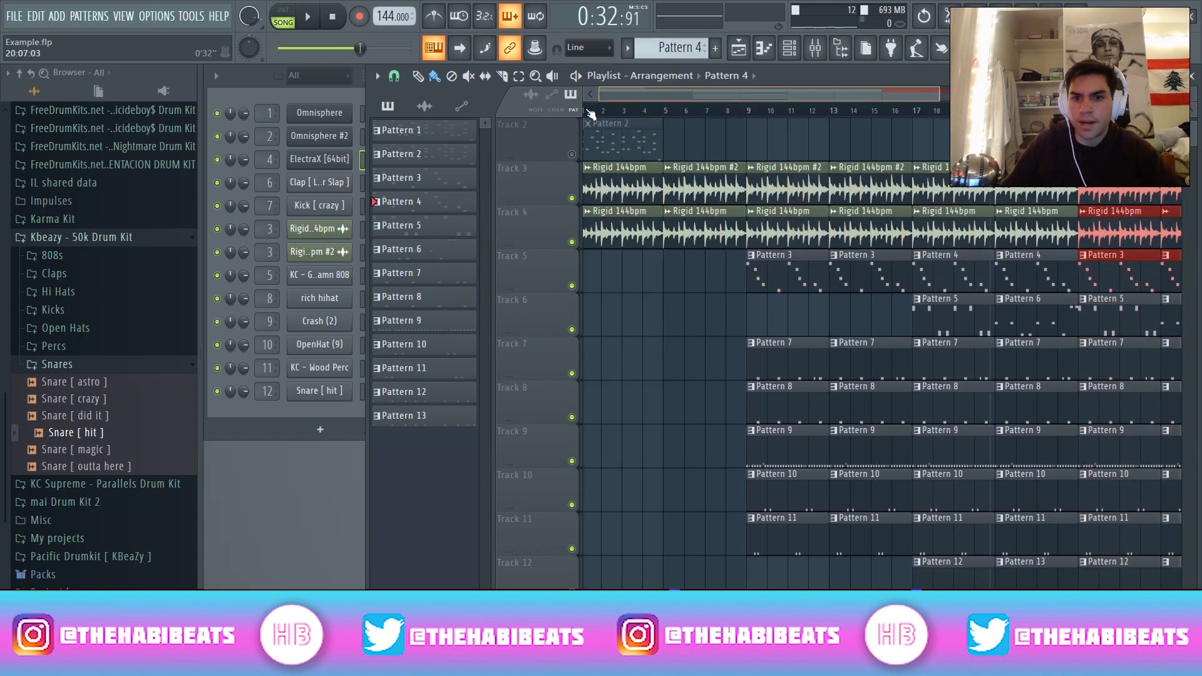